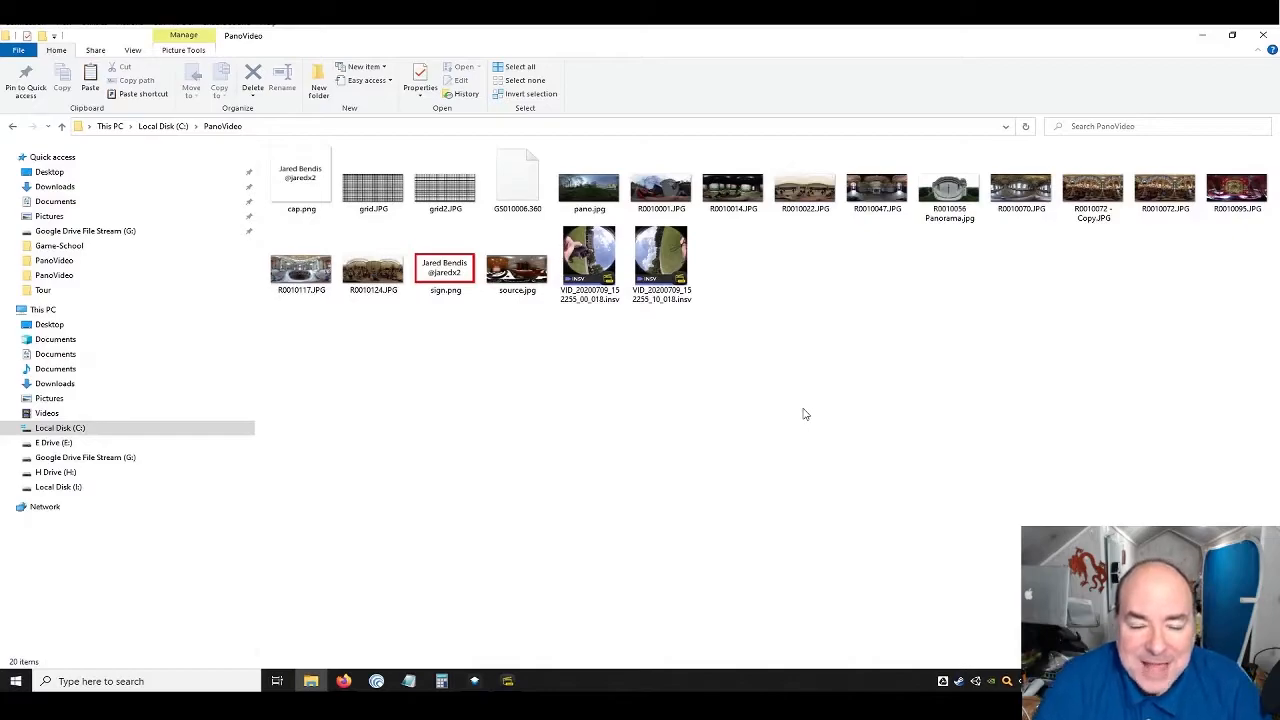
Switch to GoPro MAX Exporter and import GS010006.360 from the PanoVideo folder
left_click(517, 285)
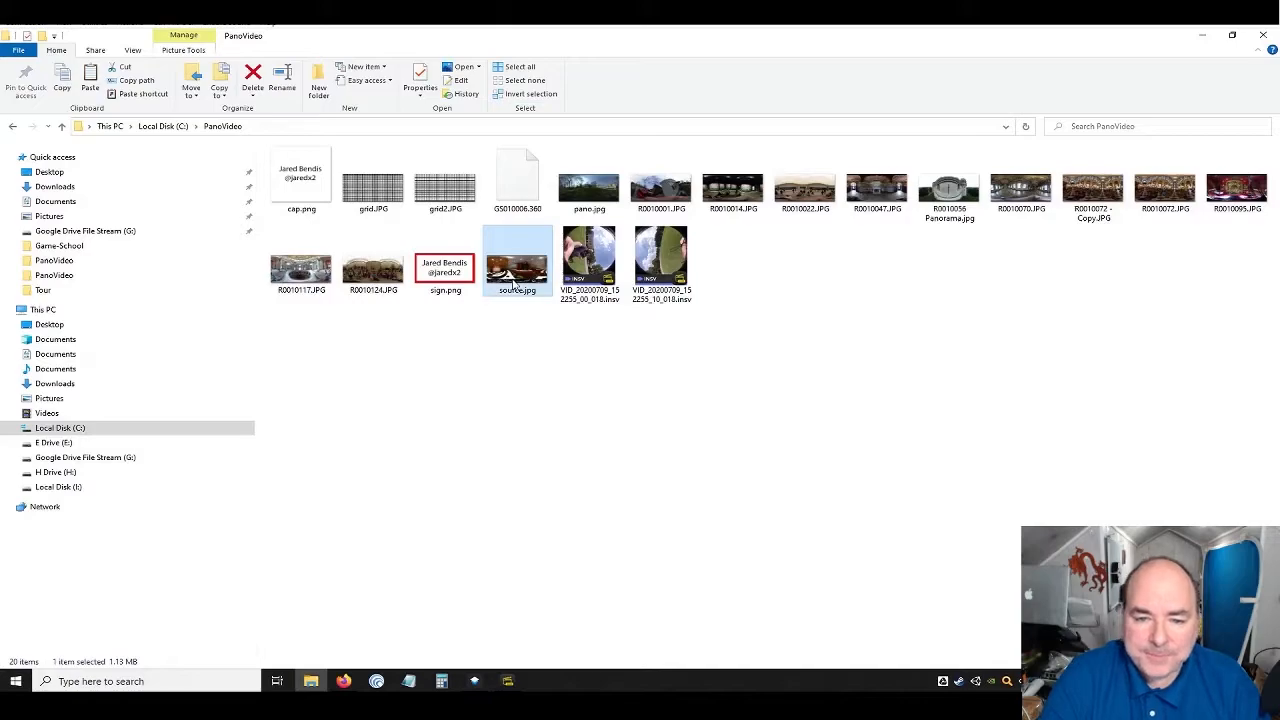
left_click(527, 177)
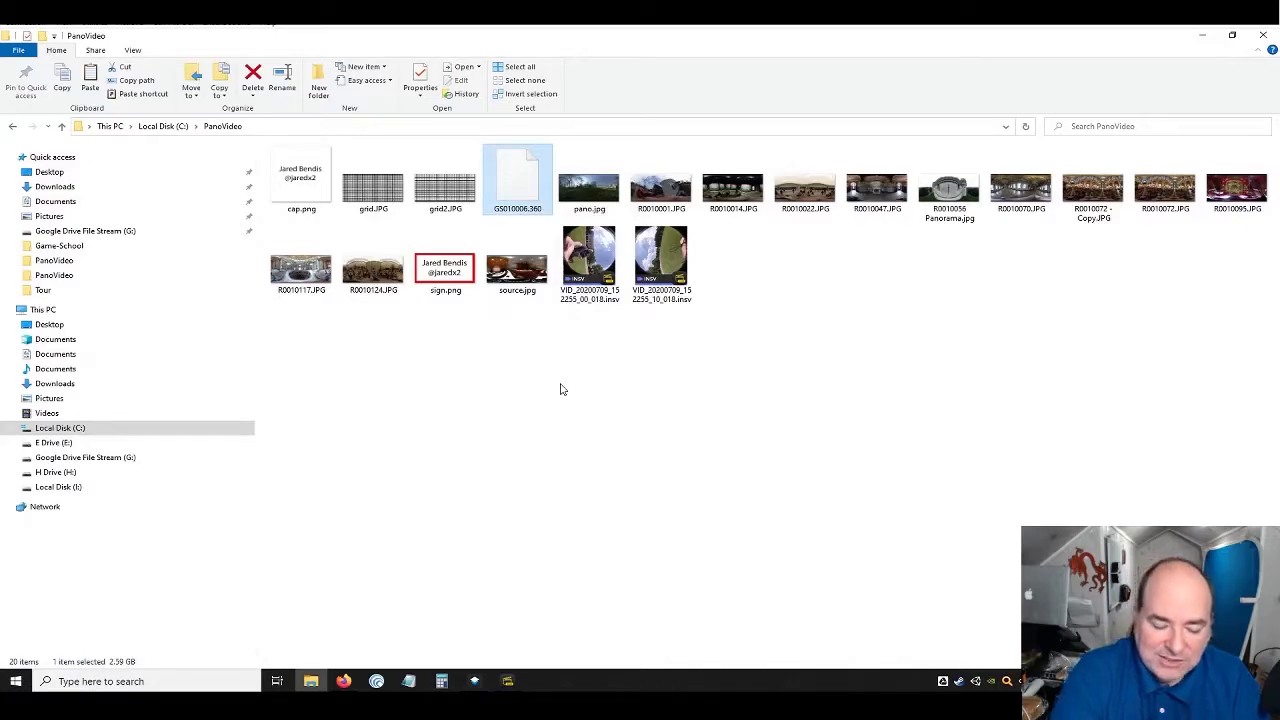
left_click(479, 681)
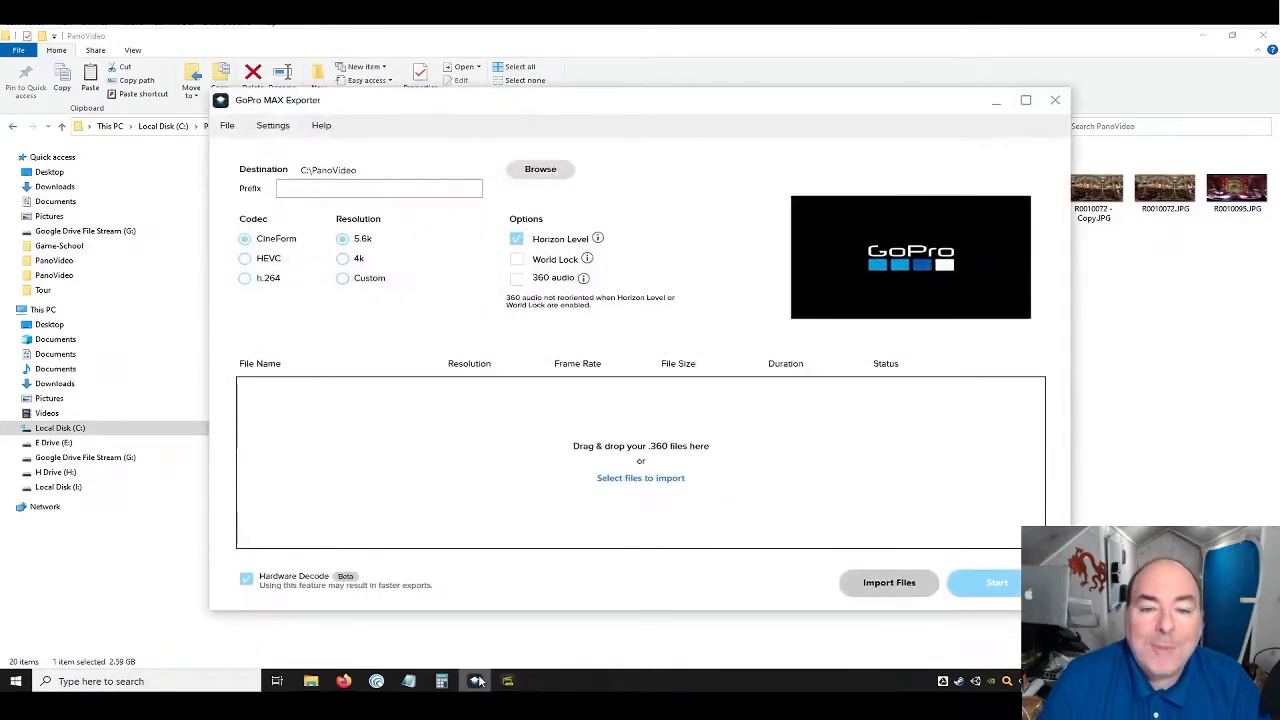
left_click_drag(554, 106, 633, 102)
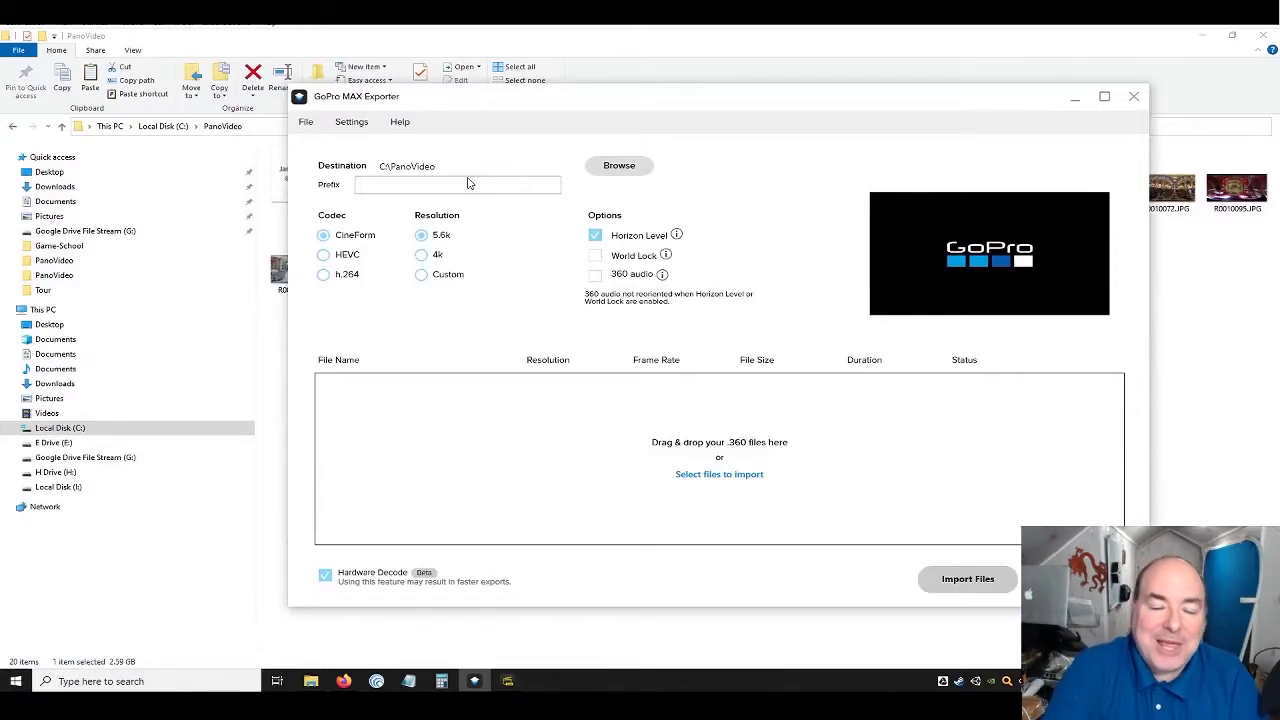
left_click_drag(506, 100, 444, 97)
left_click(655, 470)
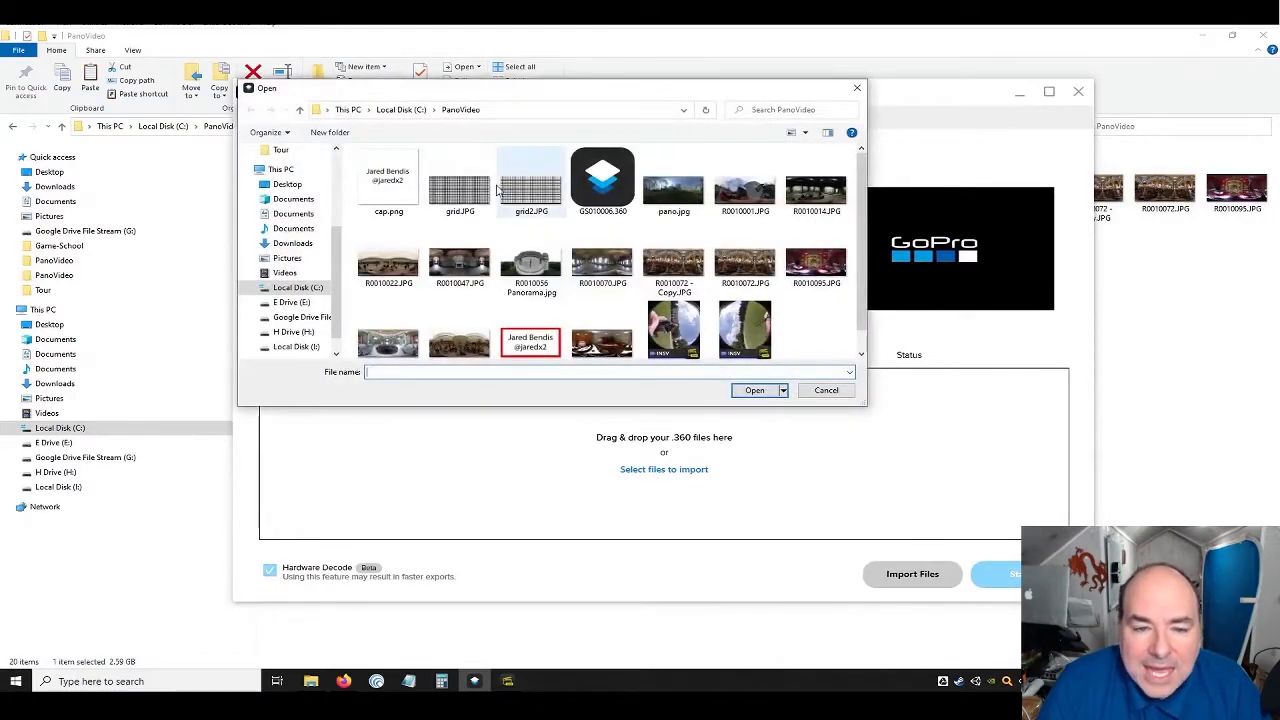
left_click(602, 182)
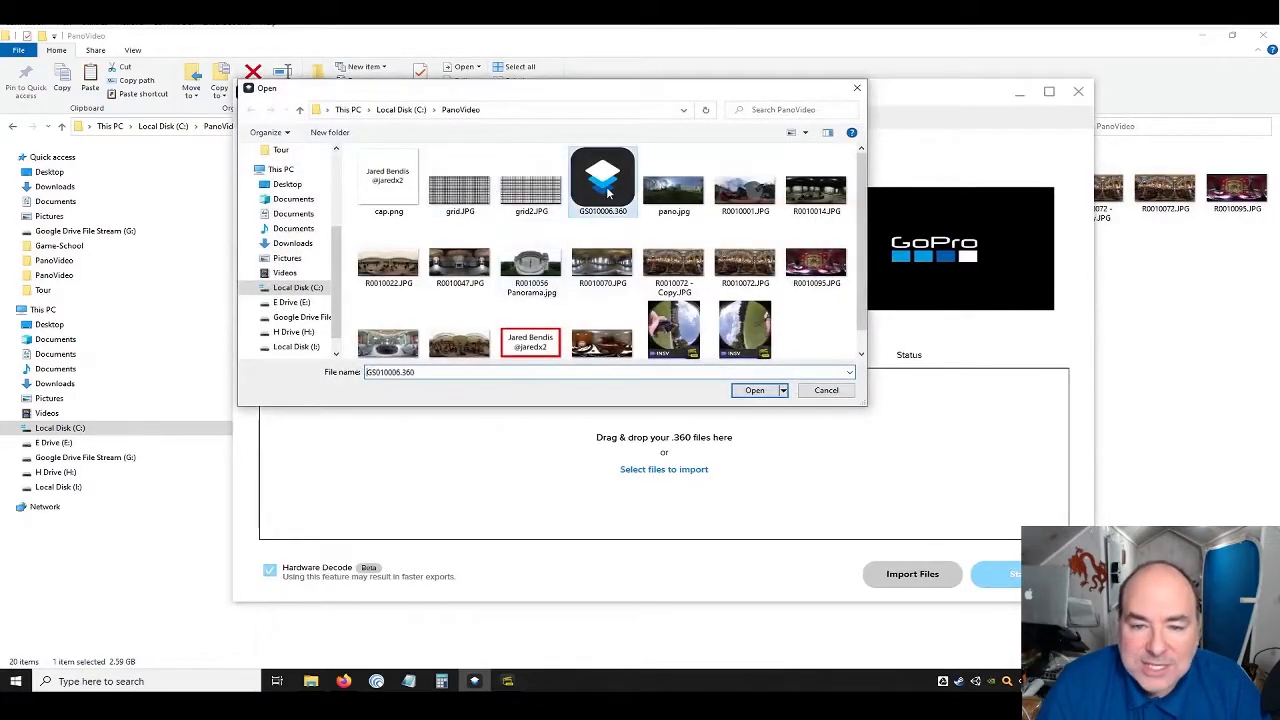
left_click(755, 391)
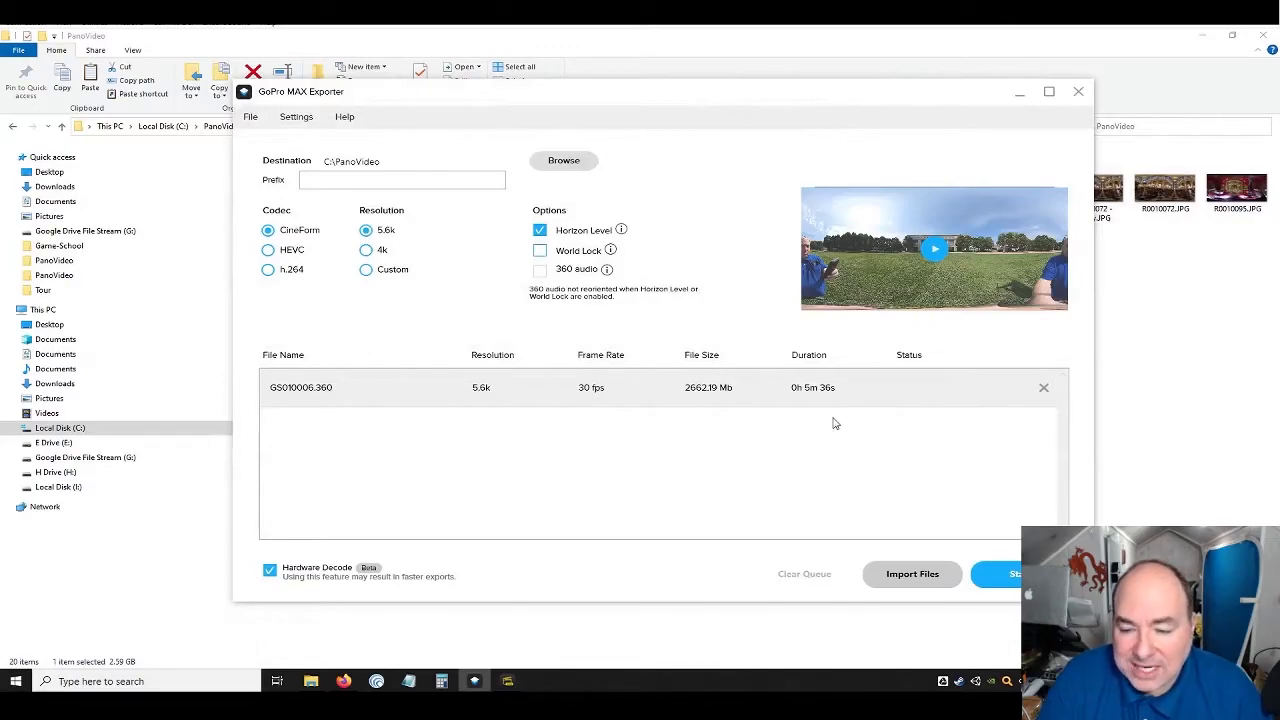
Play the clip preview with Horizon Level disabled, and compare it with Horizon Level enabled again
left_click_drag(640, 98, 592, 98)
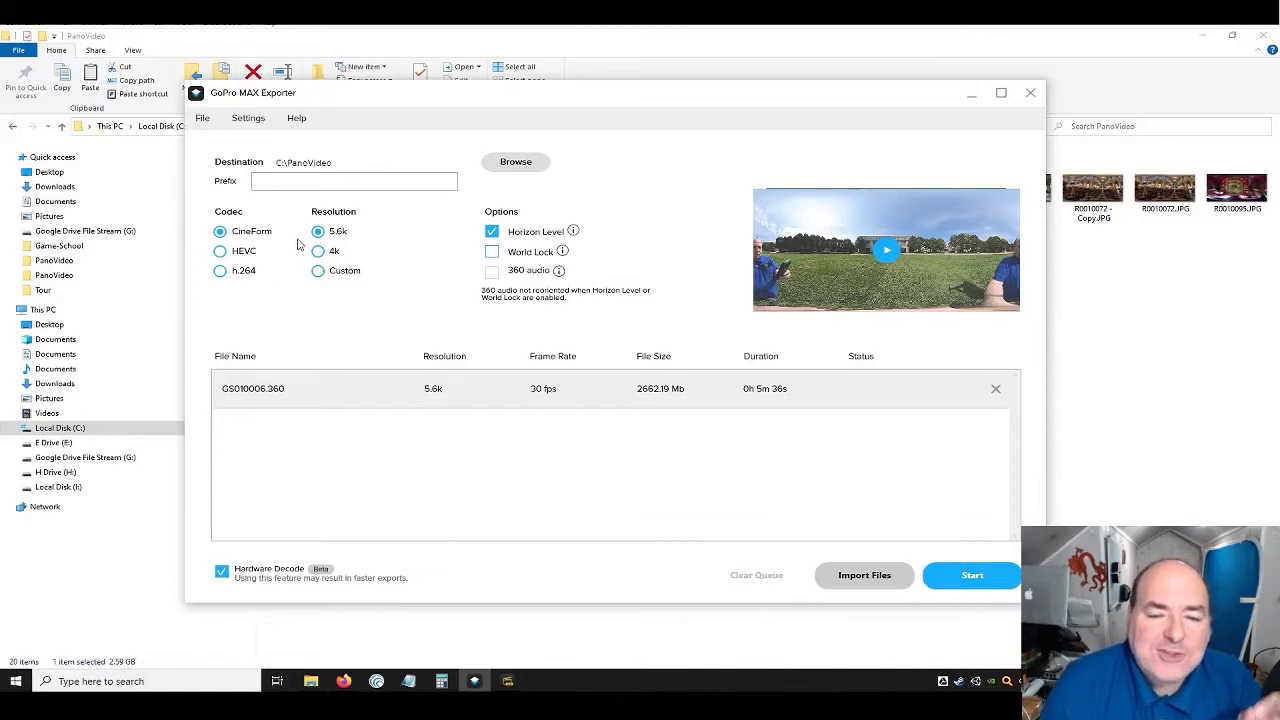
left_click(492, 232)
left_click(886, 252)
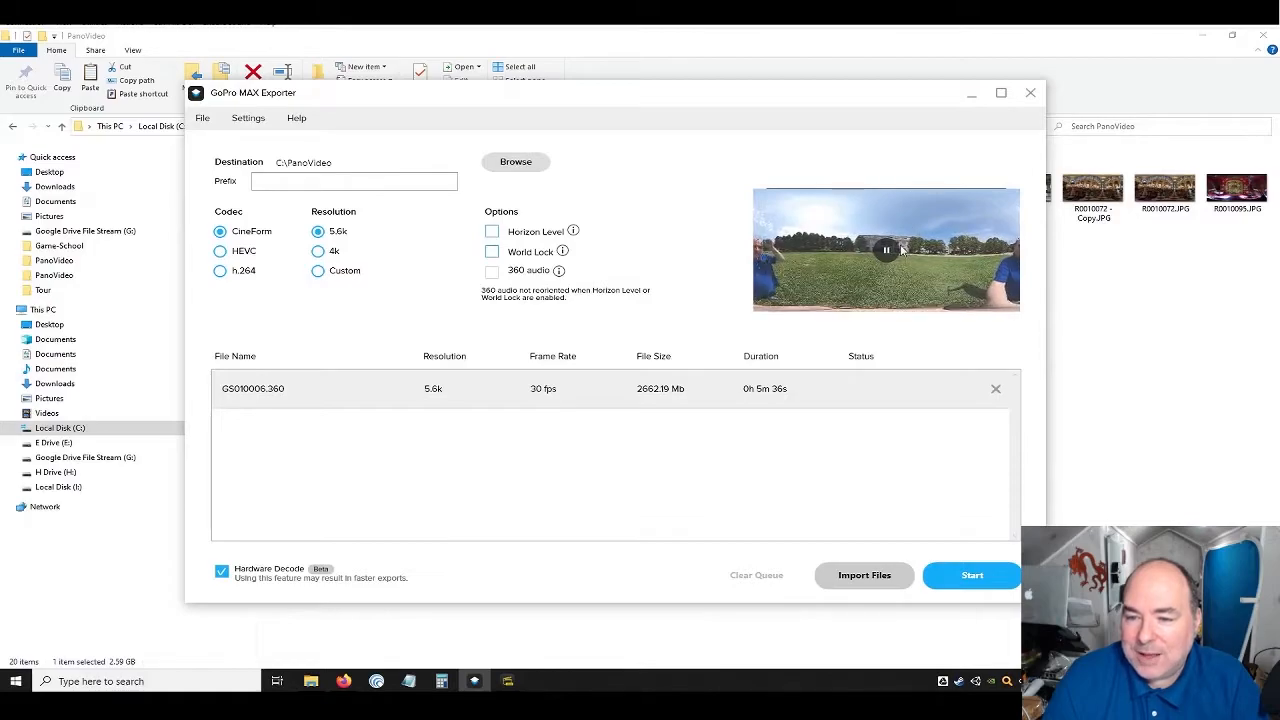
left_click(491, 233)
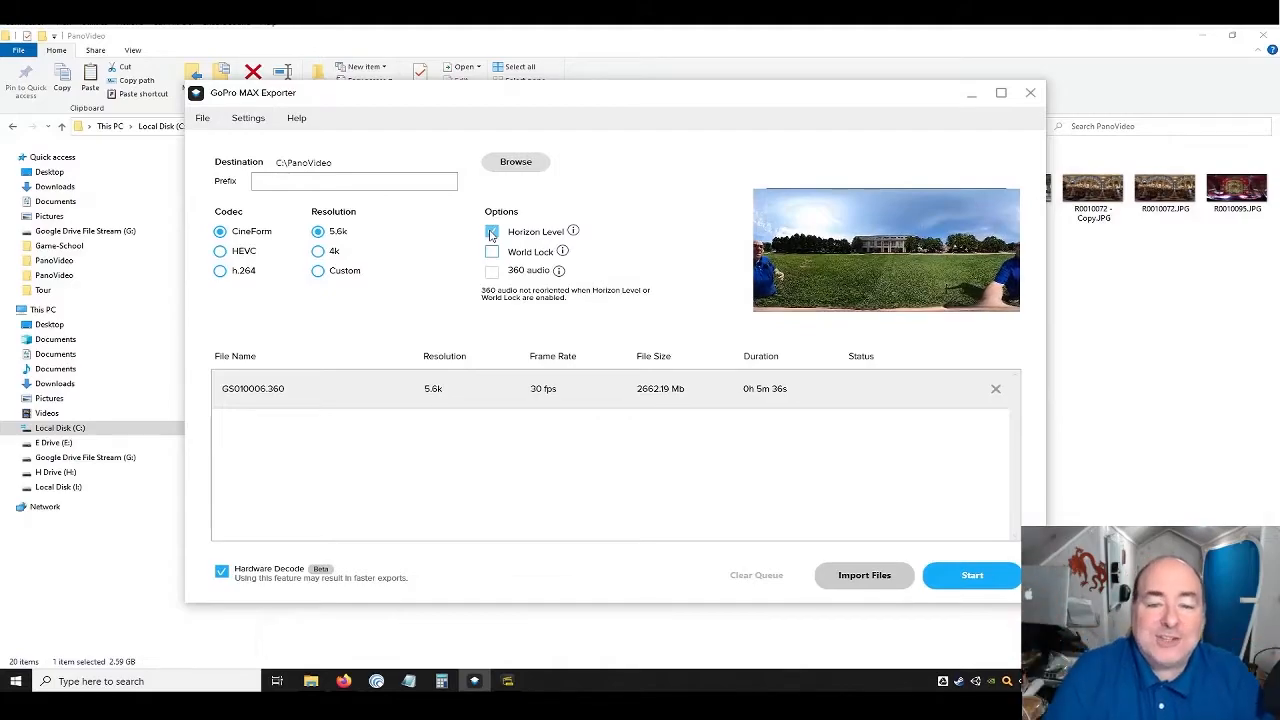
mouse_move(889, 237)
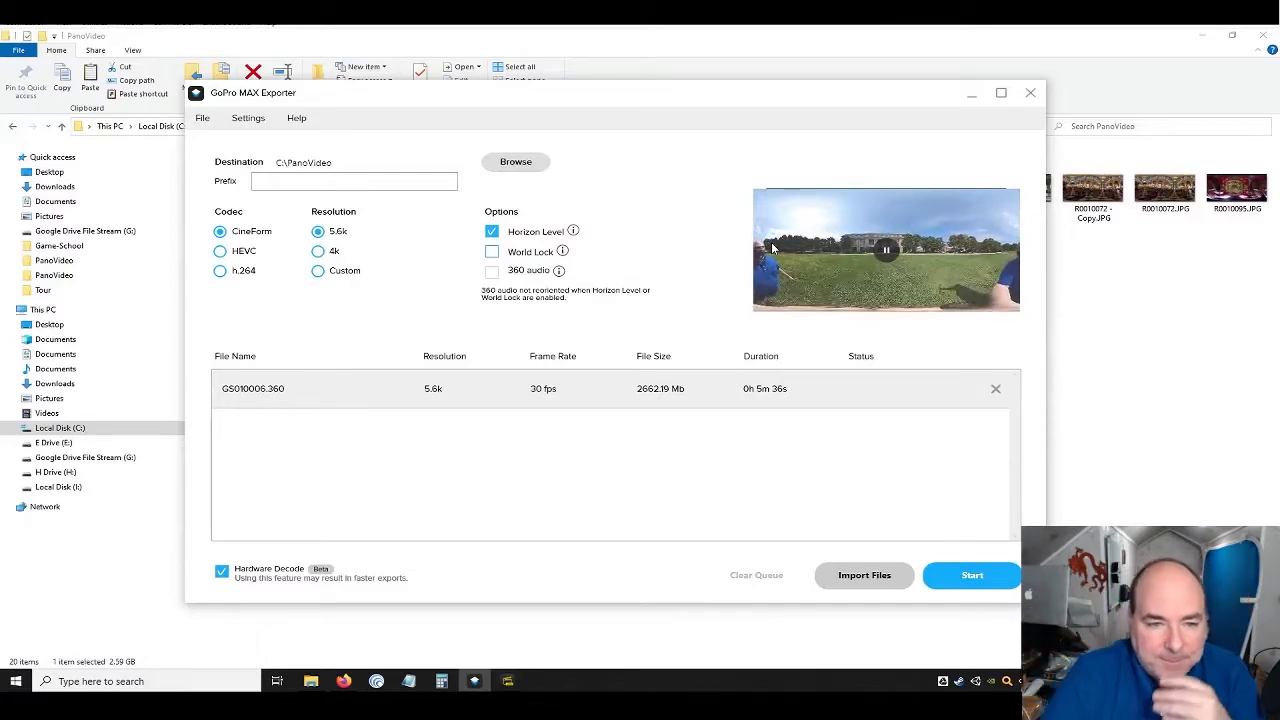
Start the export of GS010006.360 and minimize the exporter to return to the PanoVideo folder
left_click(955, 578)
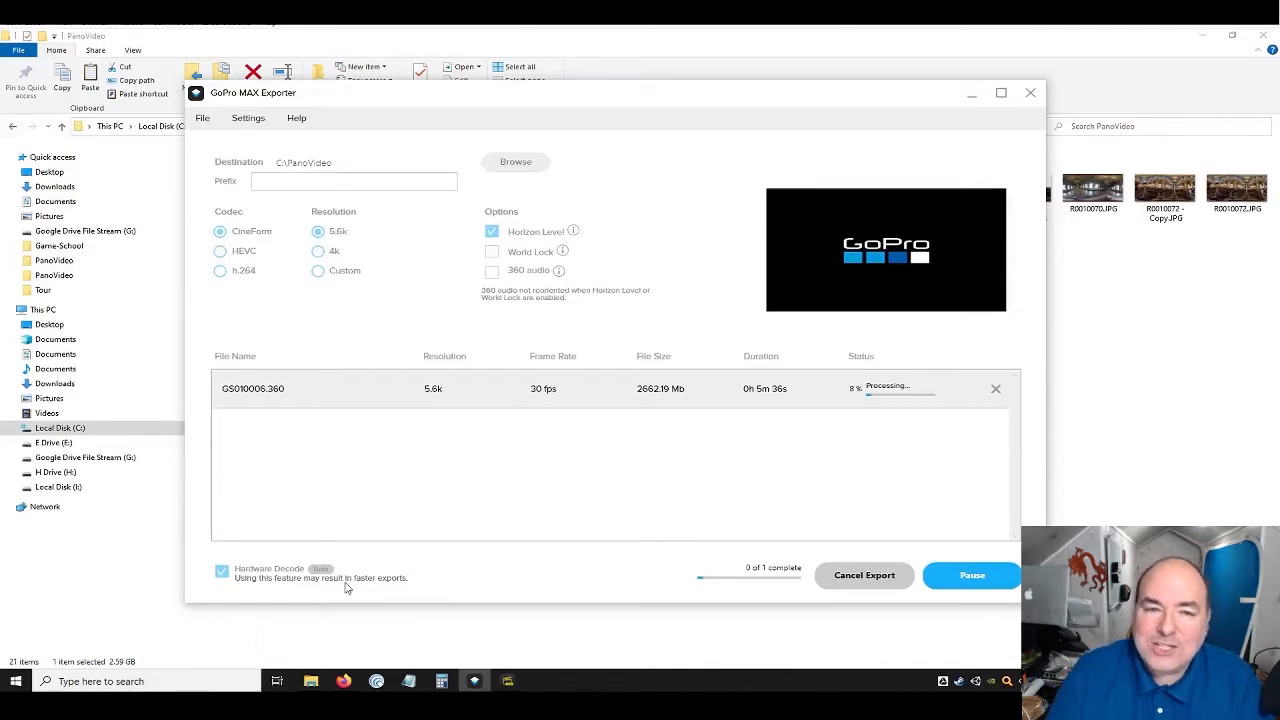
left_click(970, 101)
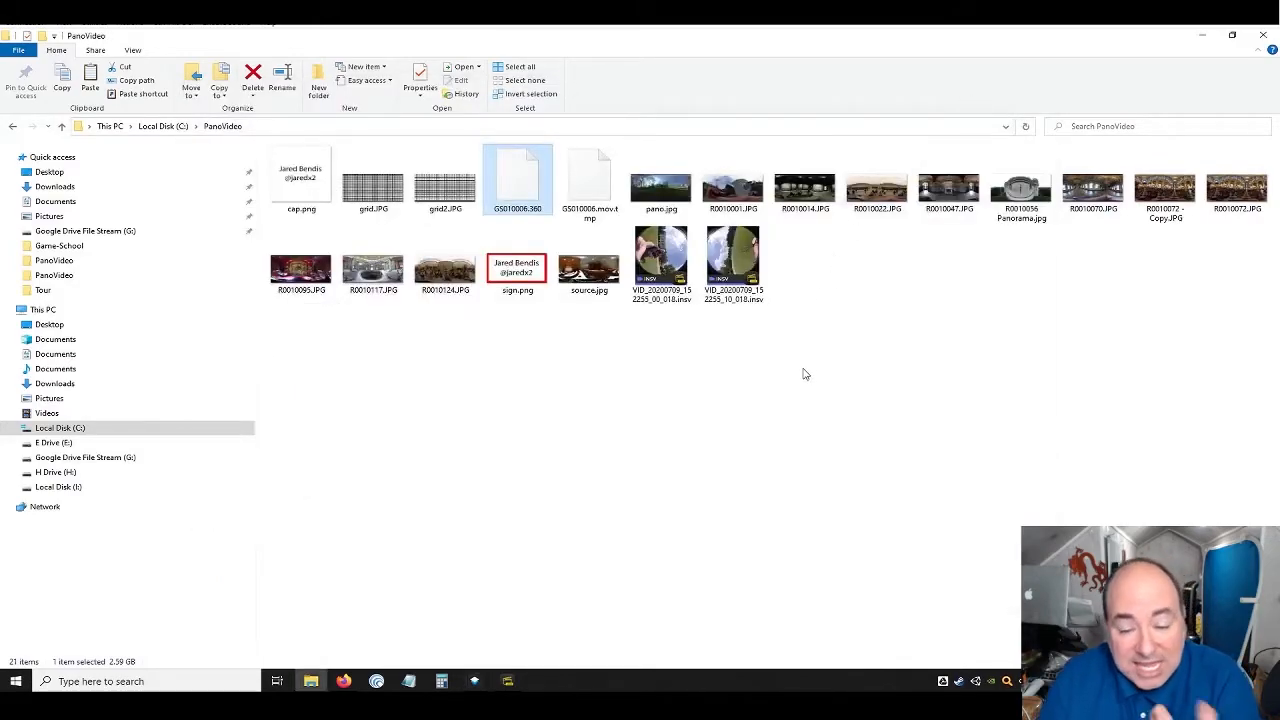
left_click(805, 374)
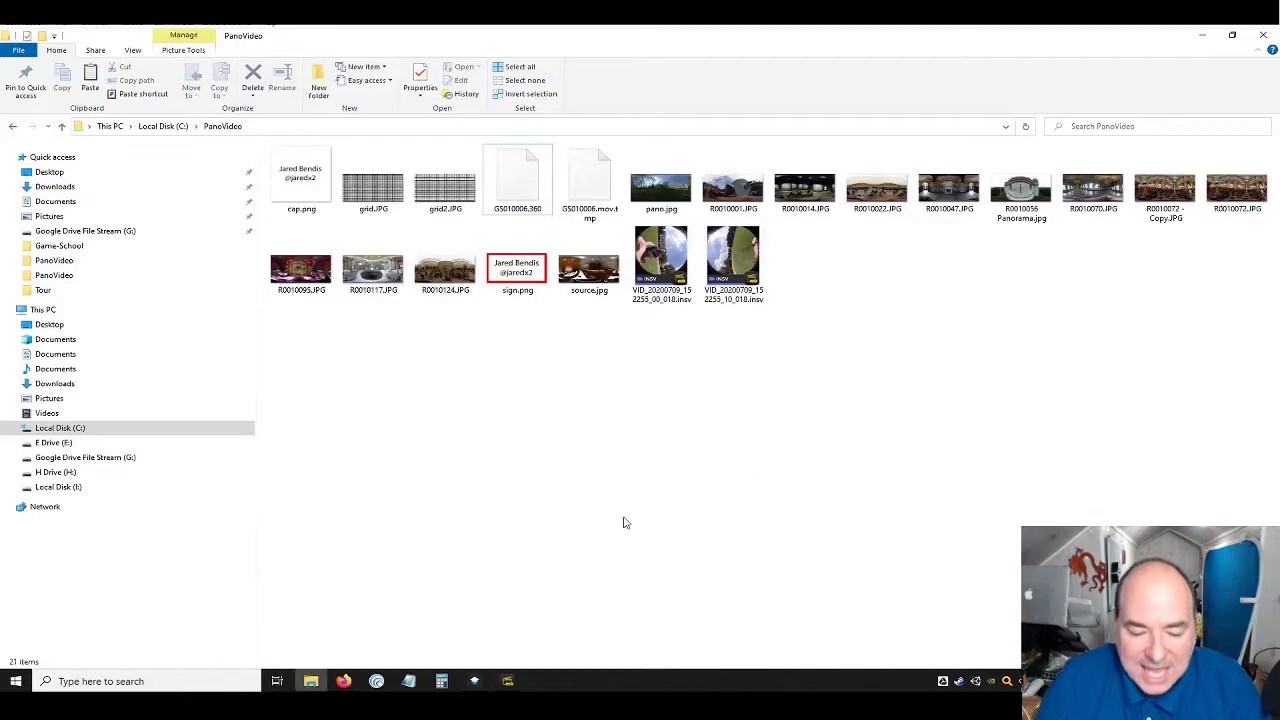
Switch to Insta360 Studio 2020 and load the two VID_20200709_152255 .insv files from the PanoVideo folder as footage
left_click(507, 683)
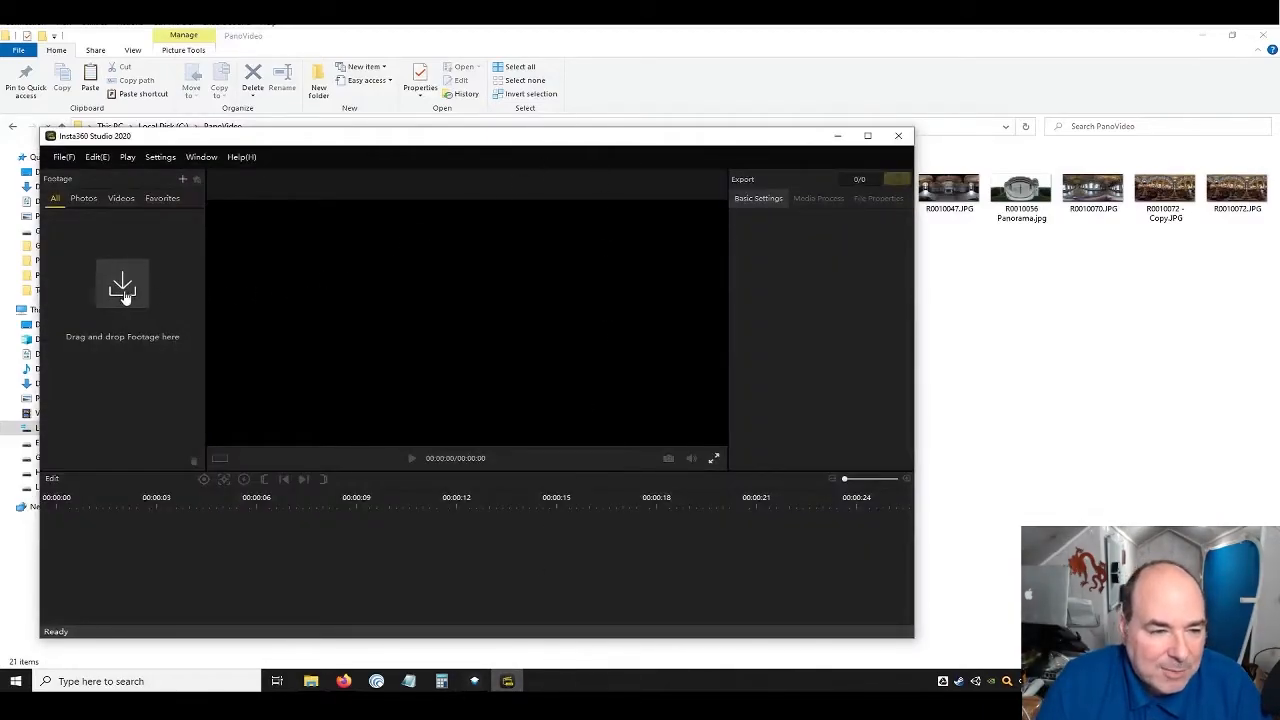
left_click_drag(604, 157, 637, 372)
left_click_drag(838, 288, 649, 250)
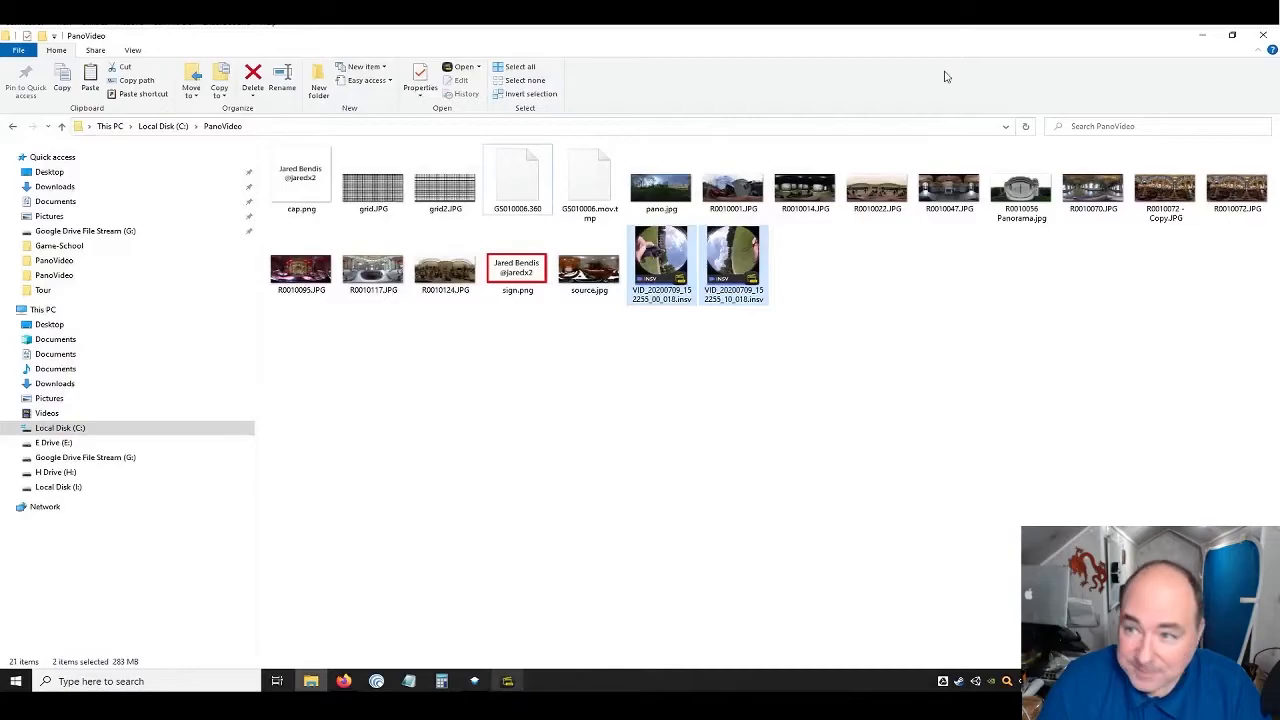
left_click(1231, 38)
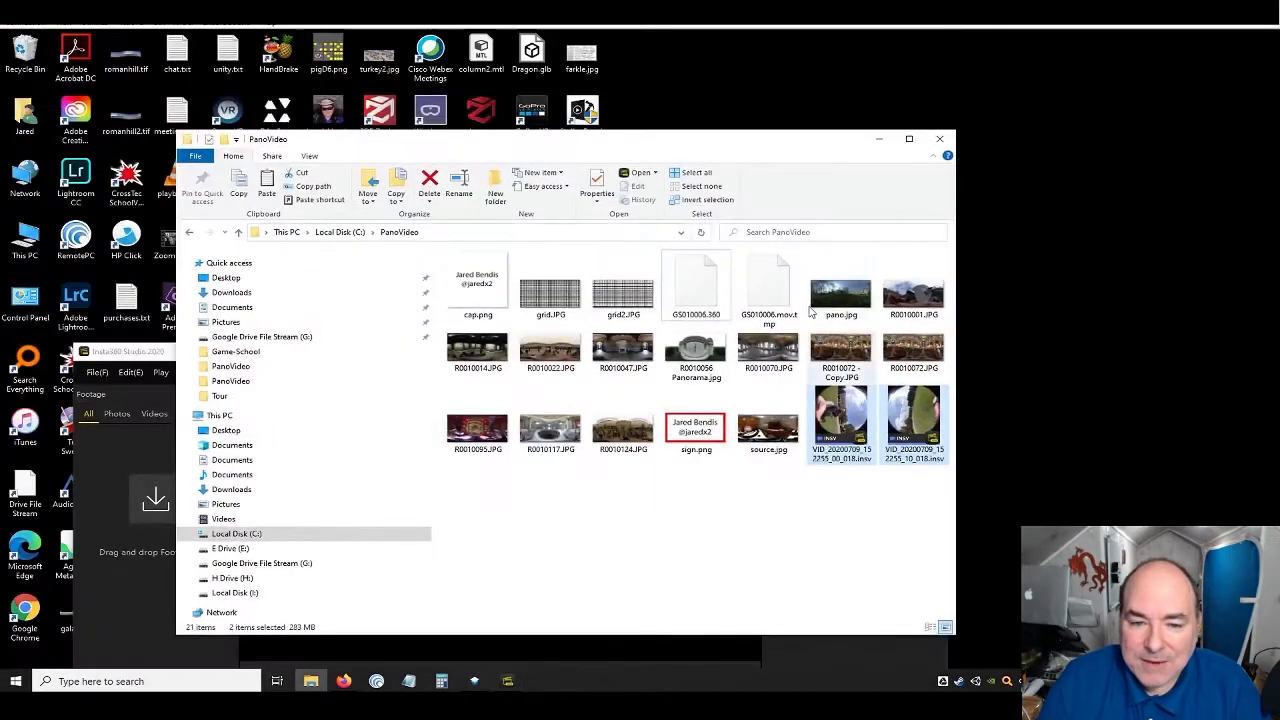
left_click(508, 681)
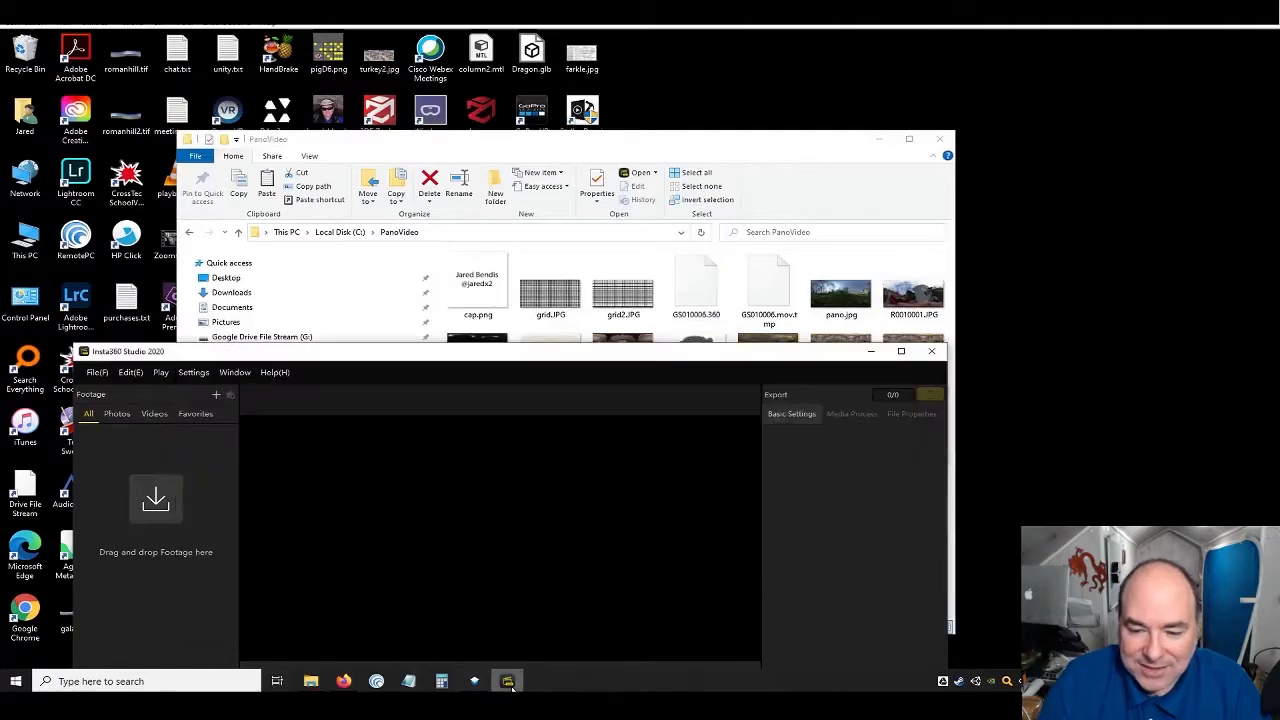
left_click_drag(741, 150, 910, 125)
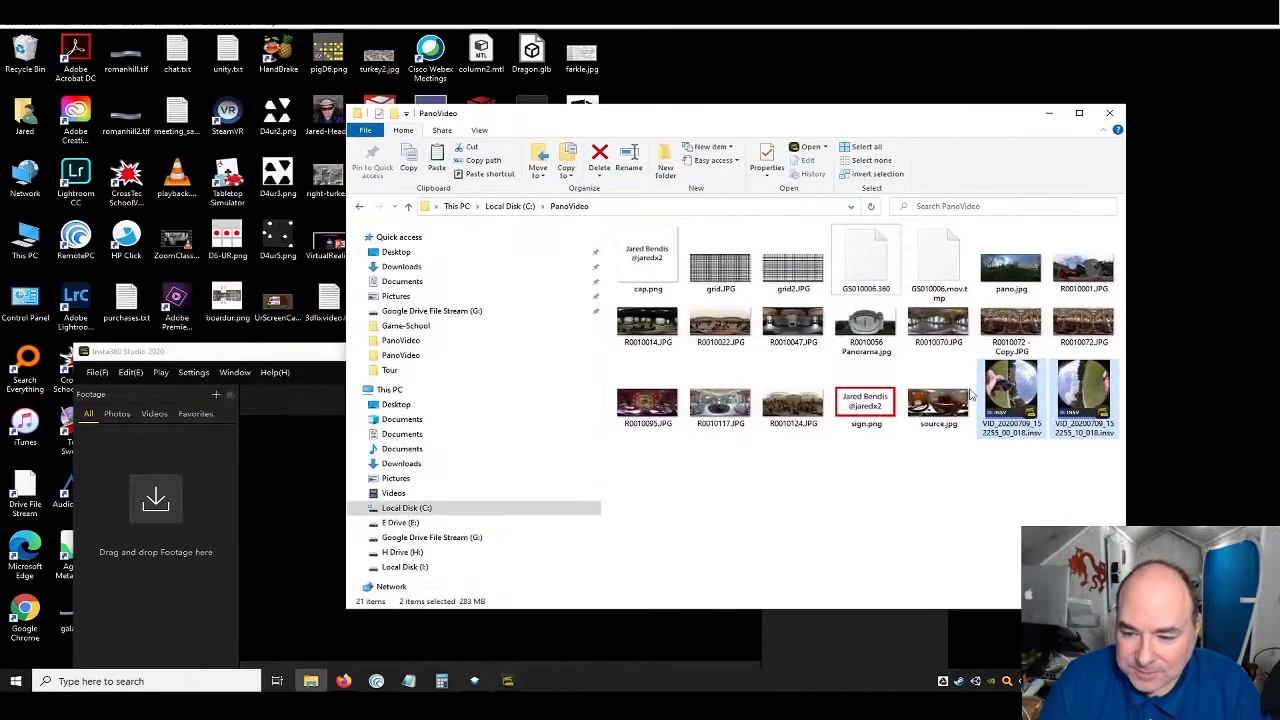
left_click_drag(271, 568, 309, 540)
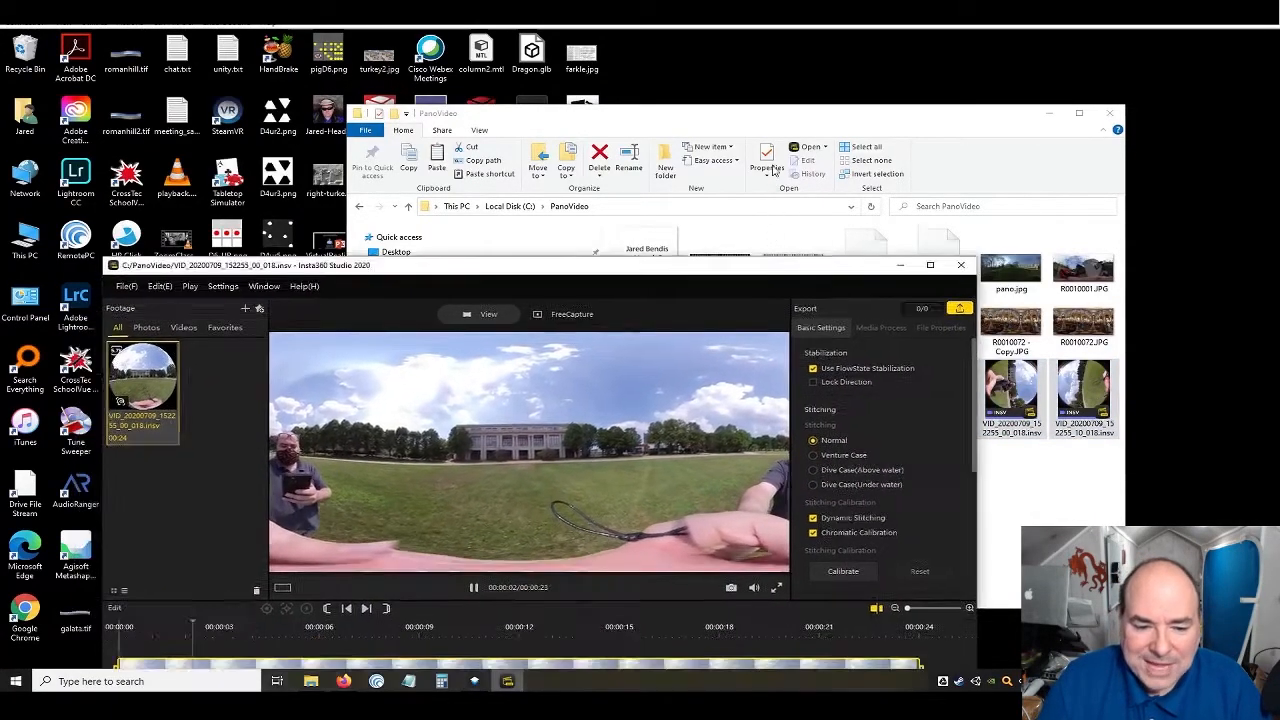
Compare the clip's playback with FlowState Stabilization disabled and enabled again
left_click_drag(744, 357, 779, 114)
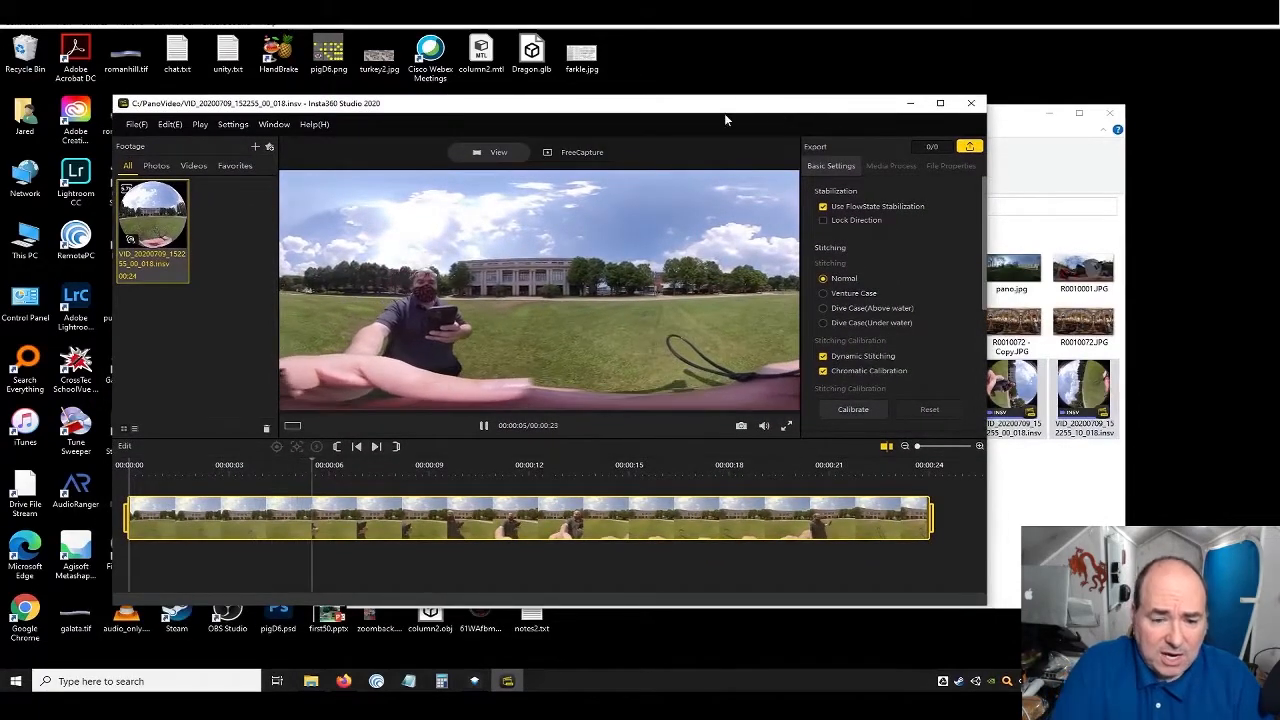
left_click(823, 207)
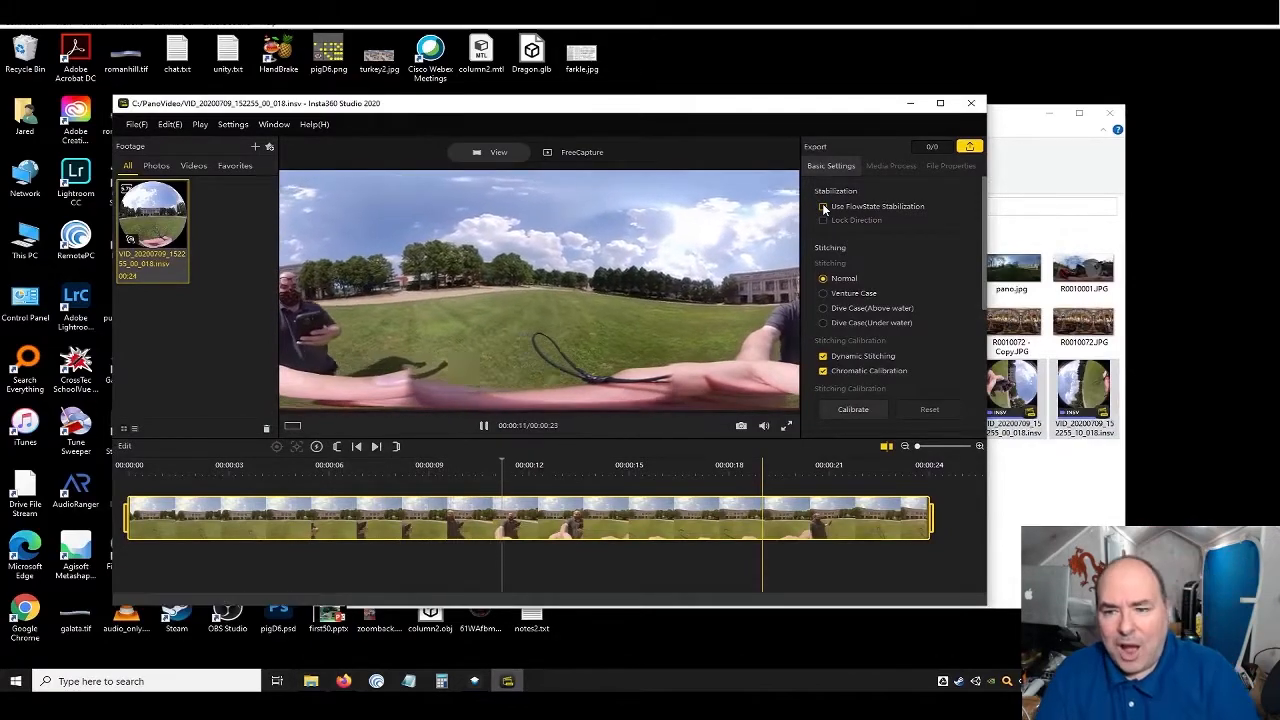
left_click(823, 207)
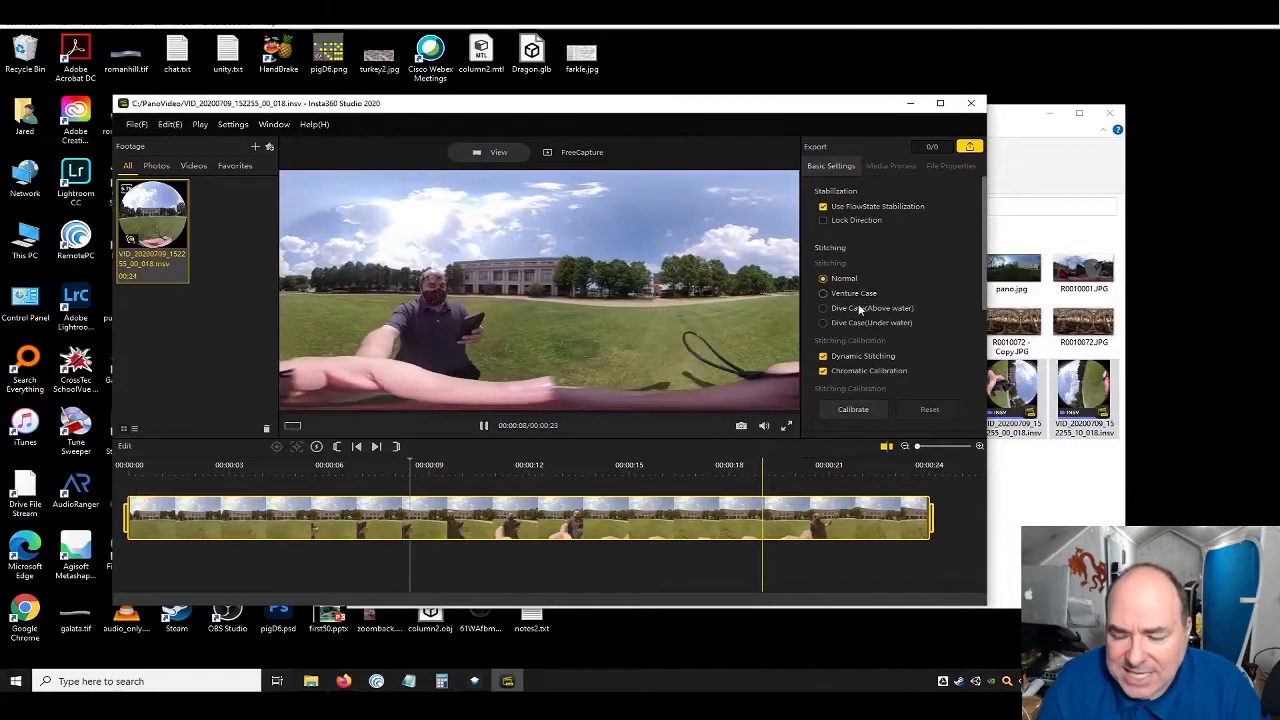
Enable Lock Direction for the clip and replay it from near the start to check the stabilization
left_click(845, 220)
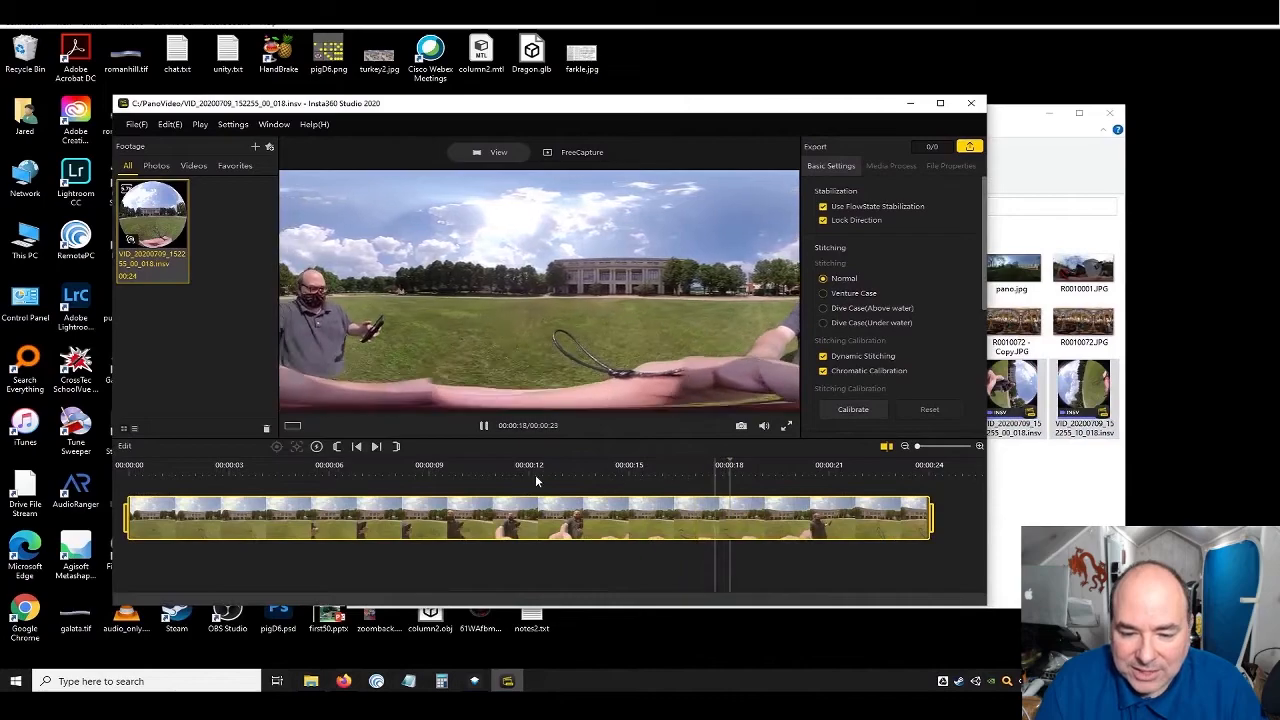
left_click(152, 484)
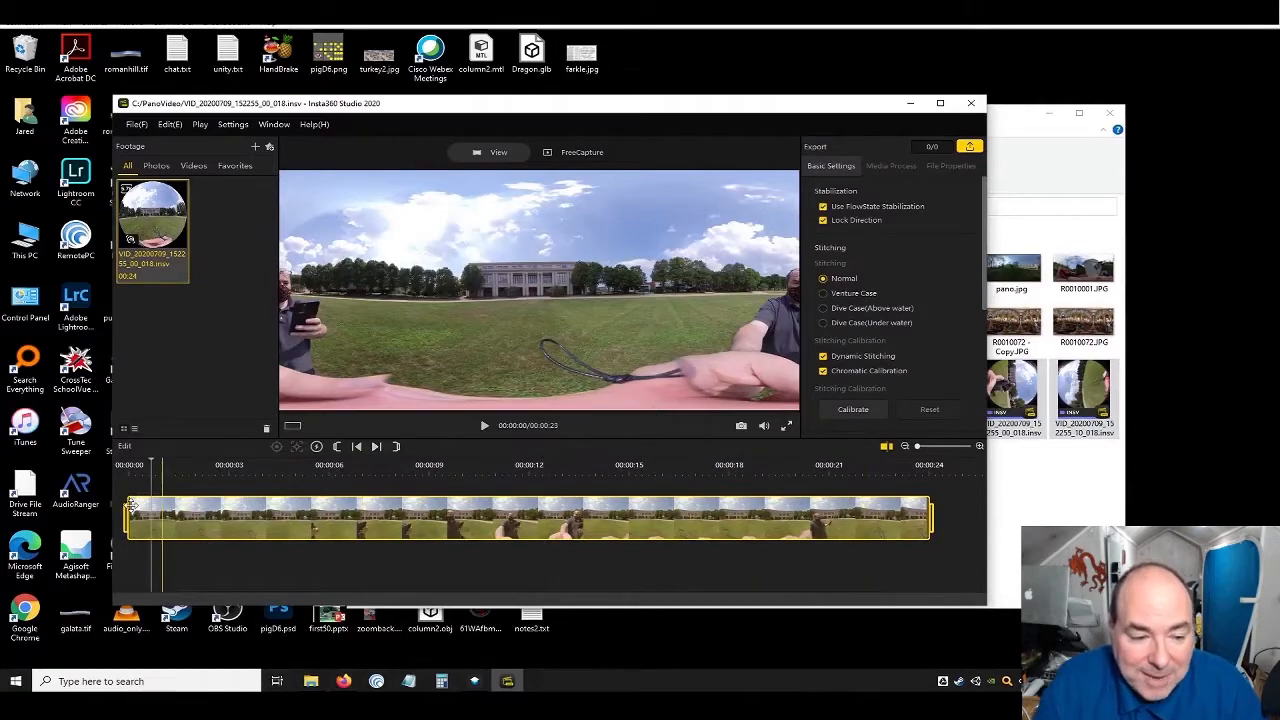
left_click(161, 518)
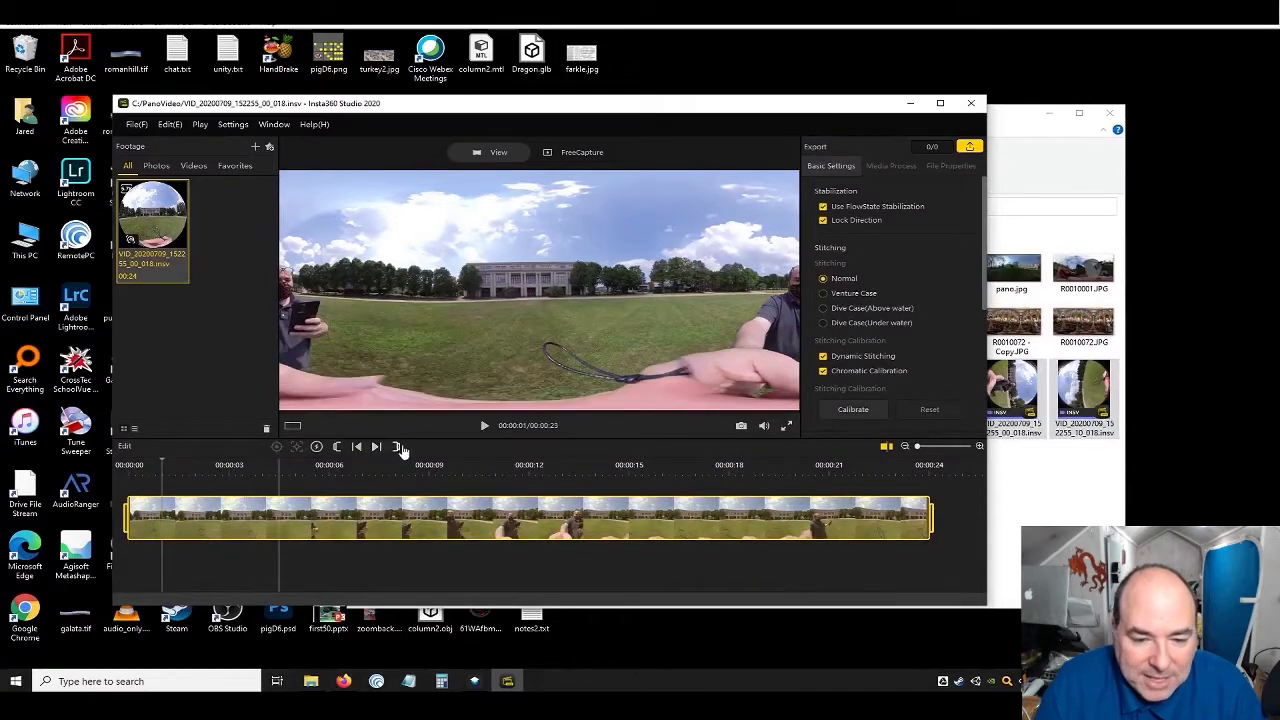
left_click(483, 427)
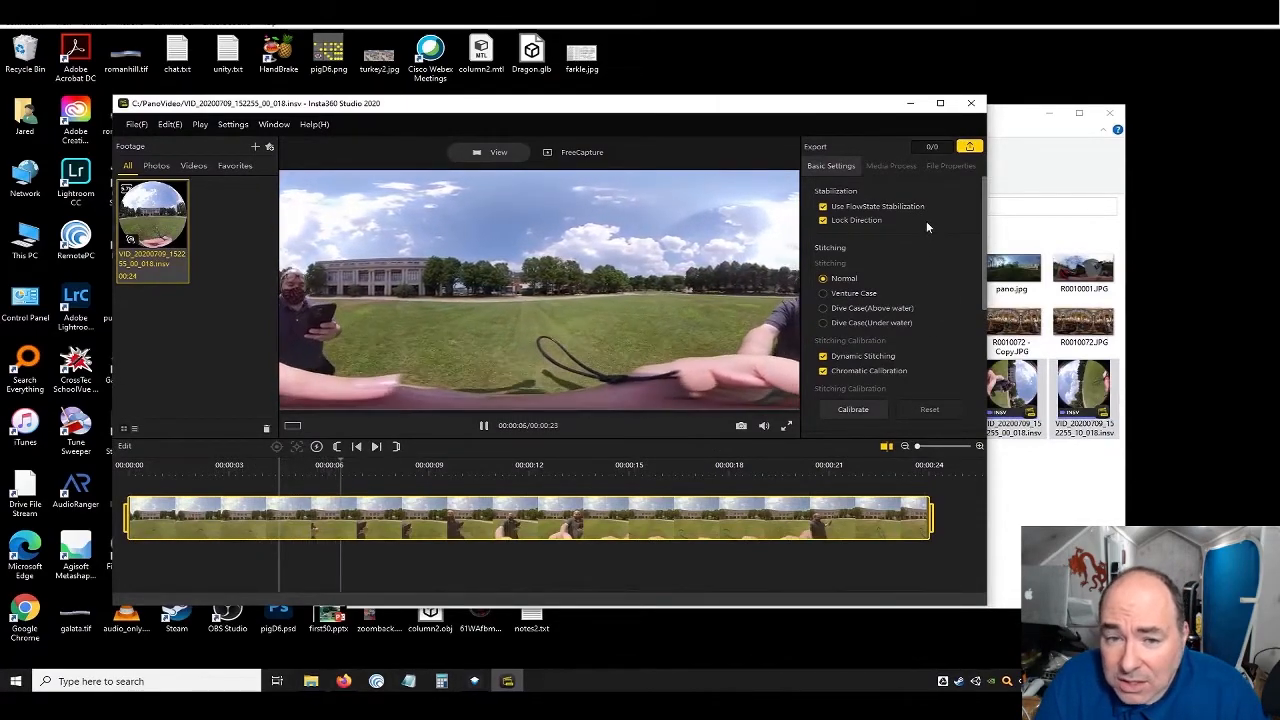
left_click(484, 427)
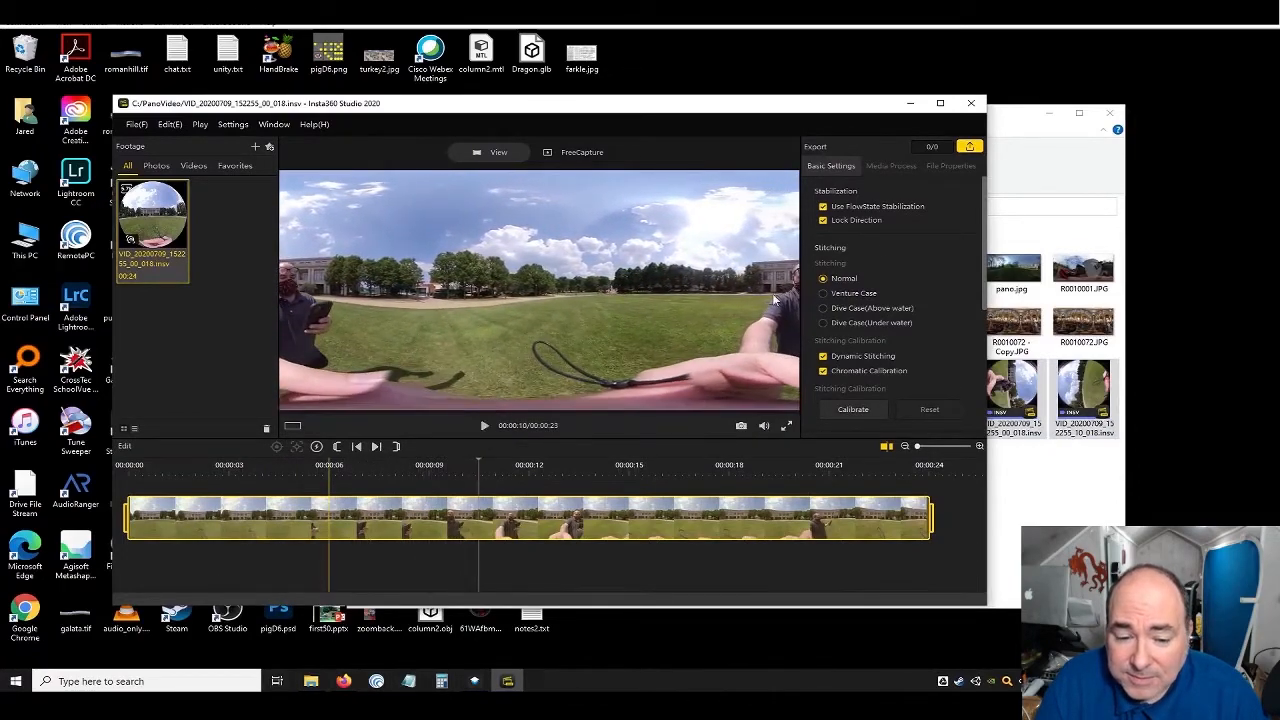
Export the clip as a ProRes 422 video at 5760 x 2880 to C:/PanoVideo
left_click(973, 150)
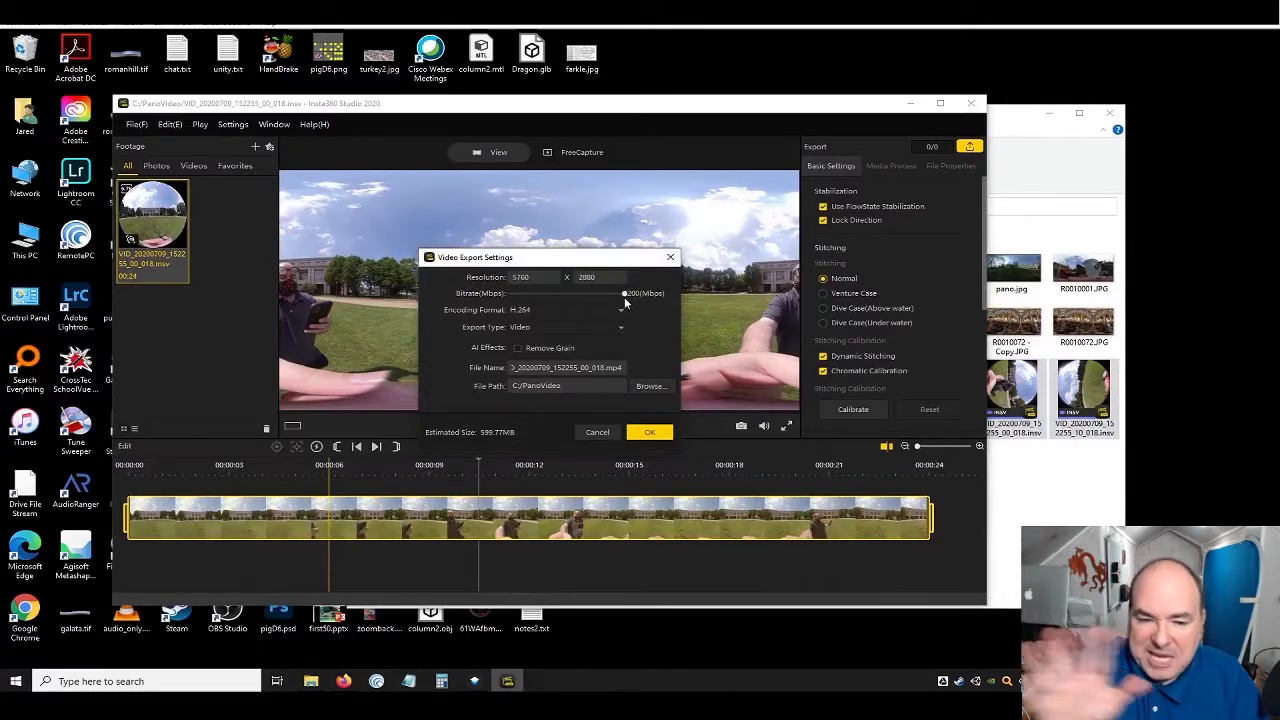
left_click(559, 311)
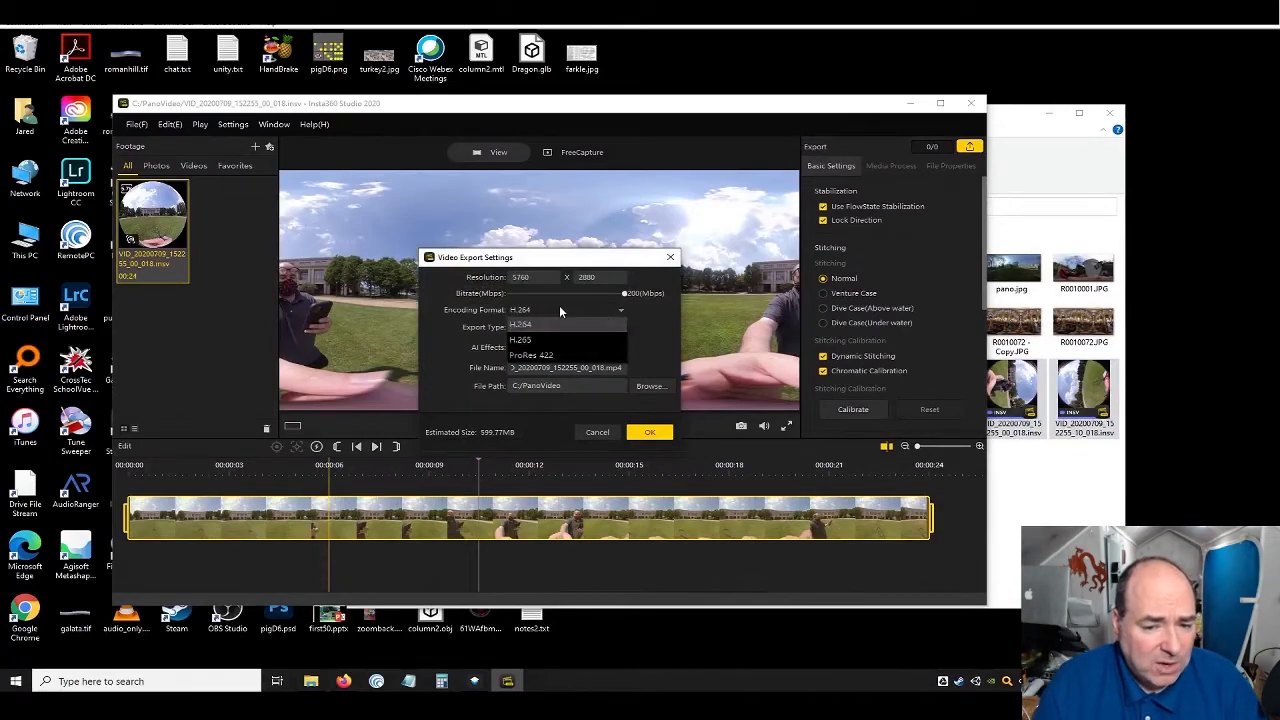
left_click(544, 356)
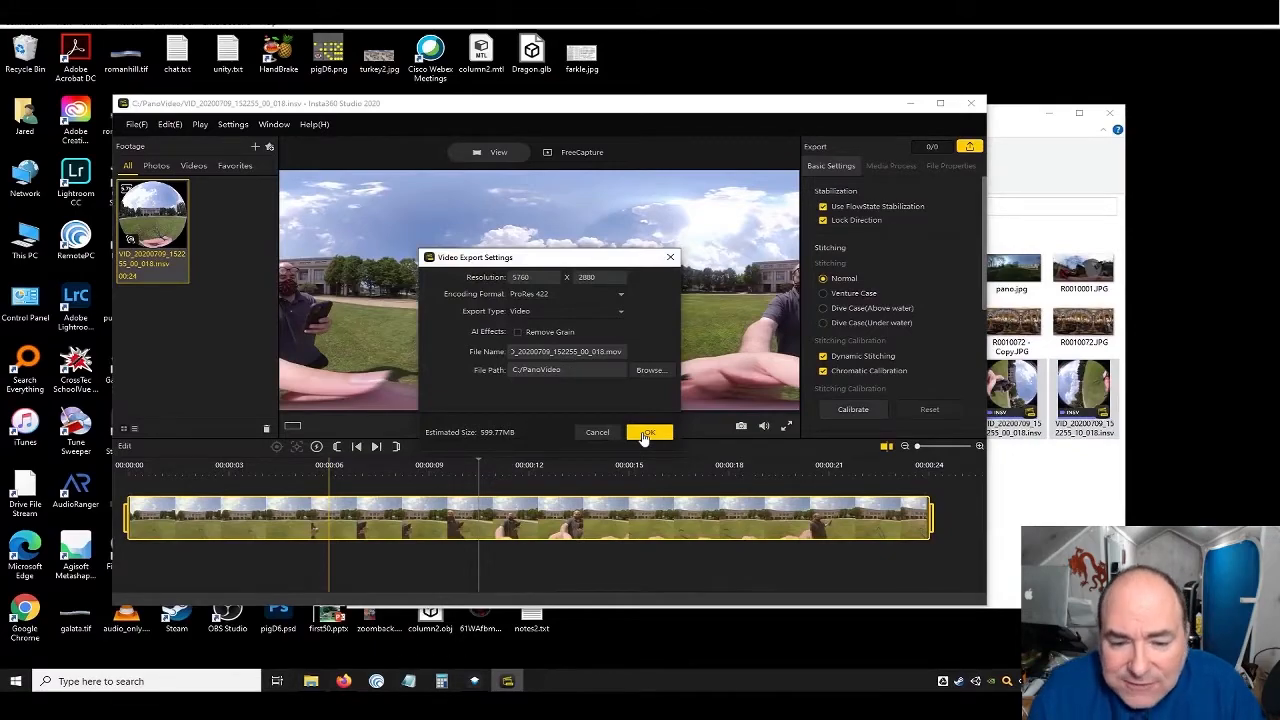
left_click(645, 435)
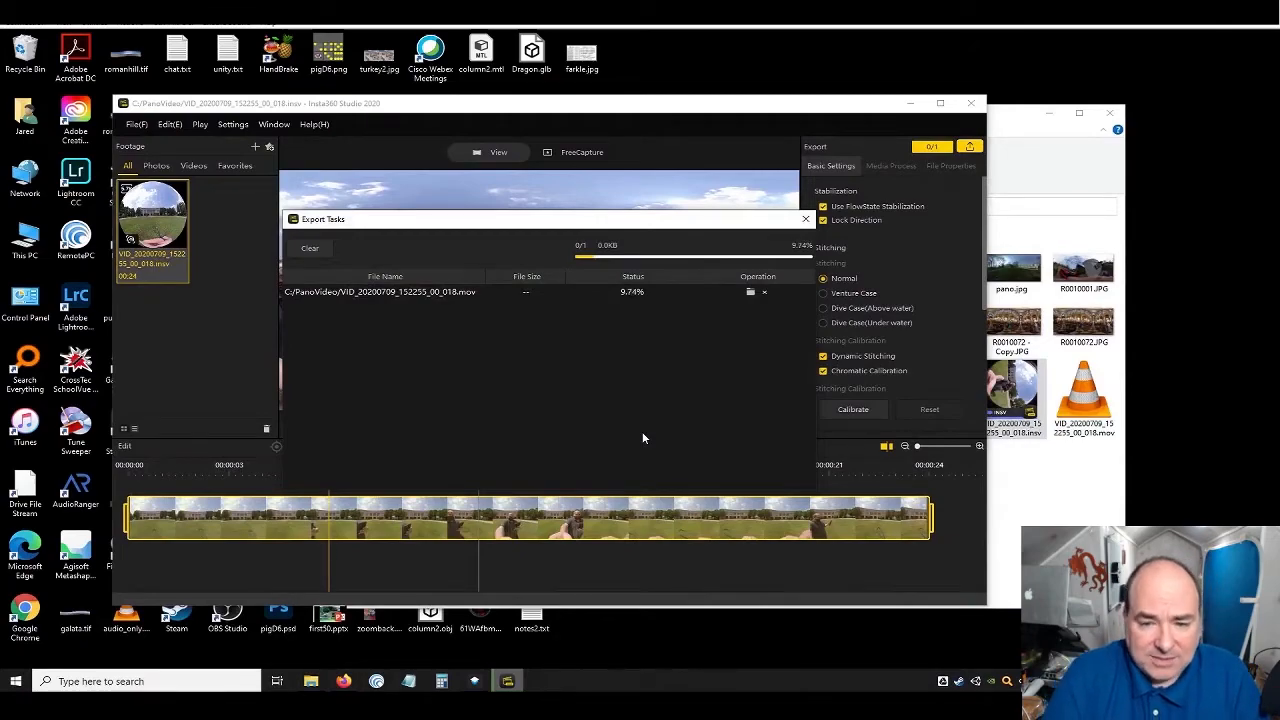
Check the export progress in GoPro MAX Exporter, minimize it, and bring the PanoVideo folder to the front
left_click(472, 683)
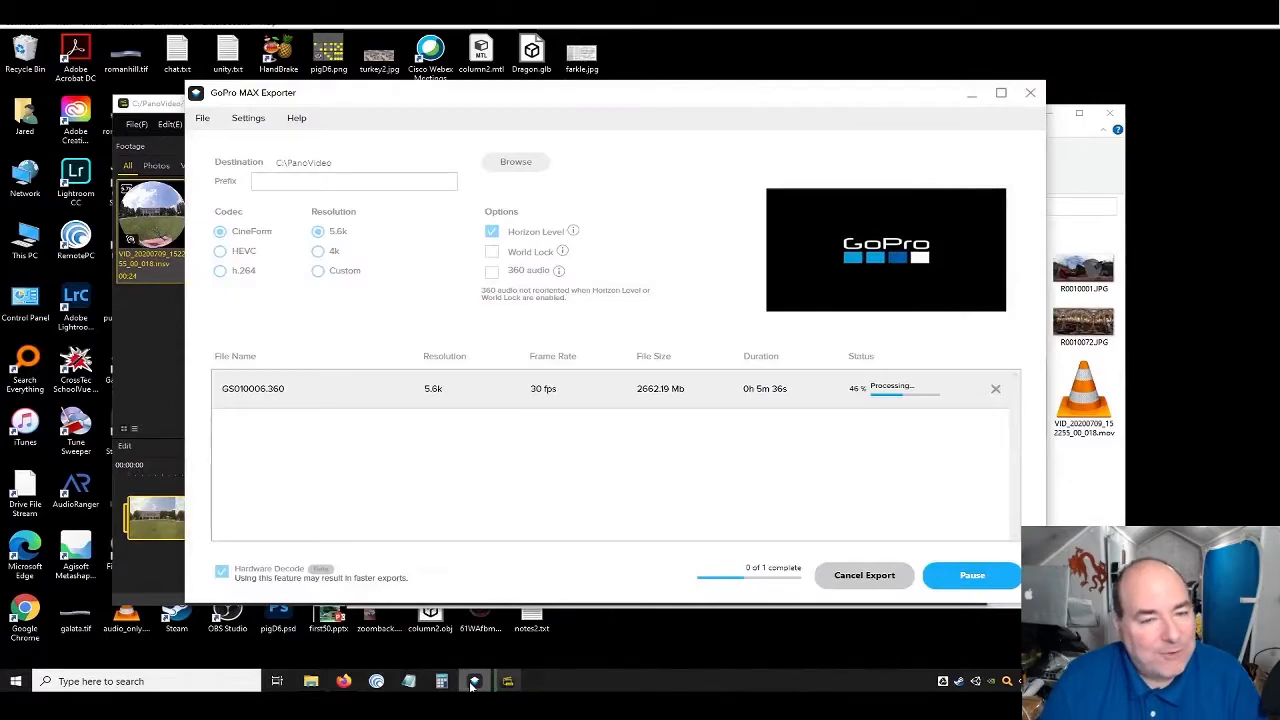
left_click(973, 93)
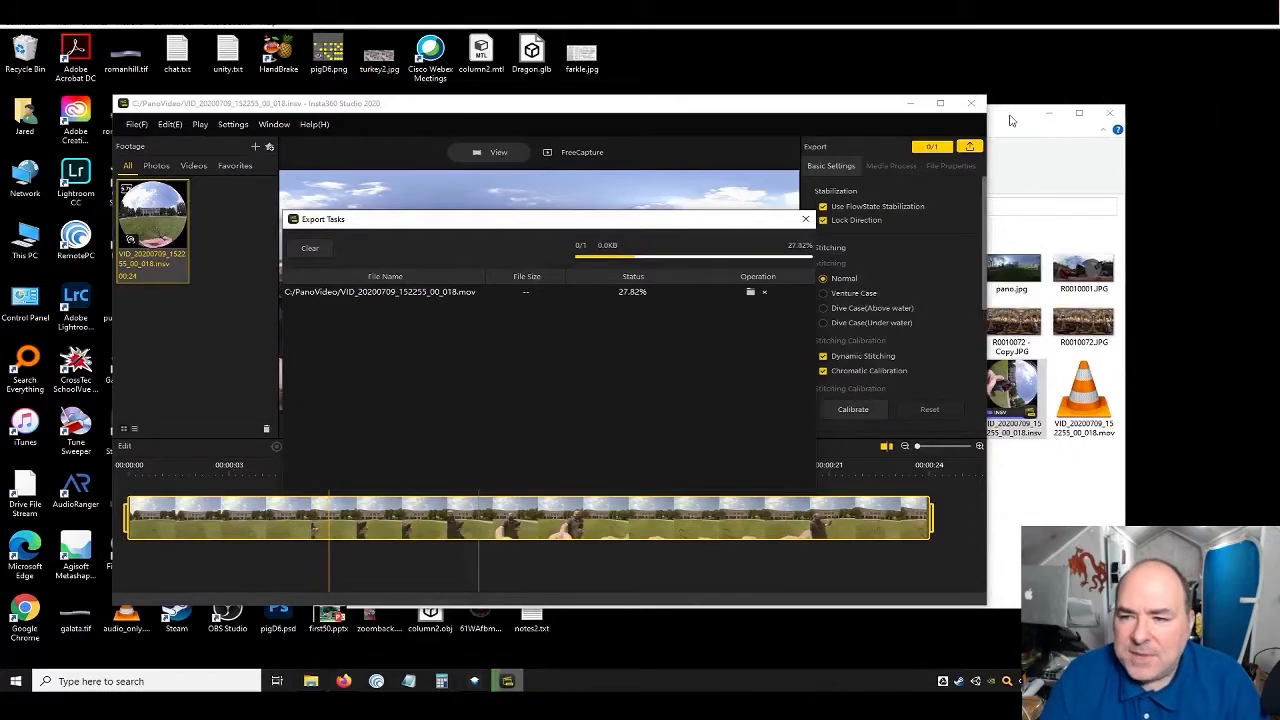
left_click(1010, 108)
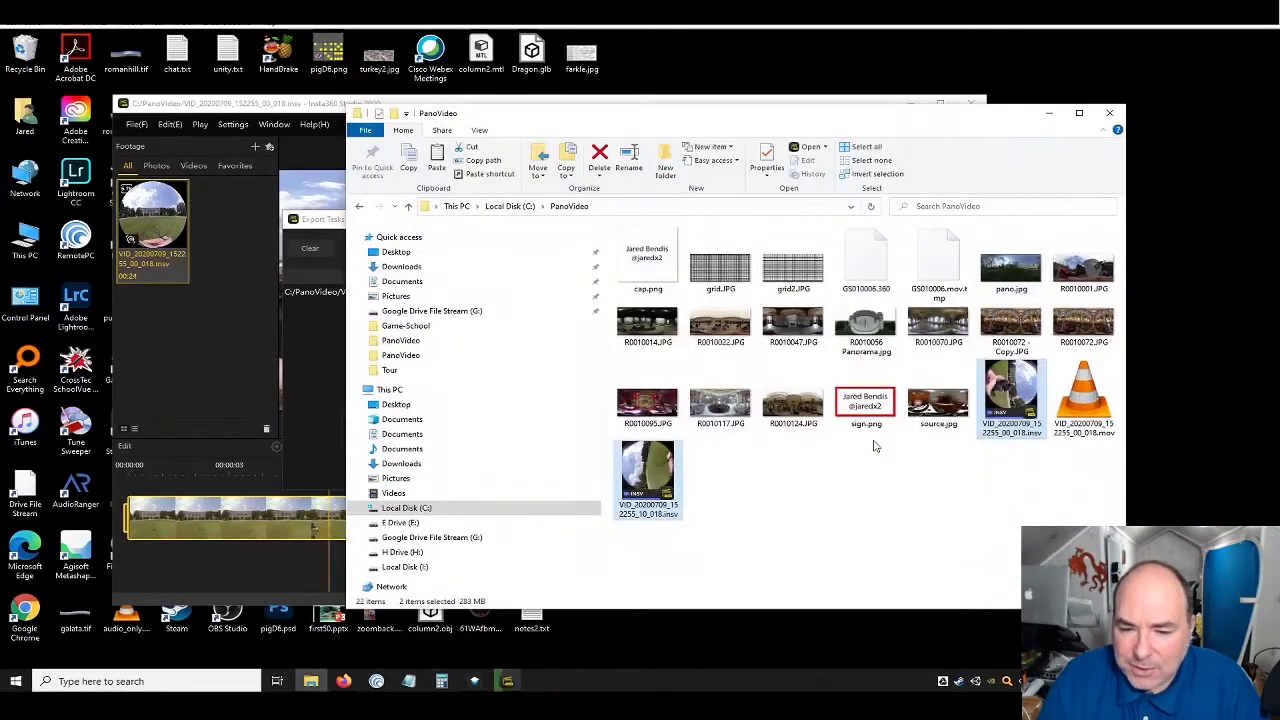
View the panorama images in the PanoVideo folder one after another from pano.jpg through source.jpg, and close the viewer
left_click(1005, 268)
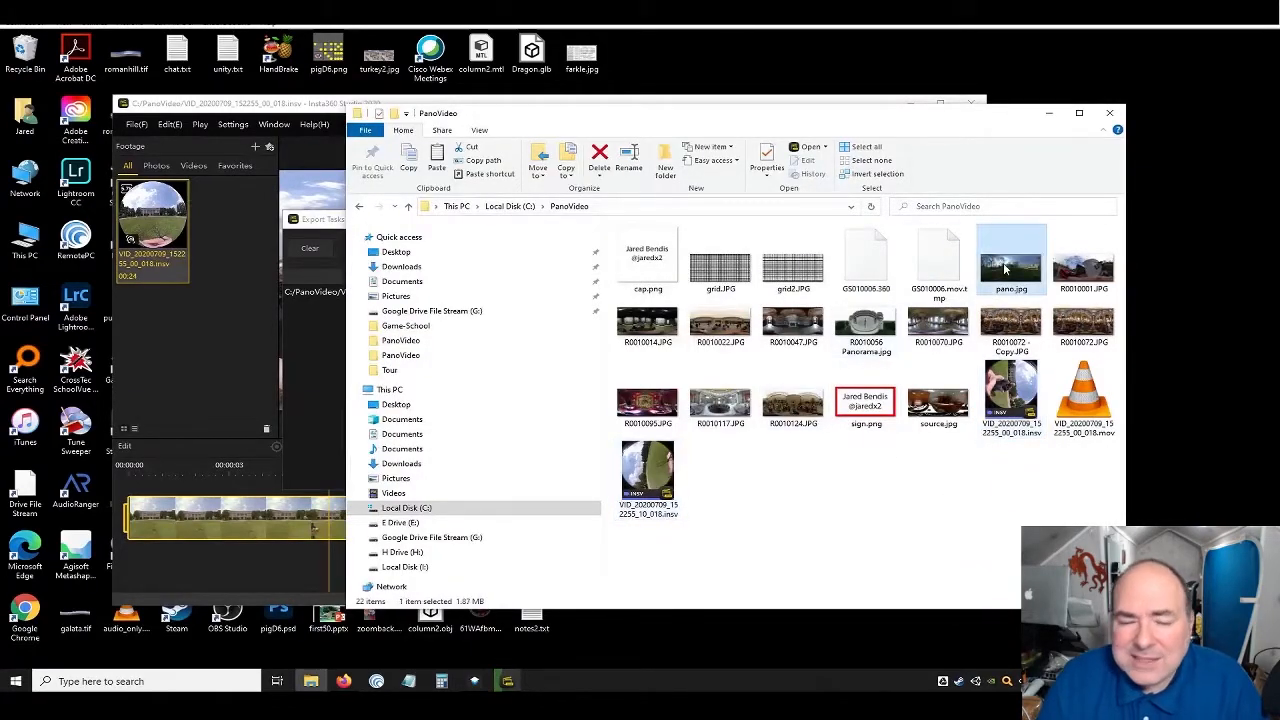
double_click(1005, 268)
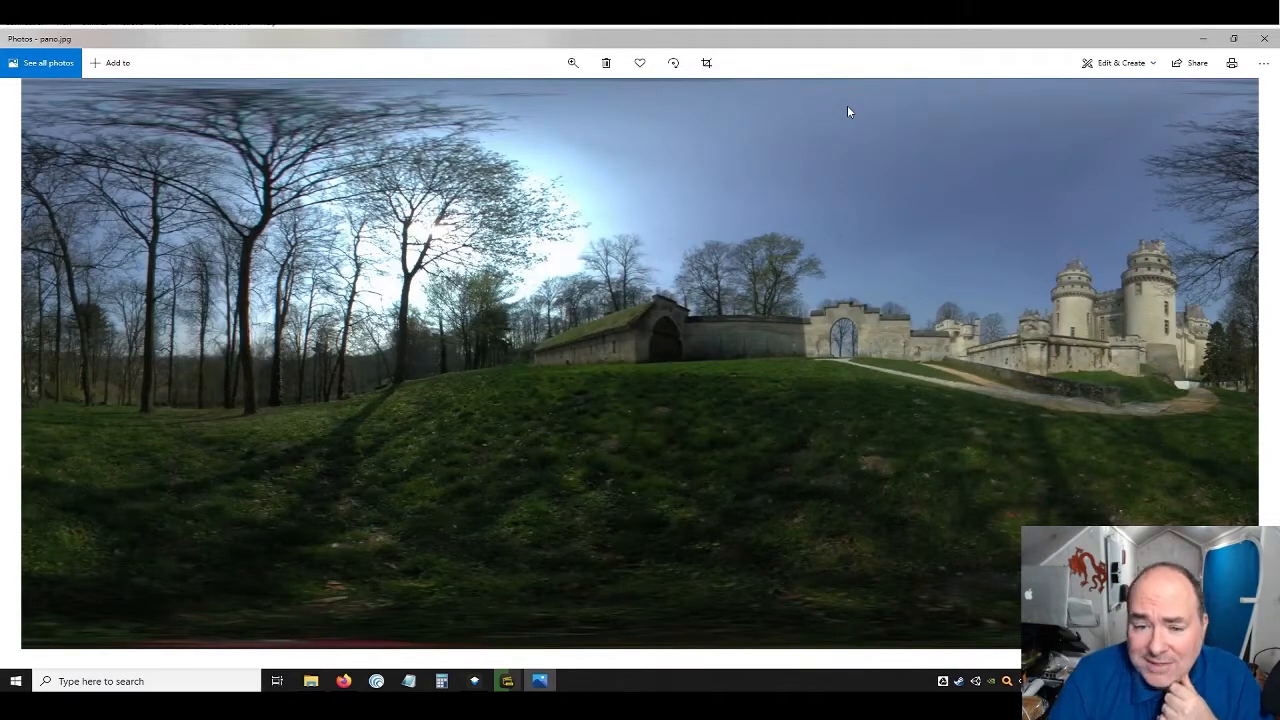
key("Right")
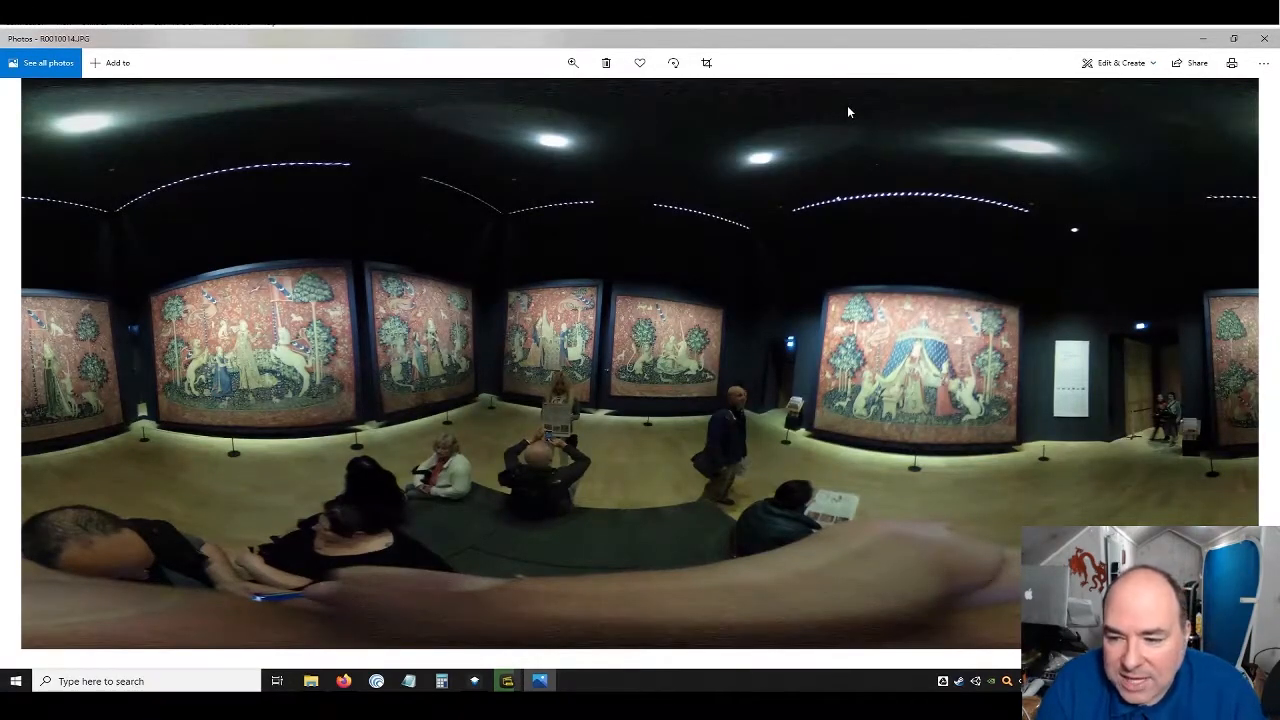
key("Right")
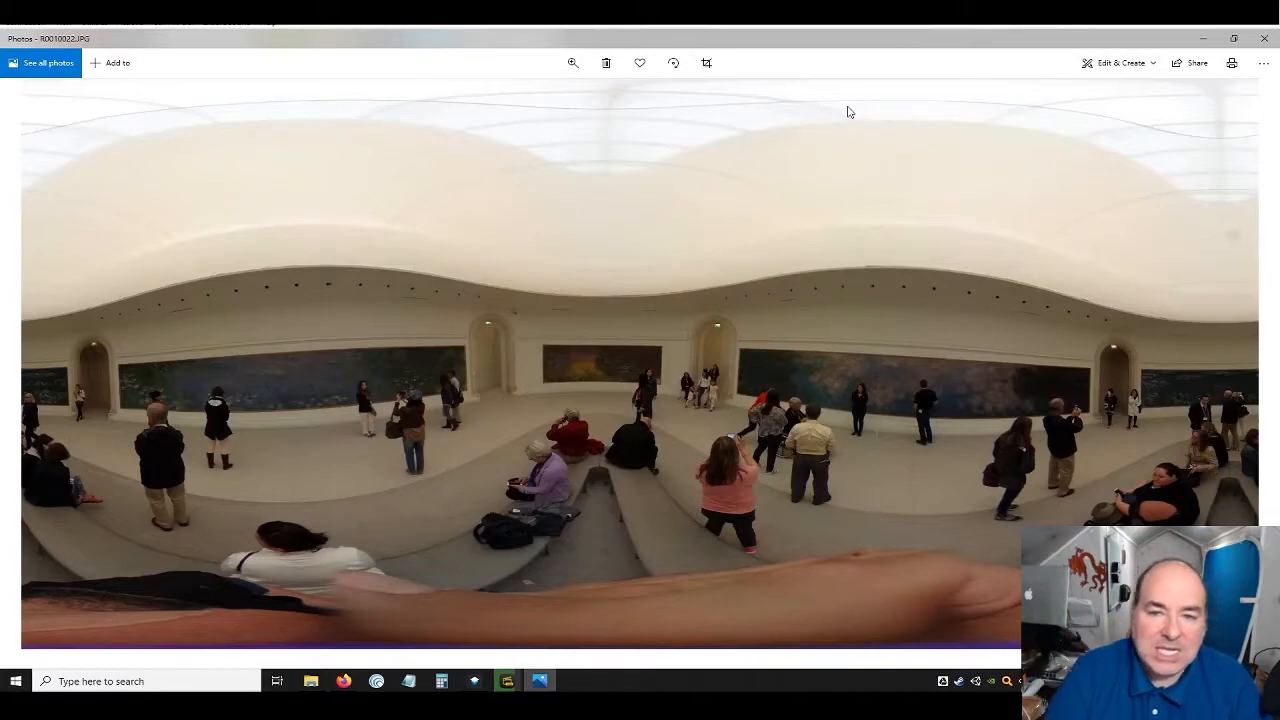
key("Right")
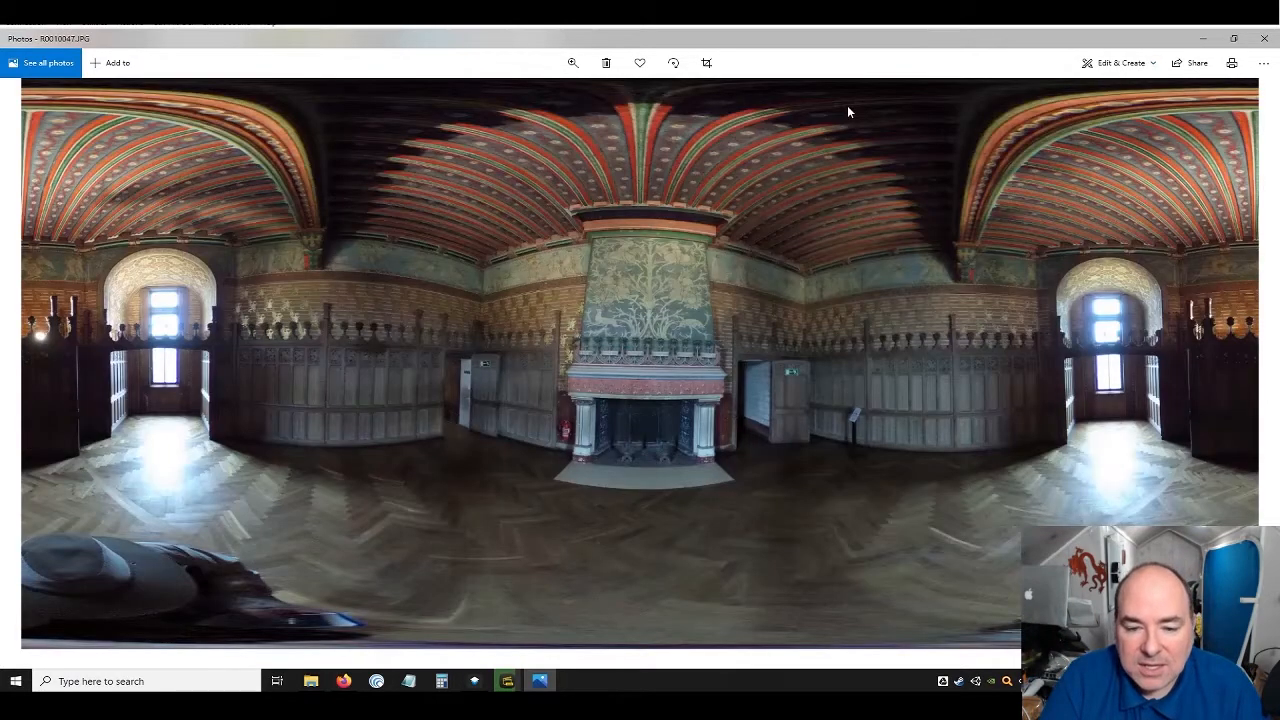
key("Right")
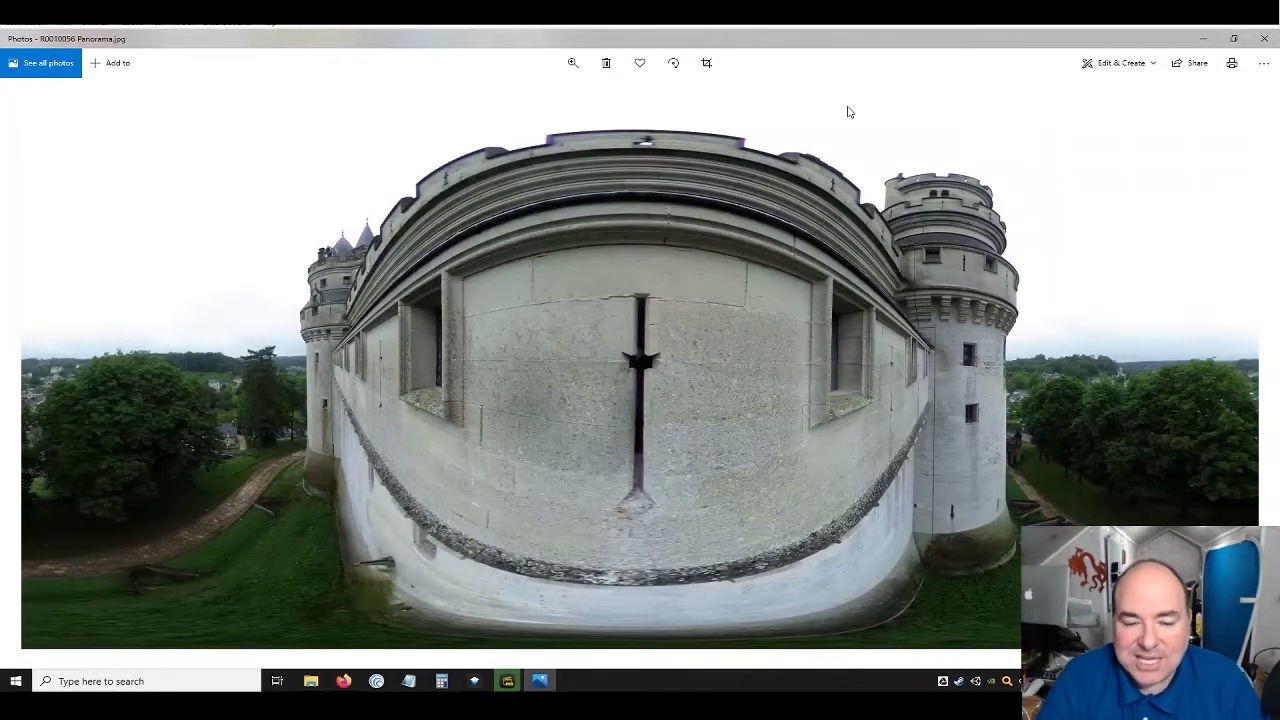
key("Right")
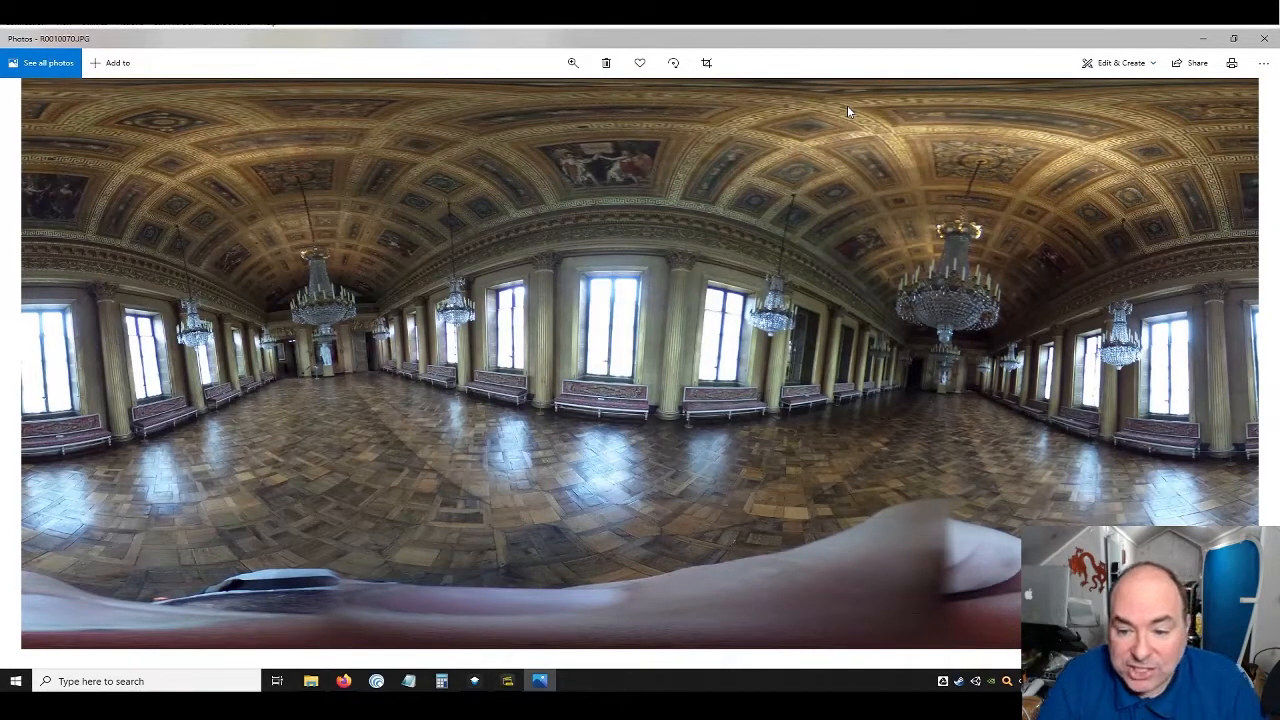
key("Right")
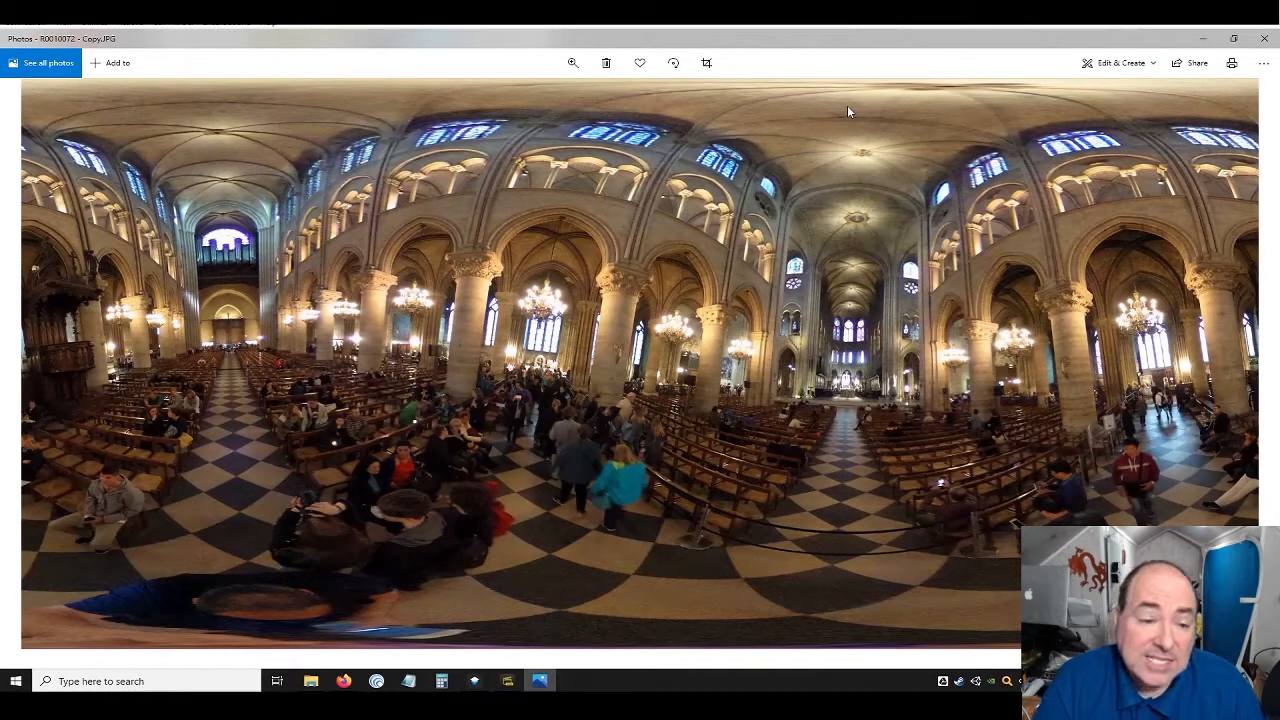
key("Right")
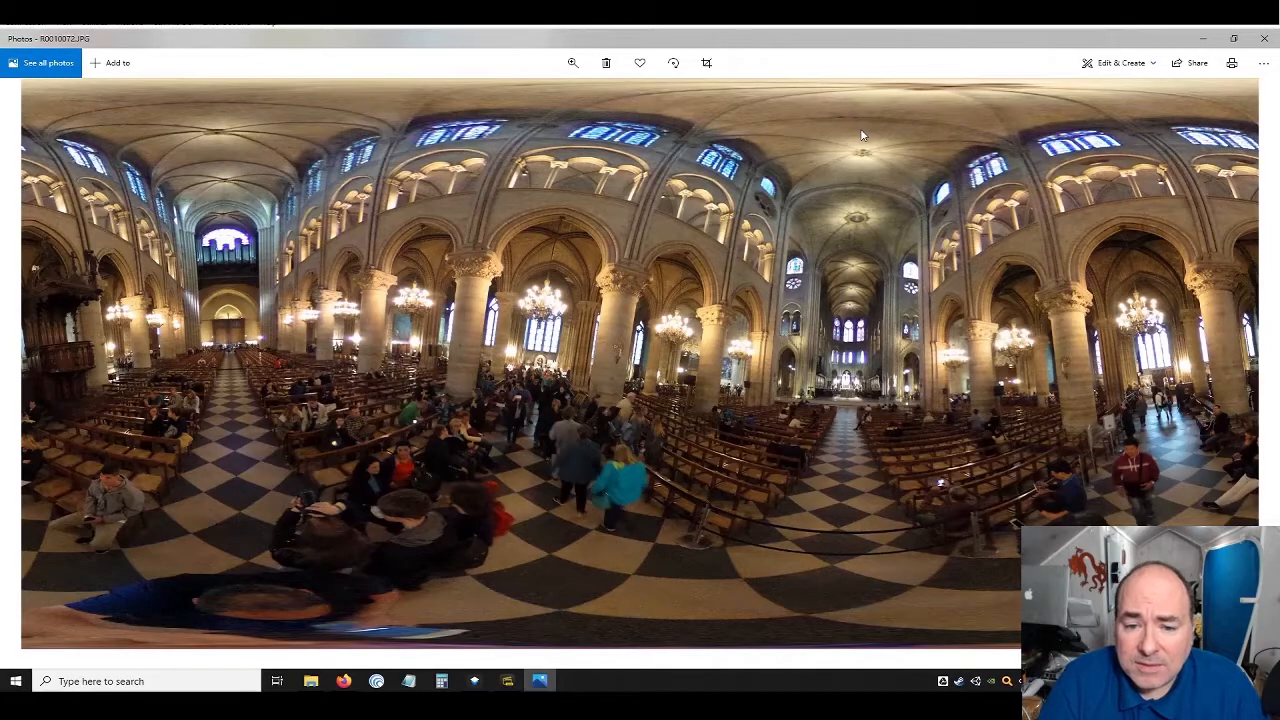
key("Right")
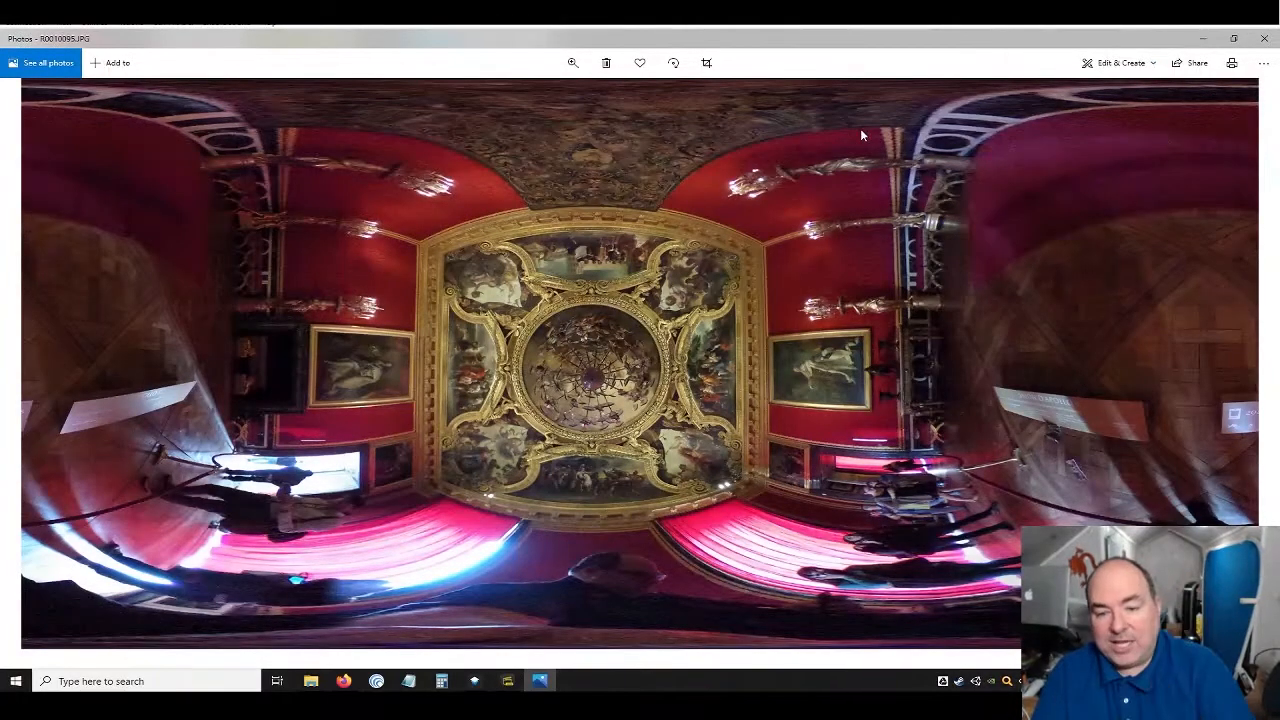
key("Right")
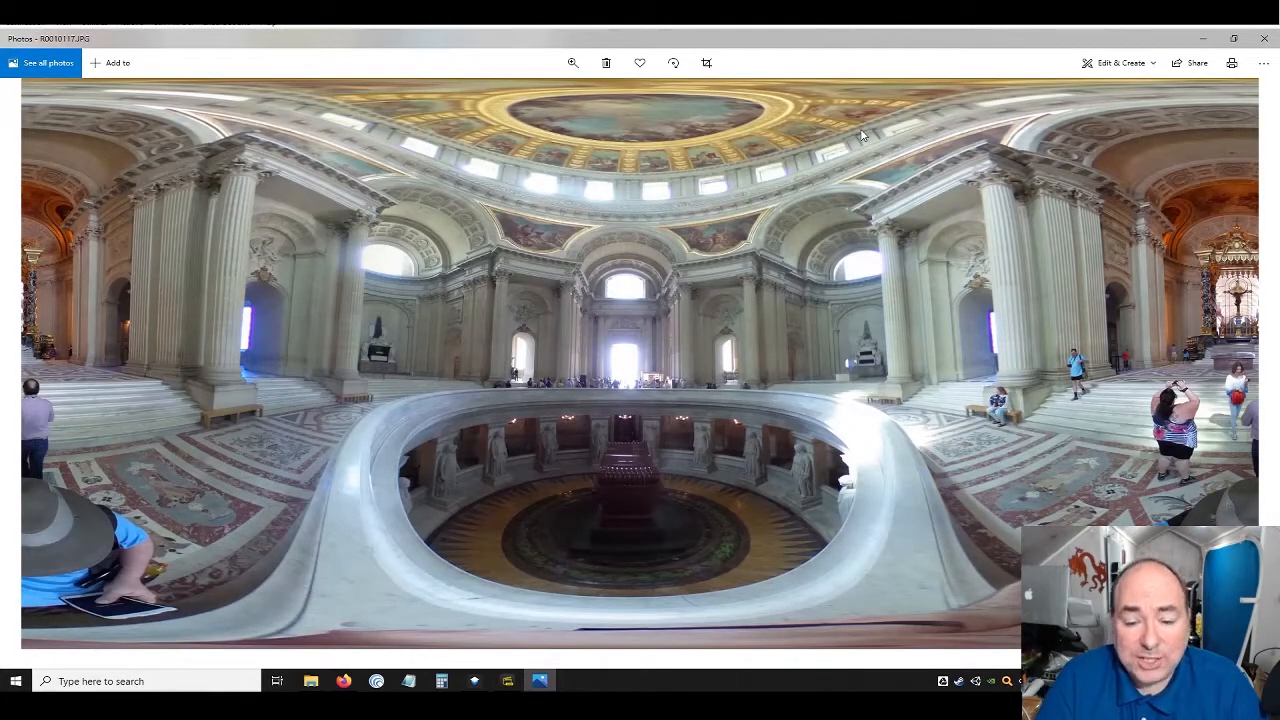
key("Right")
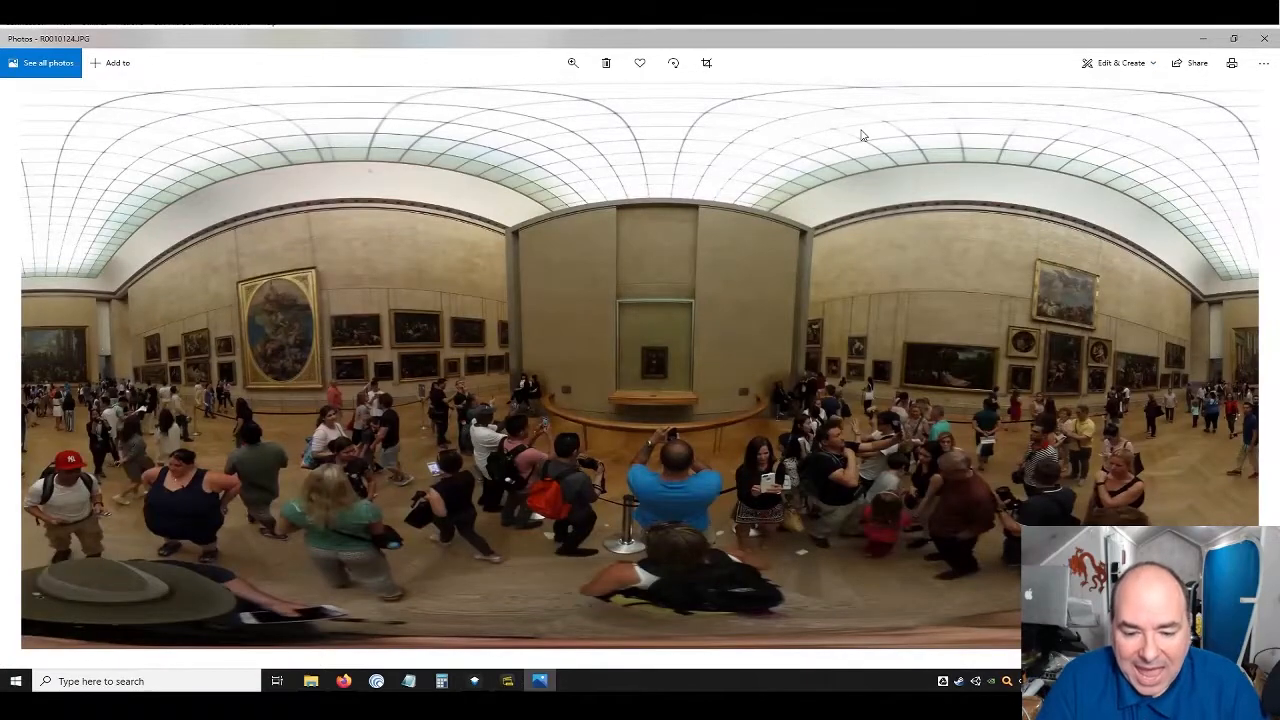
key("Right")
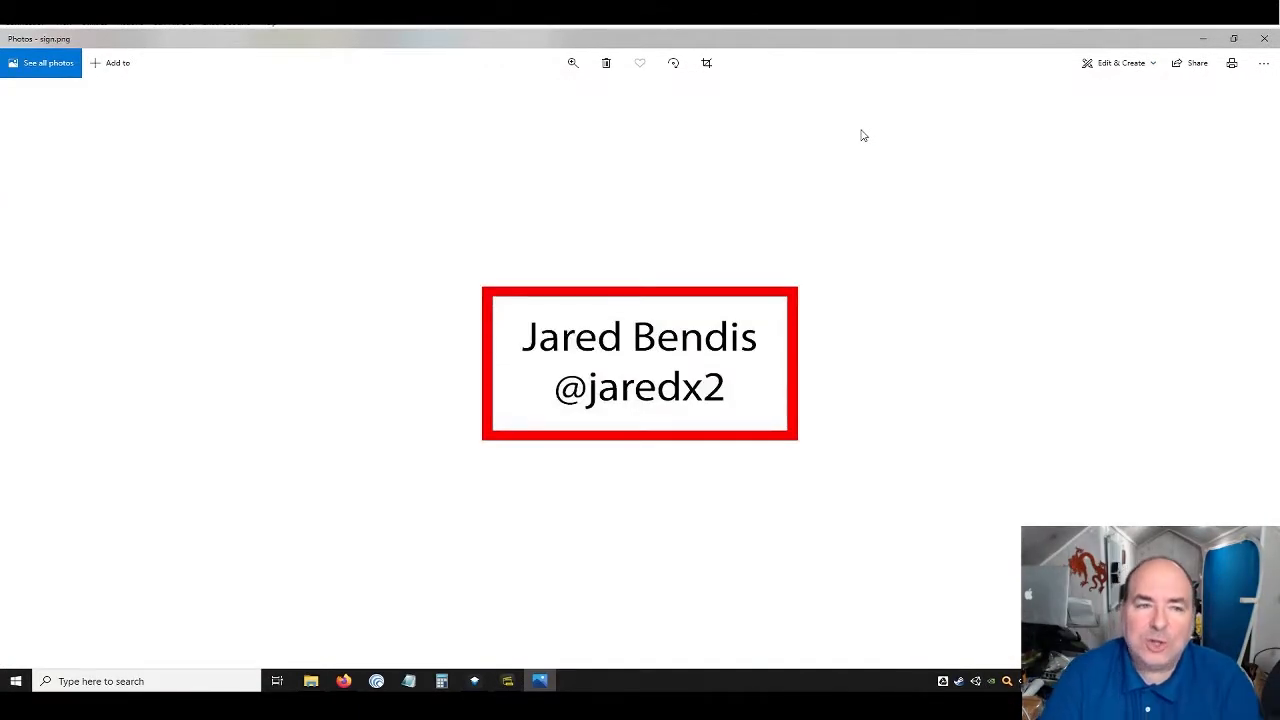
key("Right")
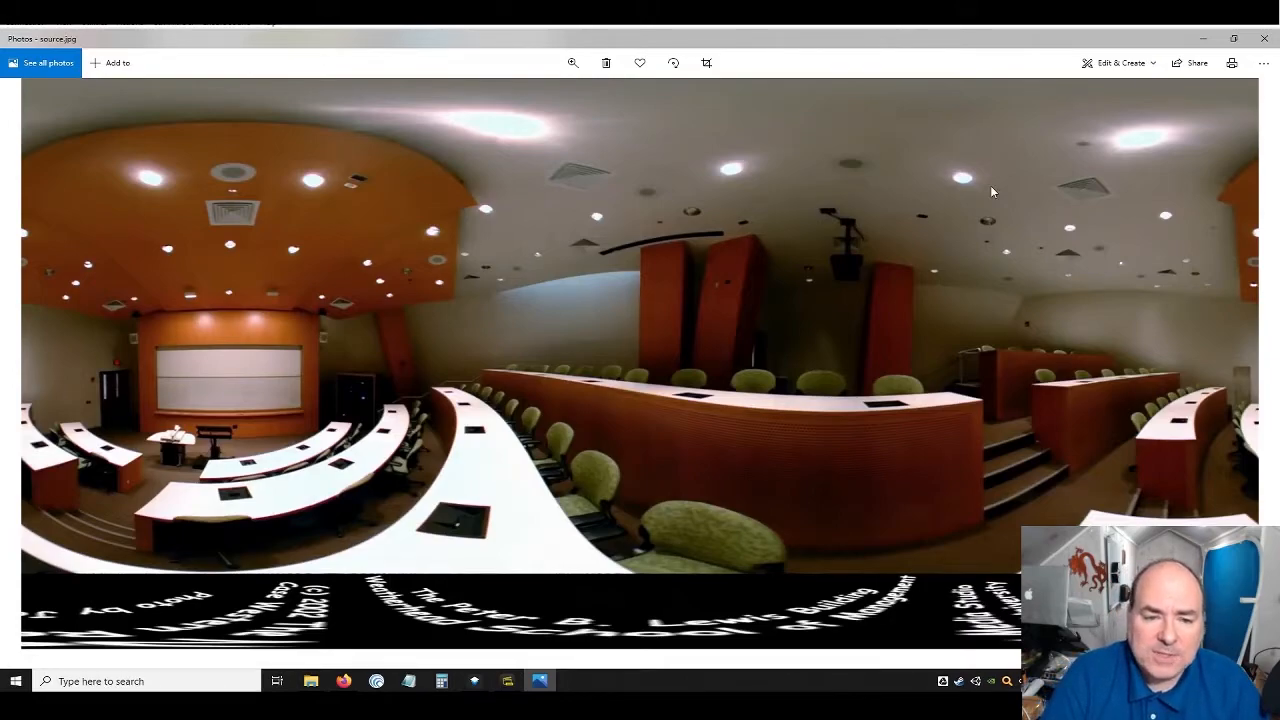
key("Right")
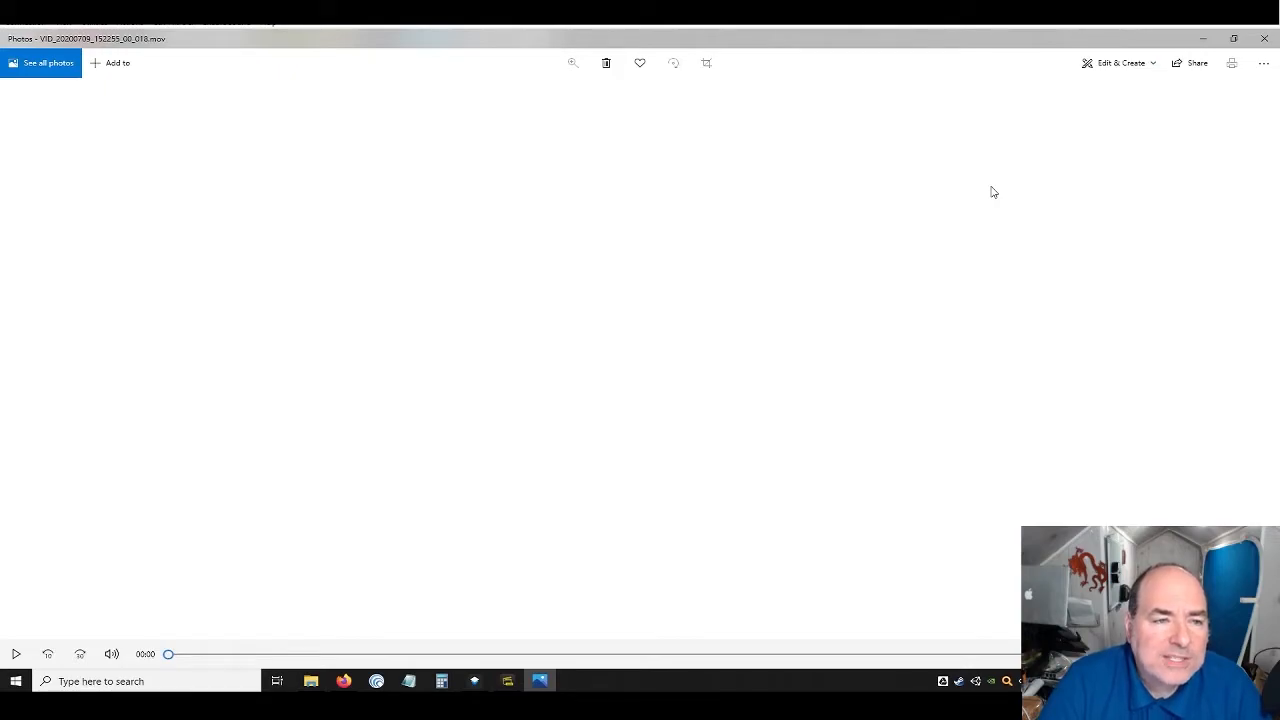
left_click(1264, 38)
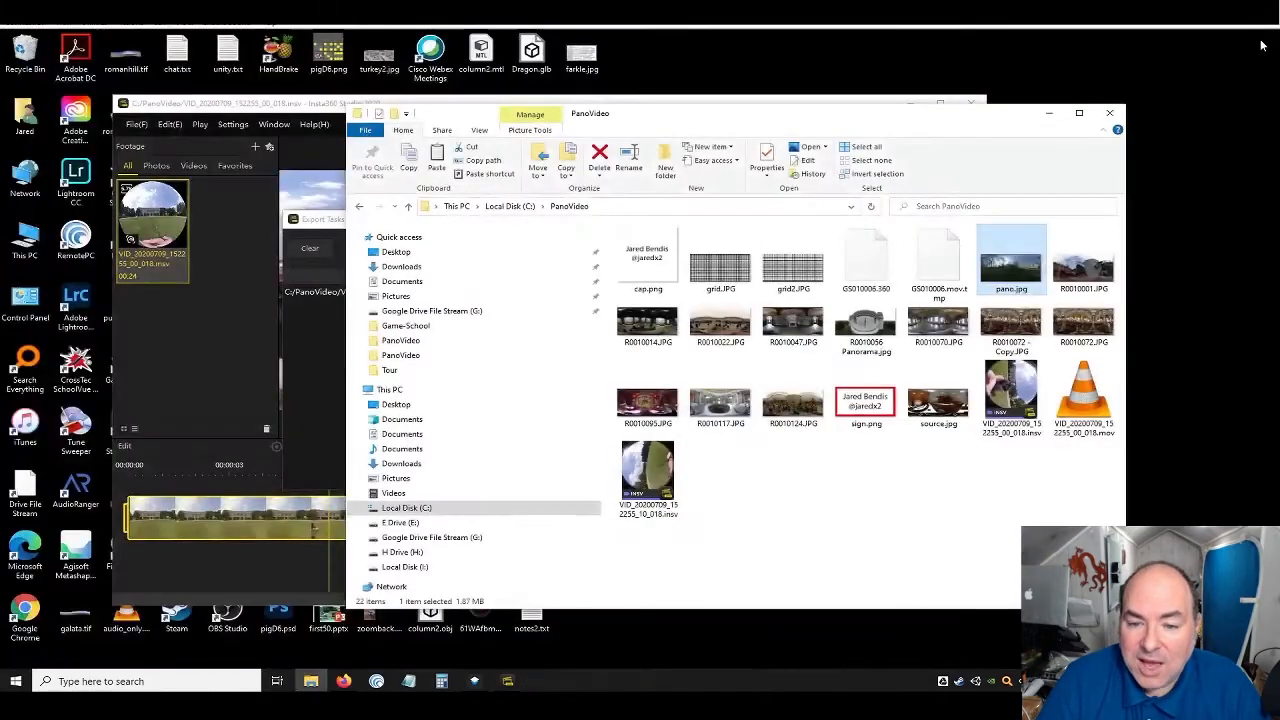
Open cap.png from the PanoVideo folder, advance through grid.JPG and grid2.JPG to compare the grids, and close the viewer
double_click(648, 264)
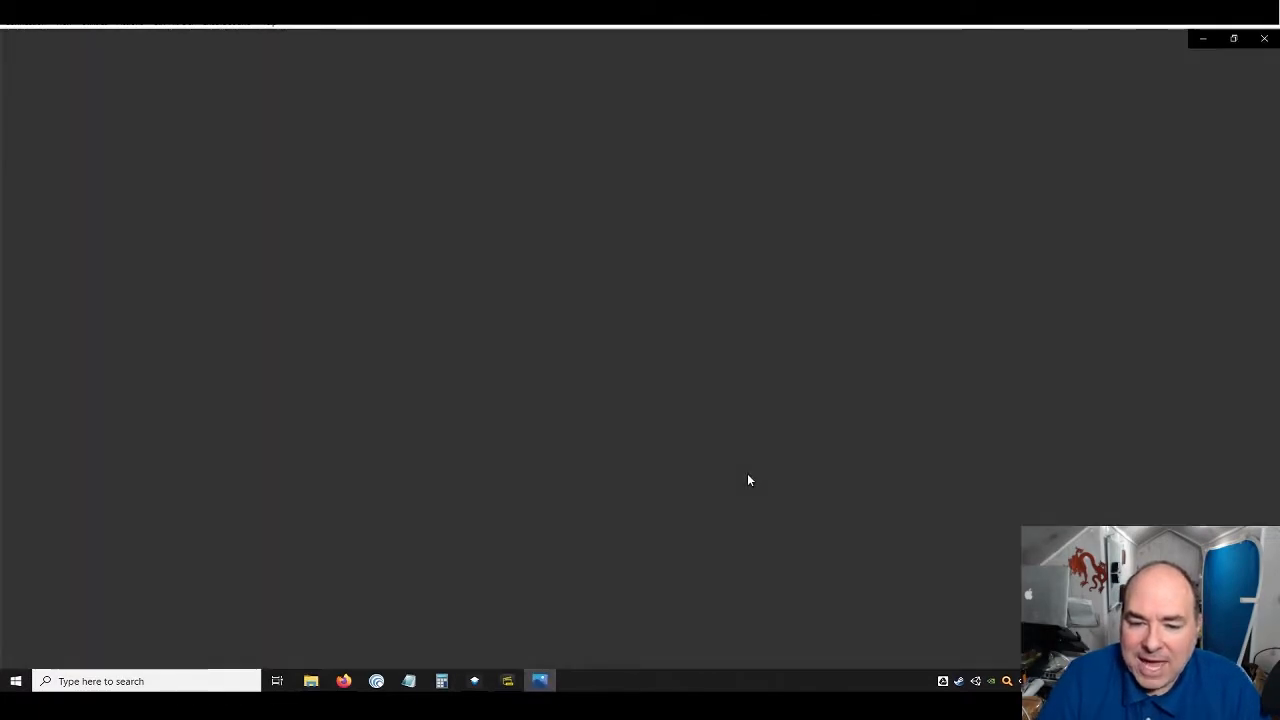
key("Right")
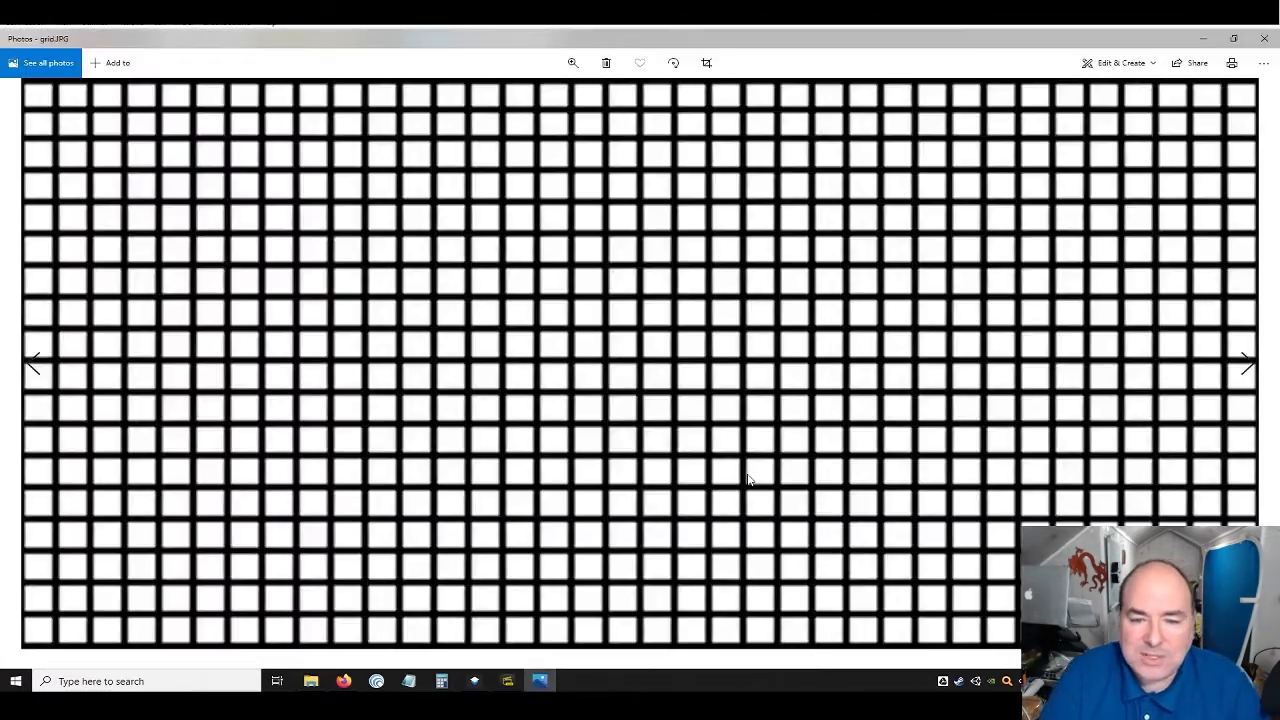
key("Right")
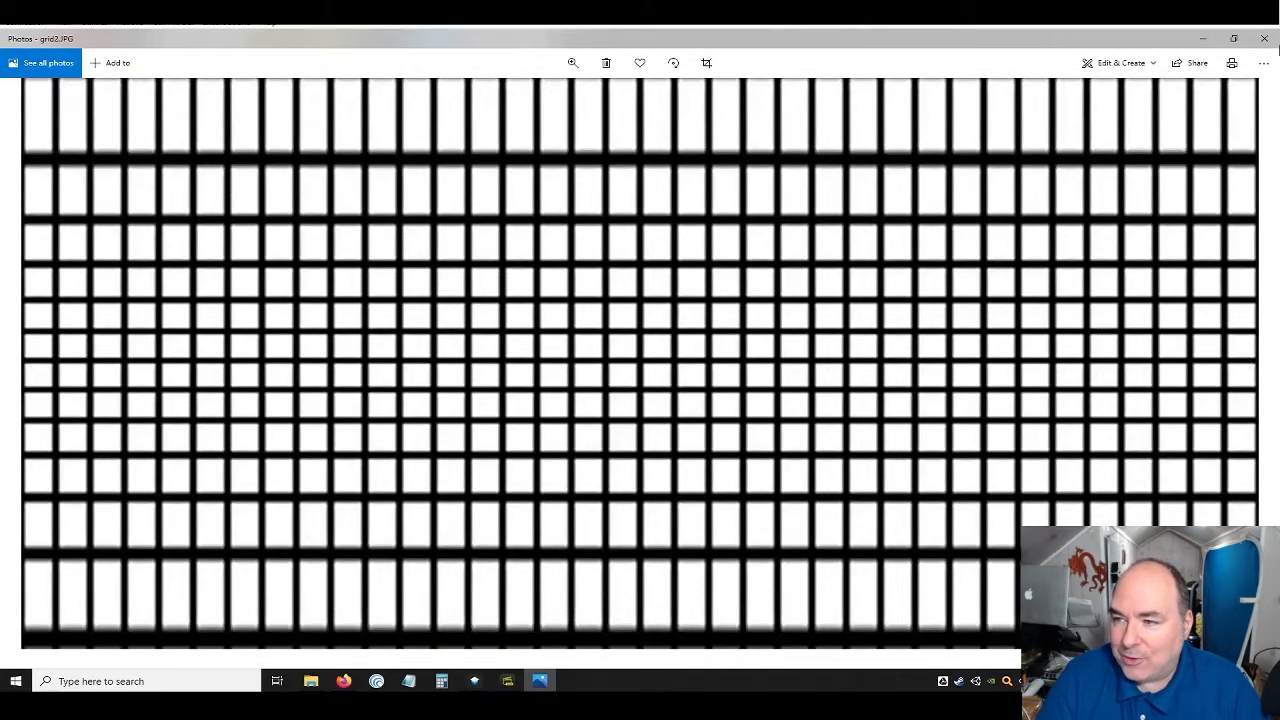
left_click(1266, 39)
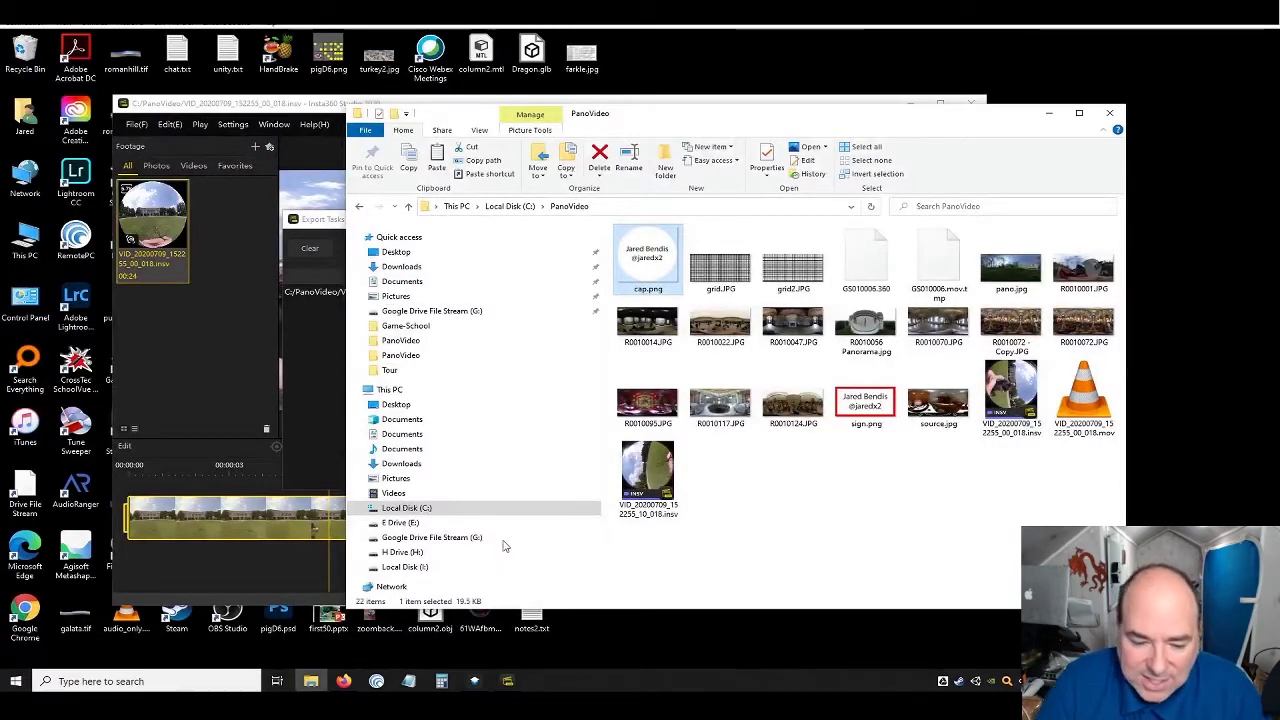
Switch to Insta360 Studio 2020, dismiss its export task list, and close the program
left_click(505, 679)
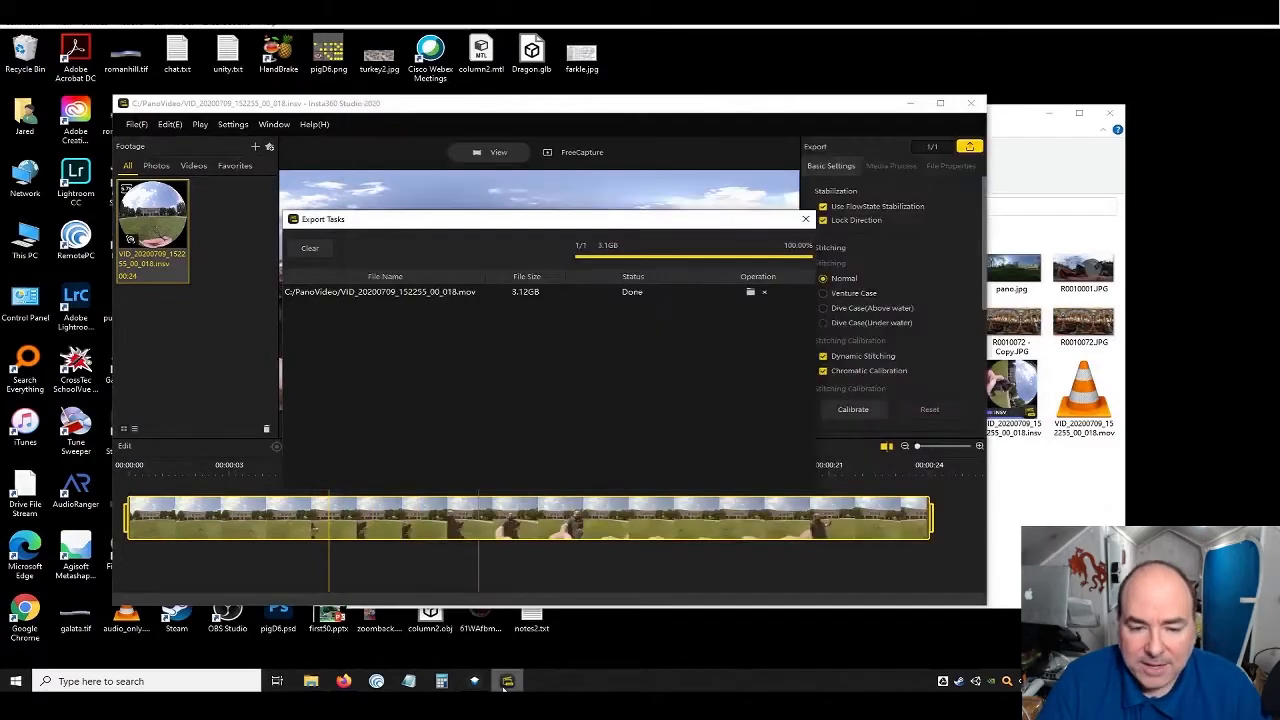
left_click(806, 219)
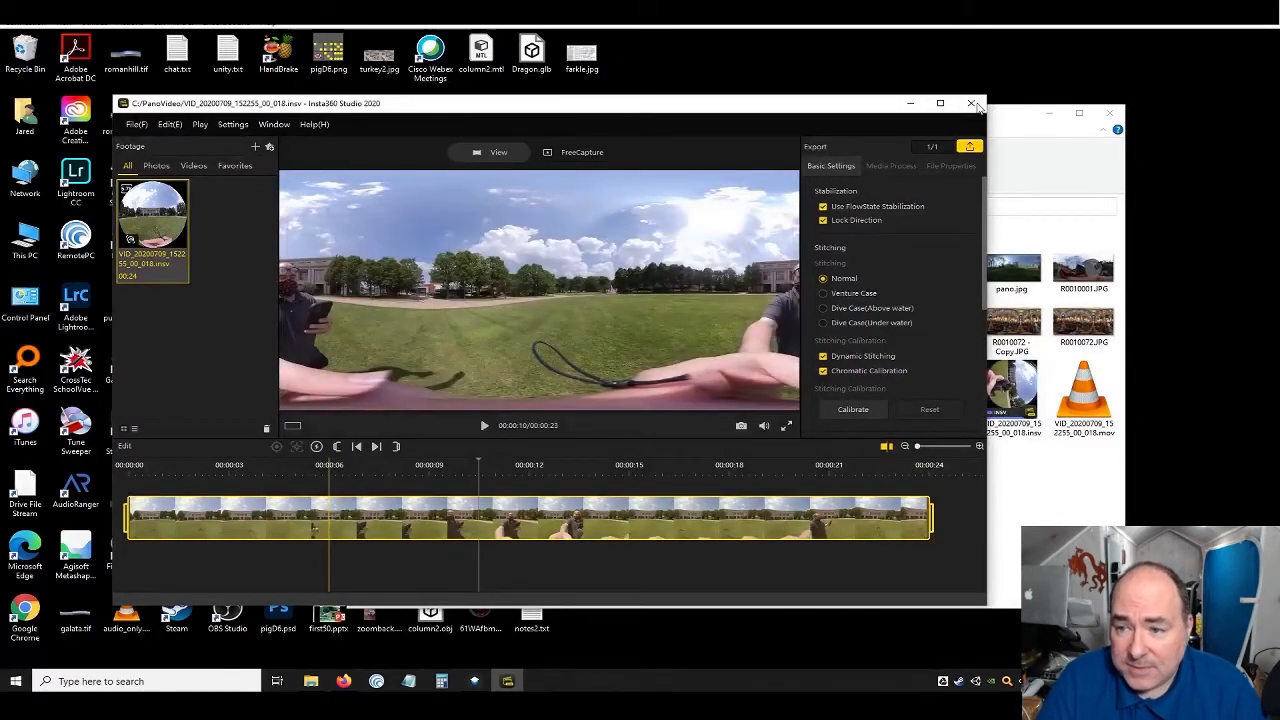
left_click(972, 104)
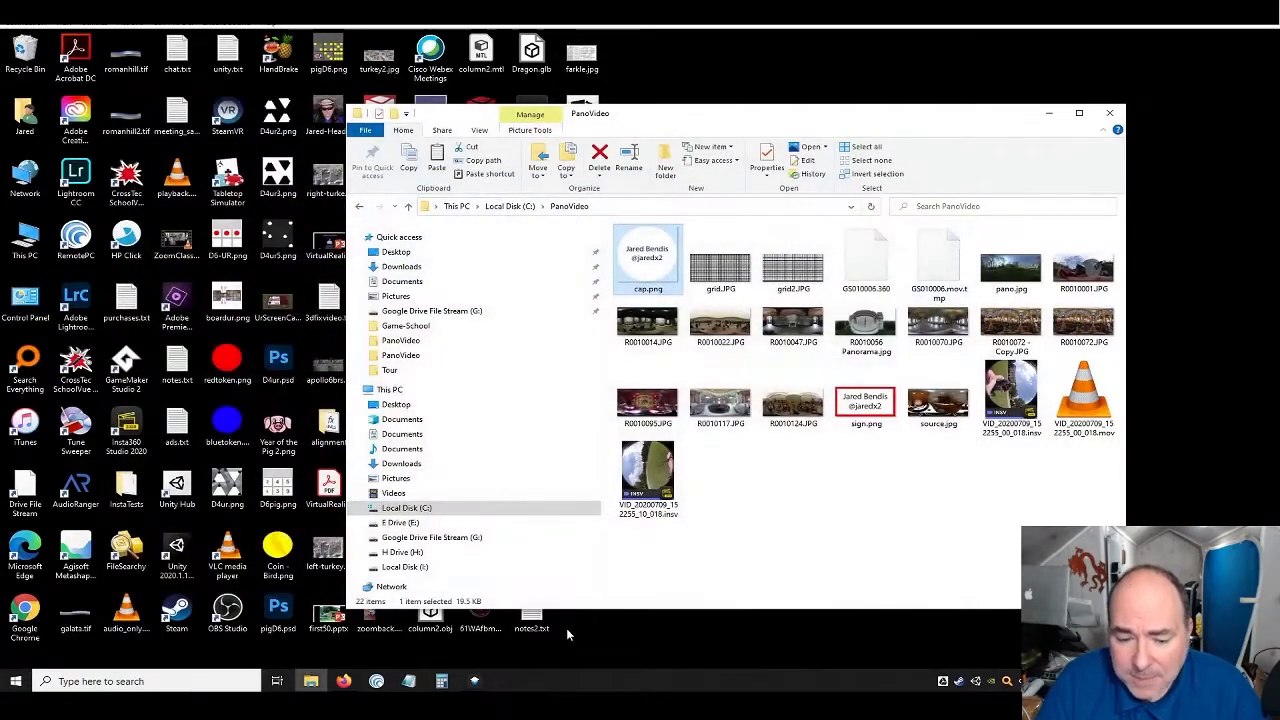
Check the GoPro MAX Exporter progress, and compare the file sizes of the two .insv files, VID_20200709_152255_00_018.mov and GS010006.360 in PanoVideo
left_click(474, 682)
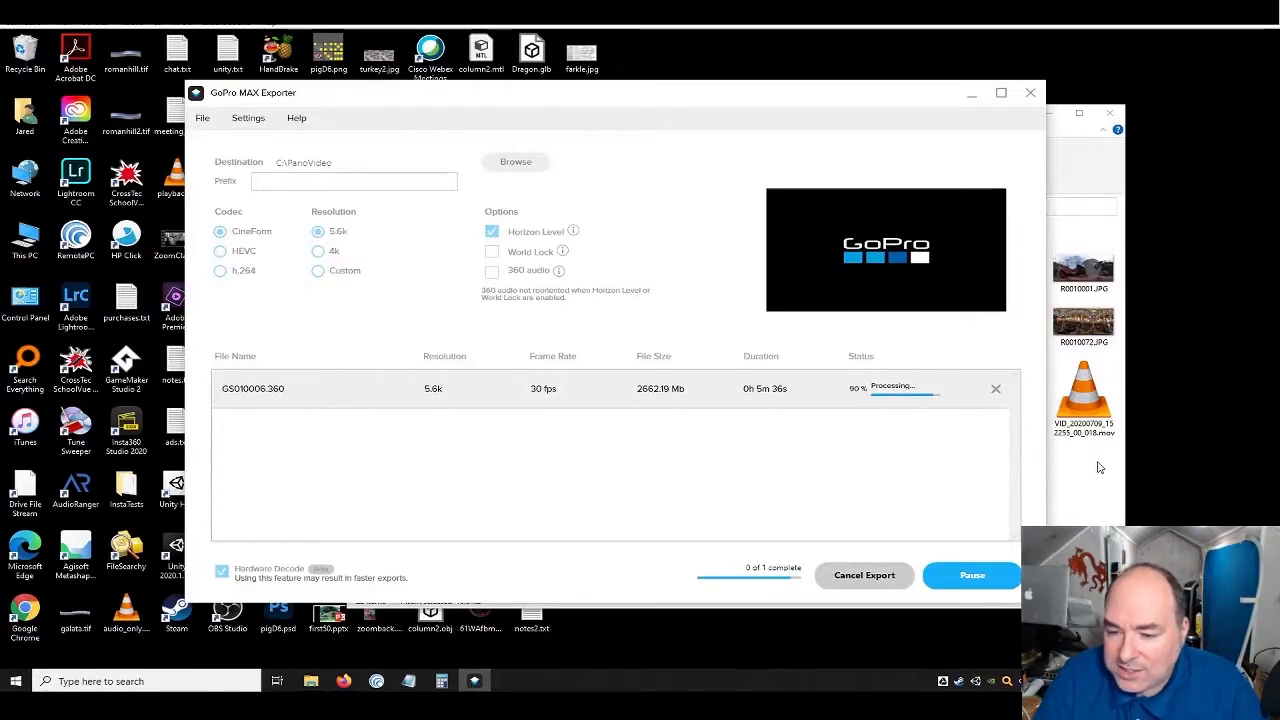
left_click(1066, 471)
left_click(1012, 402)
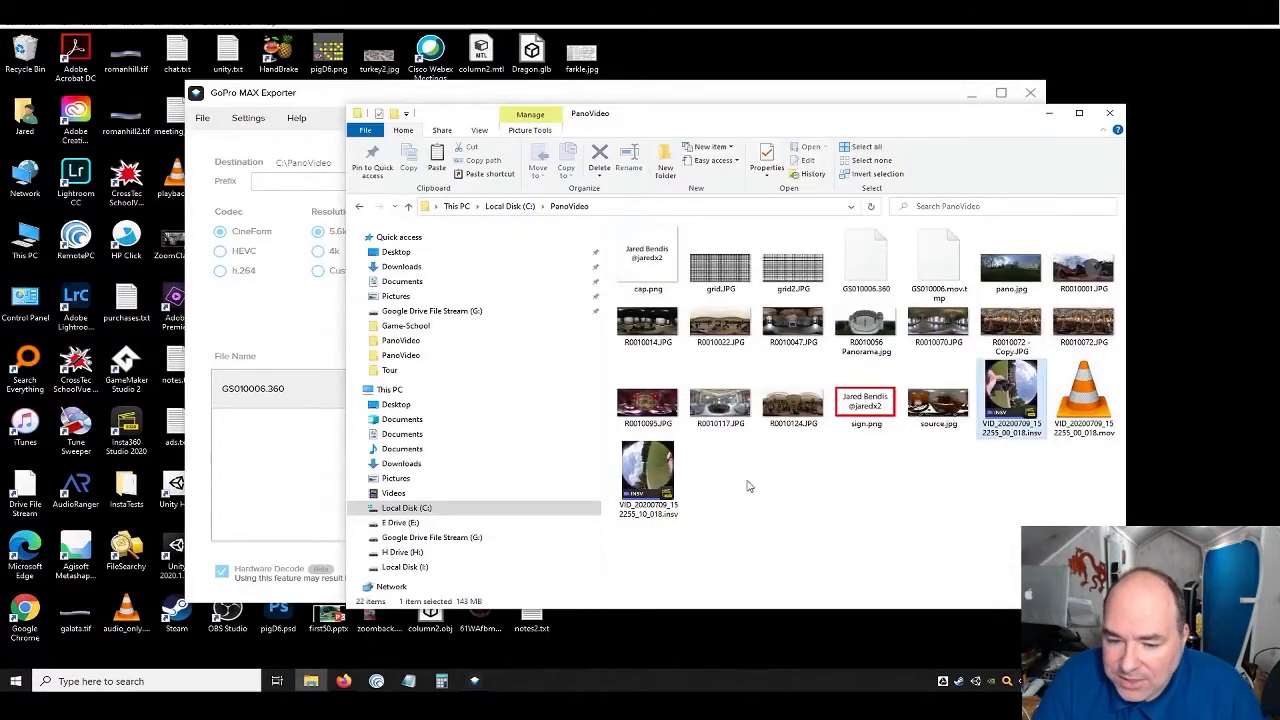
left_click(652, 494, "ctrl")
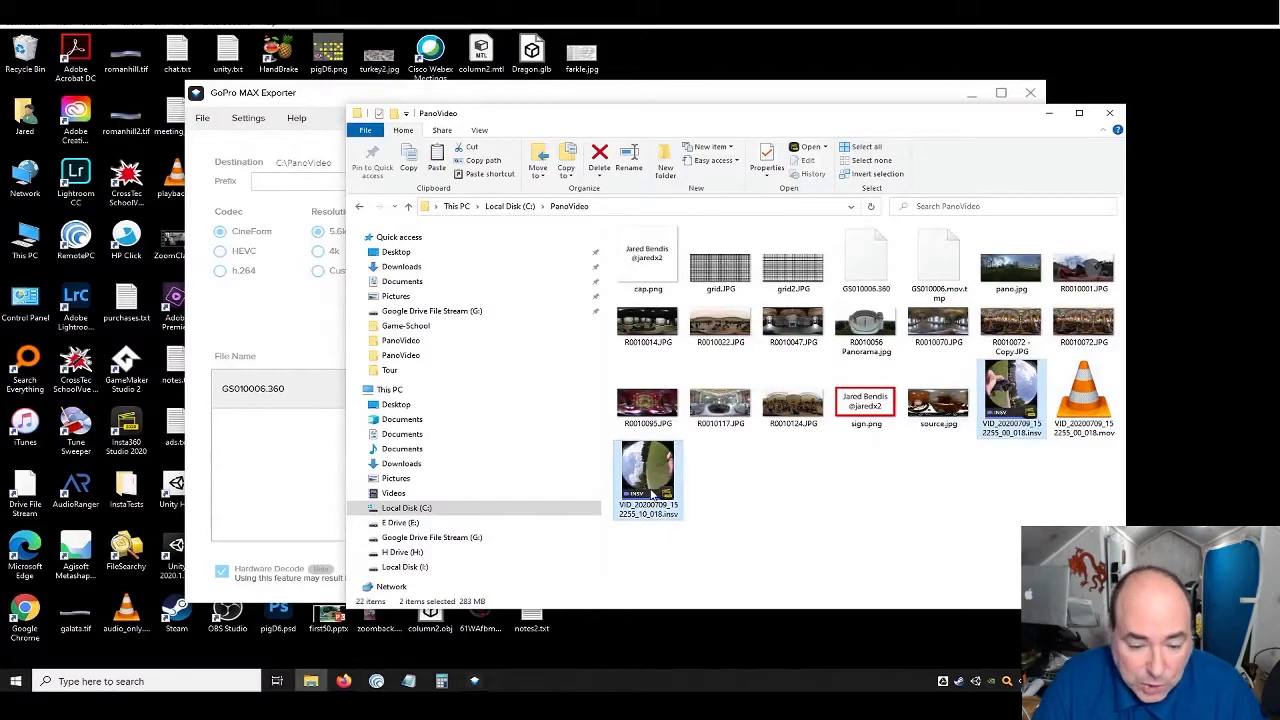
left_click(1092, 404)
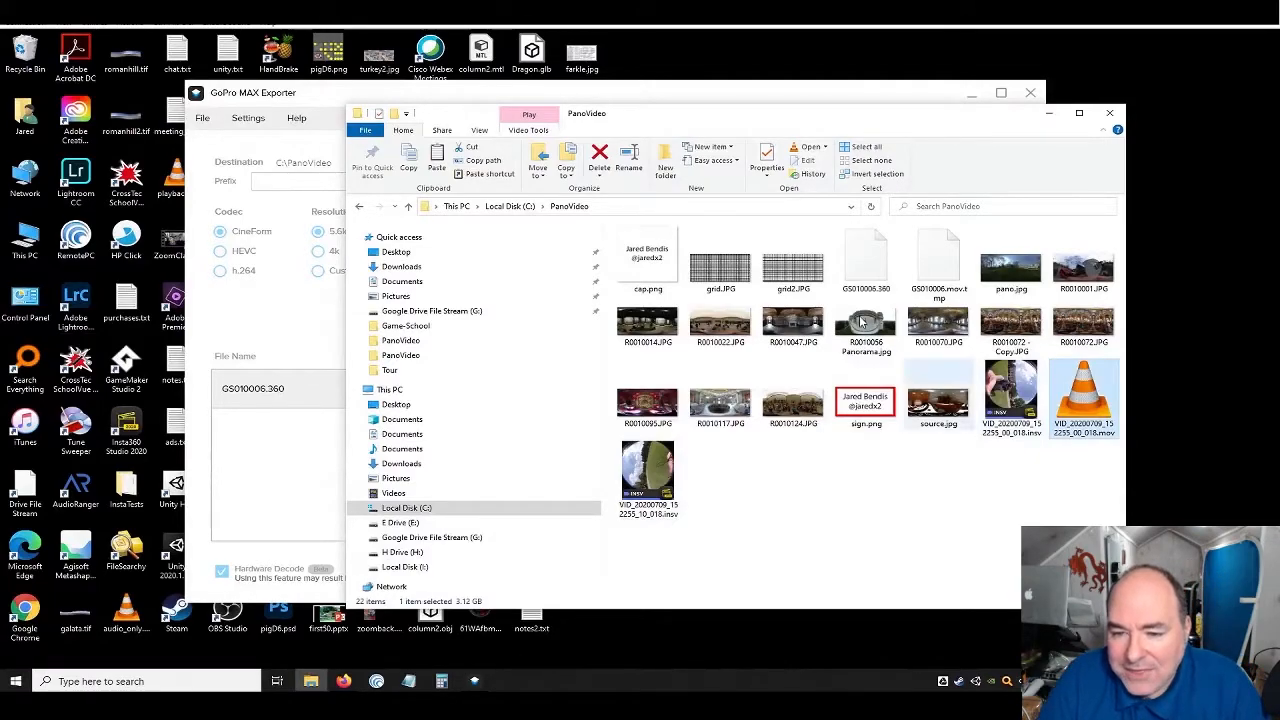
left_click(876, 260)
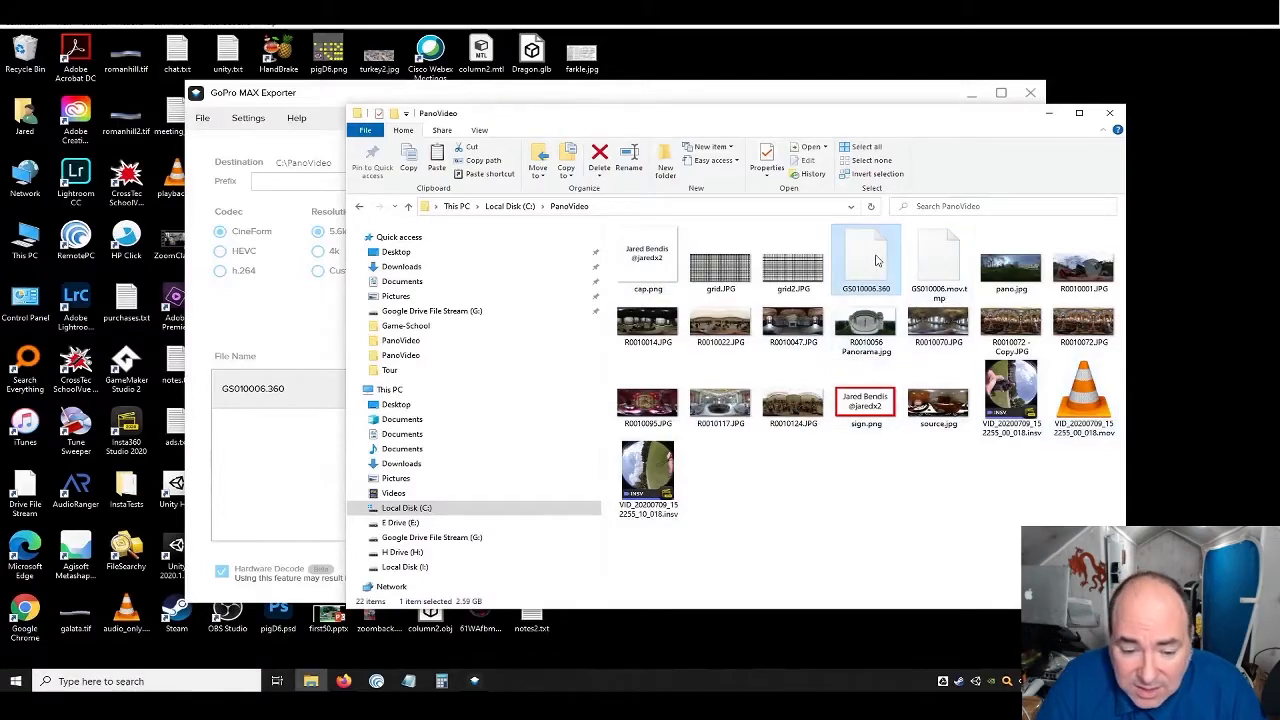
Close GoPro MAX Exporter after the export and compare the sizes of GS010006.360 and GS010006.mov in the PanoVideo folder
left_click(475, 681)
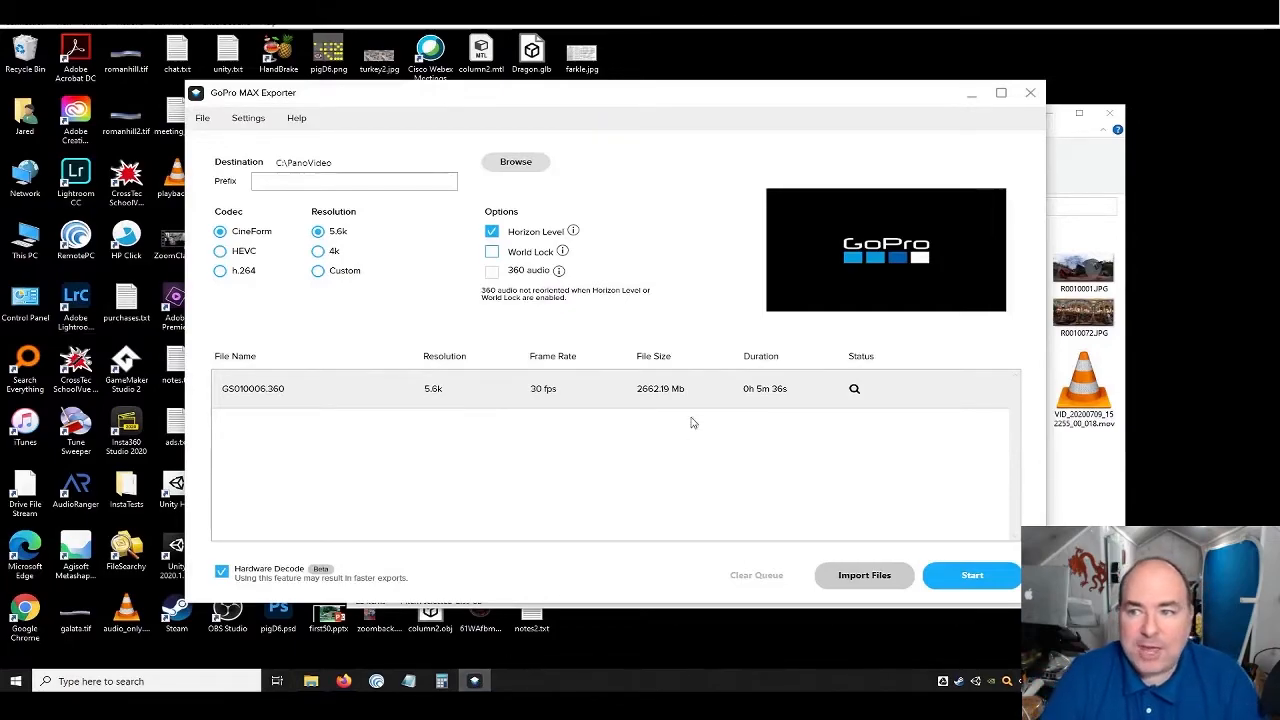
left_click(1030, 92)
left_click(866, 262)
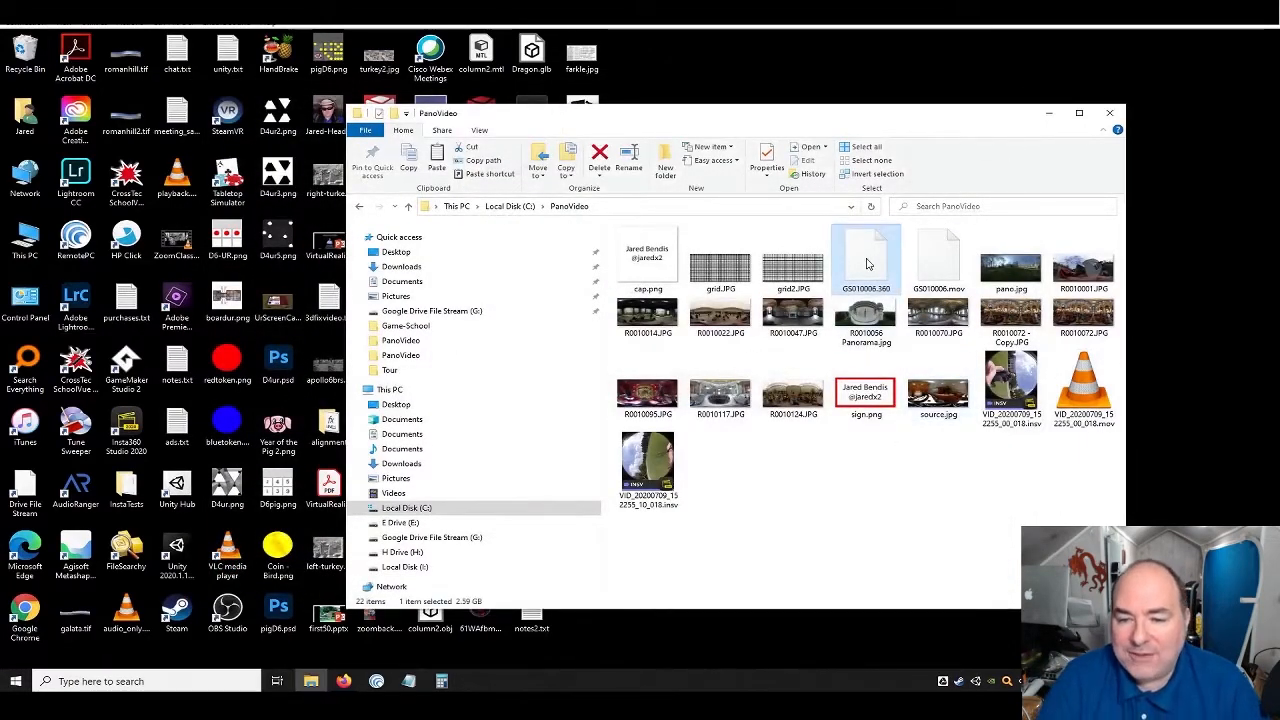
left_click(928, 262)
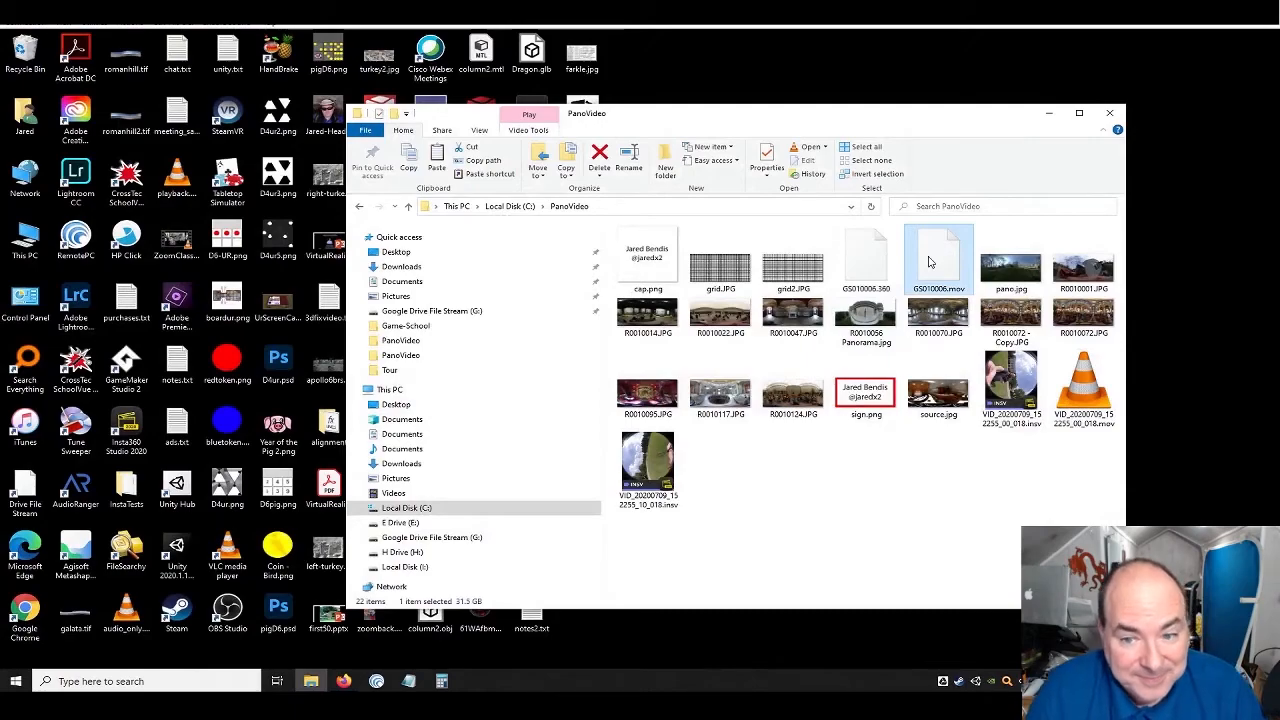
Create a folder named Source in PanoVideo and move GS010006.360 and the two .insv files into it
left_click(664, 159)
type("source")
key("Return")
left_click_drag(951, 273, 650, 258)
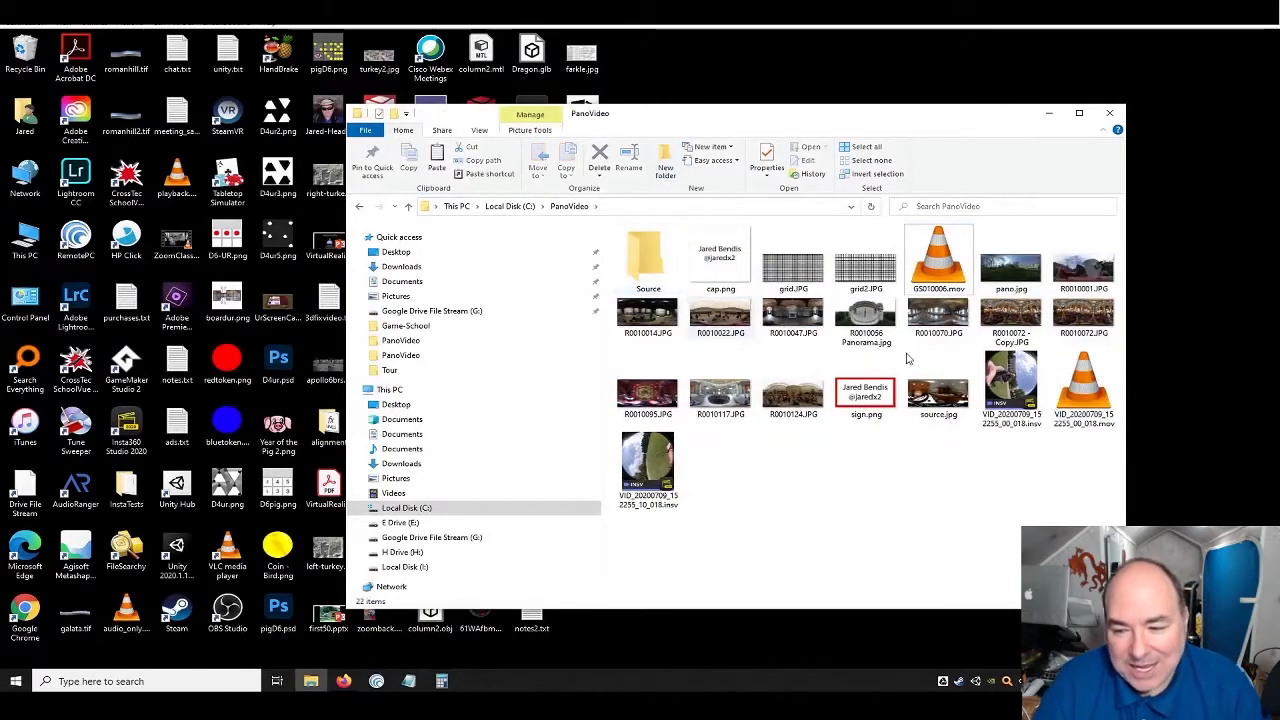
left_click(1010, 385)
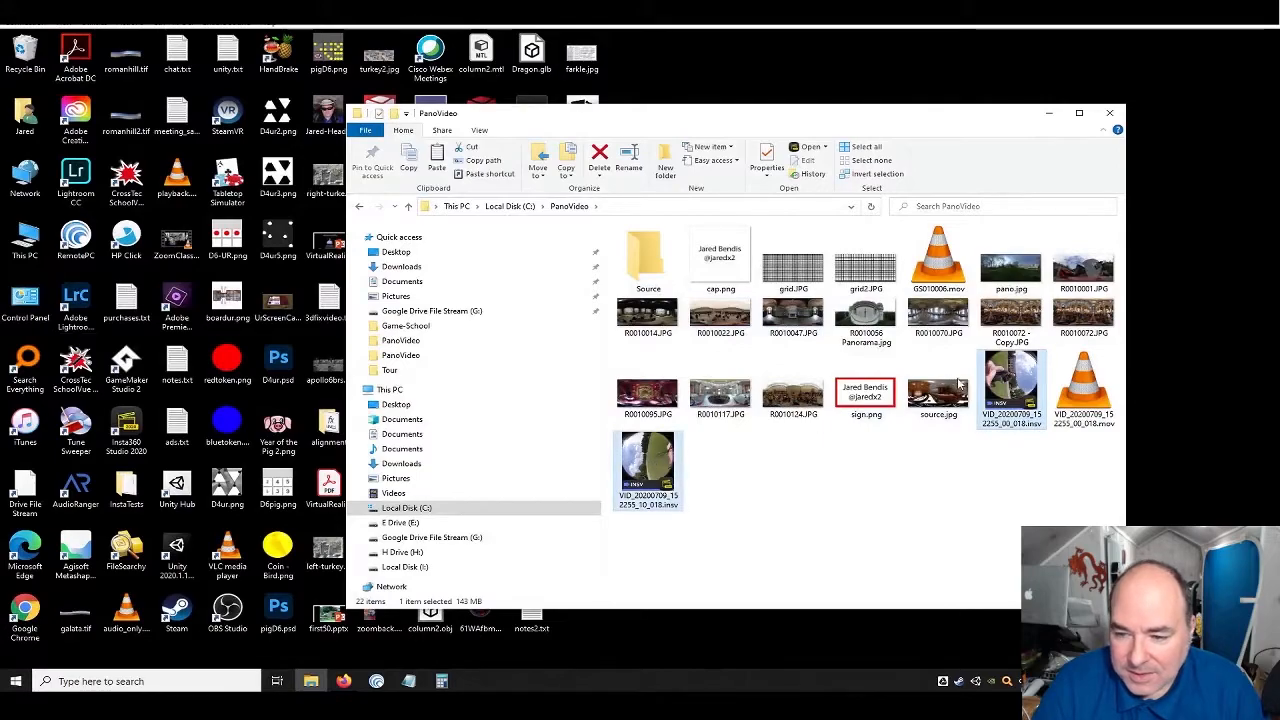
left_click_drag(1005, 385, 650, 270)
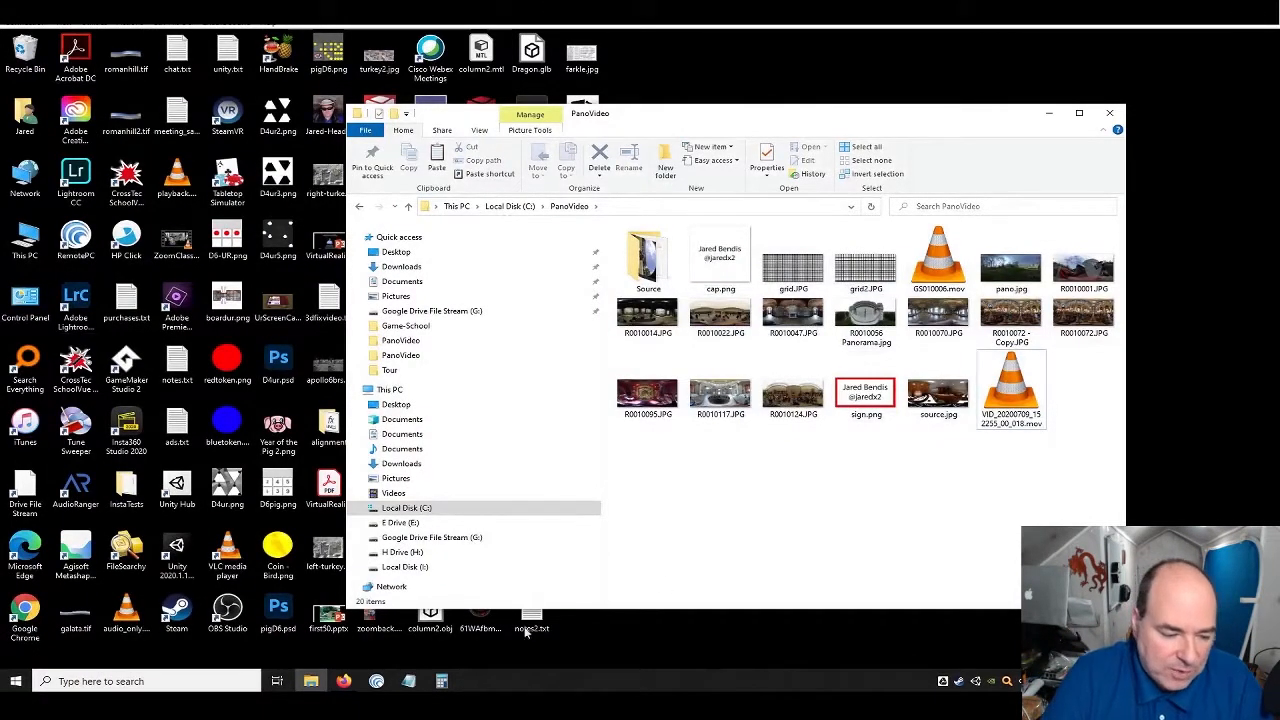
left_click(18, 682)
type("adobe")
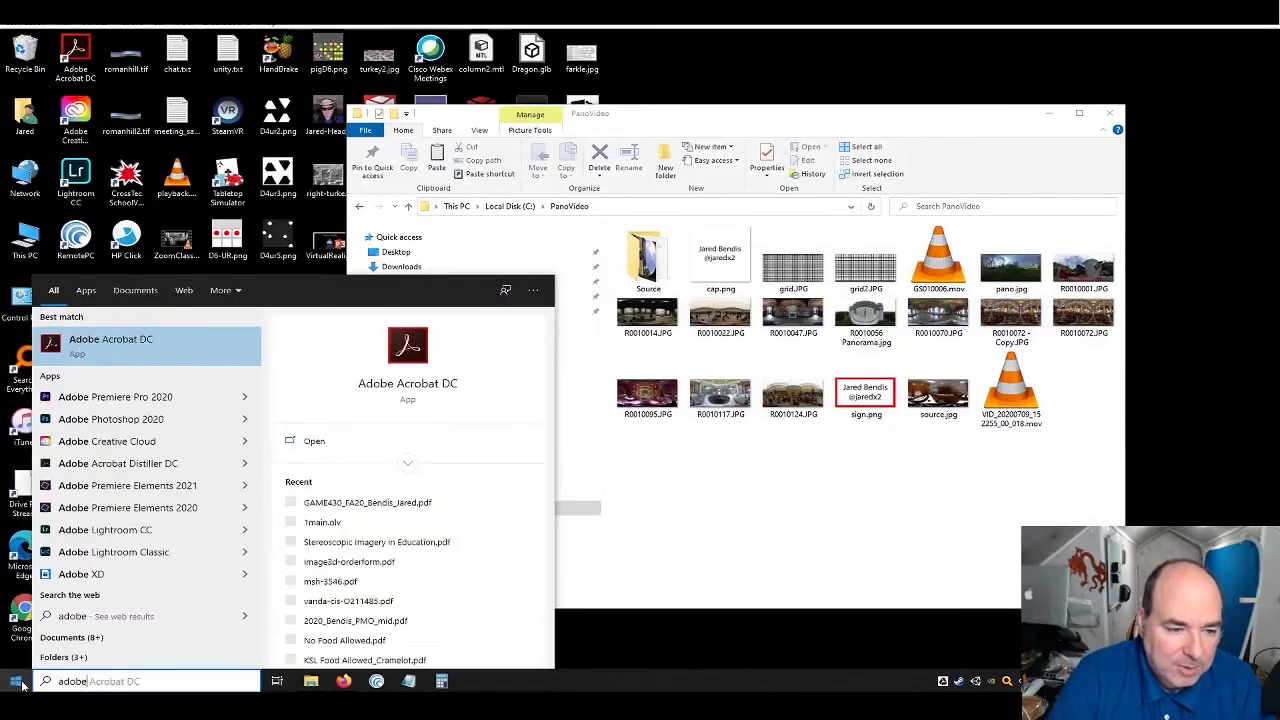
key("Return")
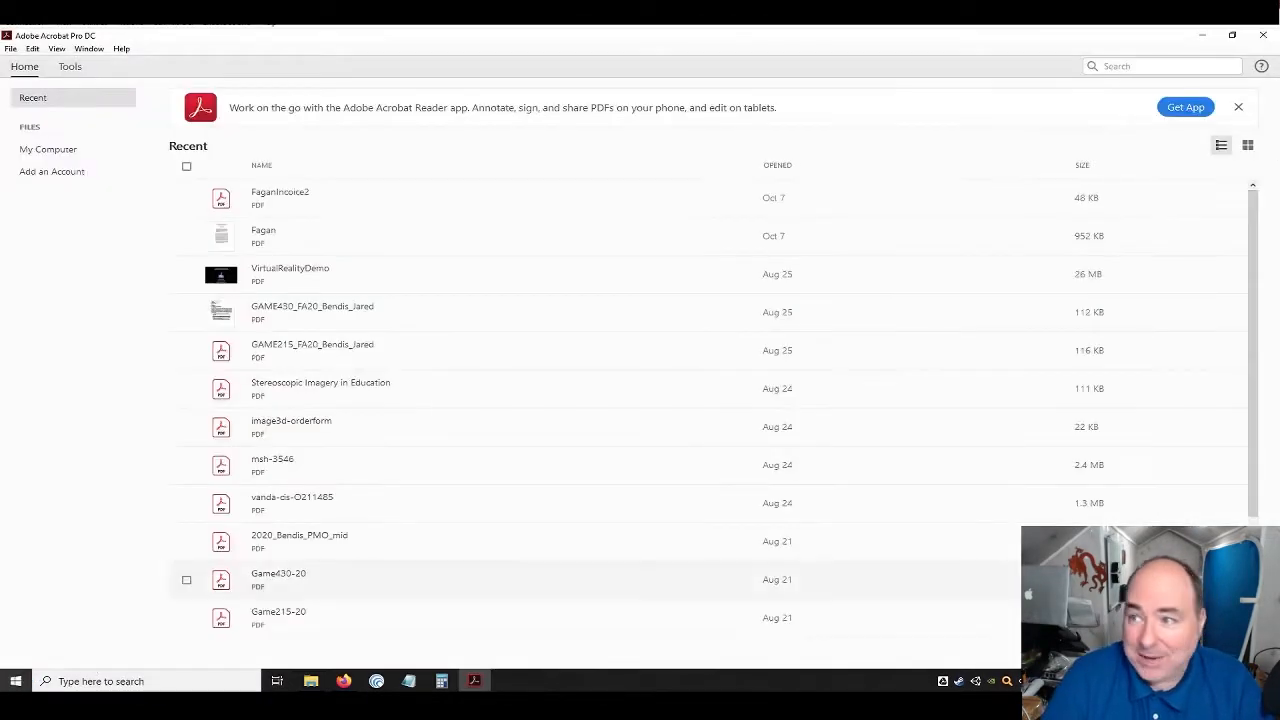
left_click(1263, 39)
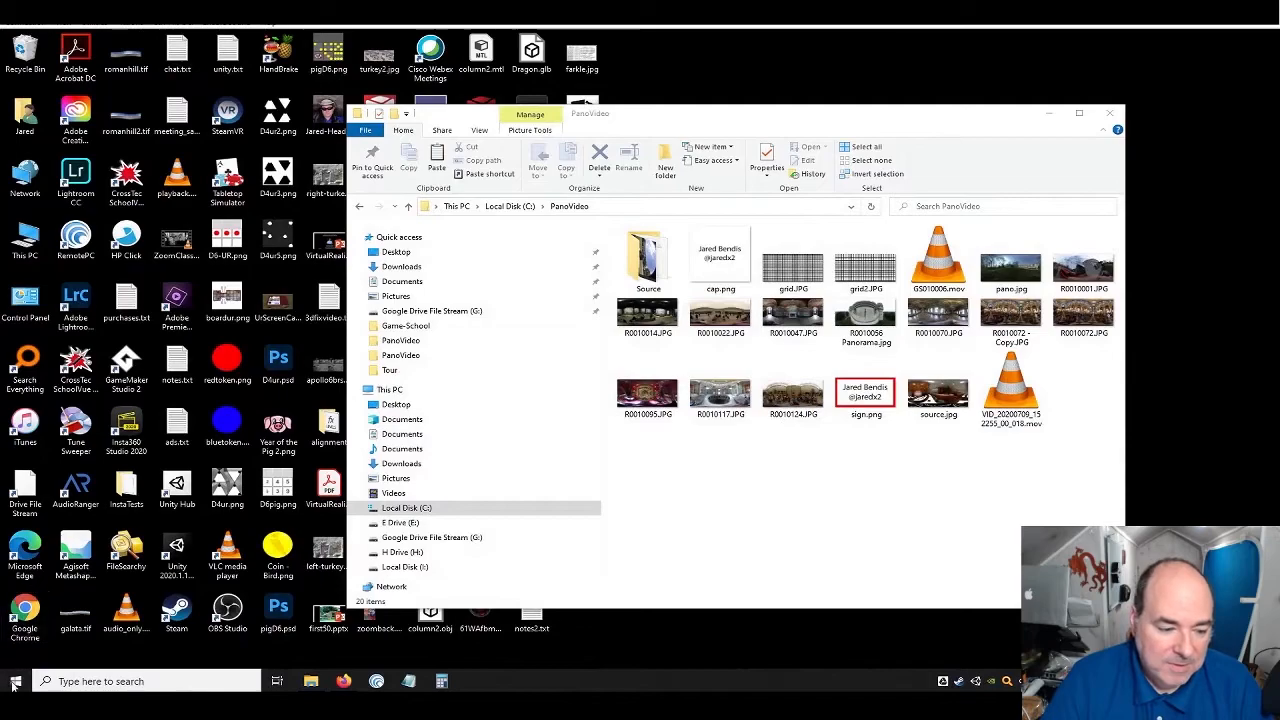
Search the computer for Premiere and launch Adobe Premiere Pro 2020
left_click(14, 683)
type("prem")
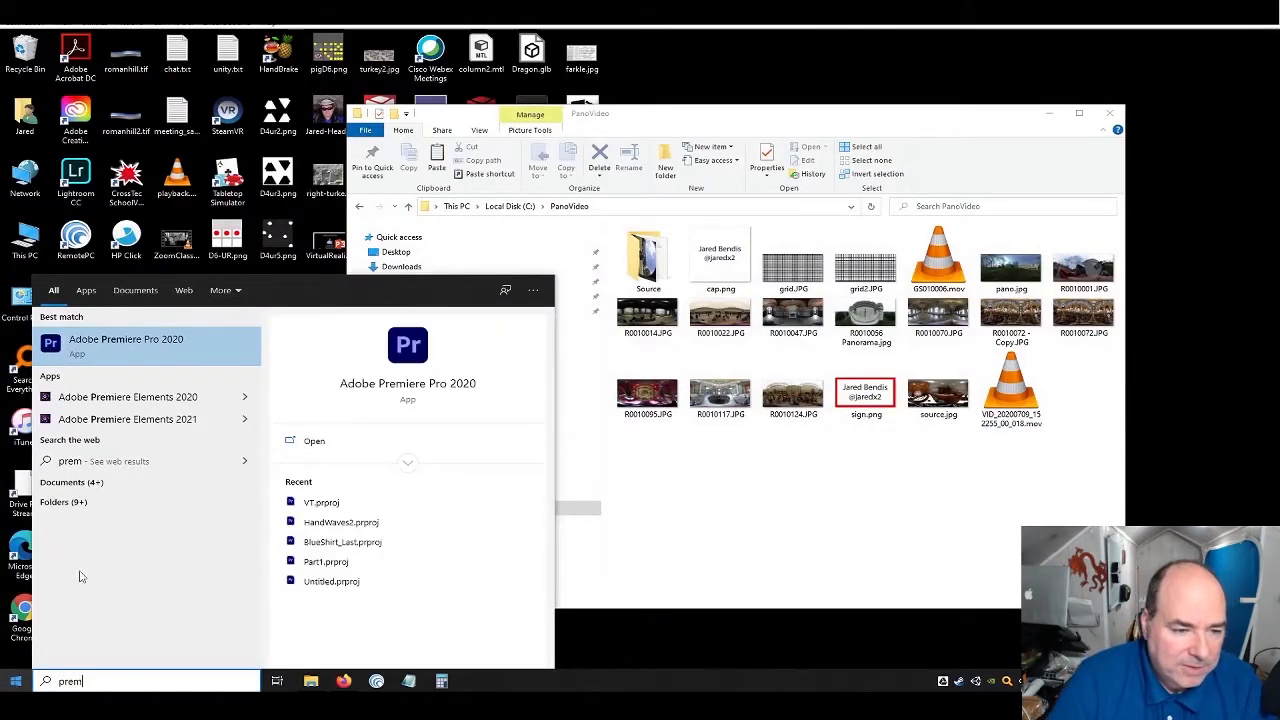
left_click(187, 343)
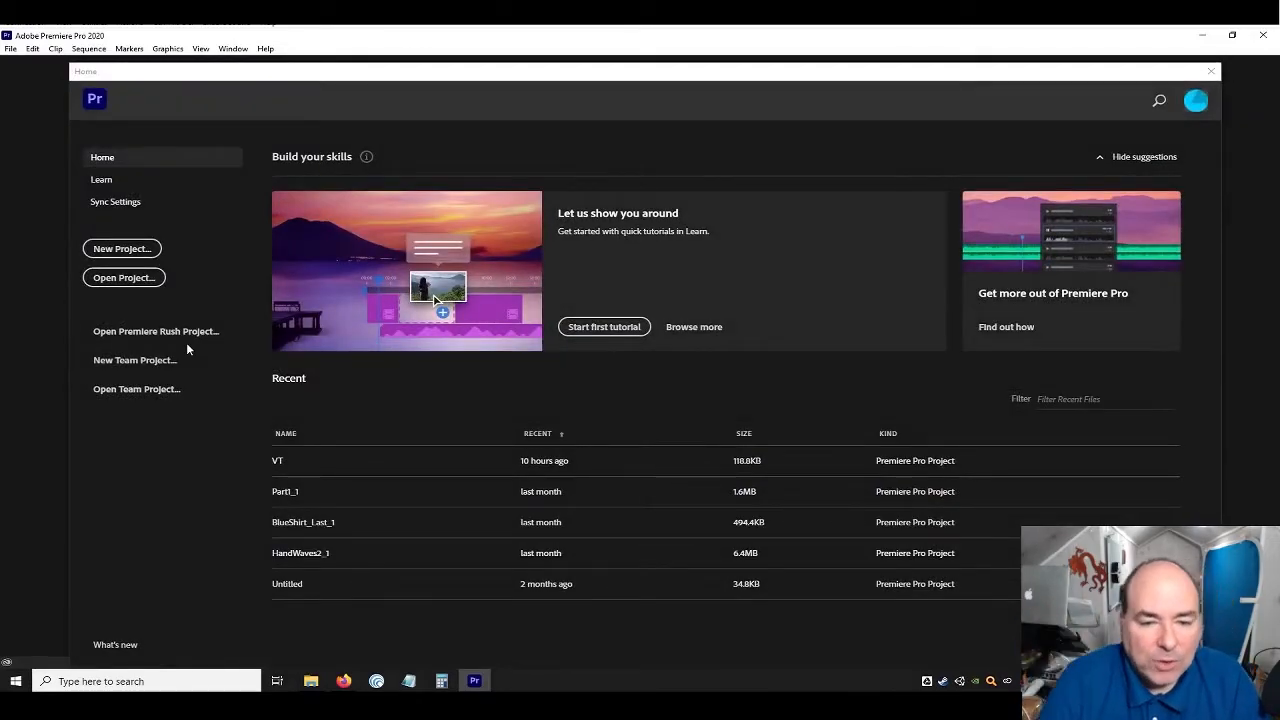
Create a new project named 360VideoDemo in C:\PanoVideo and minimize the GoPro VR Player window
left_click(101, 249)
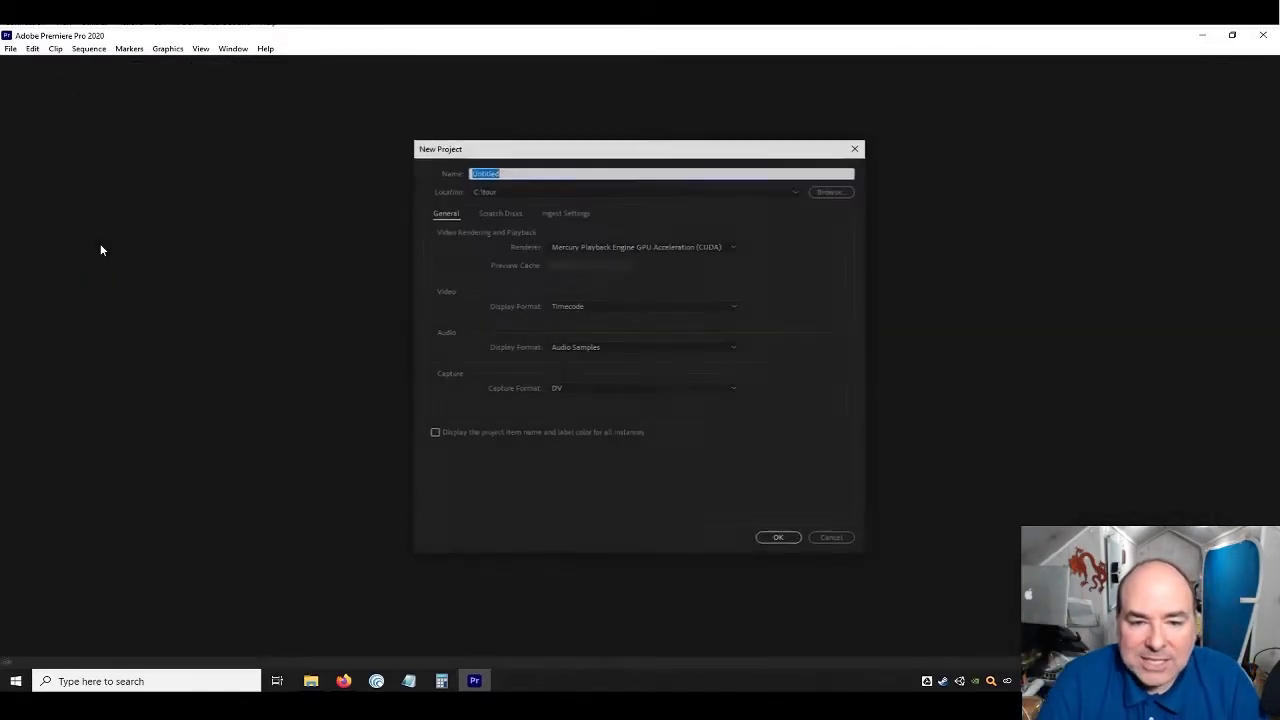
left_click(822, 191)
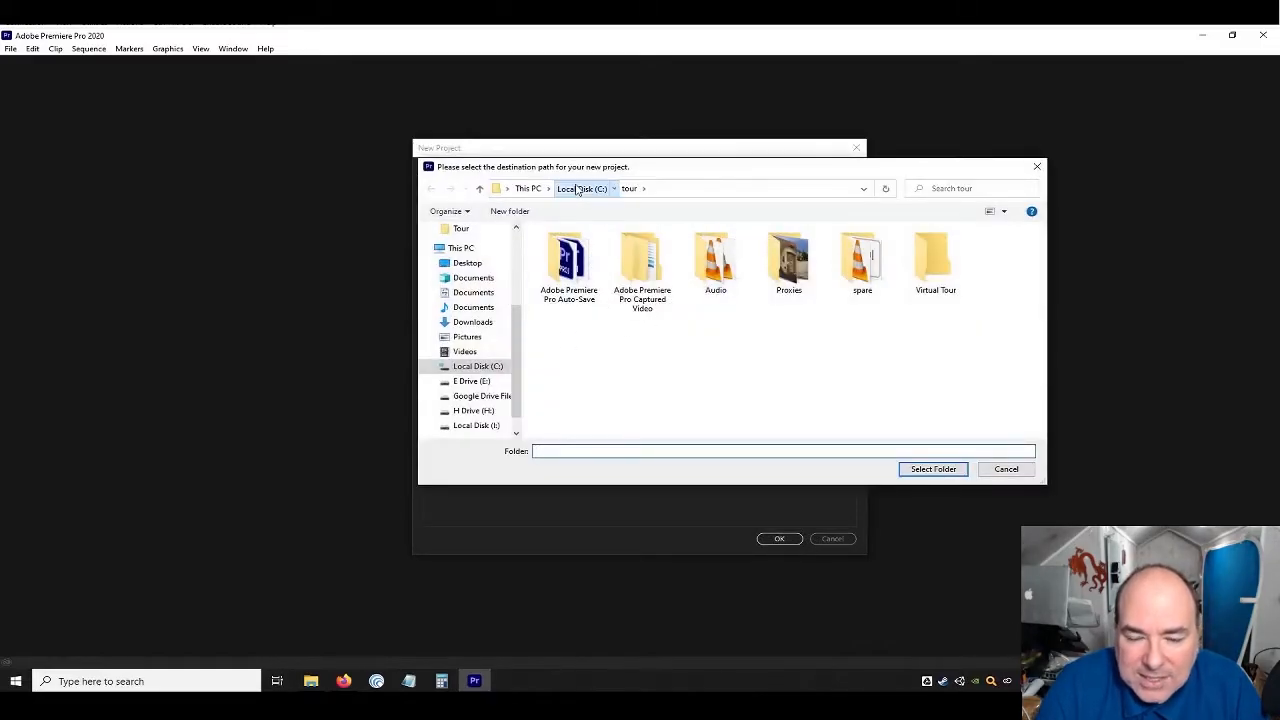
left_click(576, 190)
left_click(575, 339)
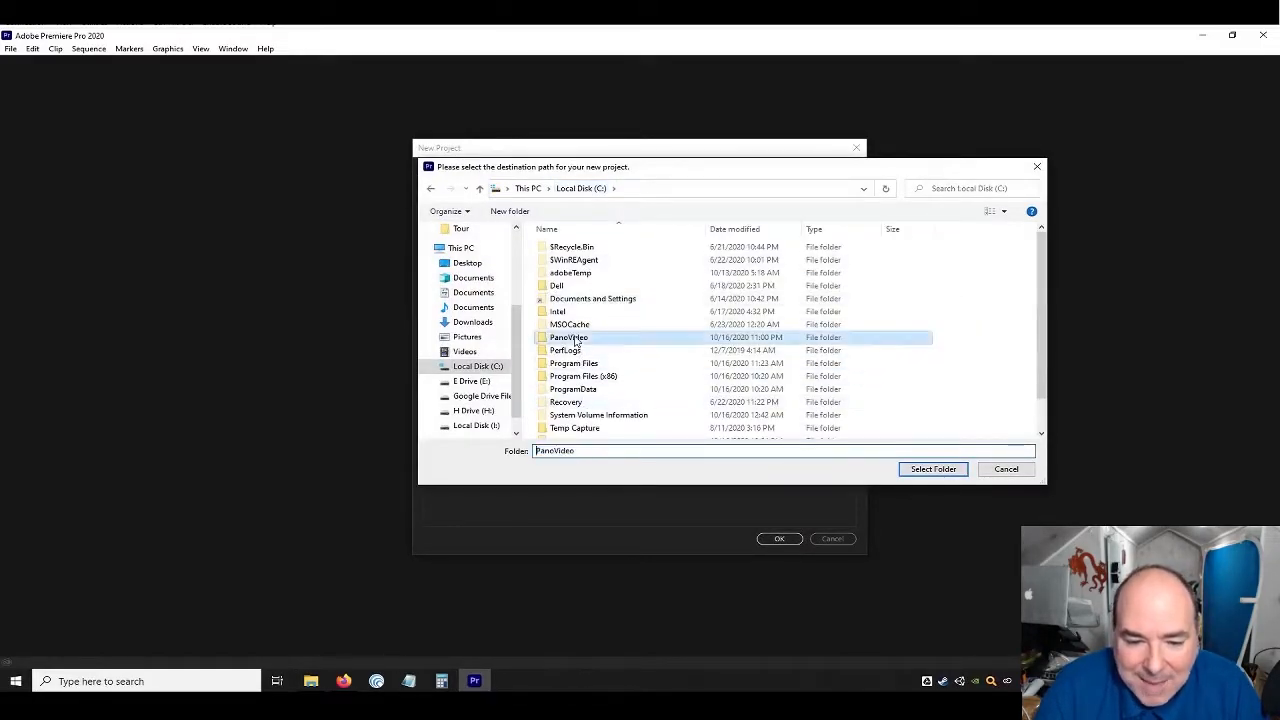
double_click(575, 339)
left_click(928, 468)
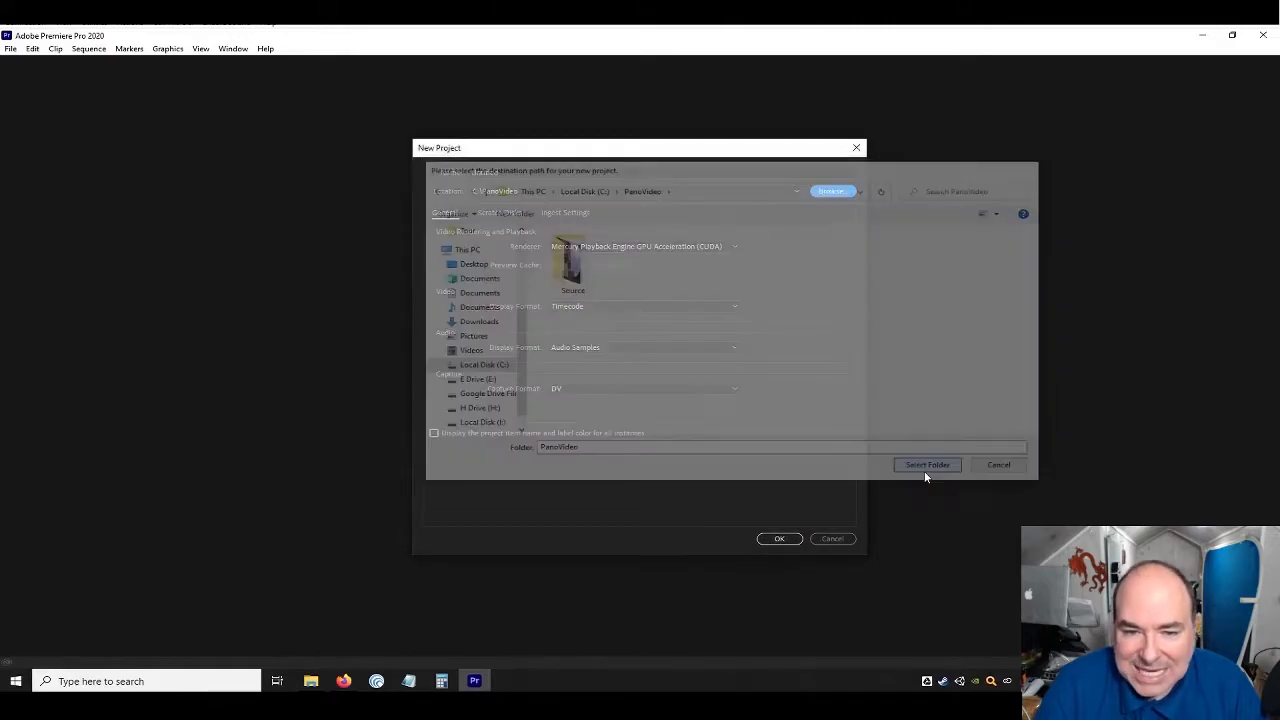
left_click(509, 172)
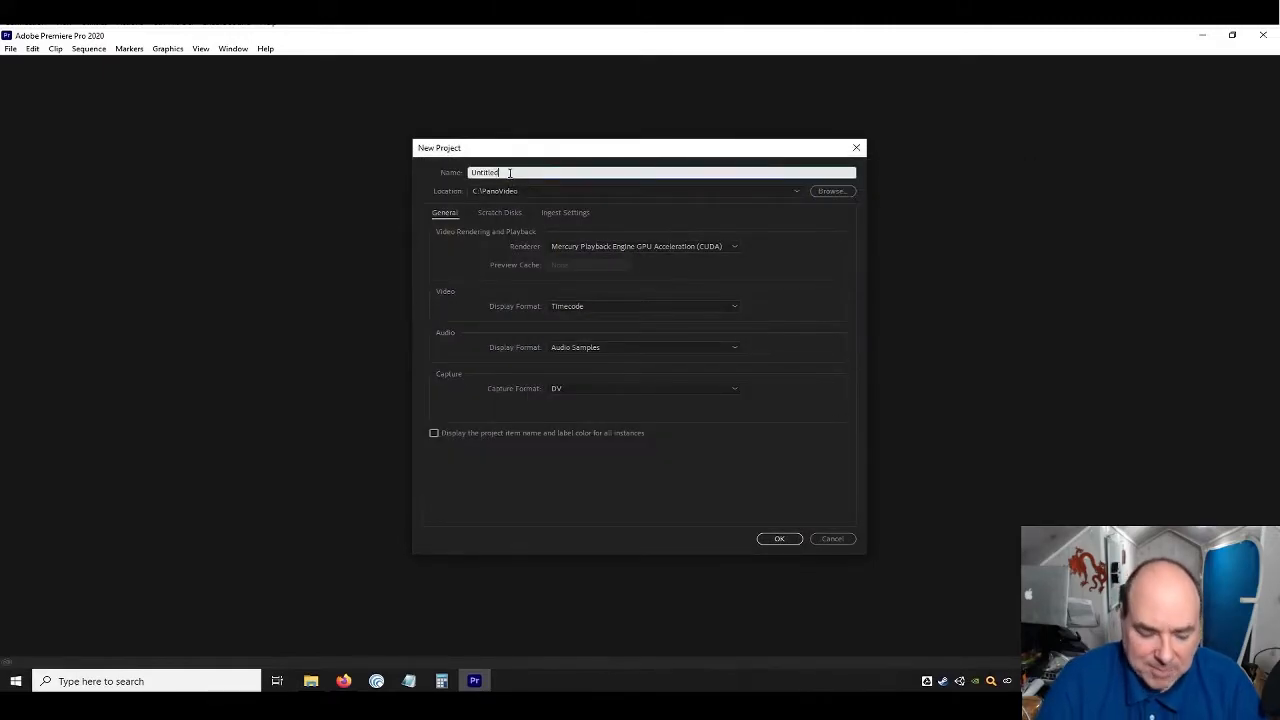
key("BackSpace")
key("BackSpace")
key("BackSpace")
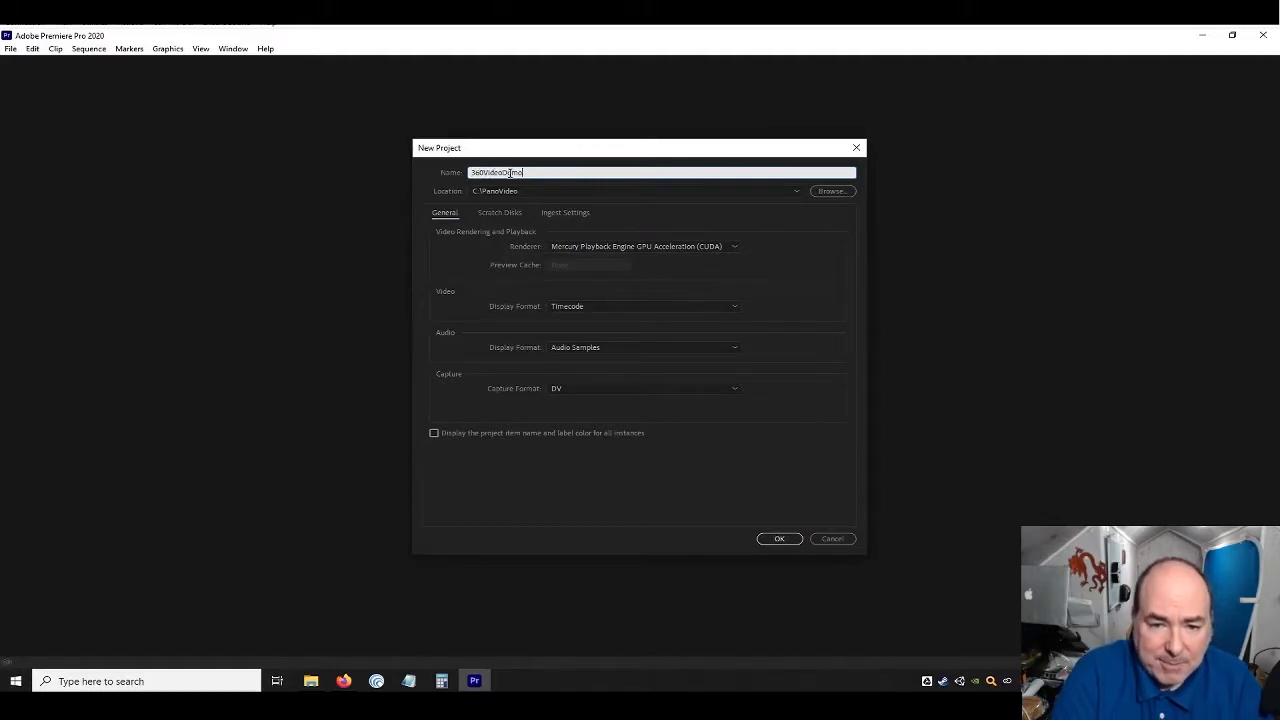
left_click(780, 540)
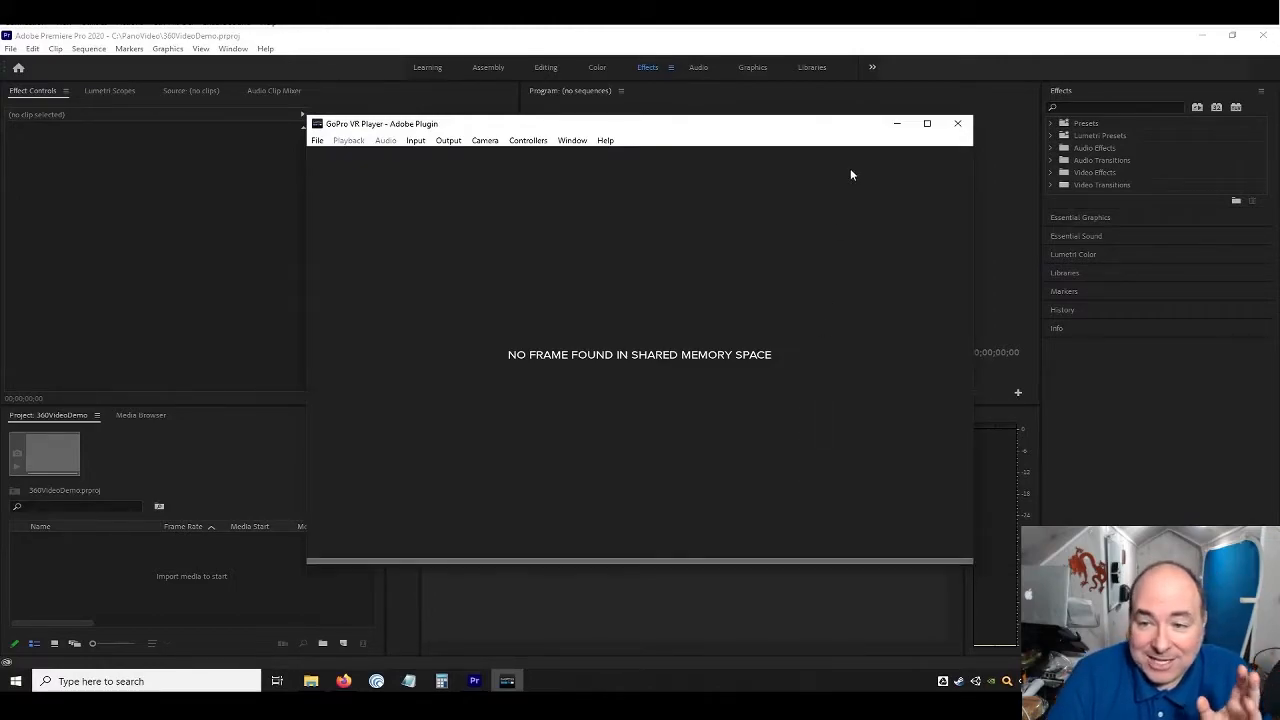
left_click(897, 124)
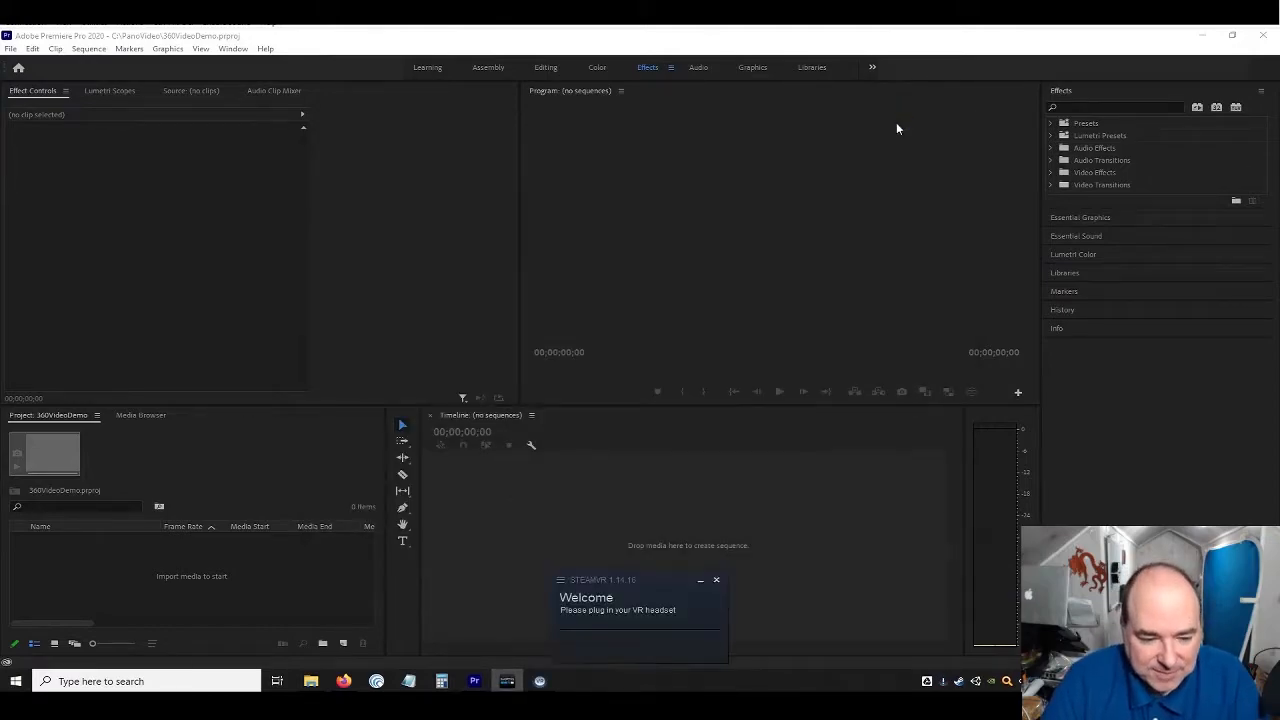
Import all images and .mov files from the PanoVideo folder into the project, leaving out the Source folder and the project file
left_click(311, 683)
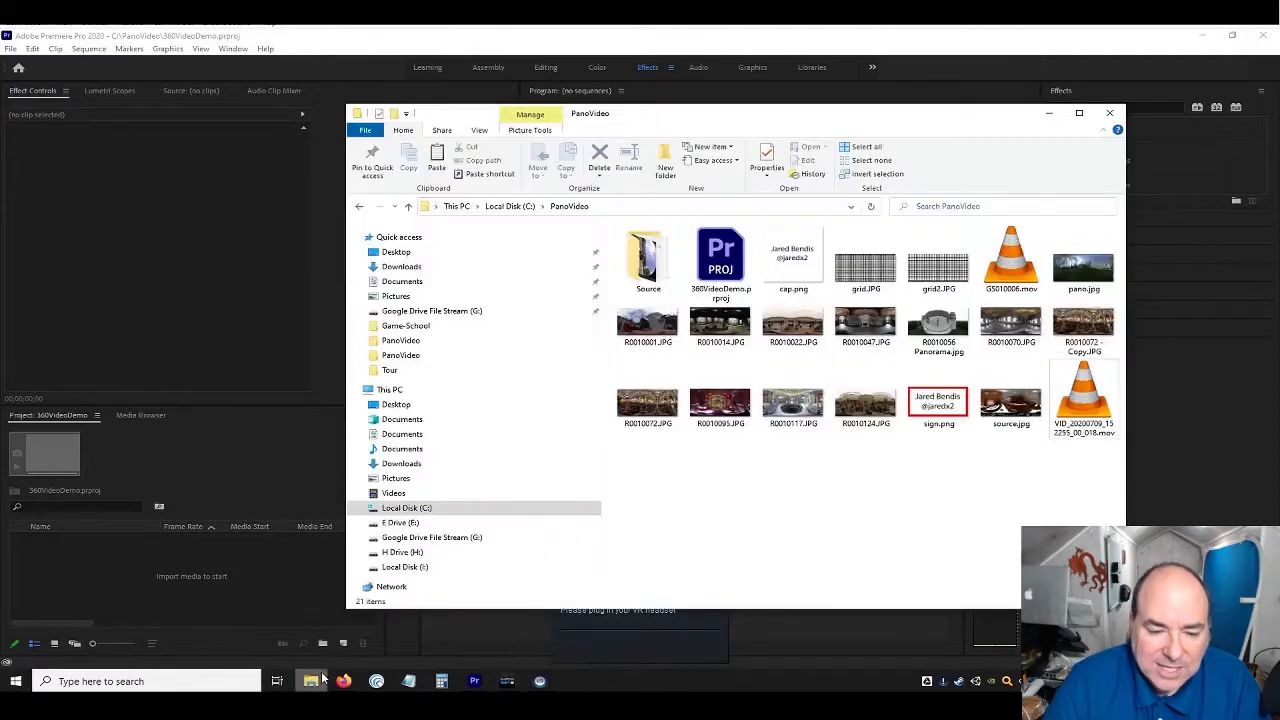
left_click(730, 273)
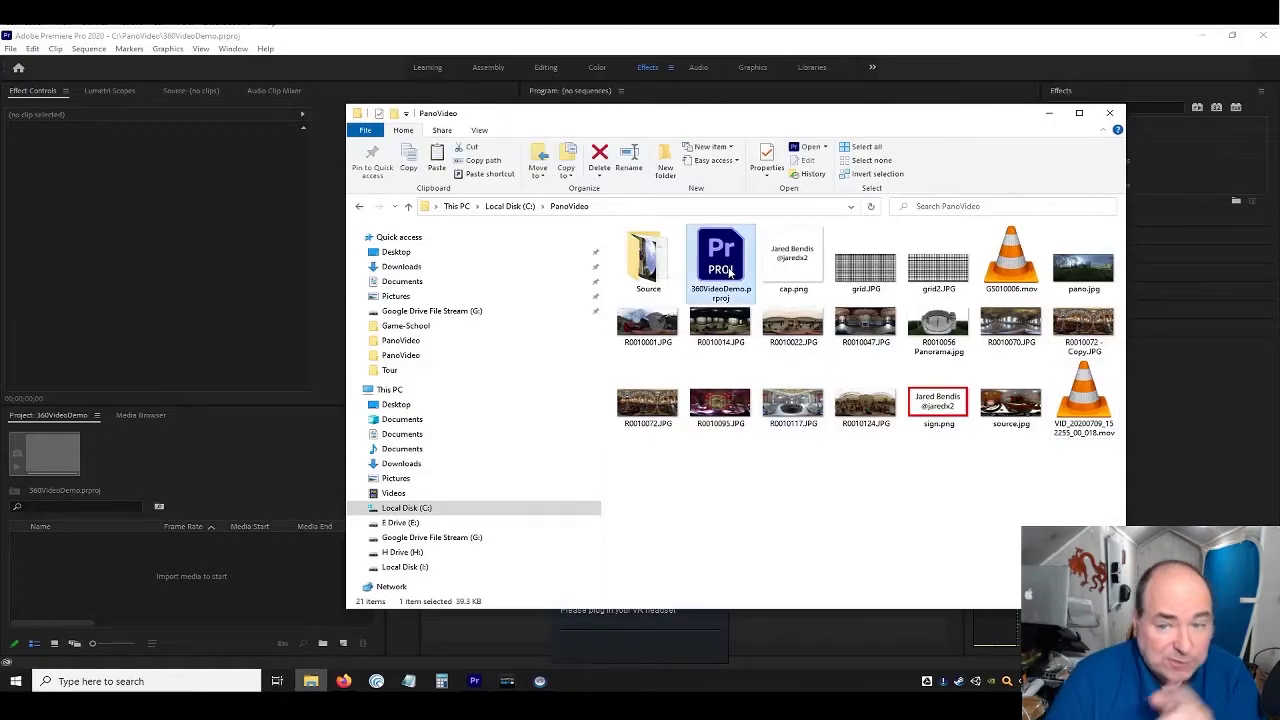
left_click(1090, 410, "shift")
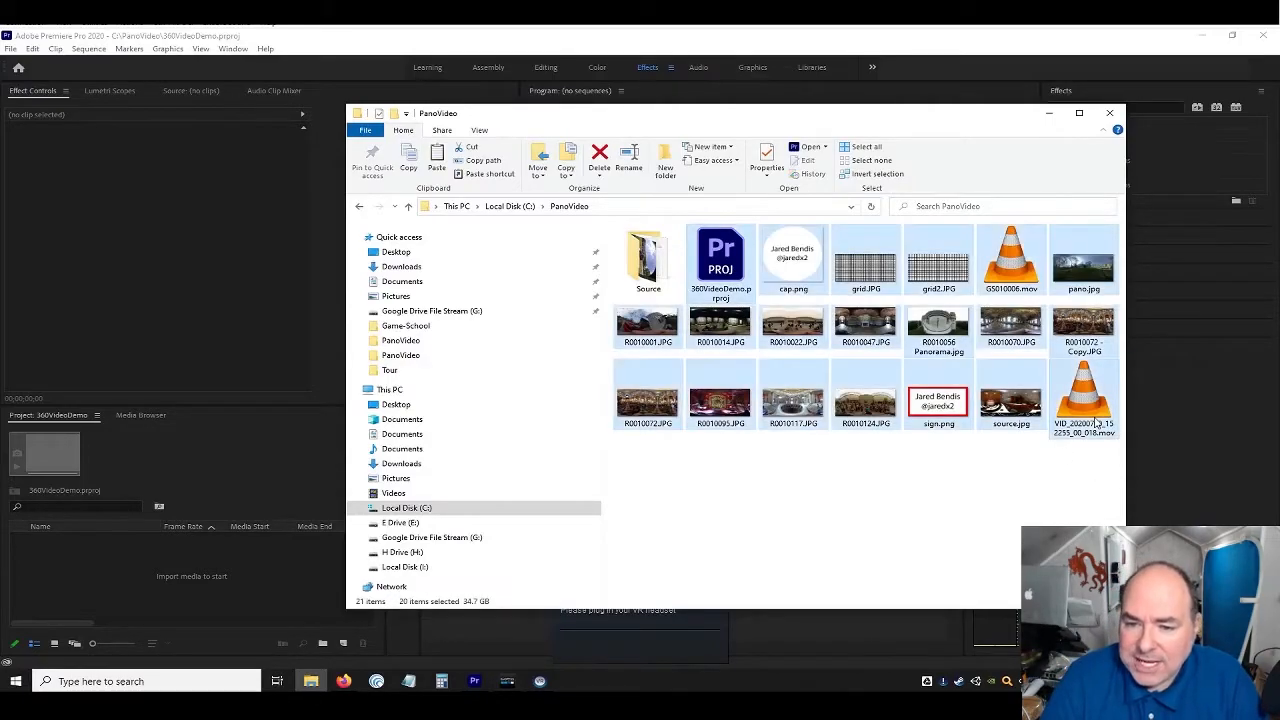
left_click(791, 270)
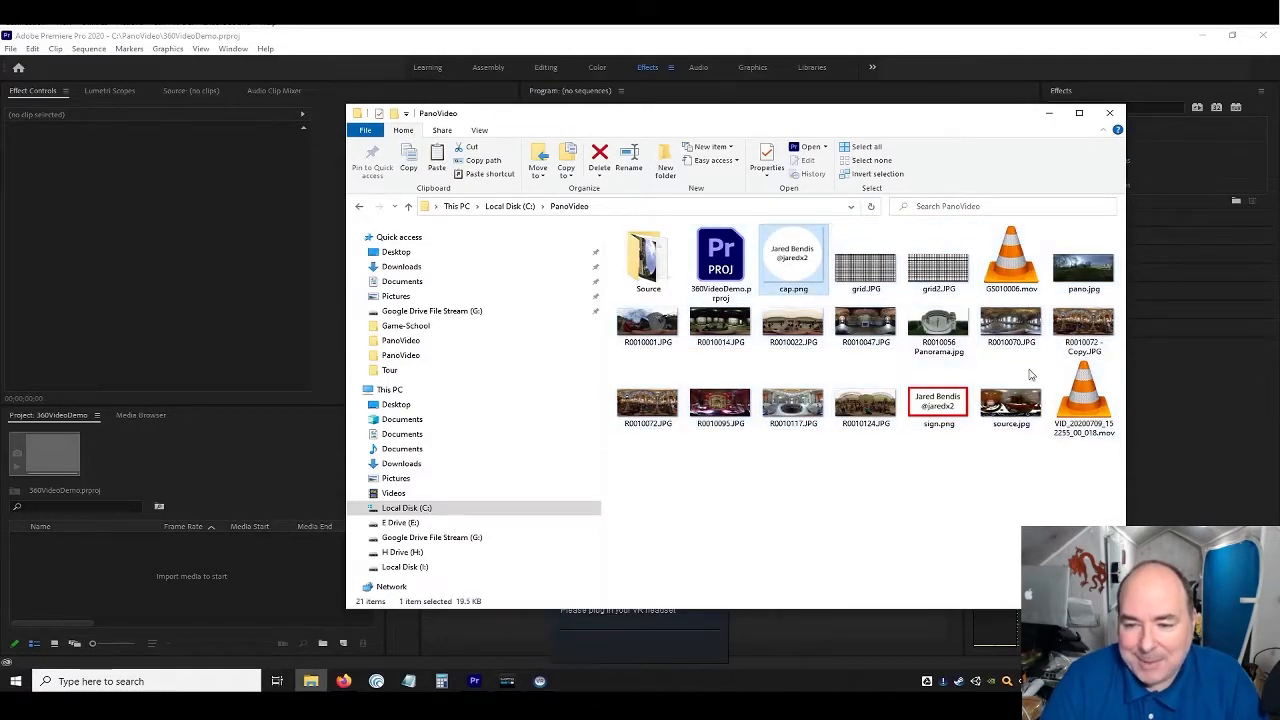
left_click(1097, 408, "shift")
left_click_drag(802, 259, 216, 584)
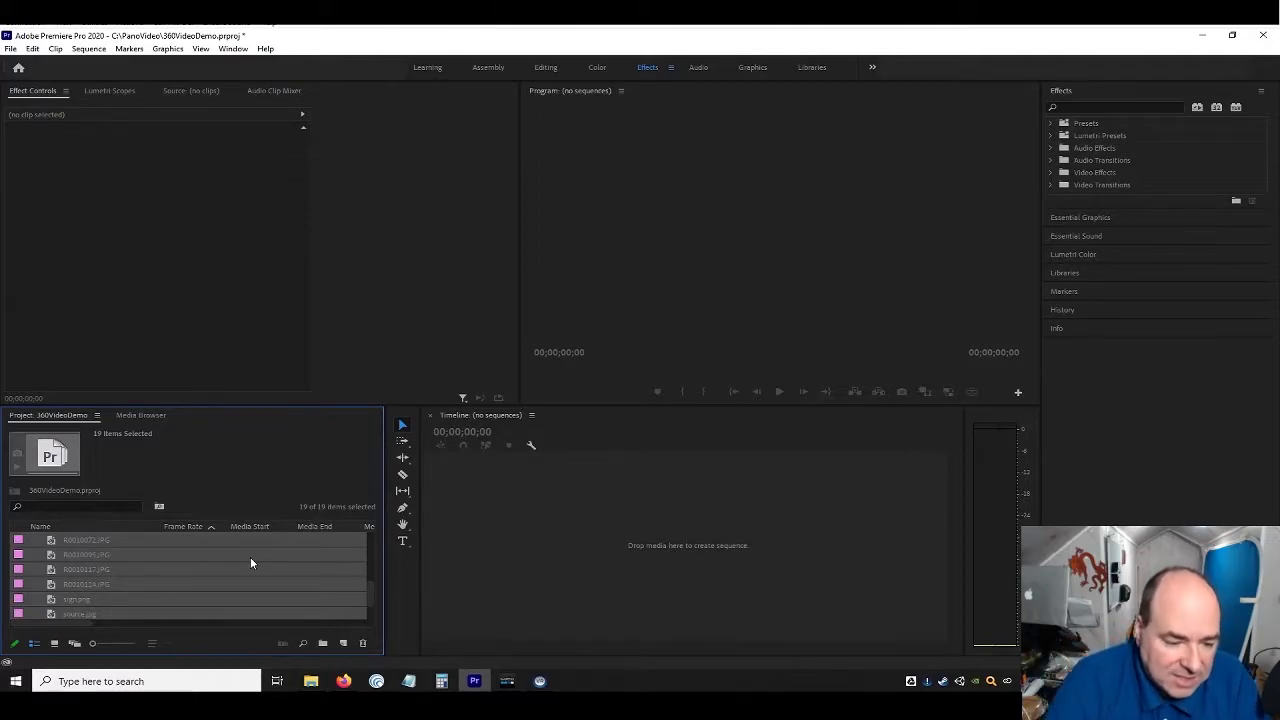
Create a new sequence from the GS010006.mov clip
left_click(250, 557)
scroll(250, 557, "down", 1)
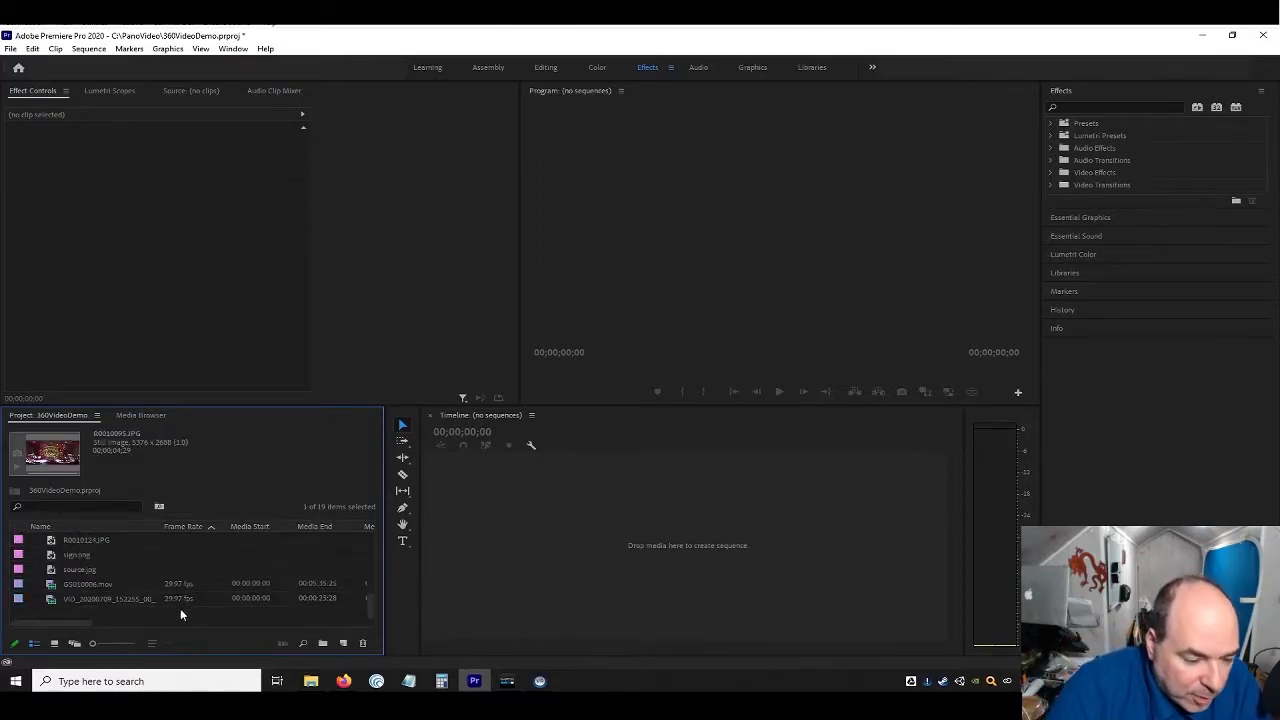
left_click(101, 585)
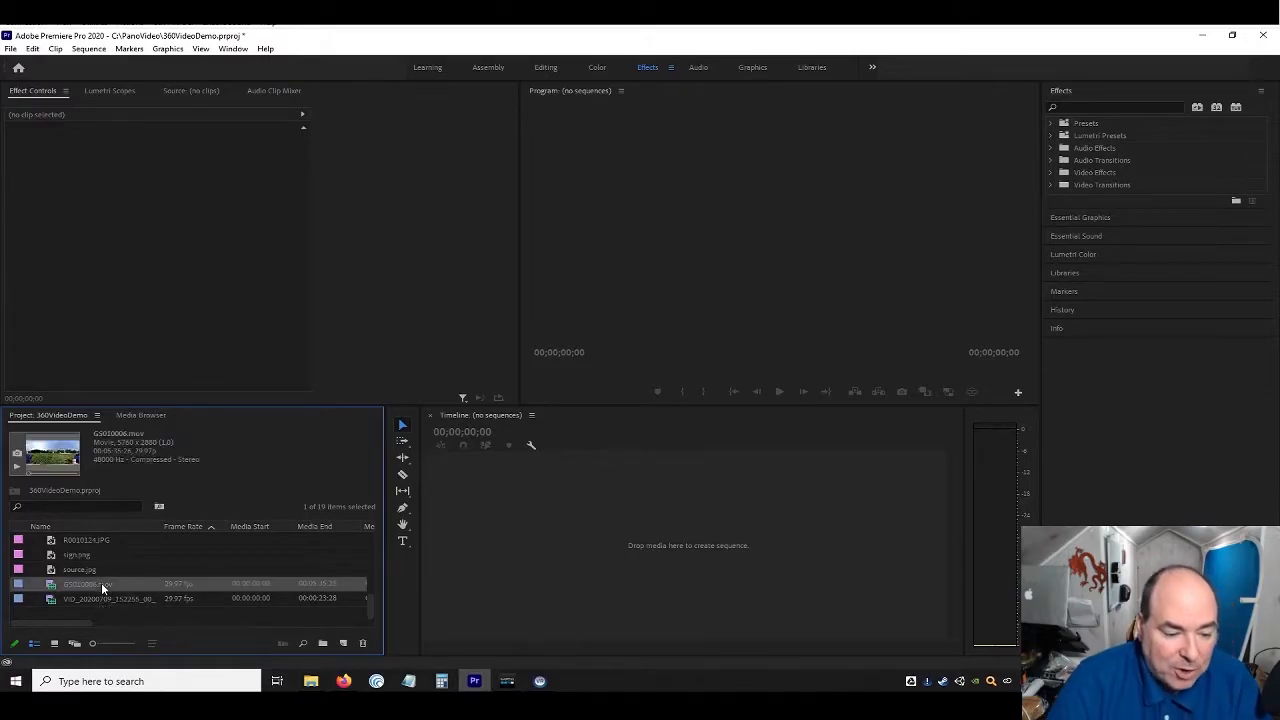
right_click(101, 585)
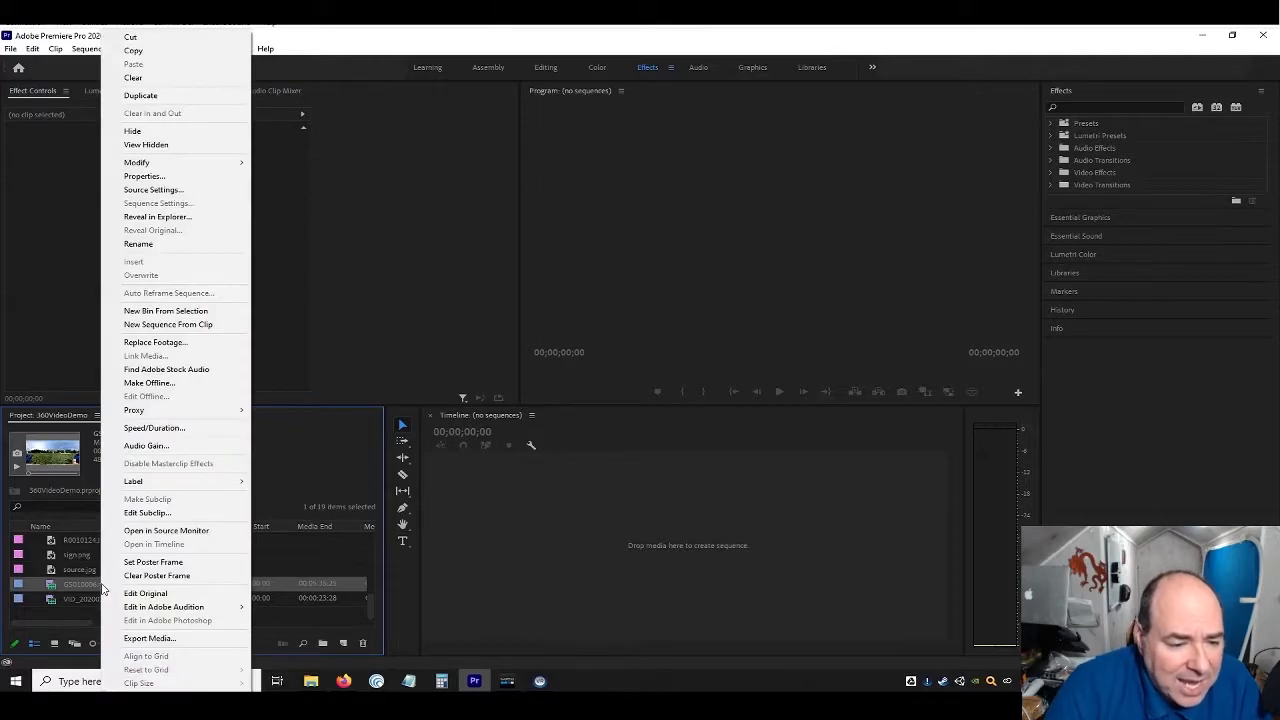
left_click(219, 324)
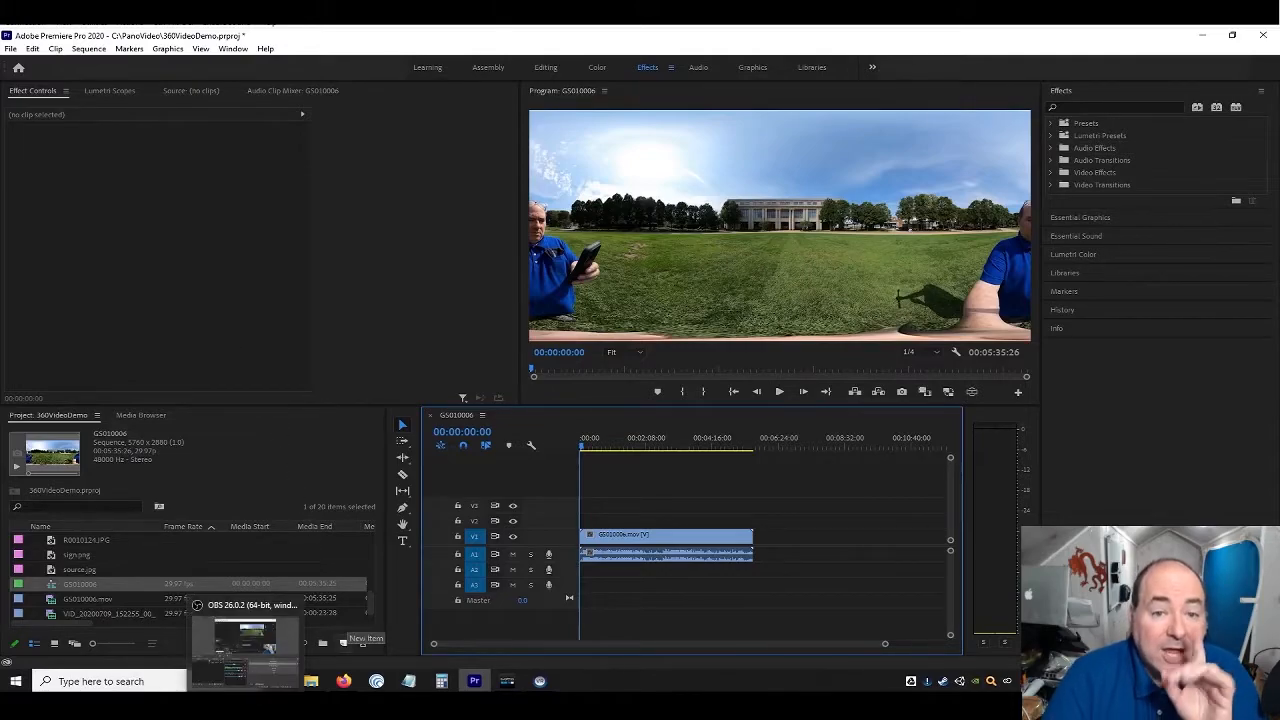
left_click(245, 650)
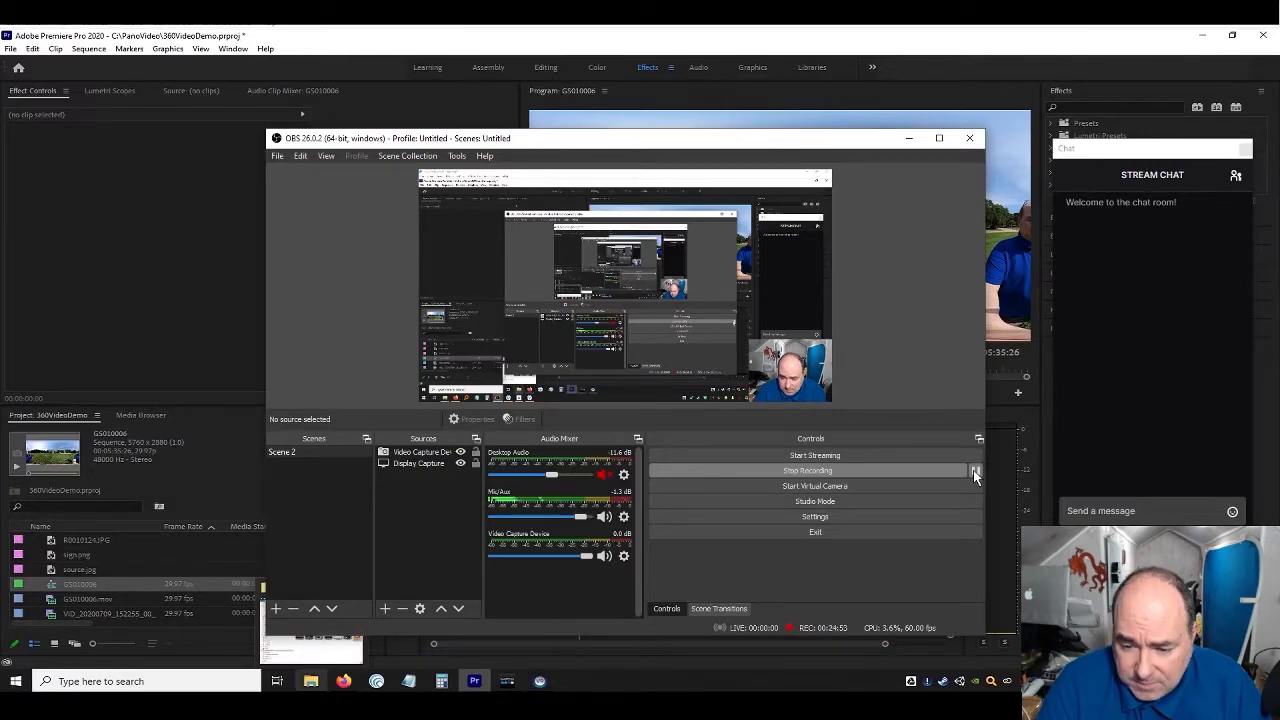
left_click(959, 79)
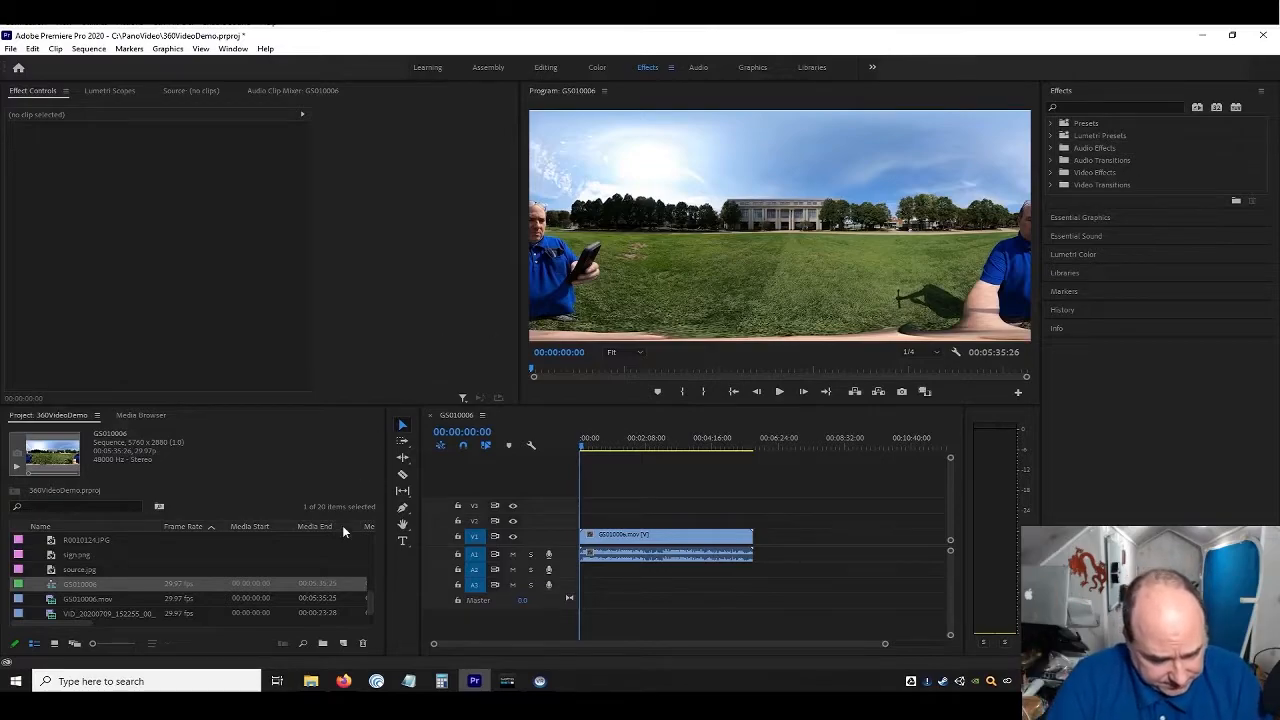
Create H.264 Low Resolution proxies for GS010006.mov and the VID_20200709 clip next to the original media, and minimize Media Encoder
scroll(198, 617, "down", 1)
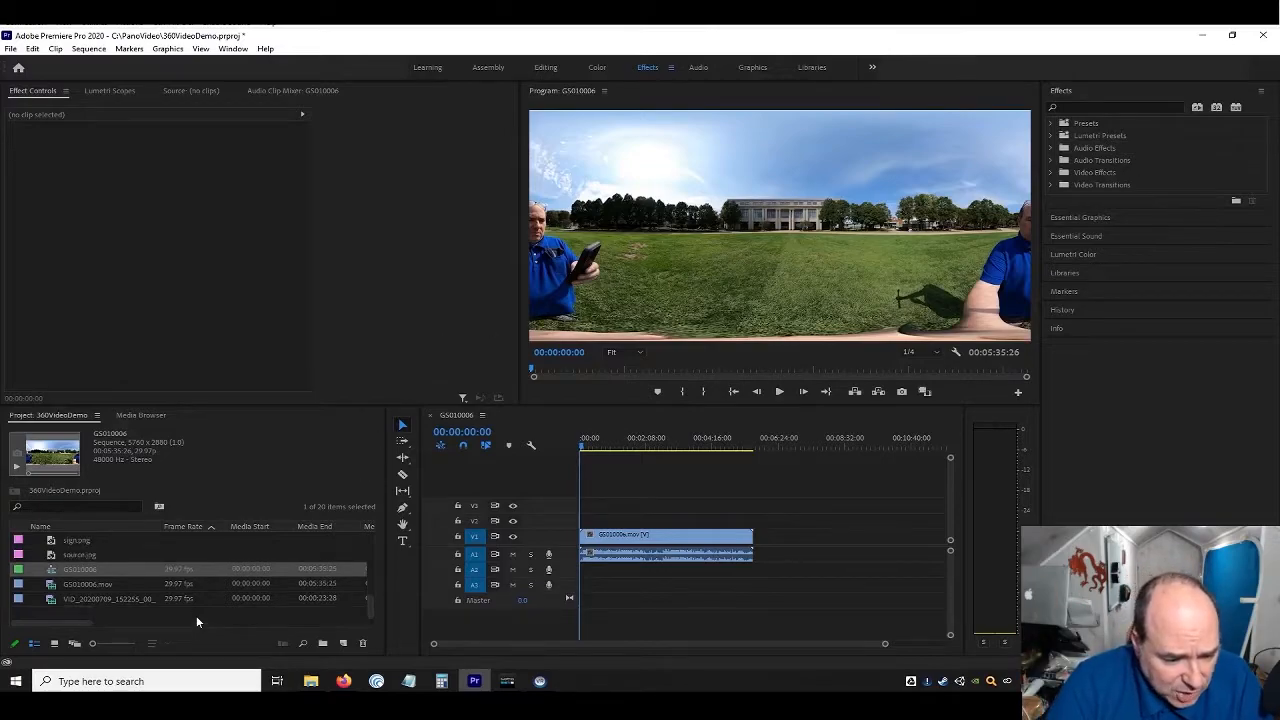
left_click(111, 584)
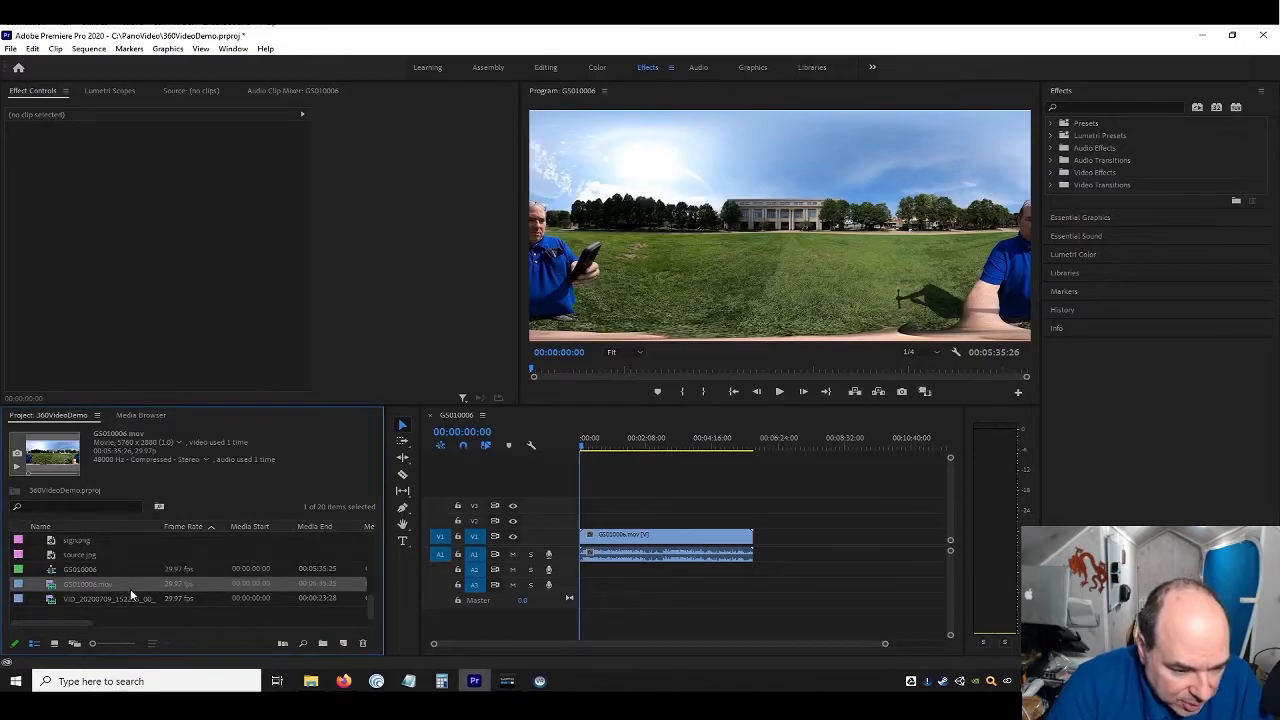
left_click(130, 599, "ctrl")
right_click(130, 599)
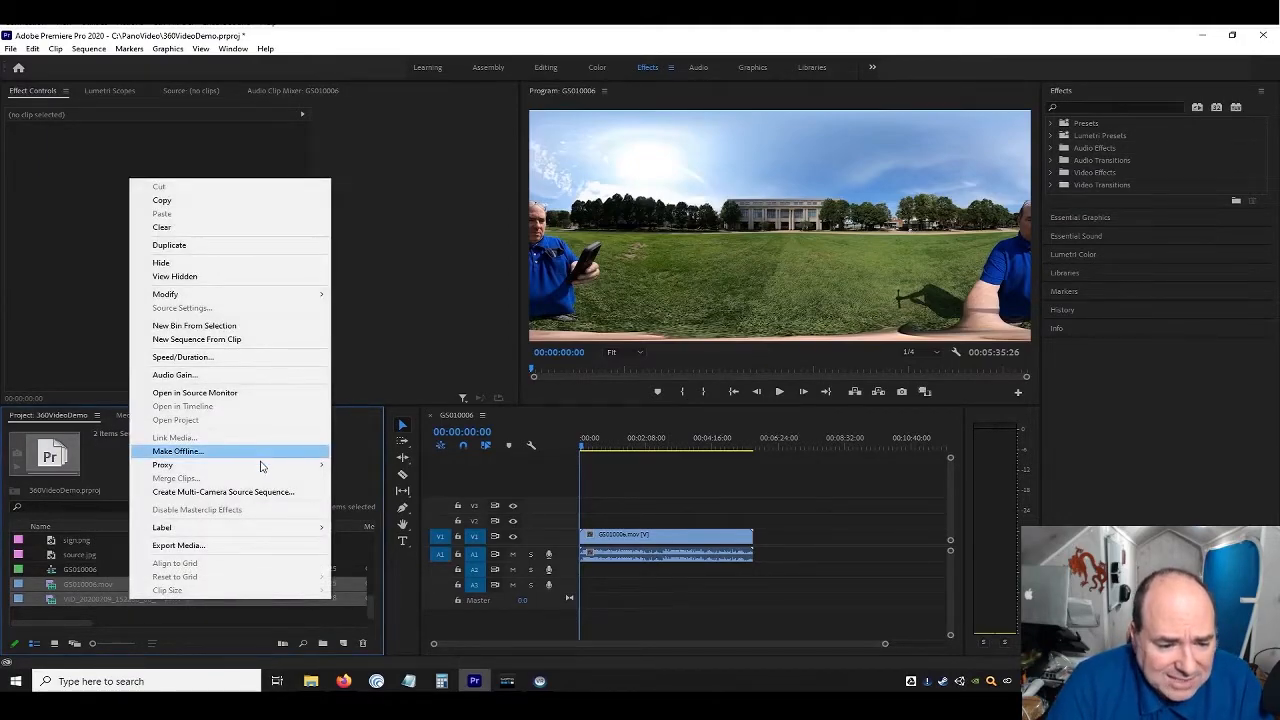
mouse_move(261, 466)
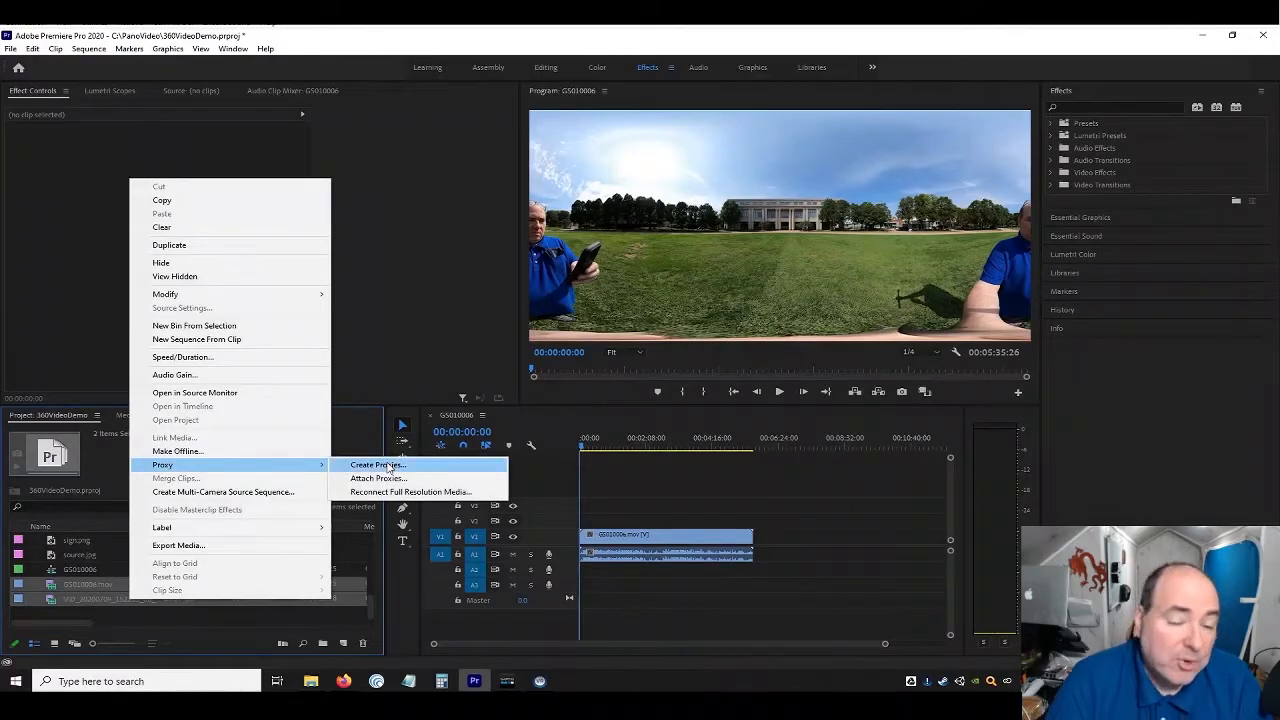
left_click(387, 466)
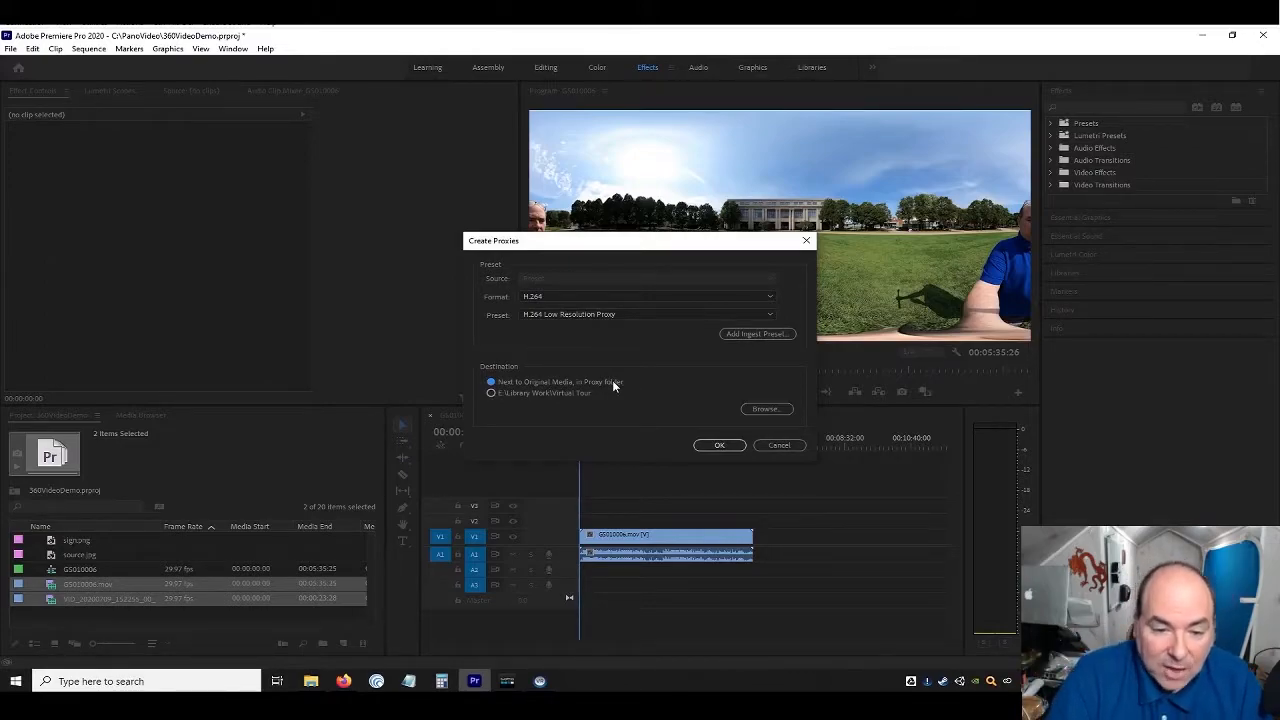
left_click(719, 445)
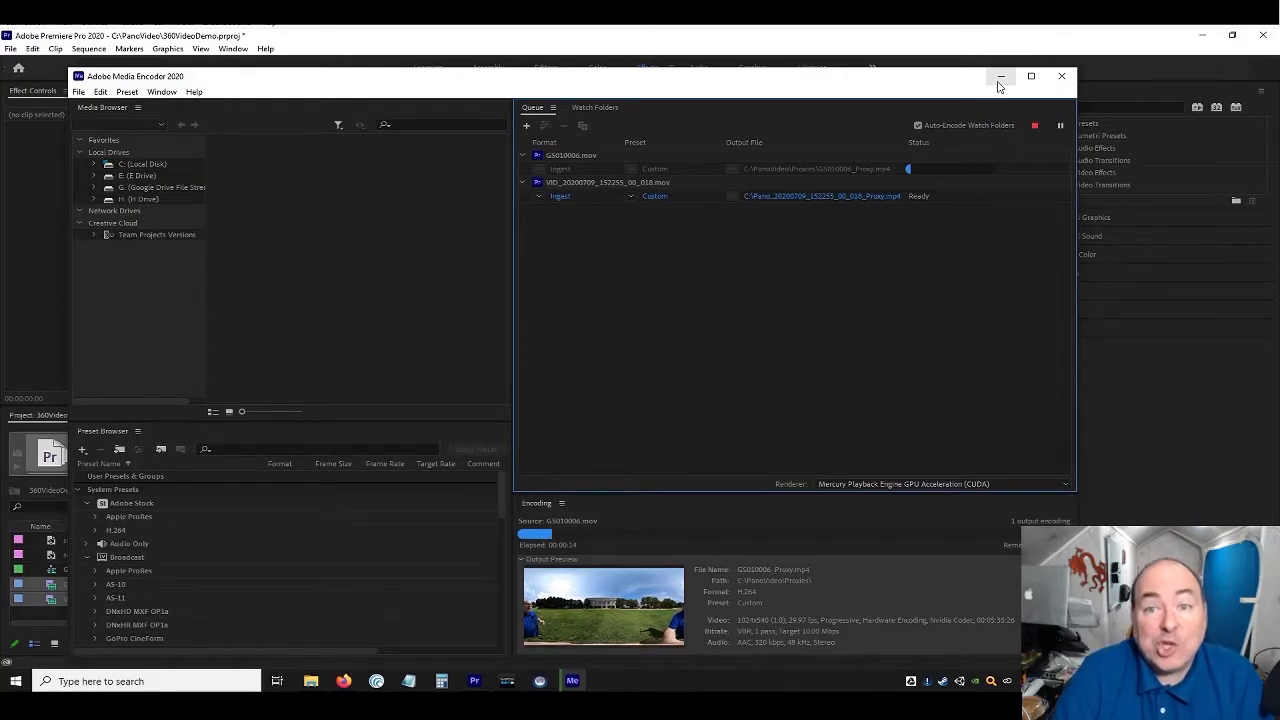
left_click(999, 81)
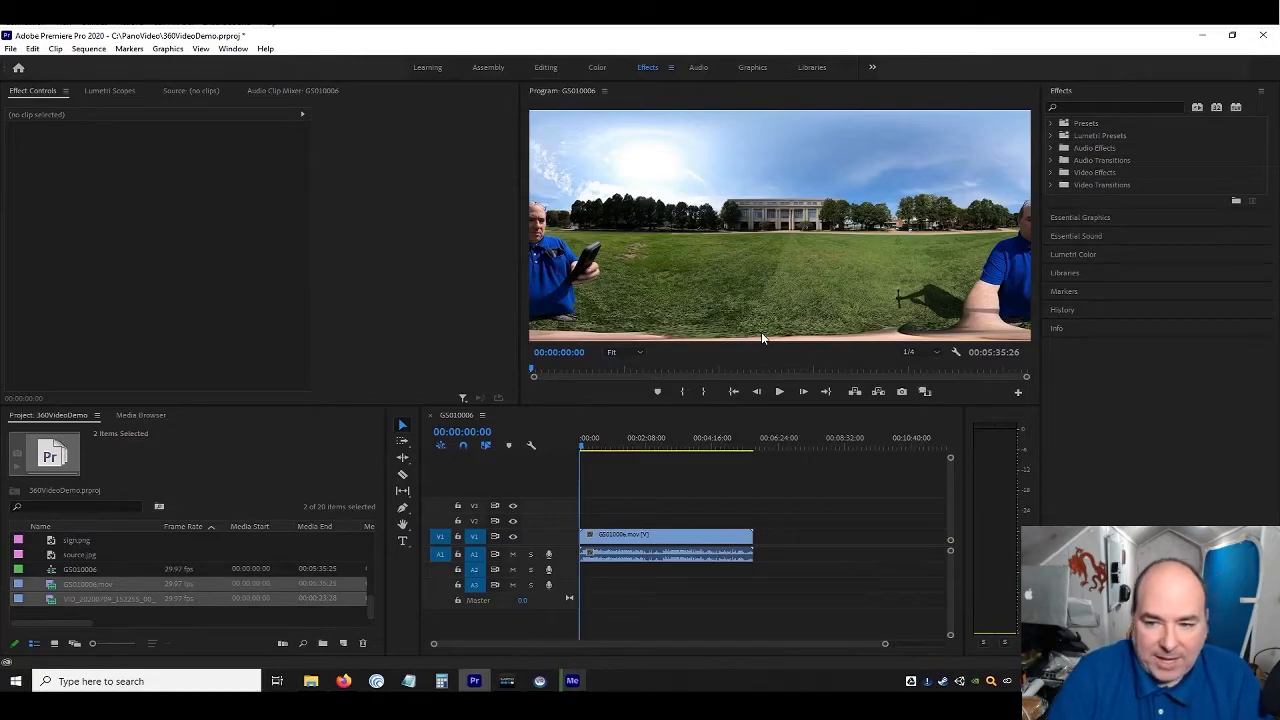
Add the Toggle Proxies and Toggle VR Video Display controls to the Program monitor's button bar
left_click(1019, 393)
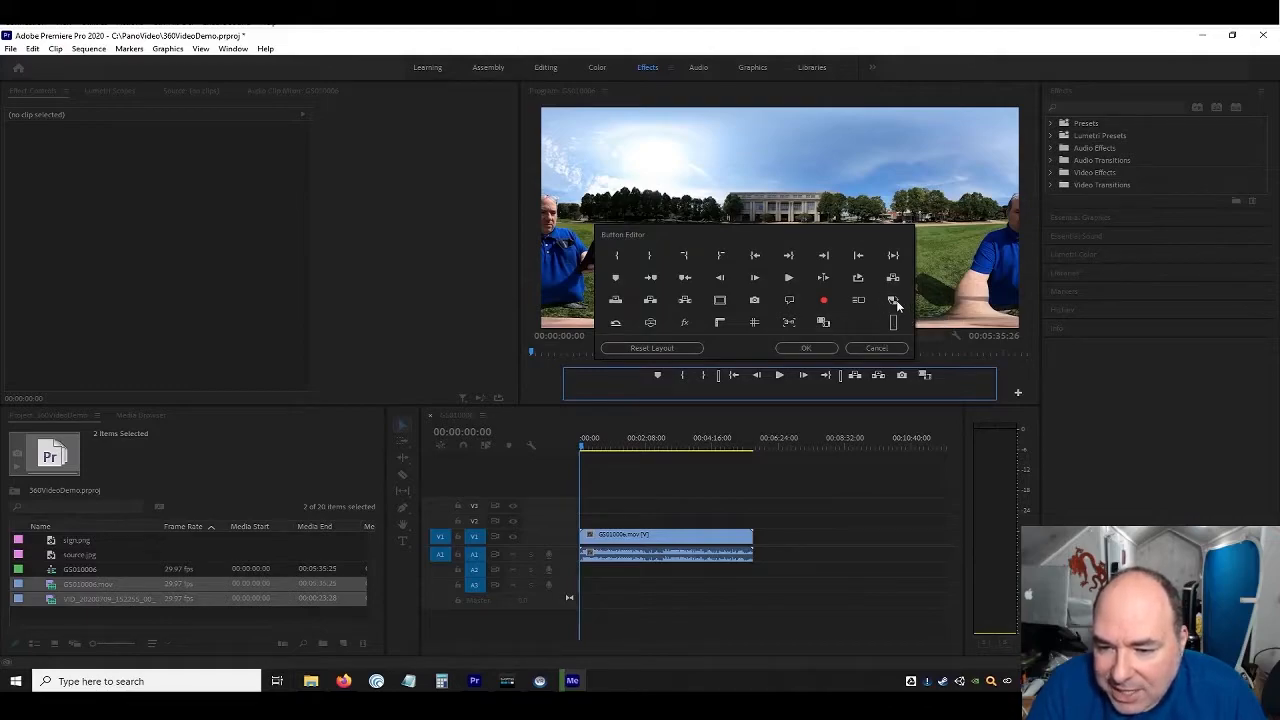
left_click_drag(893, 299, 950, 376)
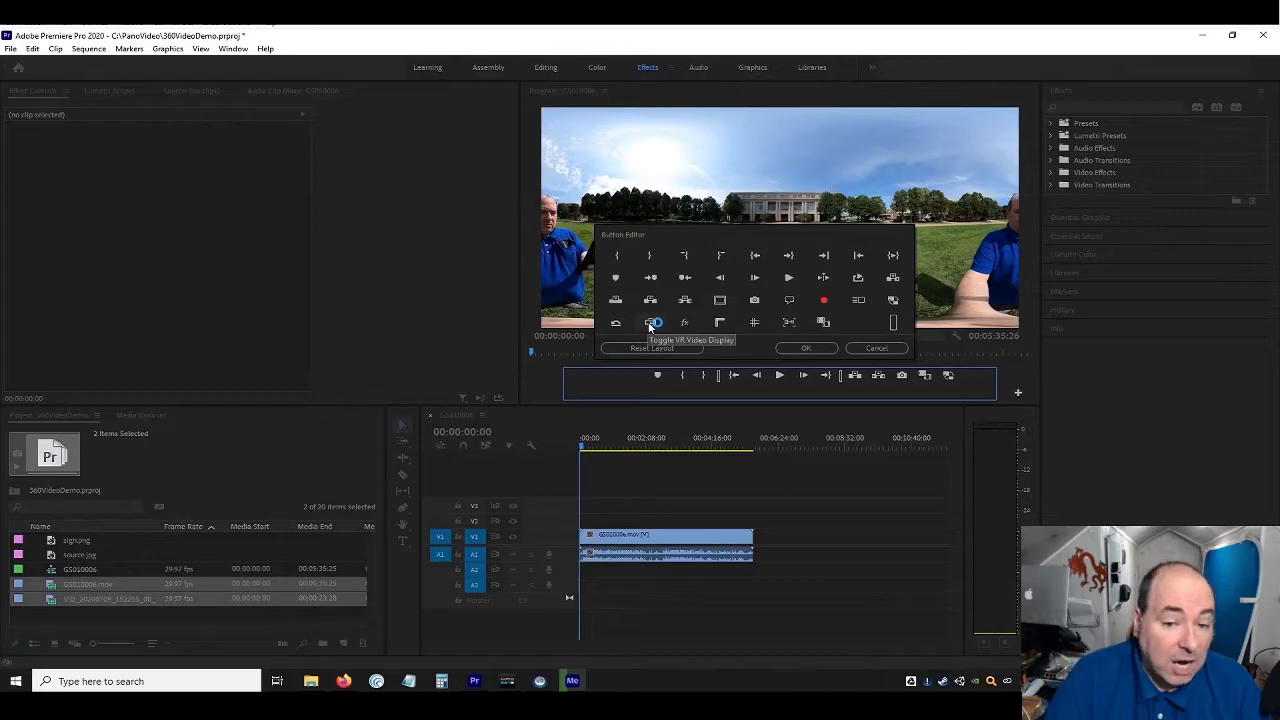
left_click_drag(650, 325, 974, 376)
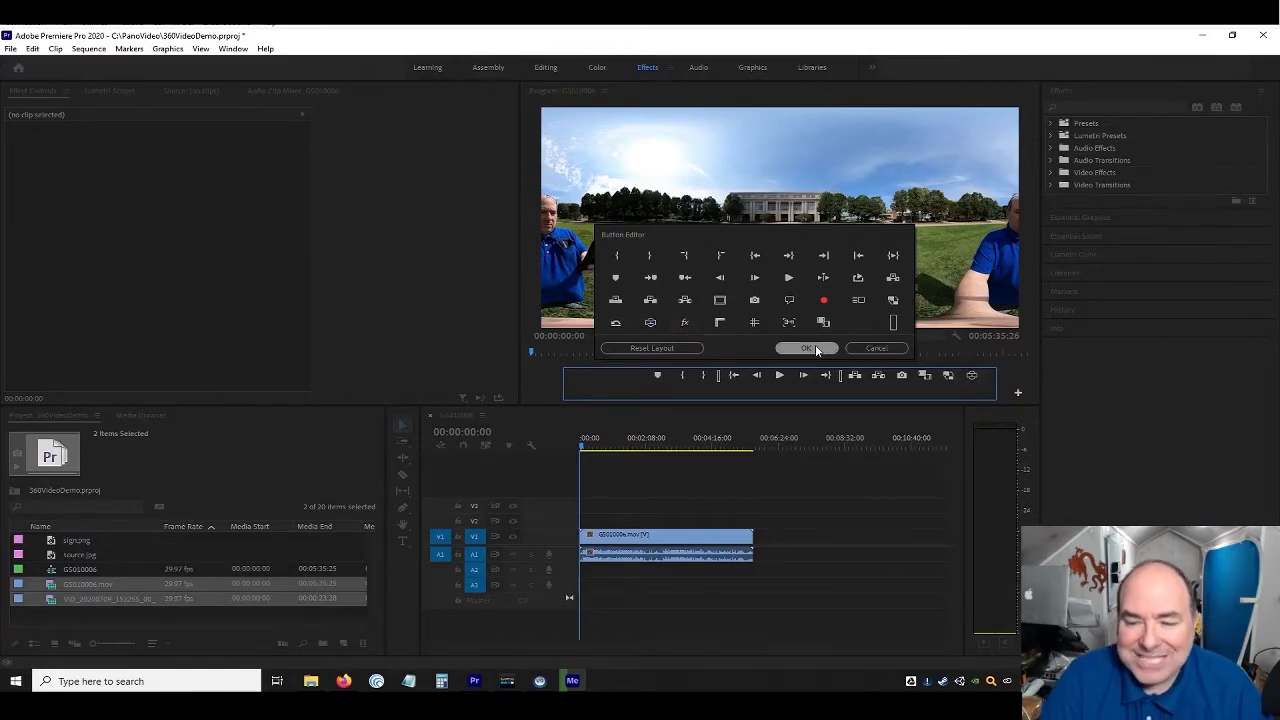
left_click(806, 348)
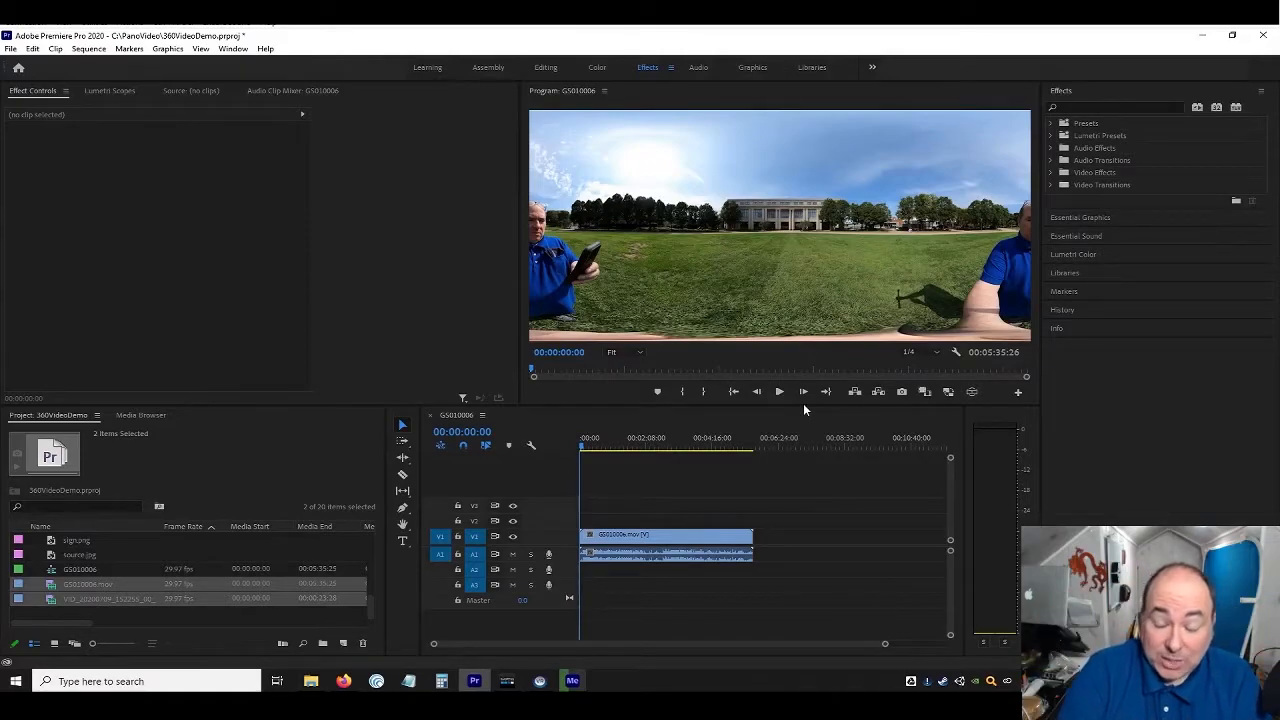
Turn on VR video display in the Program monitor and look around the 360 scene from the ground up to the sky
left_click(972, 392)
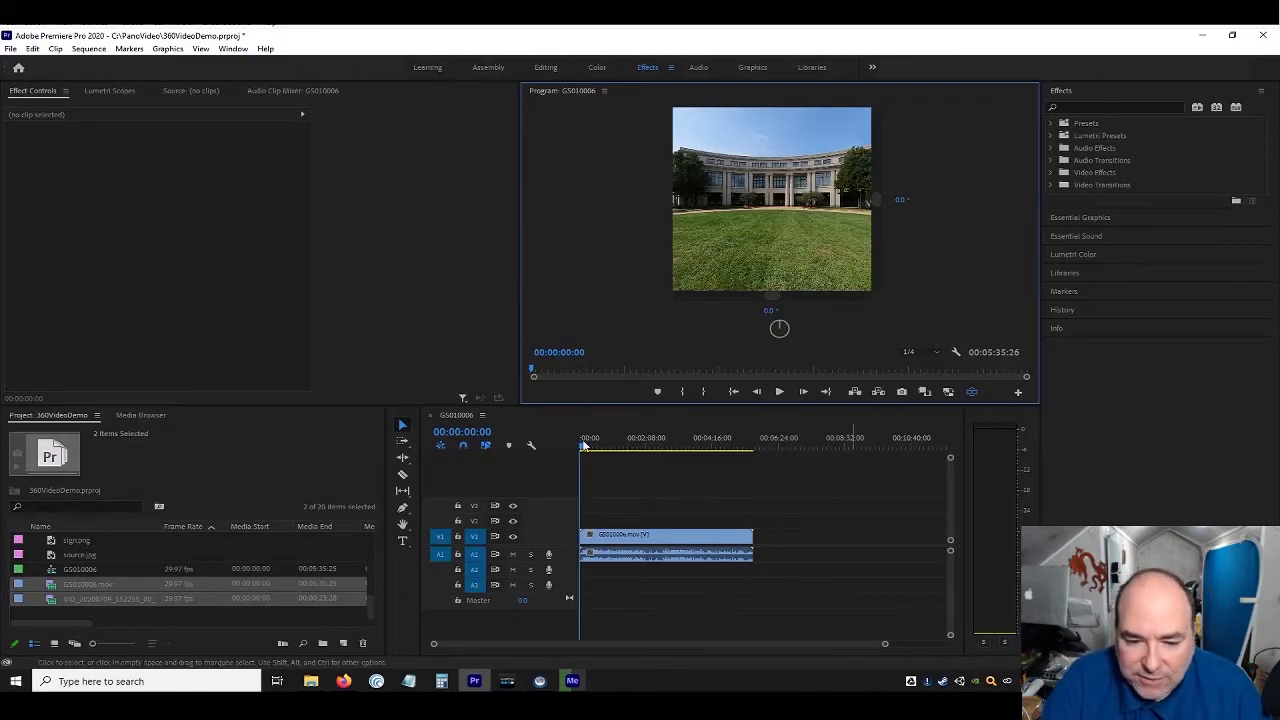
mouse_move(596, 450)
left_mouse_down()
mouse_move(707, 440)
mouse_move(572, 449)
left_mouse_up()
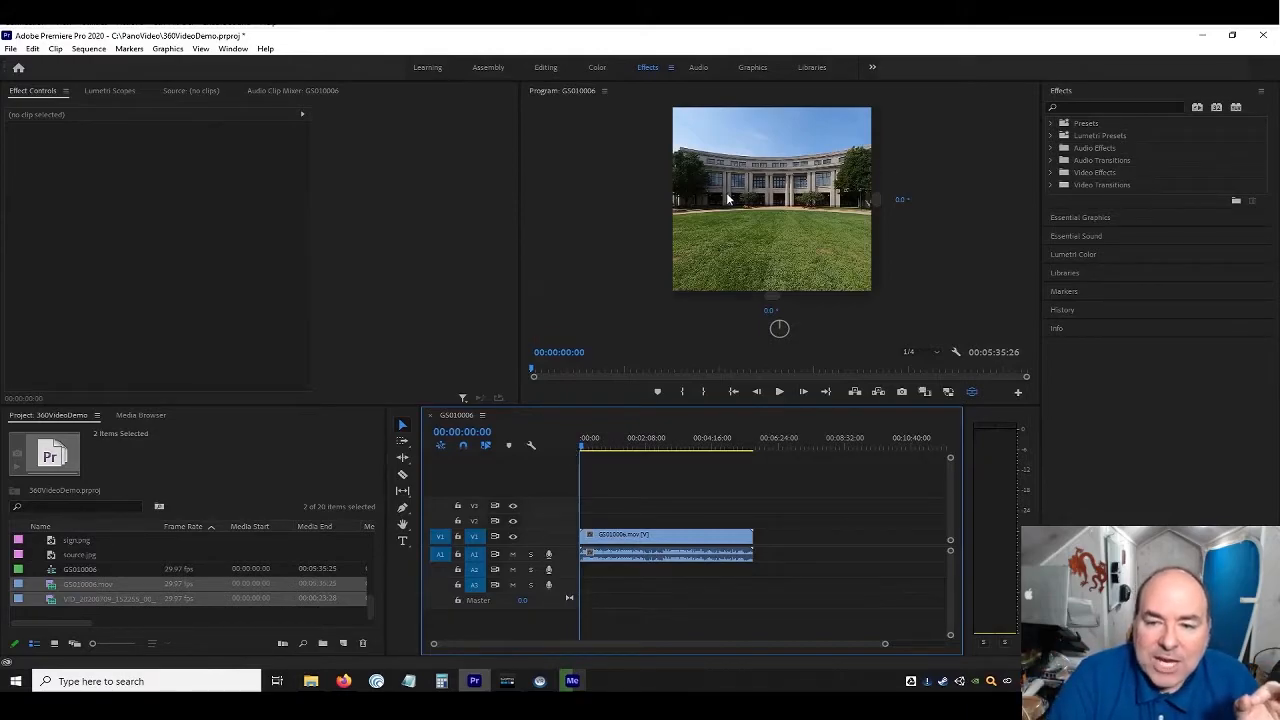
left_click_drag(777, 190, 784, 145)
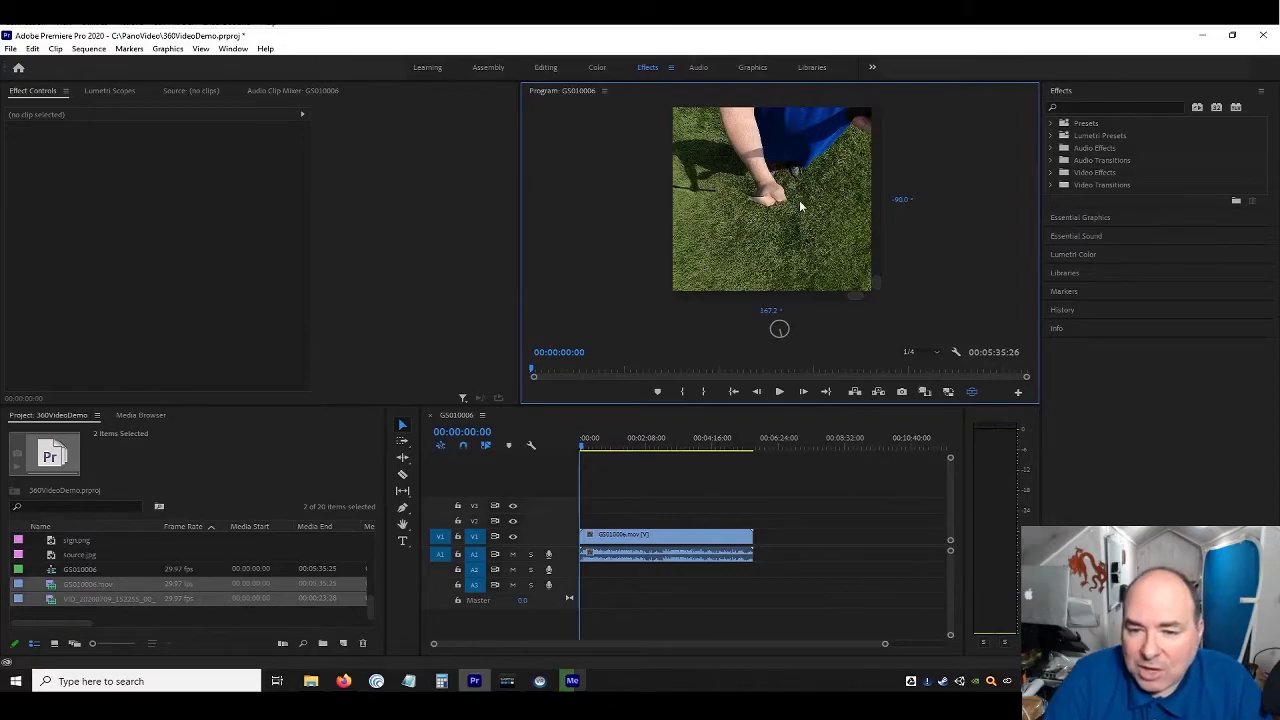
left_click_drag(772, 147, 795, 228)
left_click_drag(801, 178, 808, 228)
left_click_drag(768, 178, 784, 298)
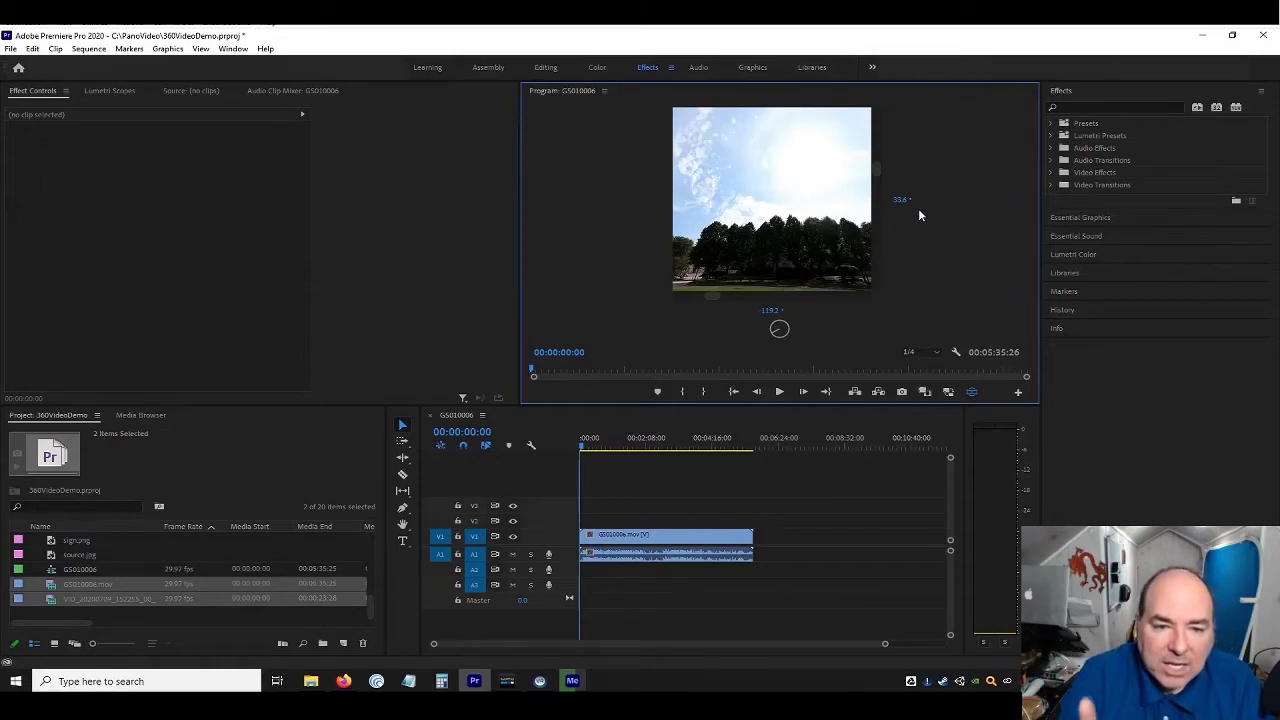
left_click_drag(758, 212, 815, 200)
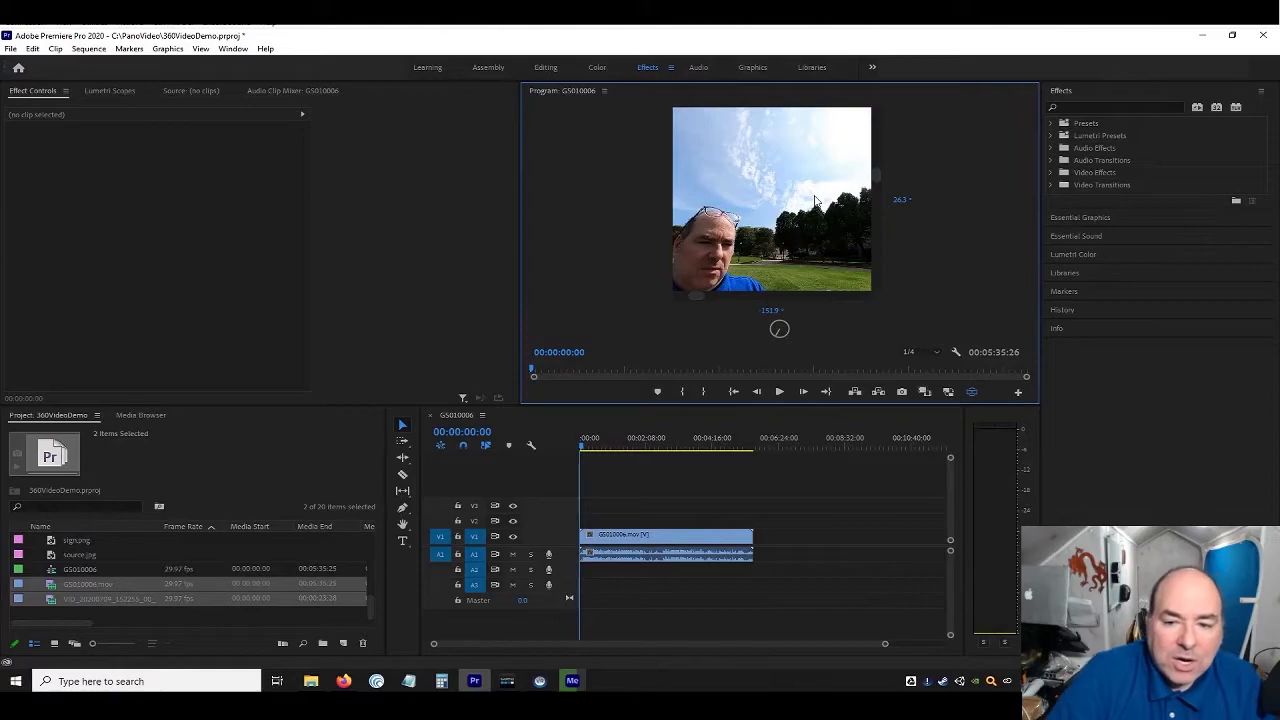
Reset the VR view's horizontal and vertical angles to 0°
left_click(769, 309)
type("0")
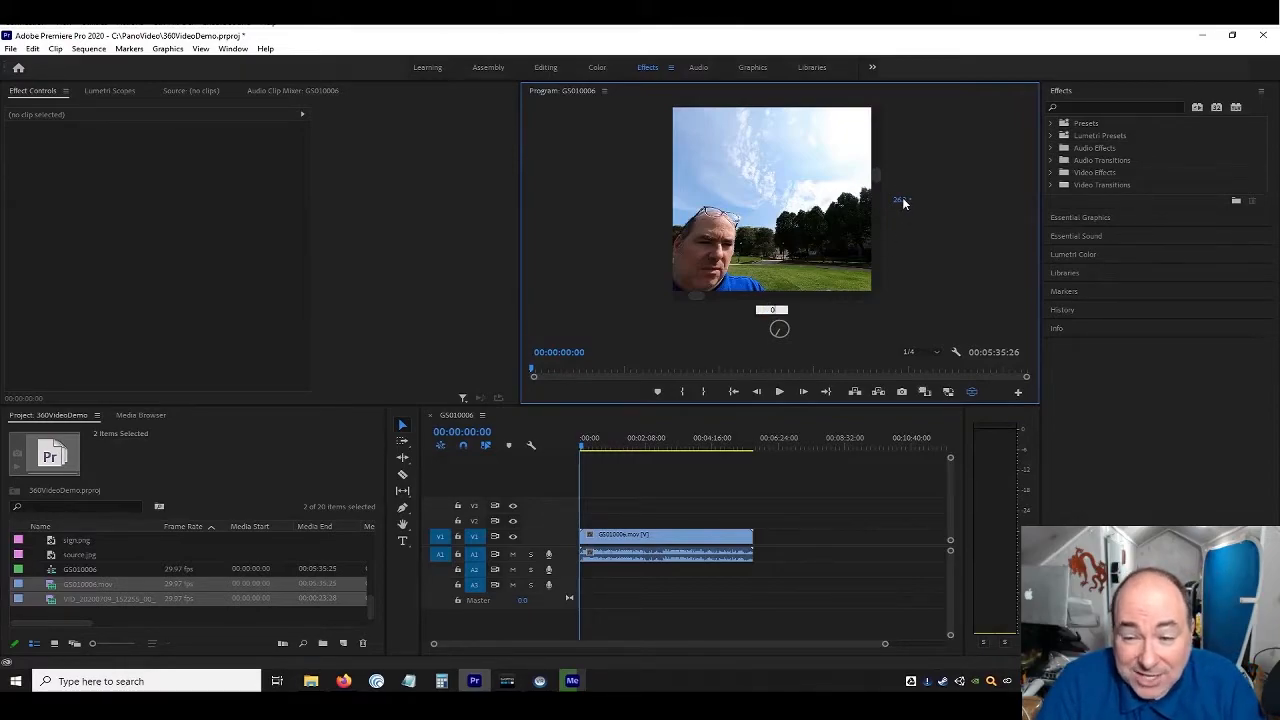
left_click(902, 200)
type("0")
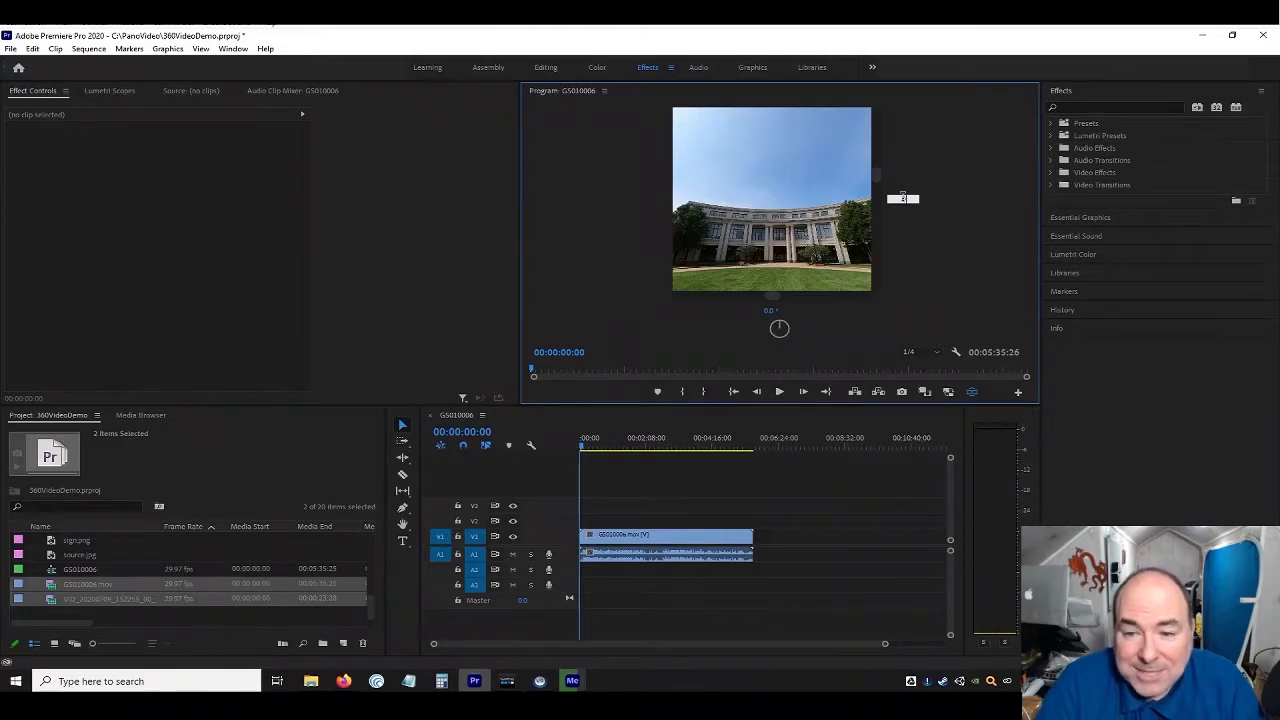
key("Return")
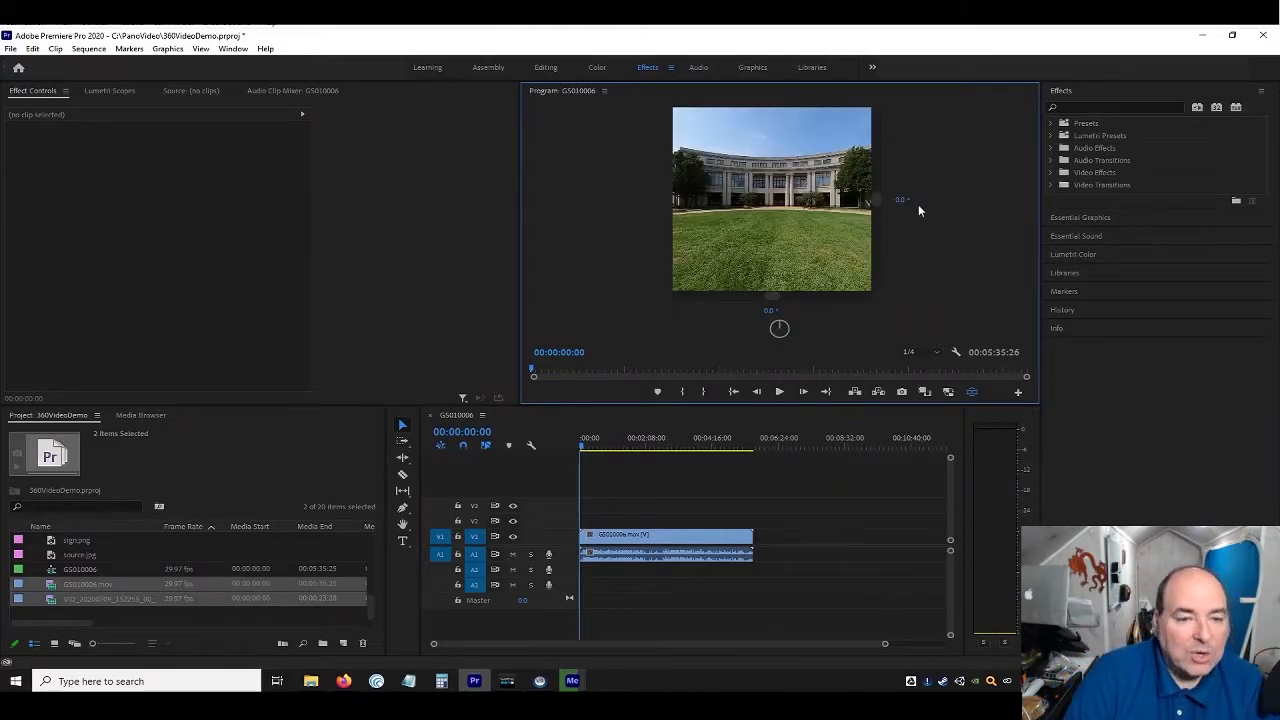
Switch to Media Encoder to check the proxy encoding progress, and minimize it again
left_click(572, 684)
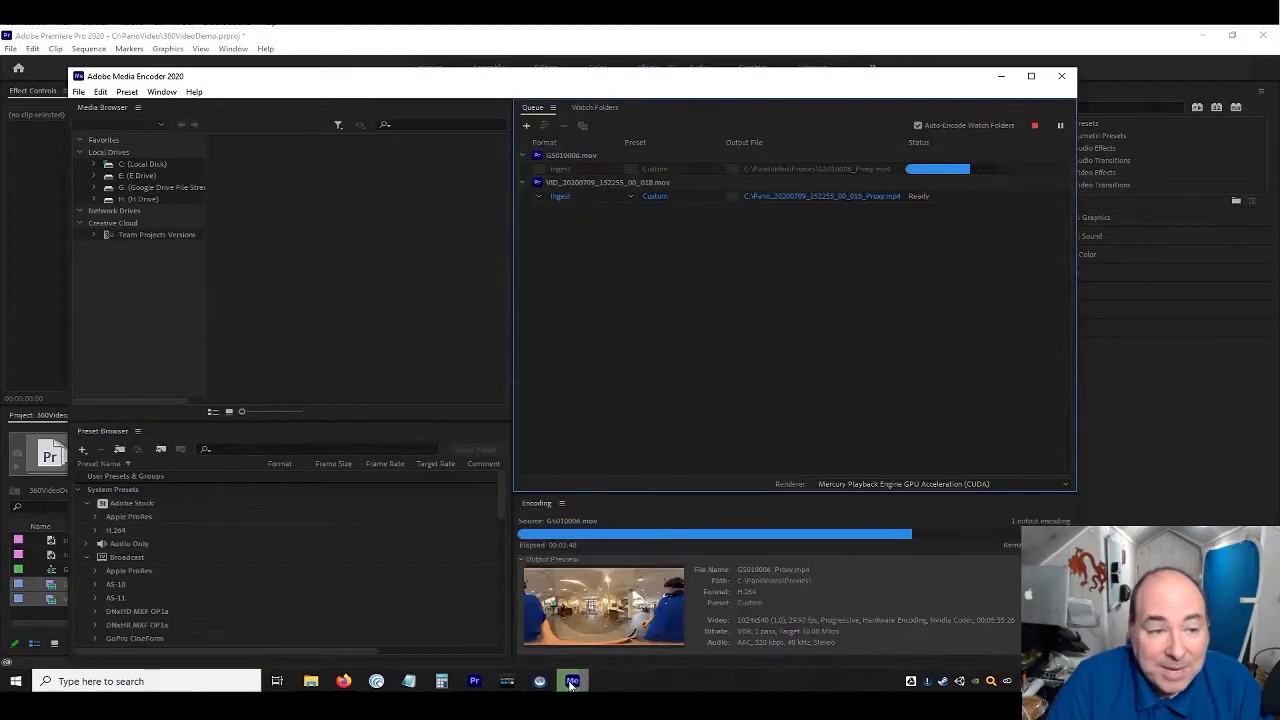
left_click(1004, 77)
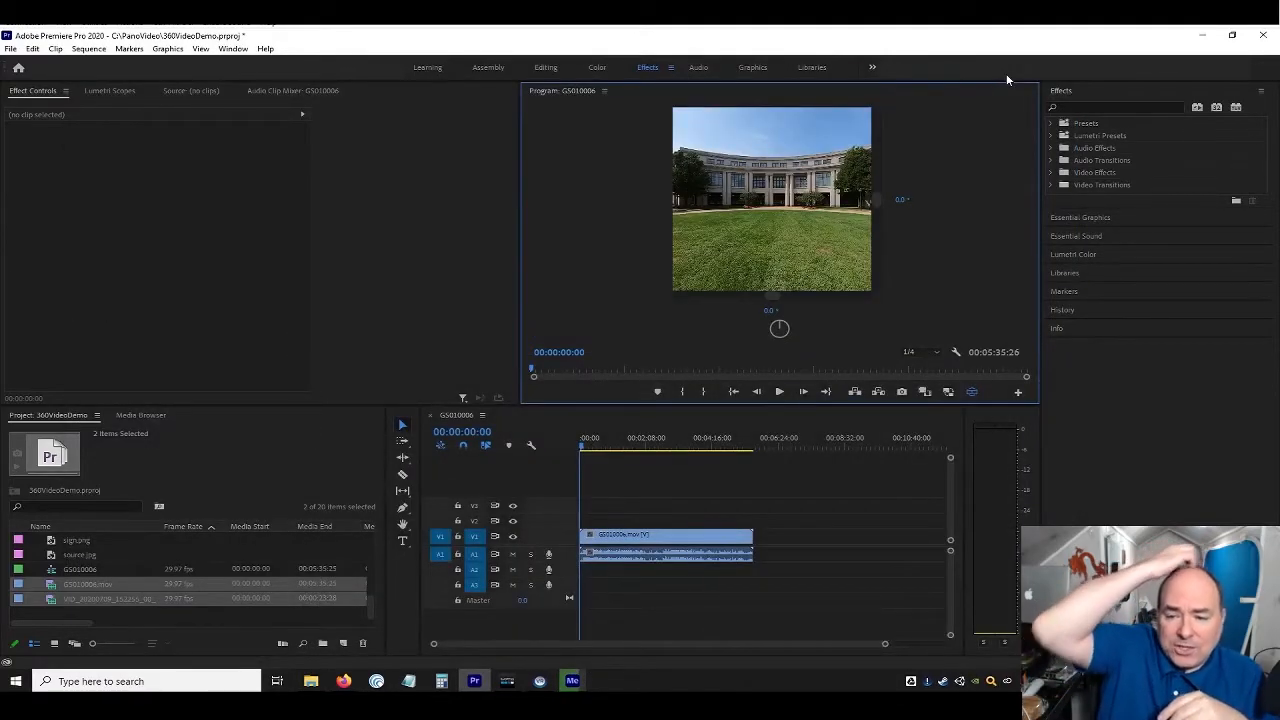
Compare the VR display with the flat equirectangular image, leaving VR video display turned off
left_click(976, 392)
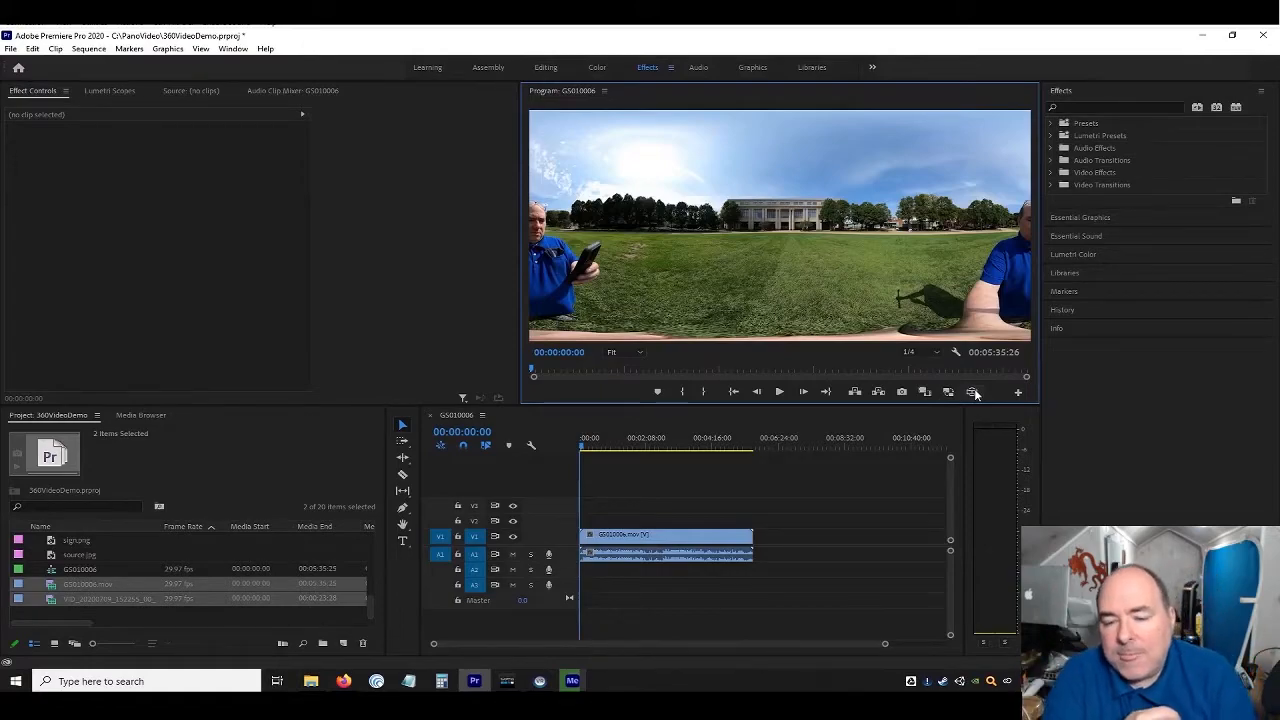
left_click(976, 392)
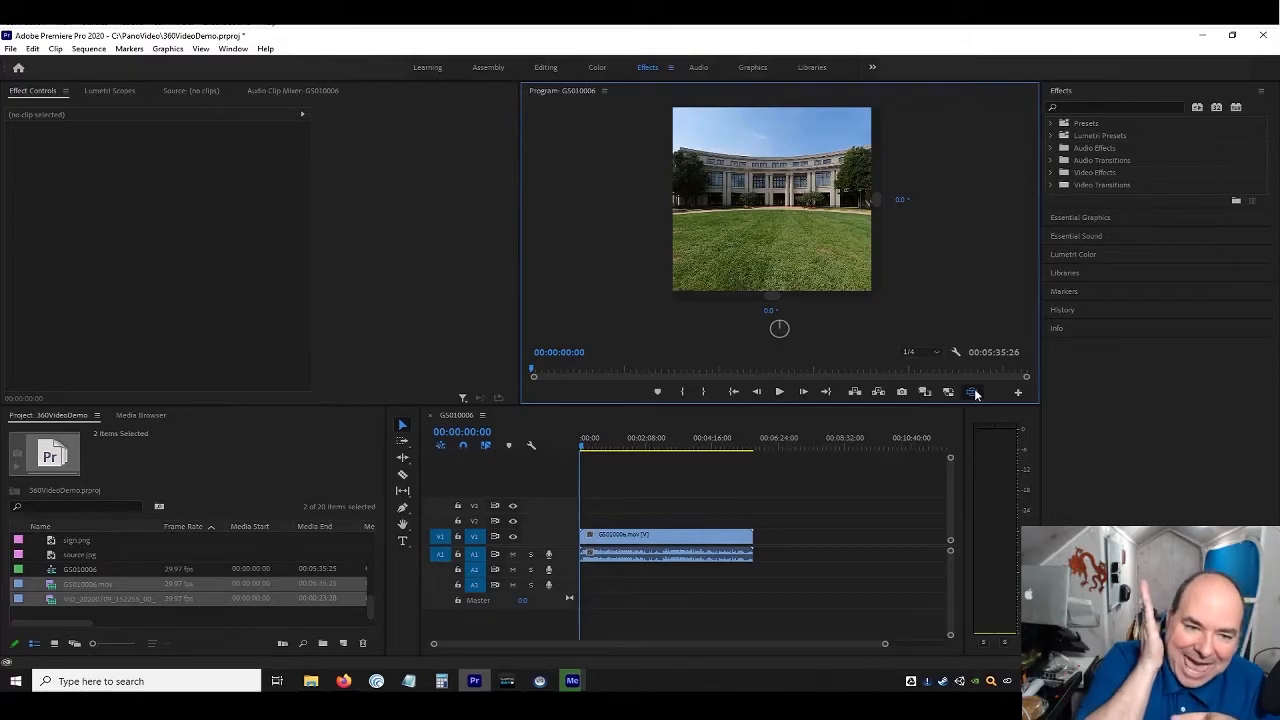
left_click(973, 392)
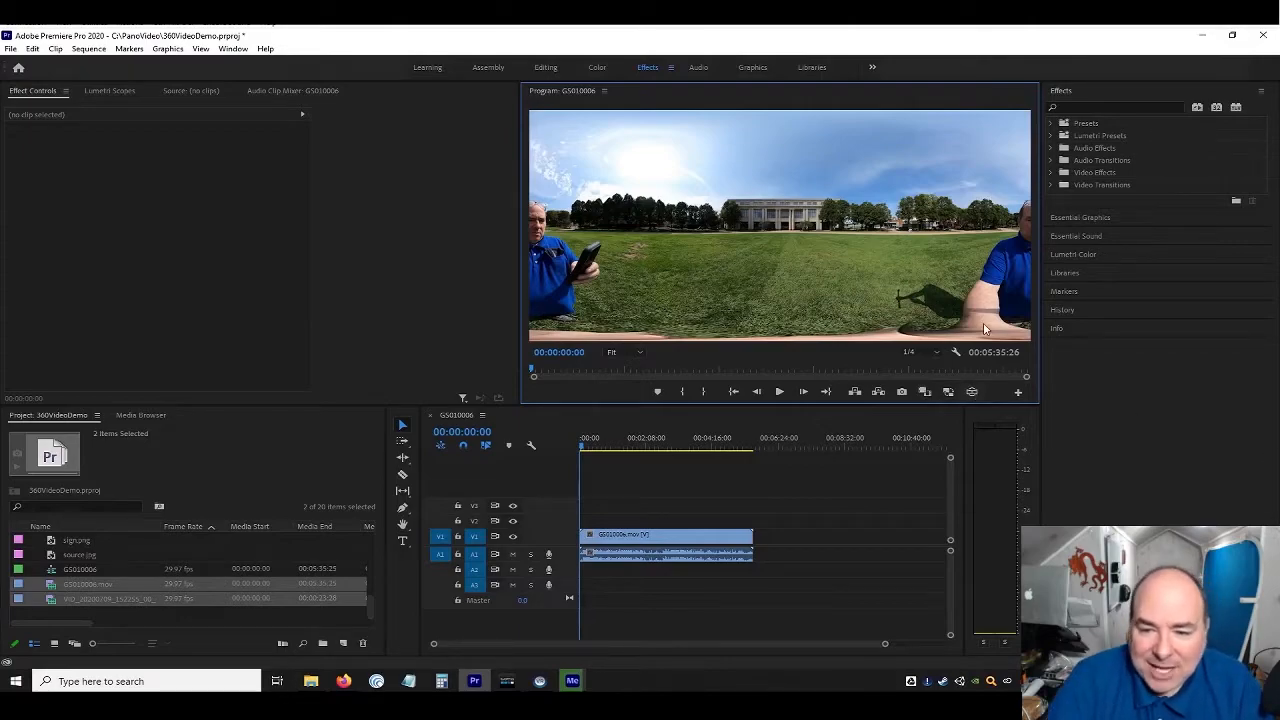
Try to shift the GS010006.mov image sideways within the frame, and undo the move
left_click(692, 217)
left_click_drag(692, 217, 857, 202)
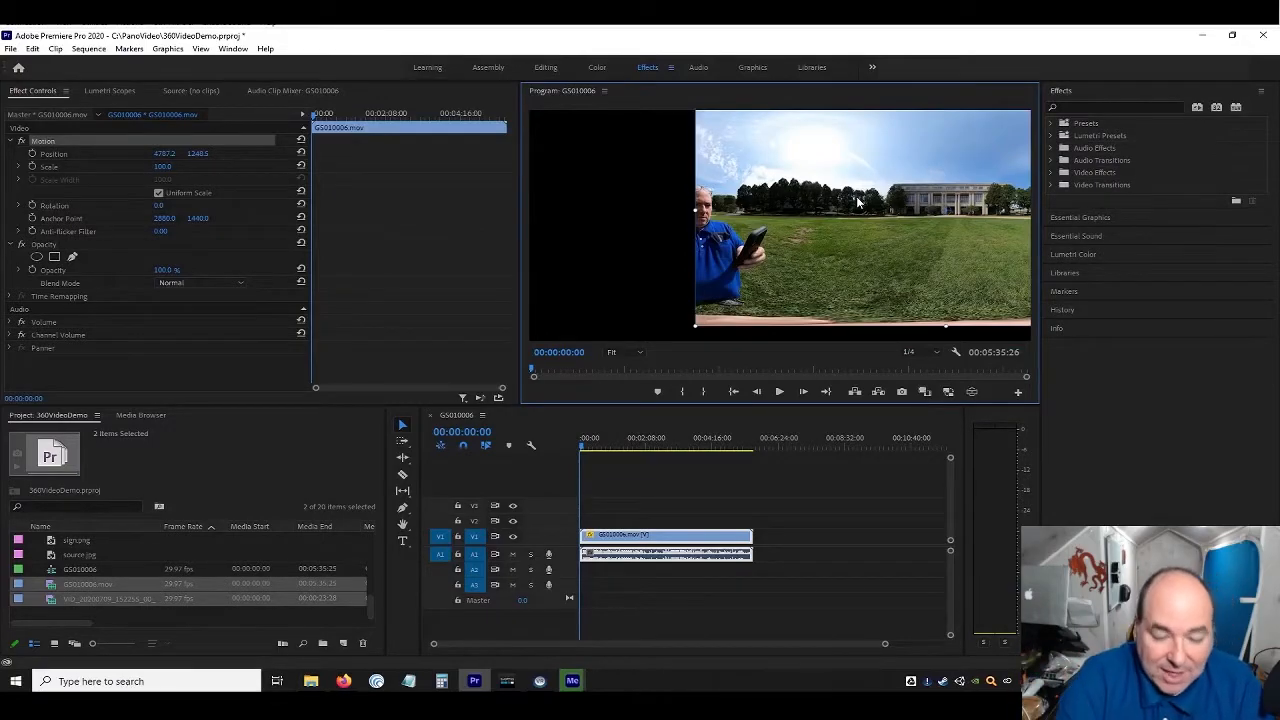
key("ctrl+z")
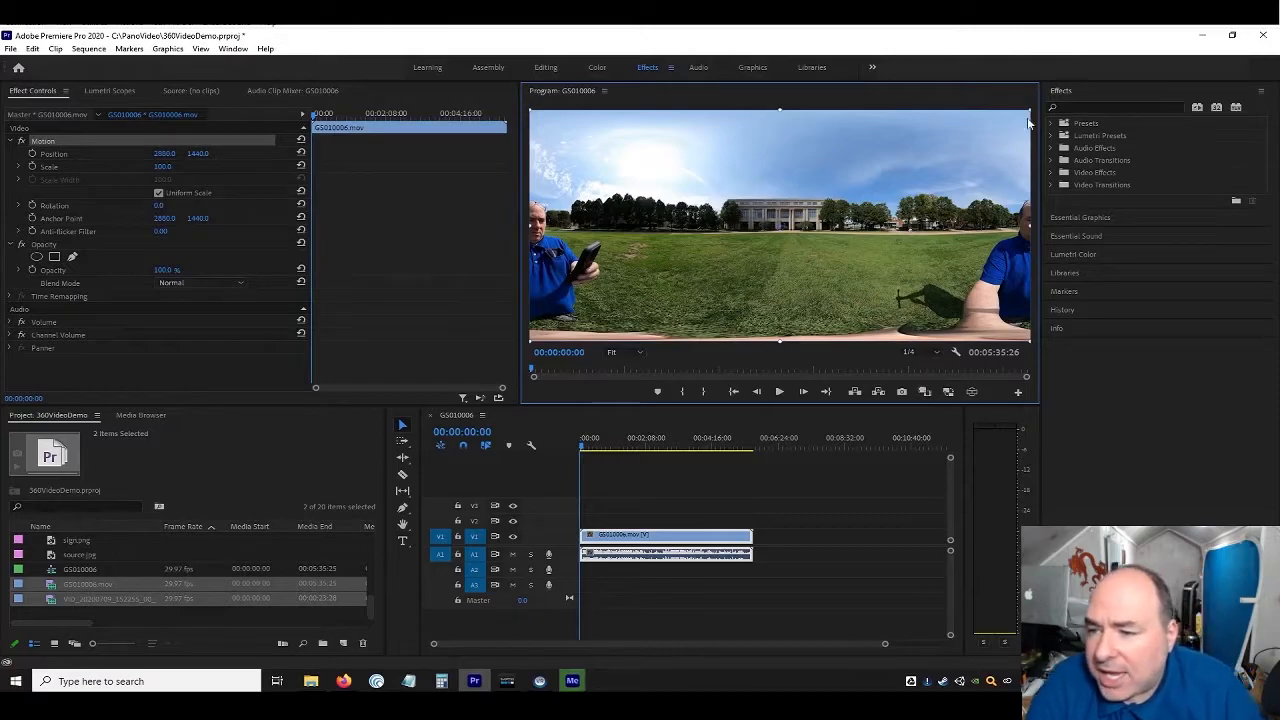
Apply the VR Rotate Sphere effect from the Immersive Video effects to the GS010006.mov clip in the timeline
left_click(1052, 174)
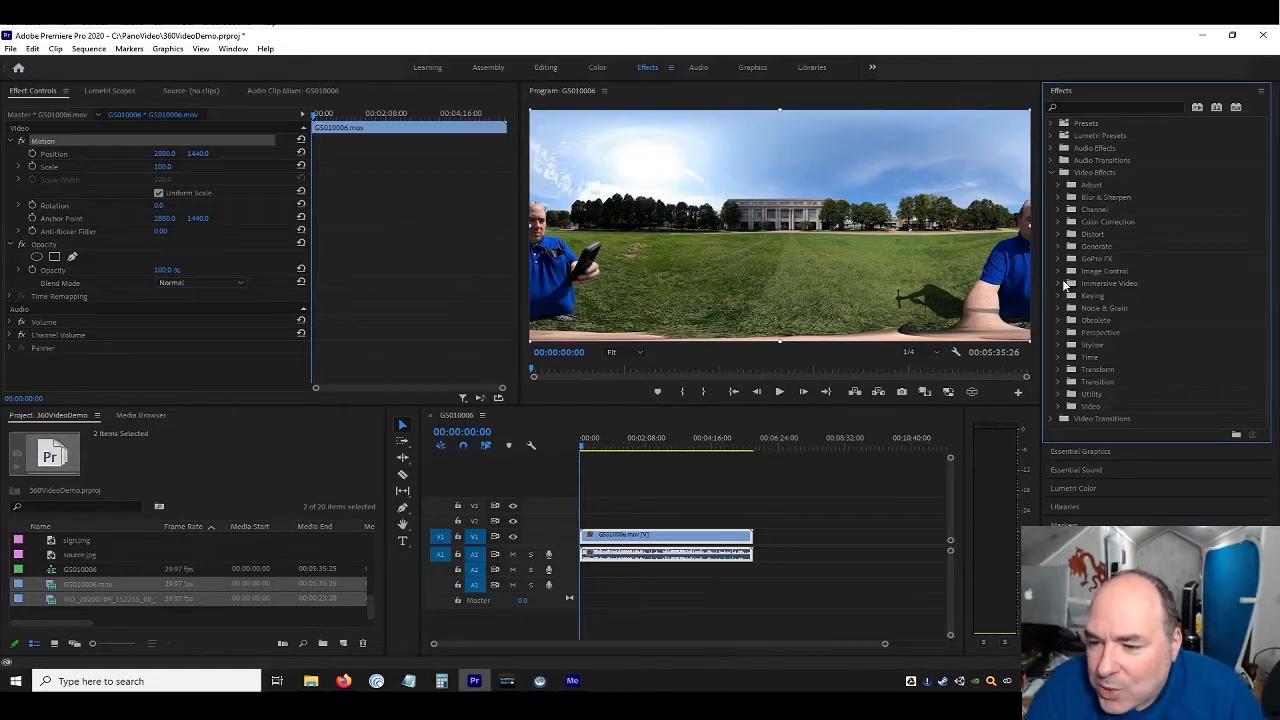
left_click(1059, 284)
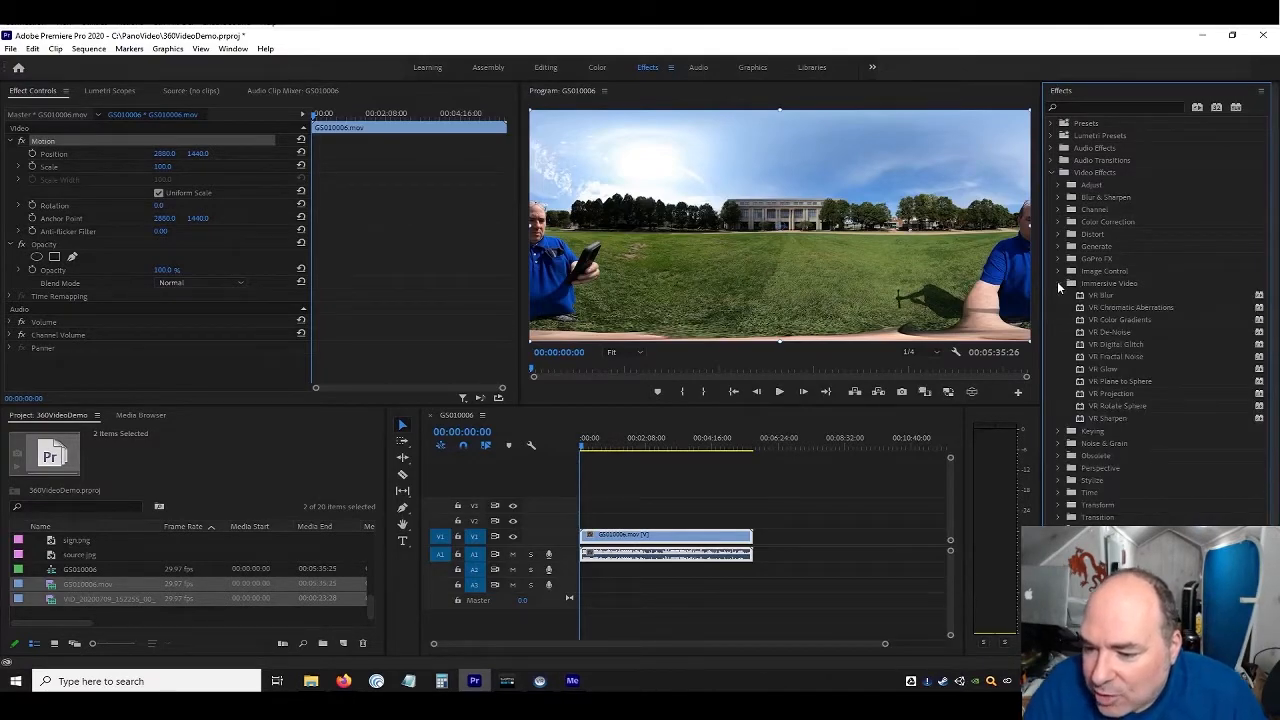
left_click(1135, 405)
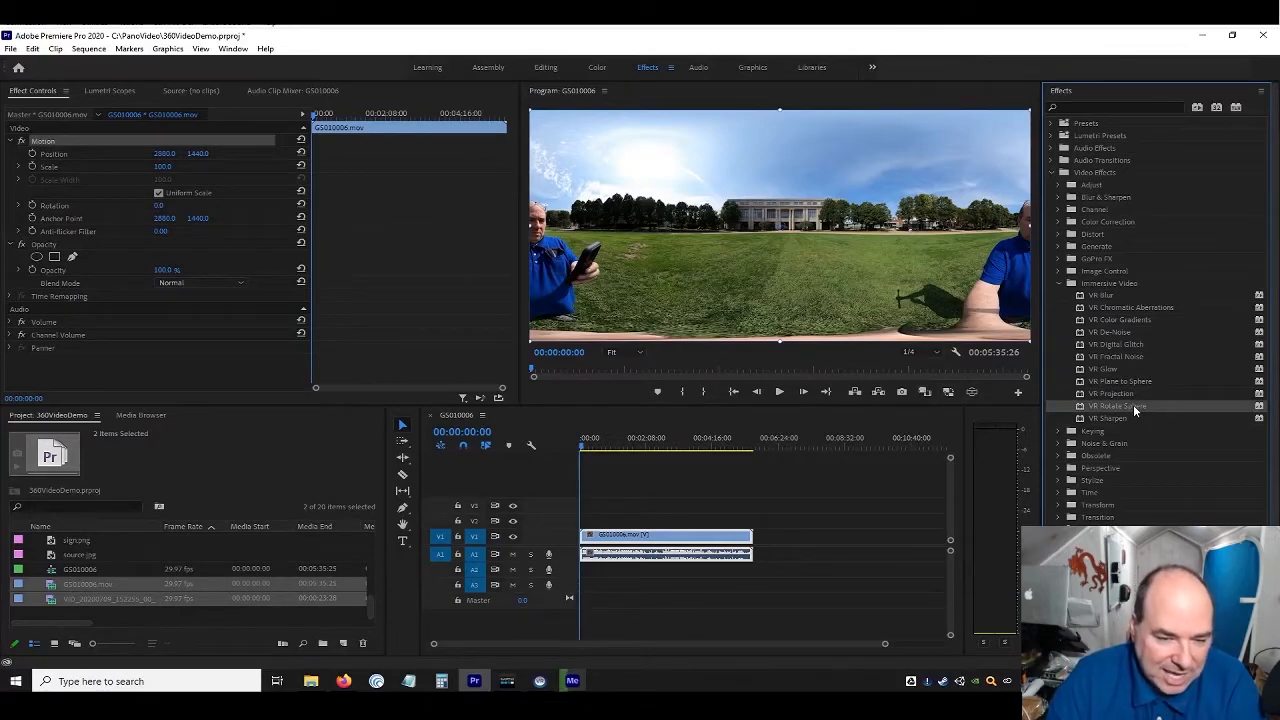
left_click_drag(1133, 404, 696, 537)
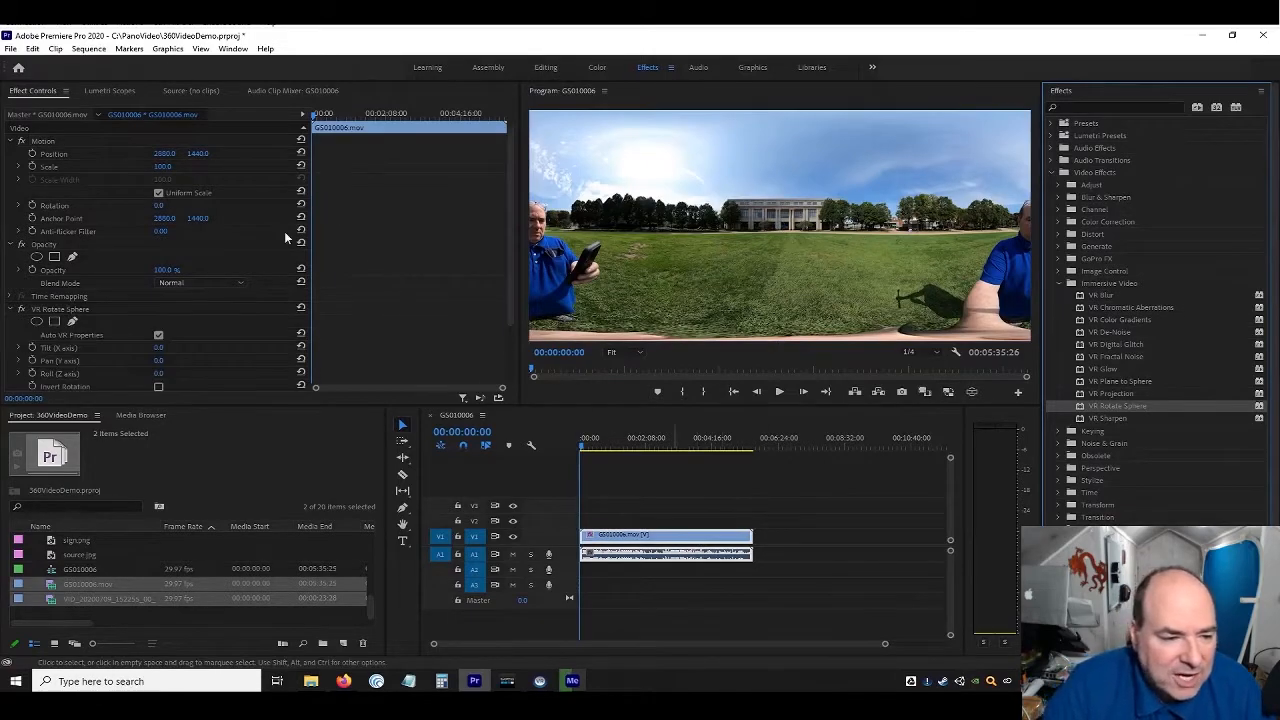
Try a VR Rotate Sphere tilt of -27° and roll of 110°, and reset both to 0°
scroll(188, 287, "down", 5)
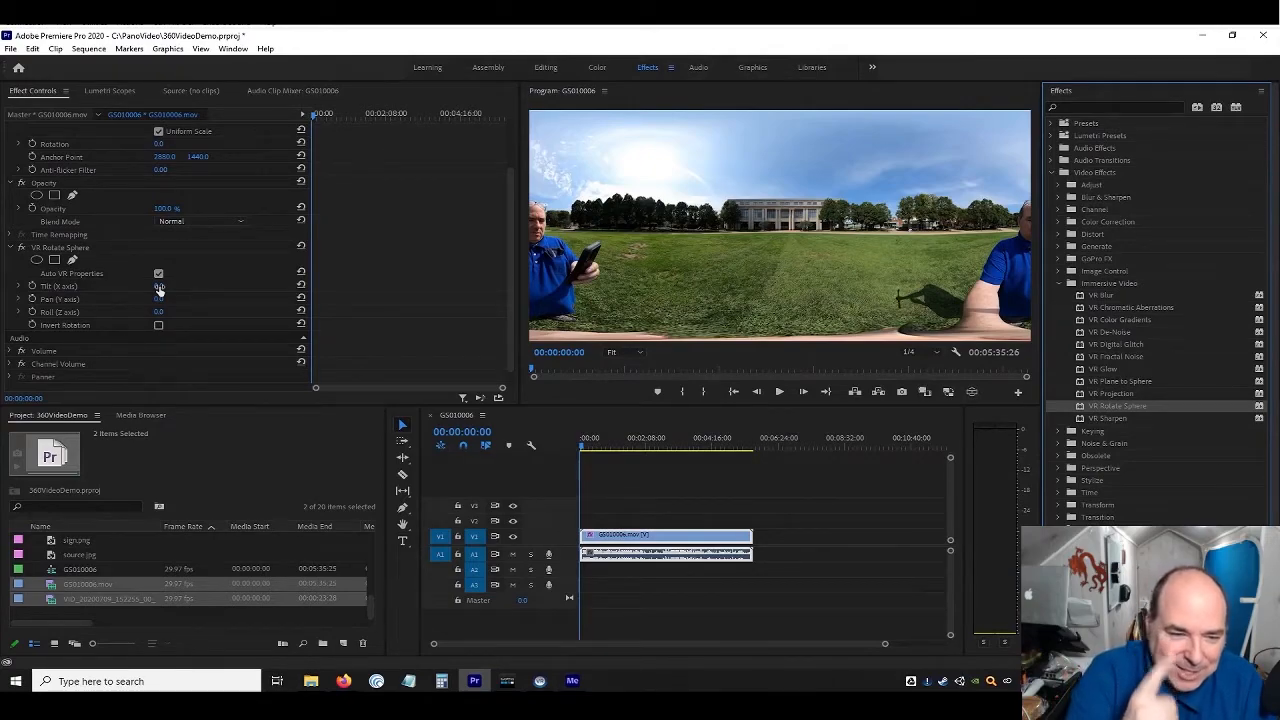
left_click_drag(159, 289, 188, 303)
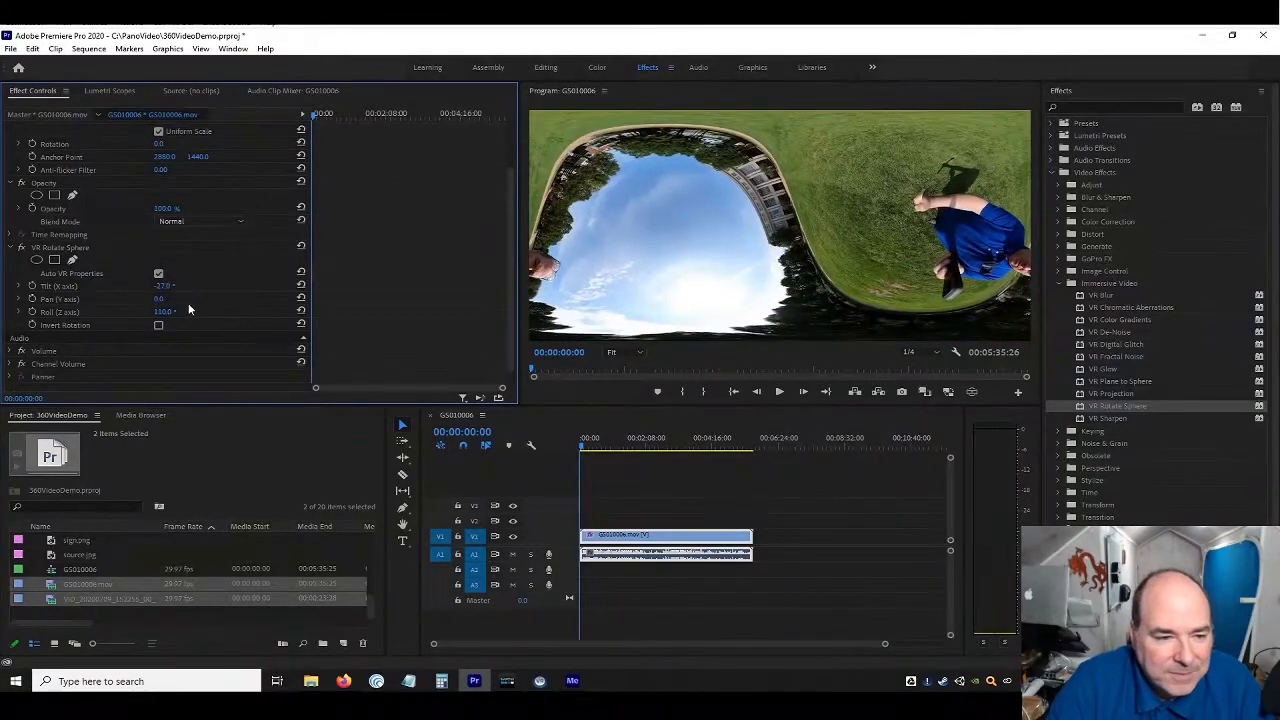
left_click(160, 286)
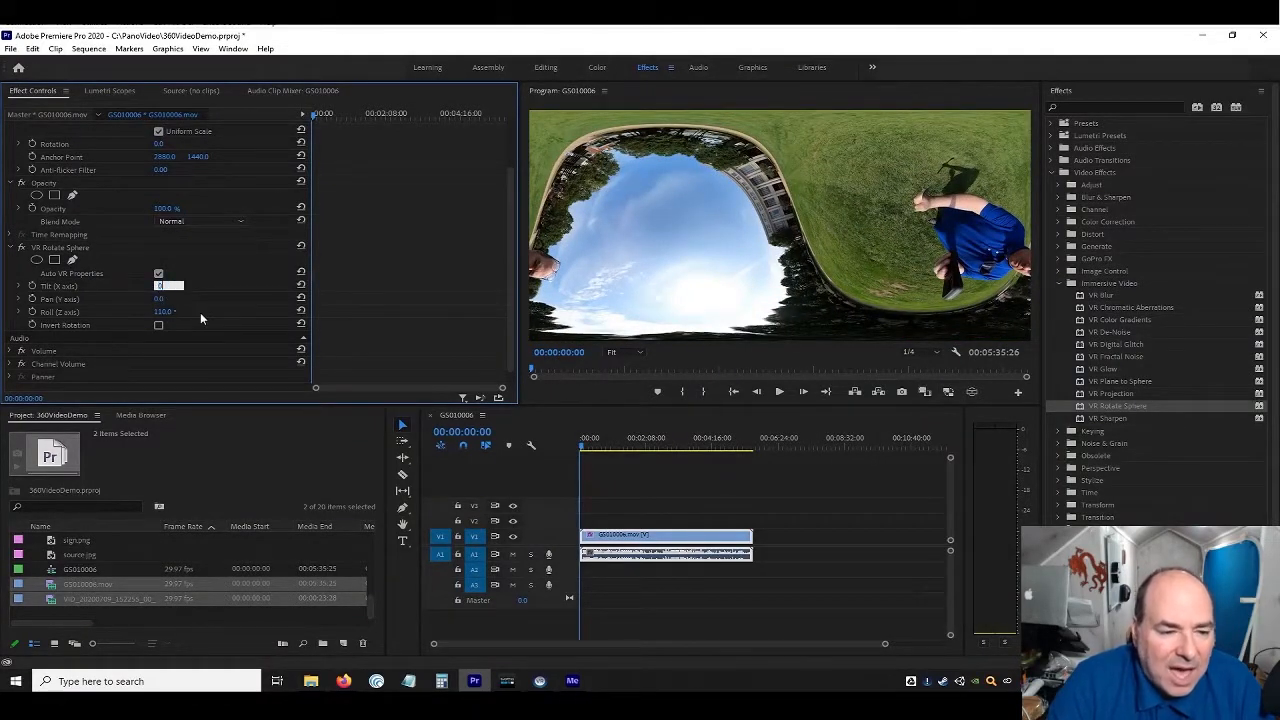
left_click(163, 312)
type("0")
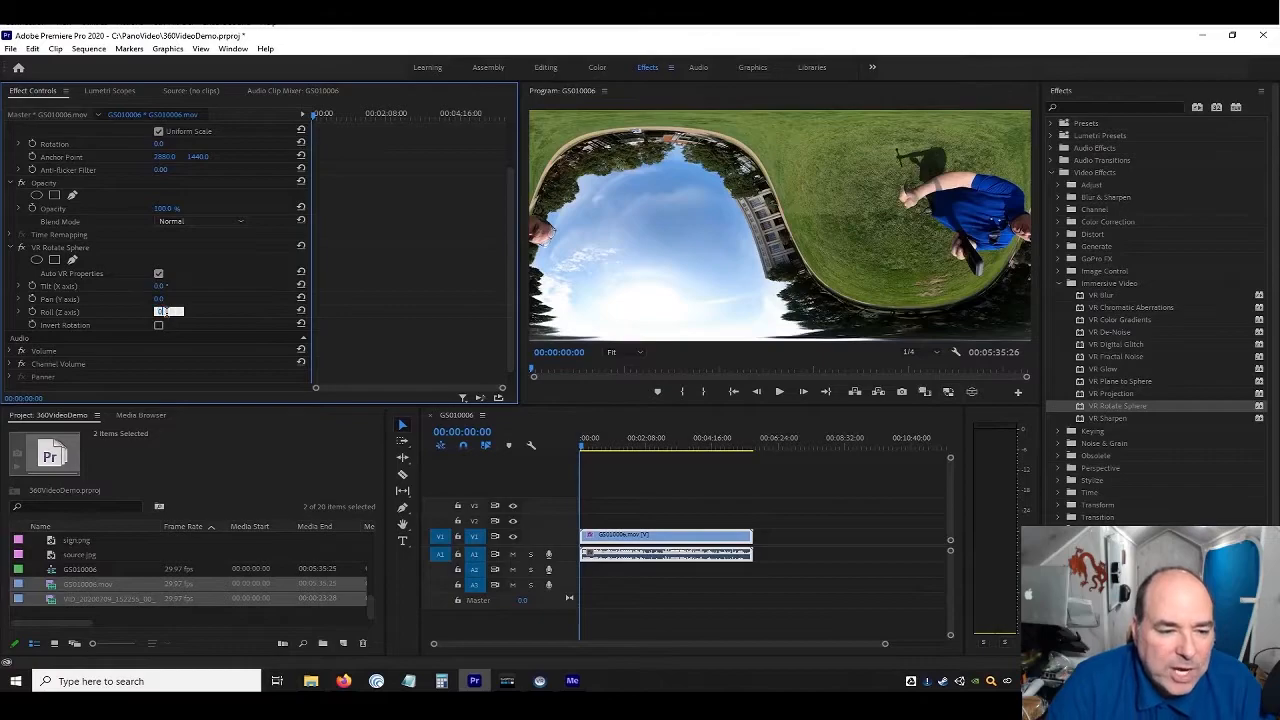
key("Return")
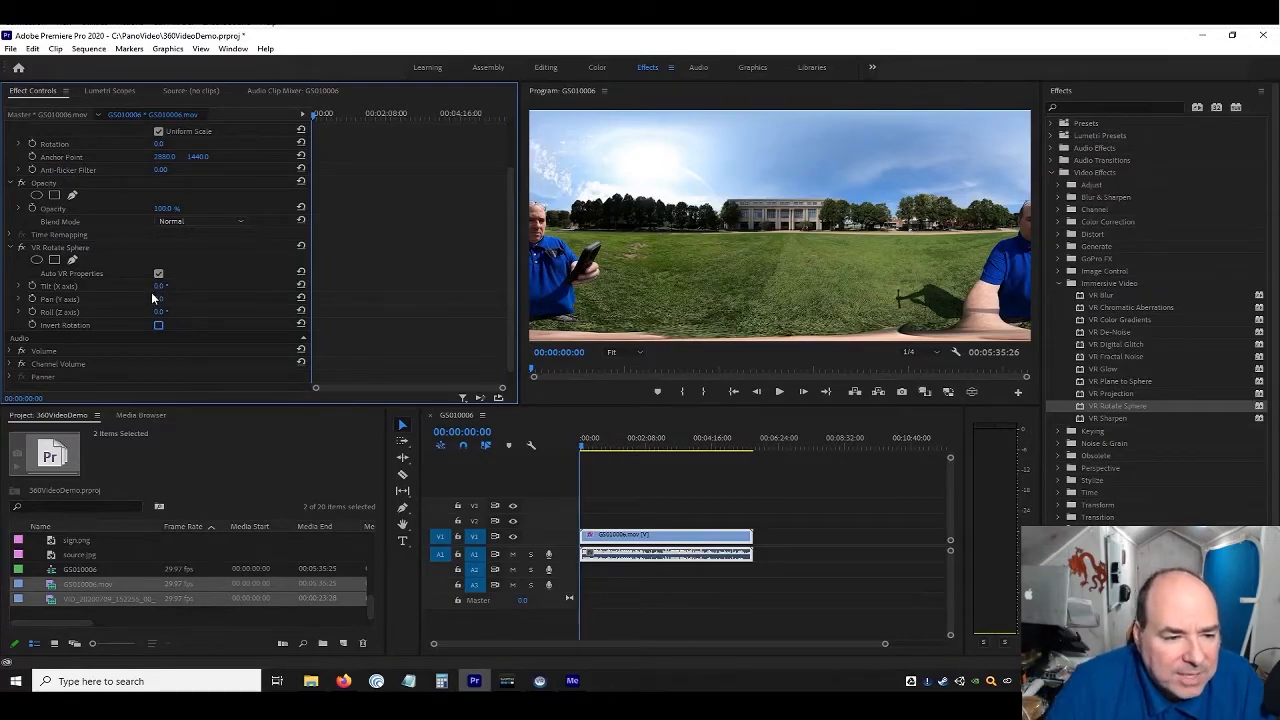
Set the VR Rotate Sphere pan to 179° to centre the man, checking it with VR video display on
left_click_drag(158, 299, 260, 295)
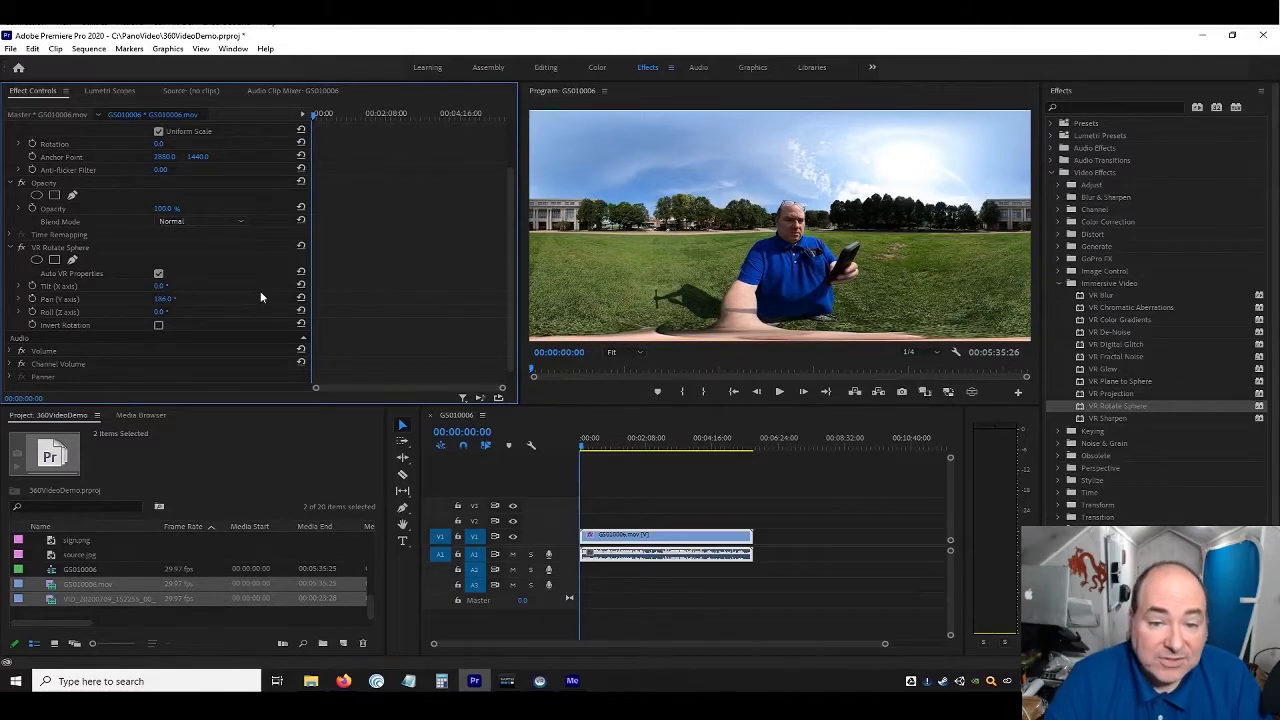
left_click(972, 392)
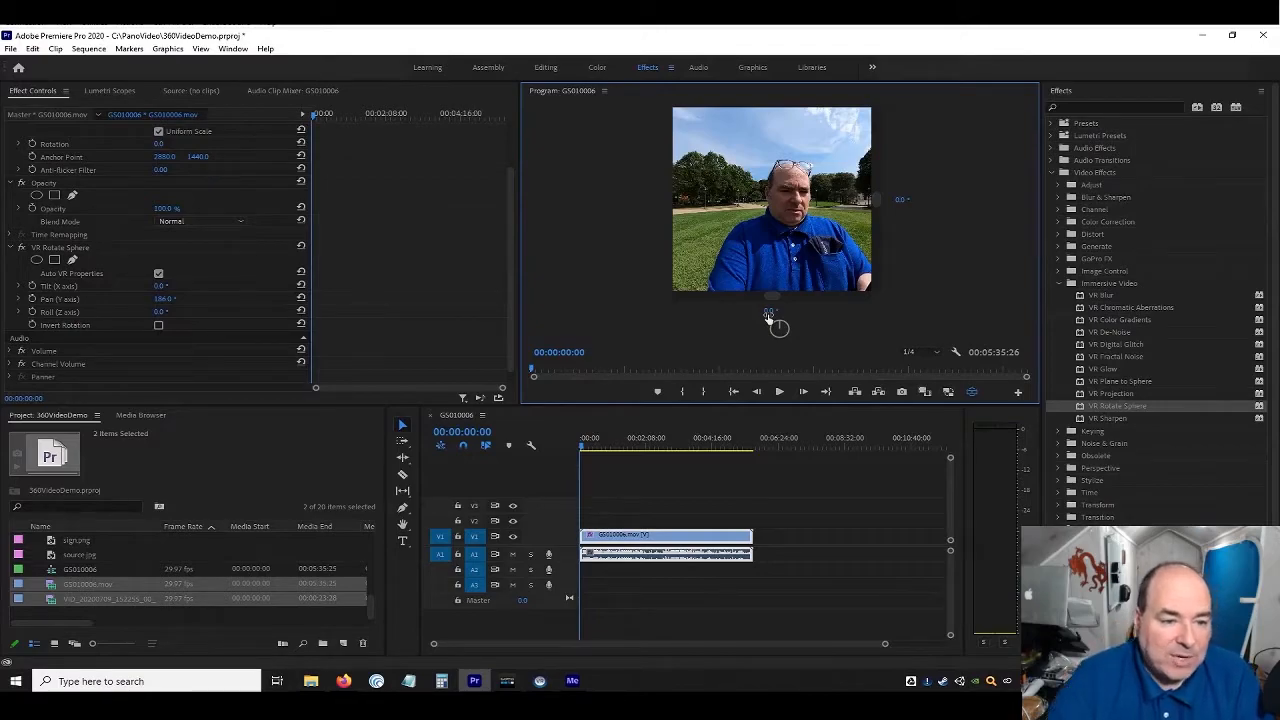
left_click_drag(164, 301, 154, 301)
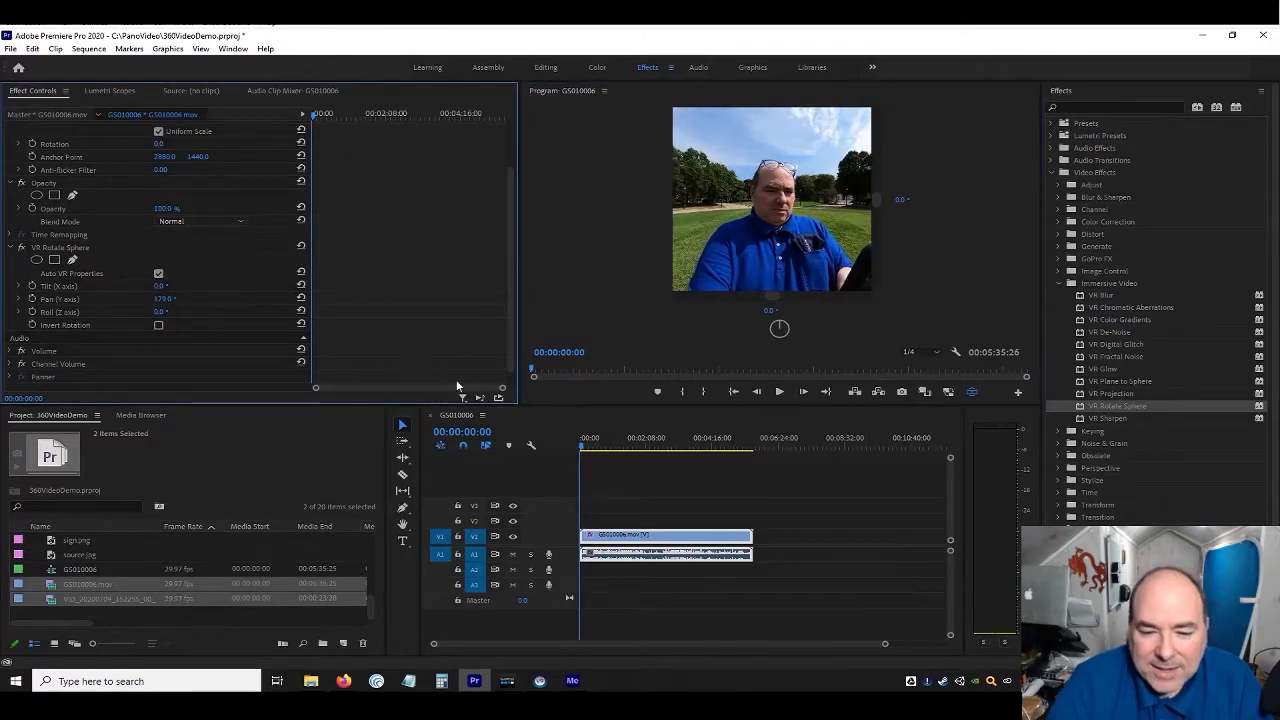
left_click(586, 447)
left_click_drag(586, 451, 570, 423)
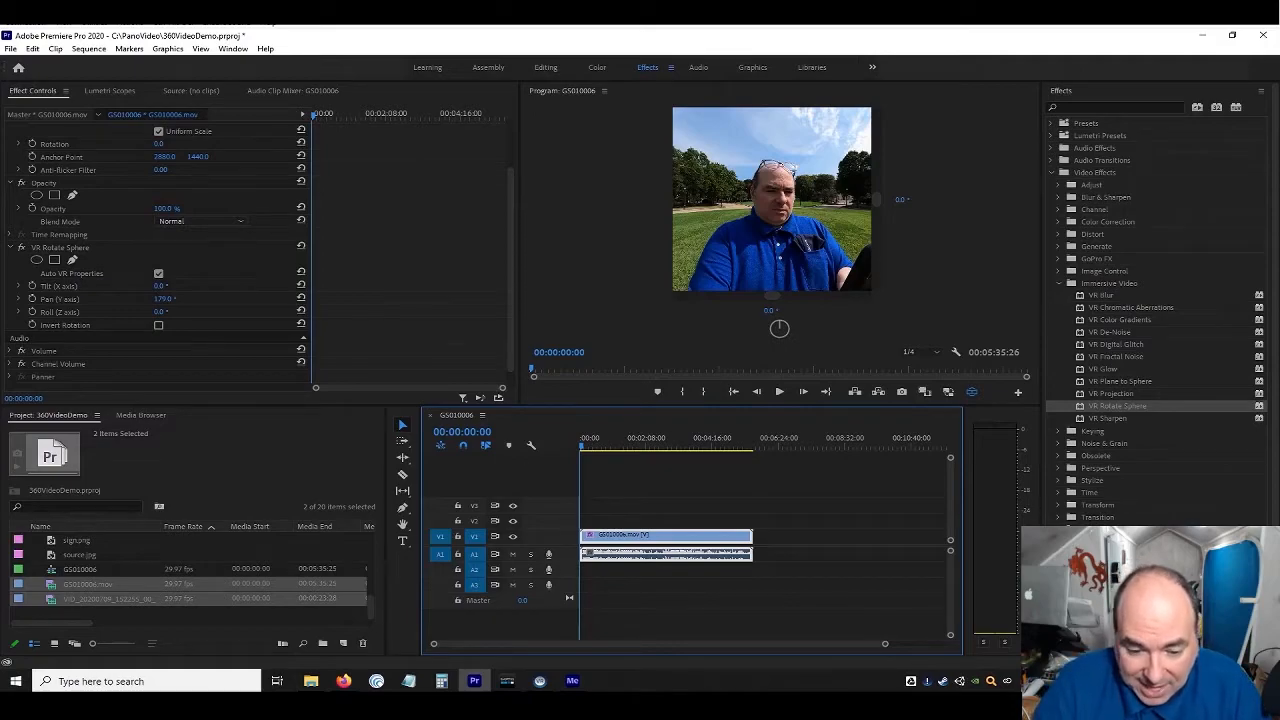
Check the proxy queue in Media Encoder, close it, and enable proxies in Premiere Pro's Program monitor
left_click(573, 681)
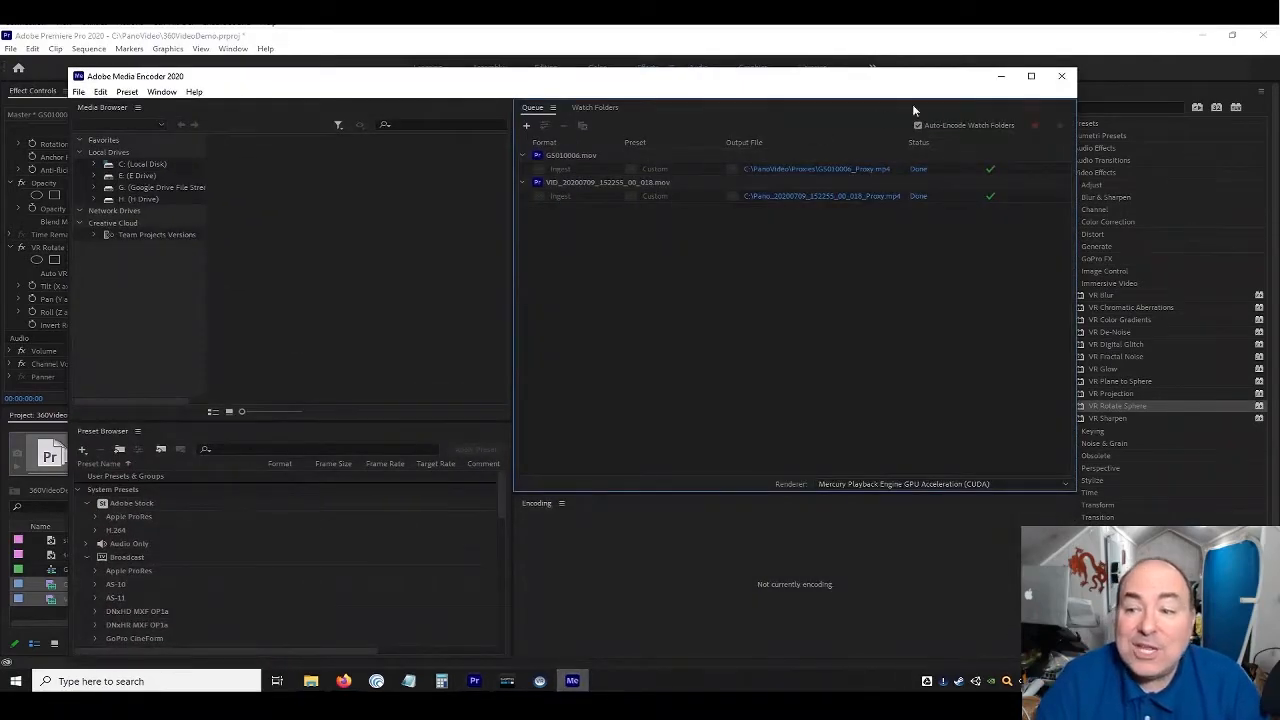
left_click(1062, 77)
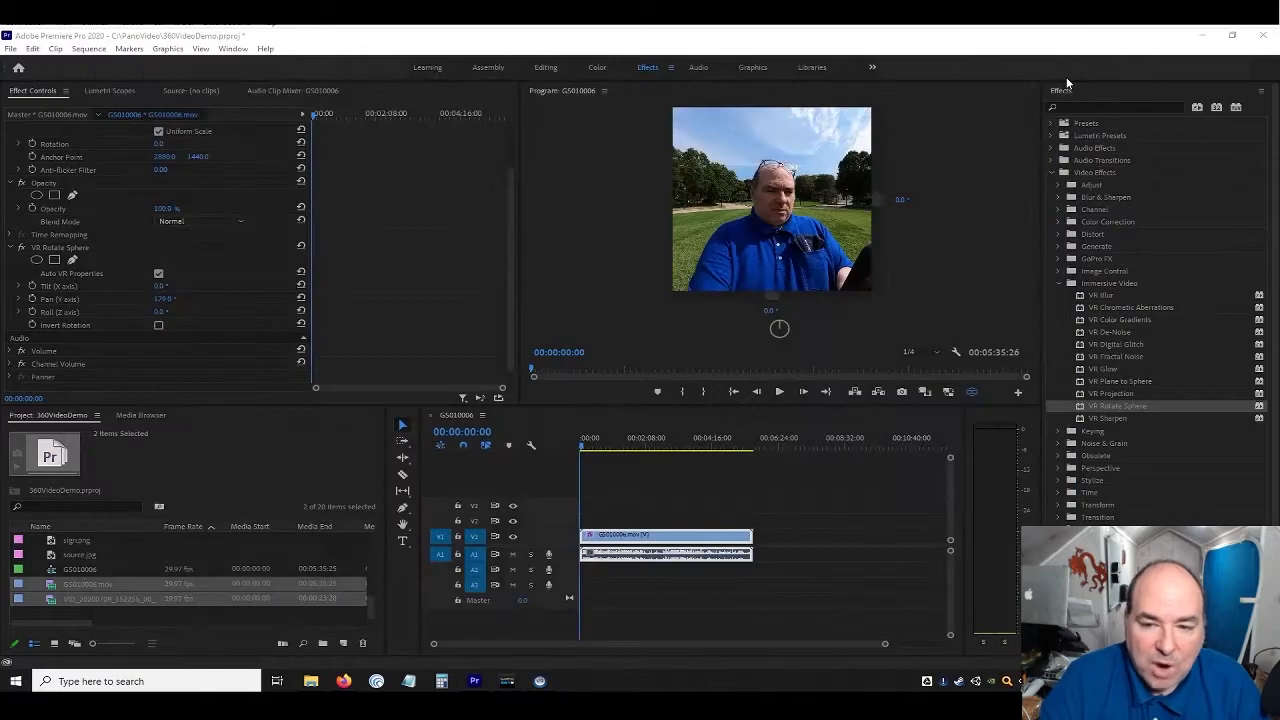
left_click(949, 392)
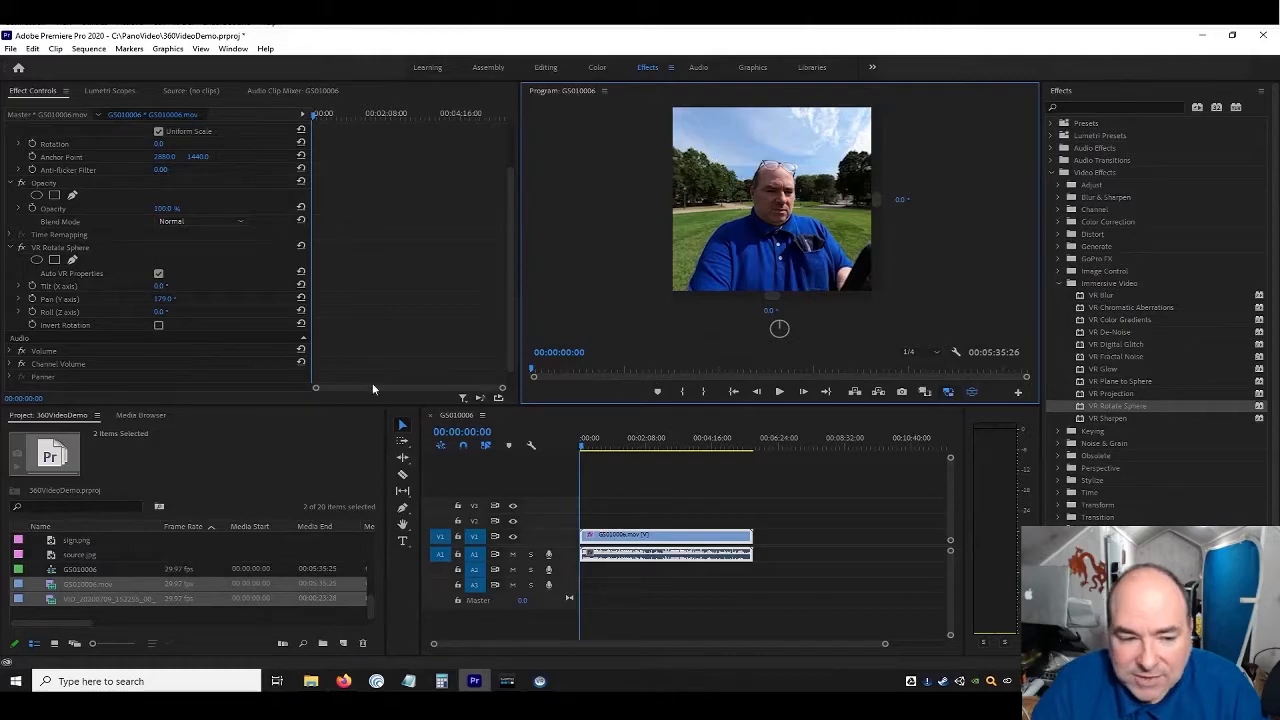
Look around the scene with proxies on, and return both VR view angles to 0°
left_click_drag(821, 199, 759, 218)
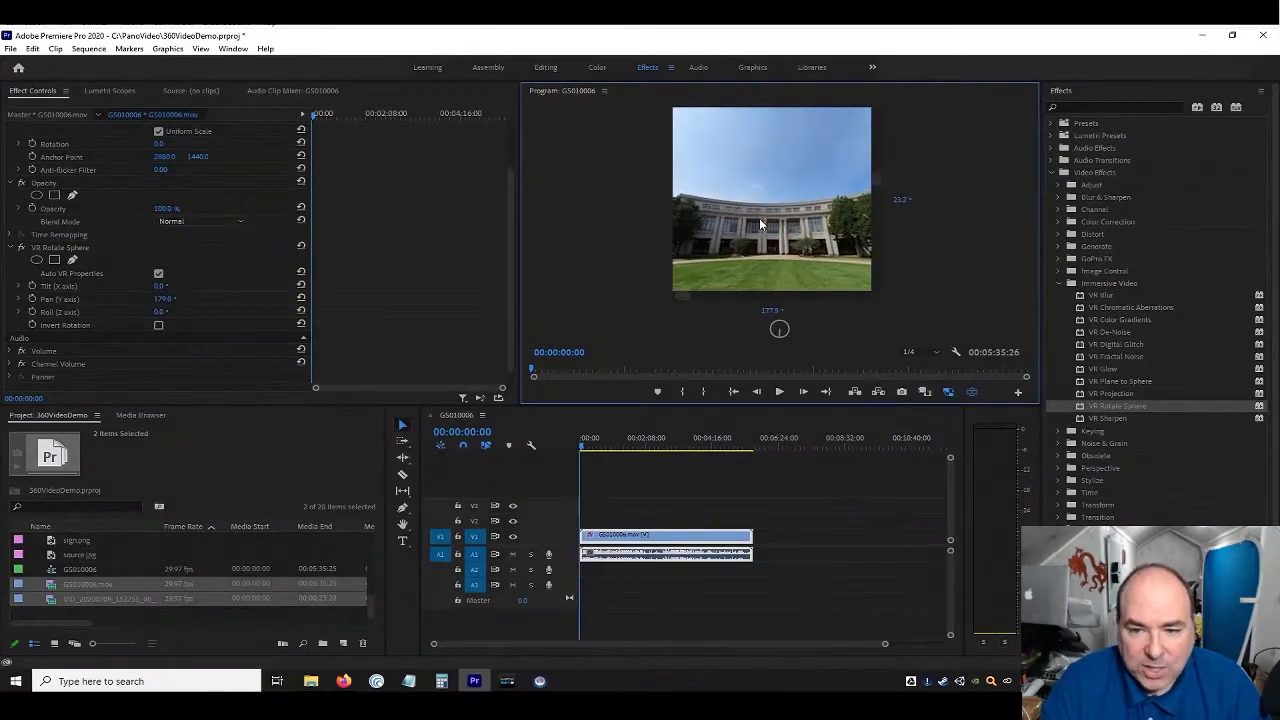
left_click(772, 310)
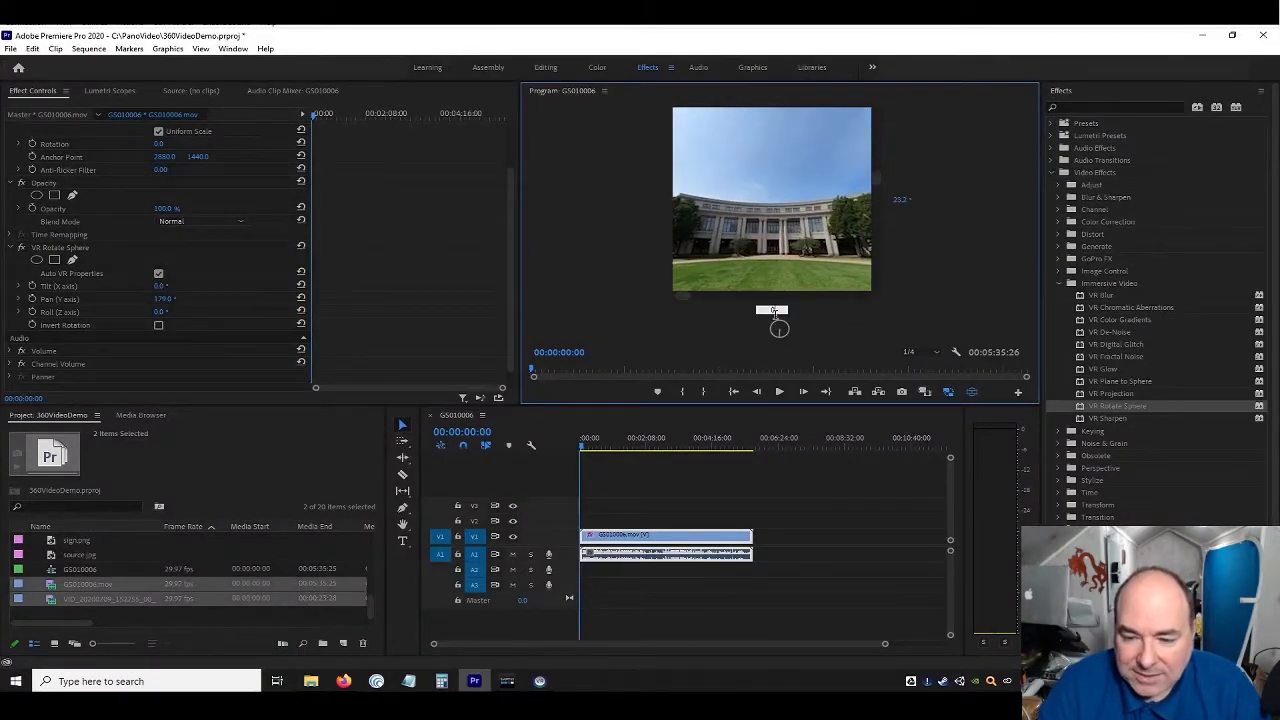
type("0")
key("Return")
left_click(899, 202)
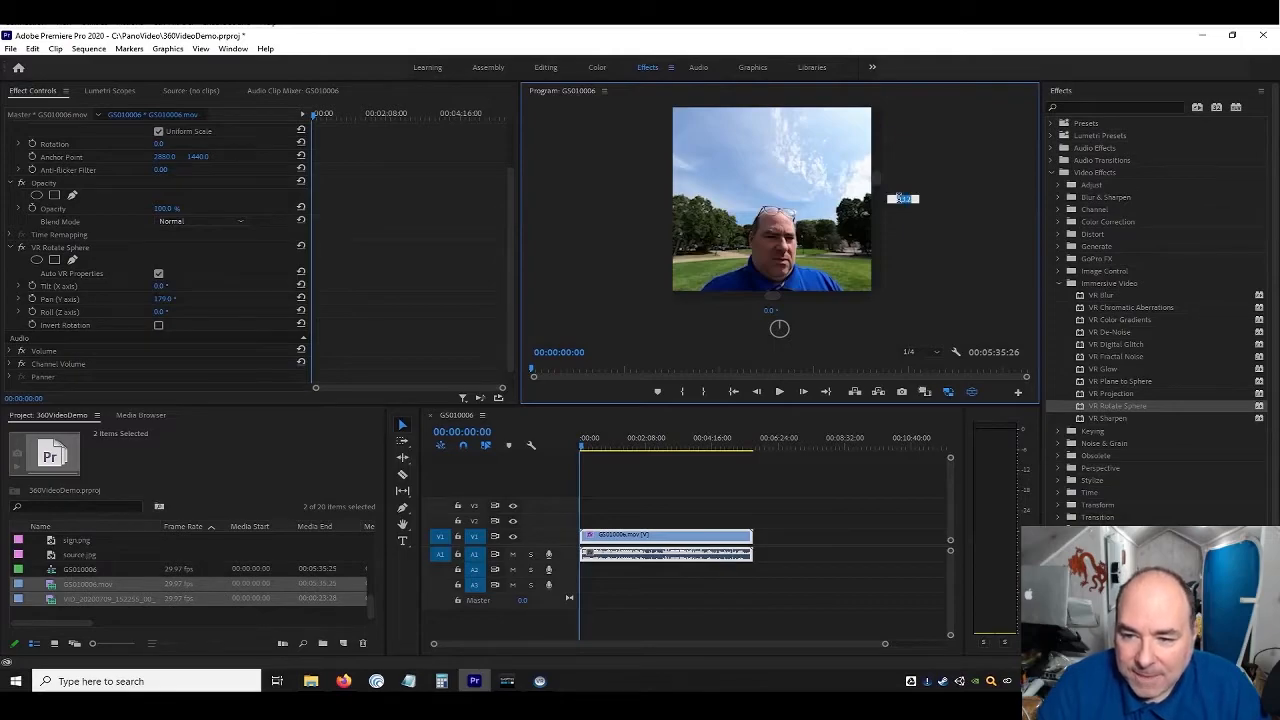
type("0")
key("Return")
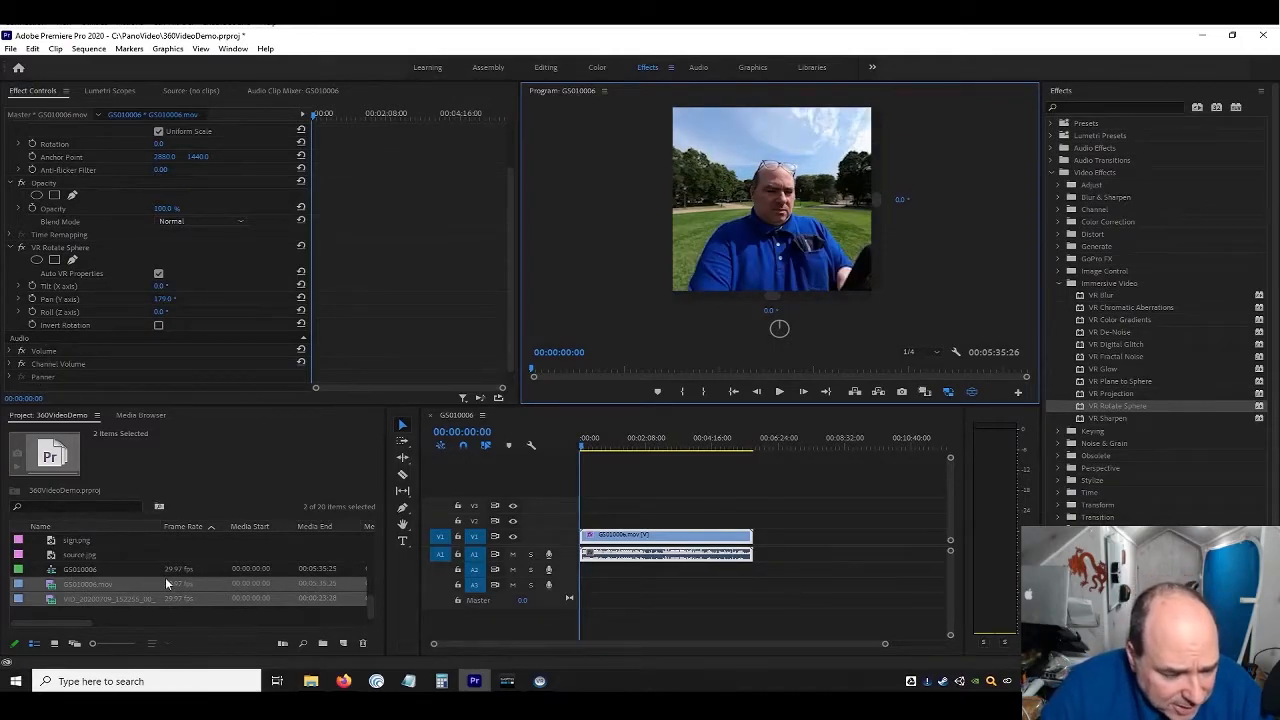
Look through the project items and the PanoVideo folder for a still 360 panorama, picking out R0010001.JPG
scroll(165, 585, "up", 2)
scroll(167, 583, "down", 1)
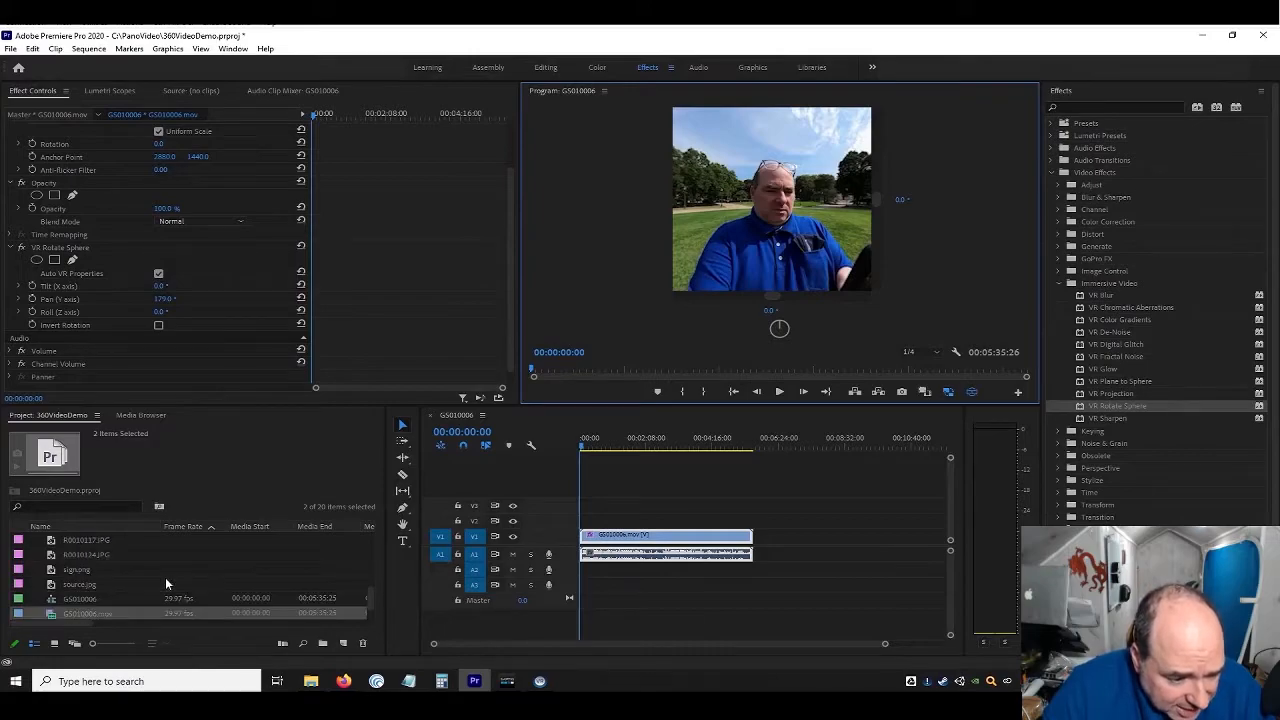
left_click(311, 681)
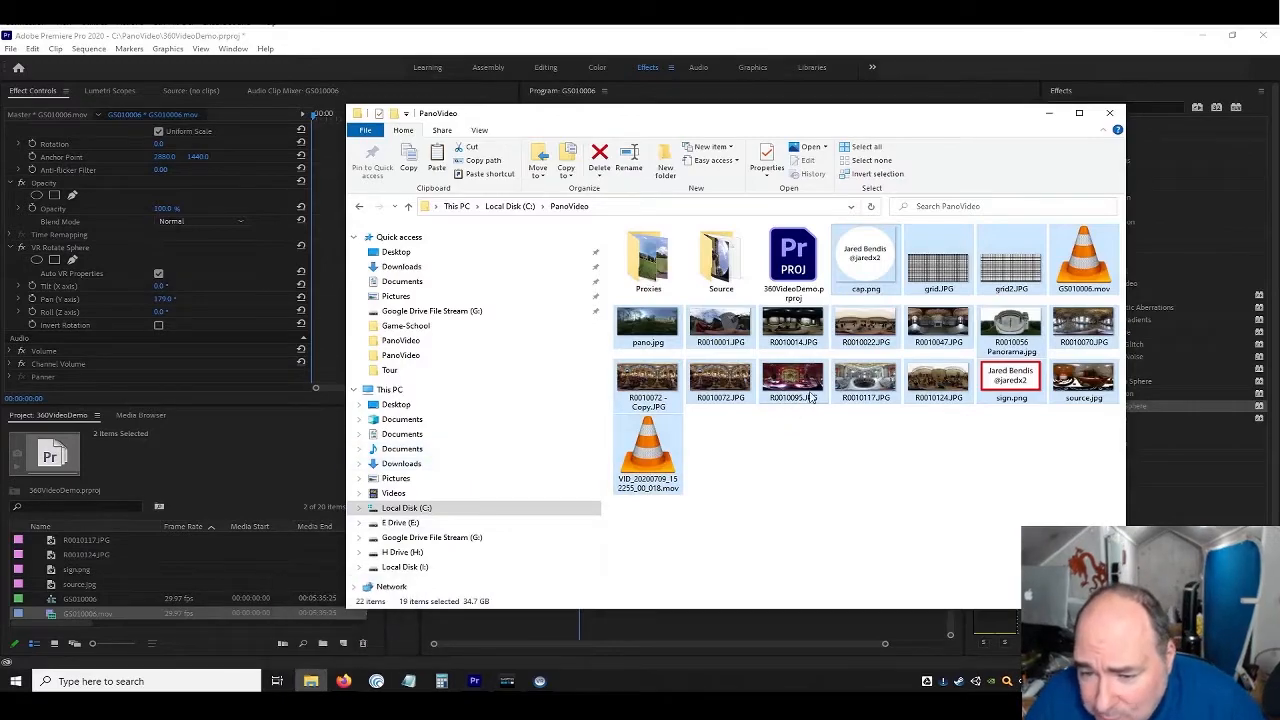
left_click(730, 326)
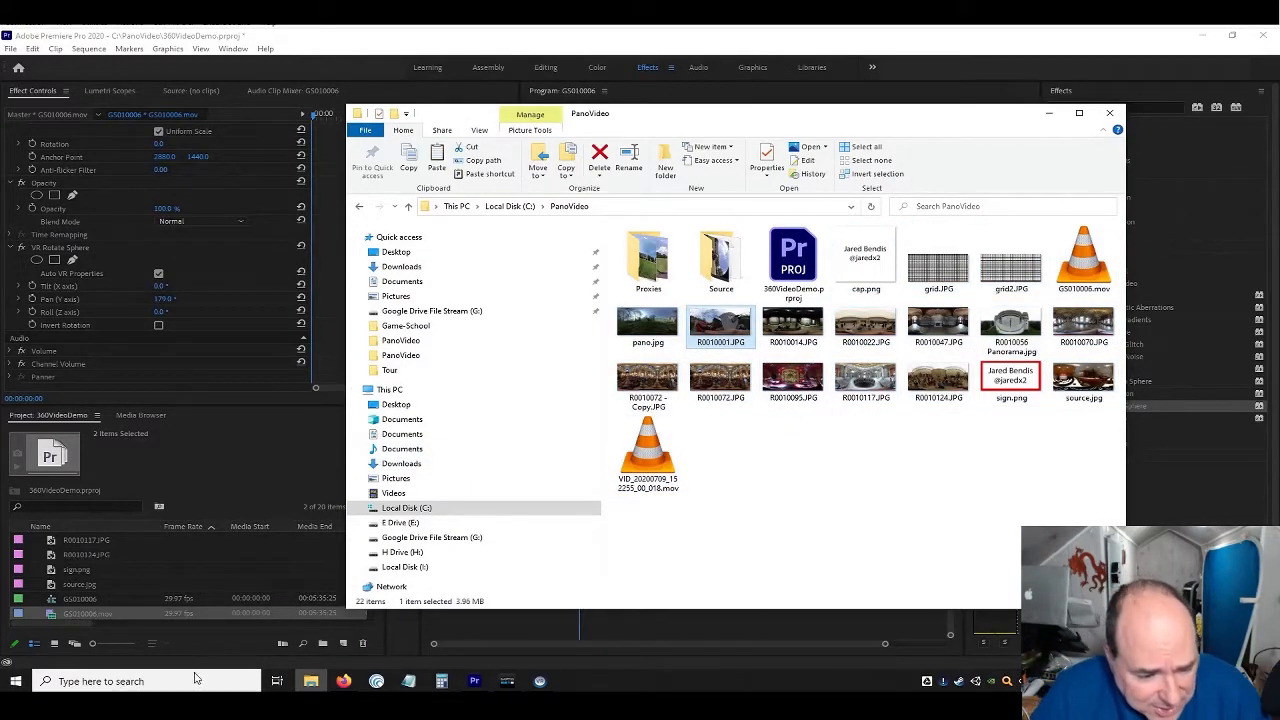
Place R0010001.JPG on track V1 after the GS010006.mov clip and extend it to end at about 00:13:33:03
left_click(116, 567)
scroll(116, 566, "up", 1)
scroll(116, 566, "up", 1)
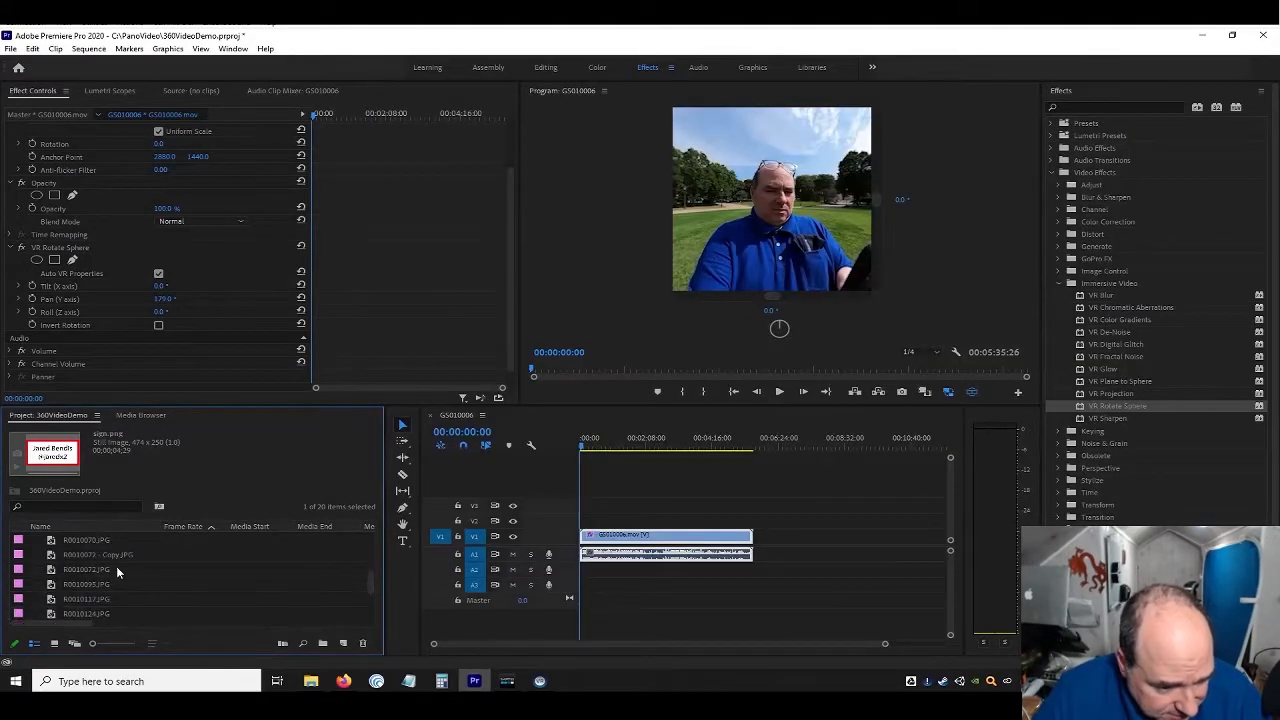
scroll(116, 567, "up", 1)
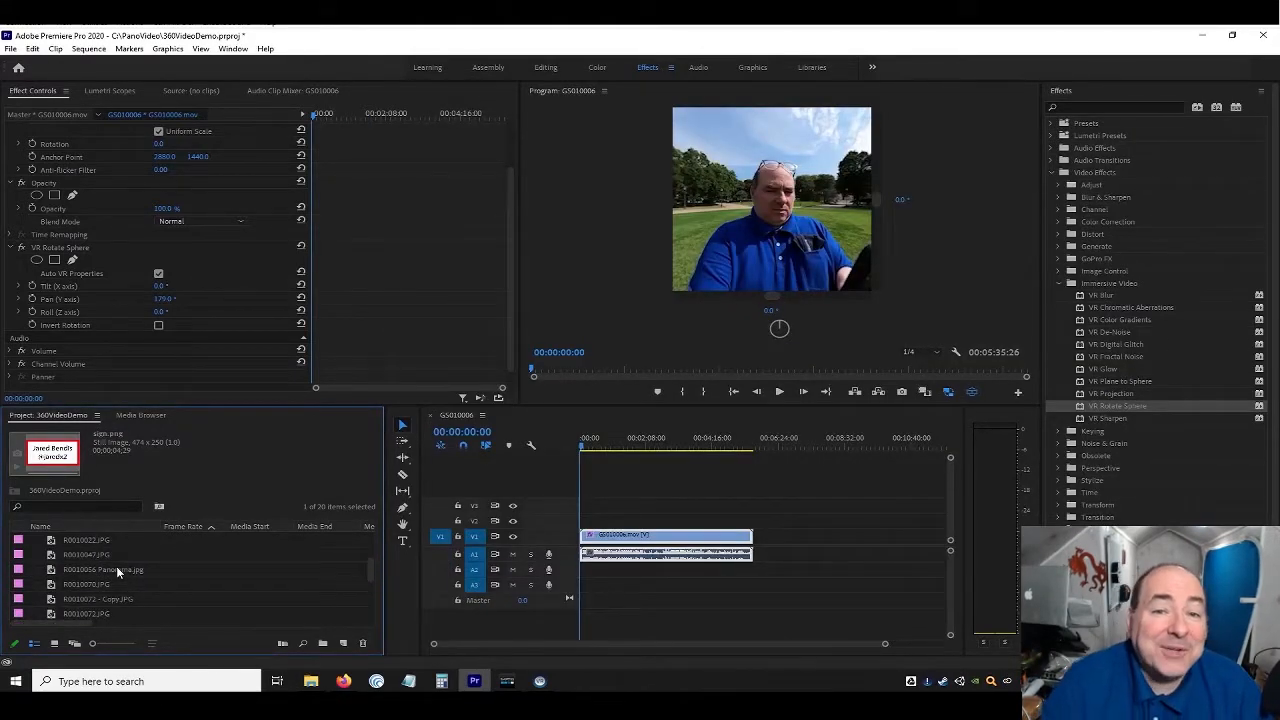
scroll(116, 566, "up", 2)
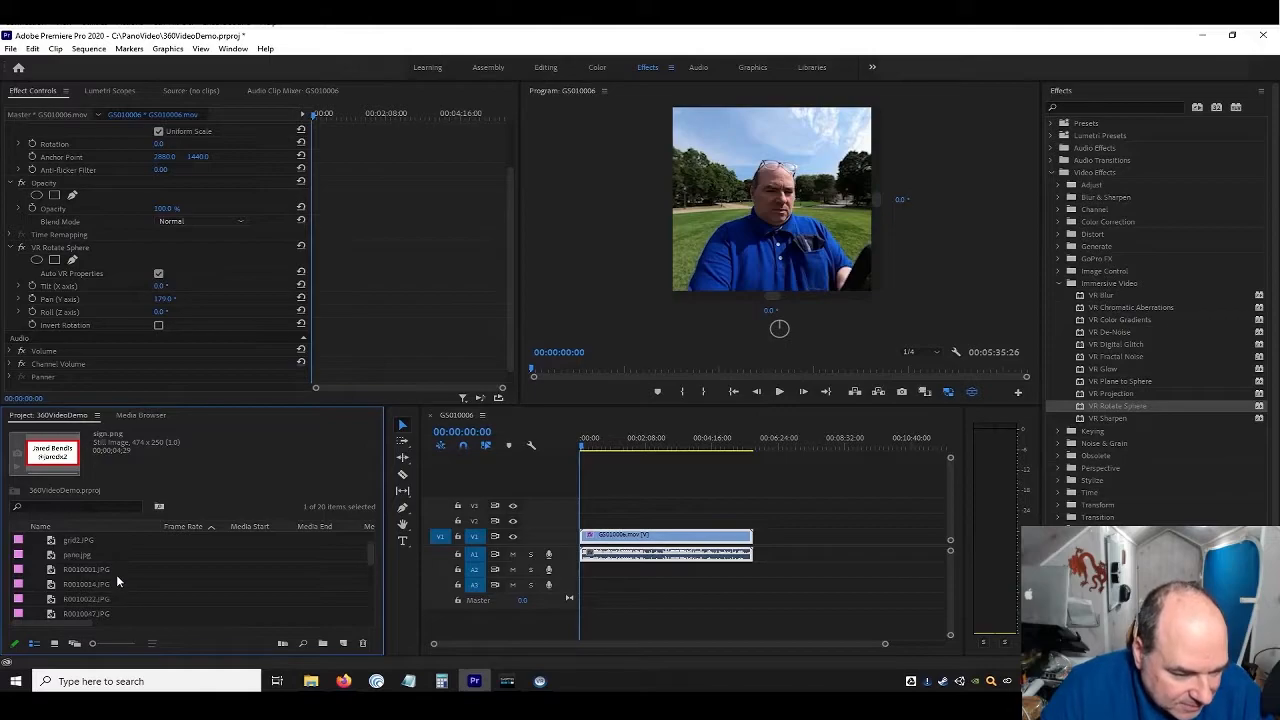
left_click_drag(106, 570, 926, 560)
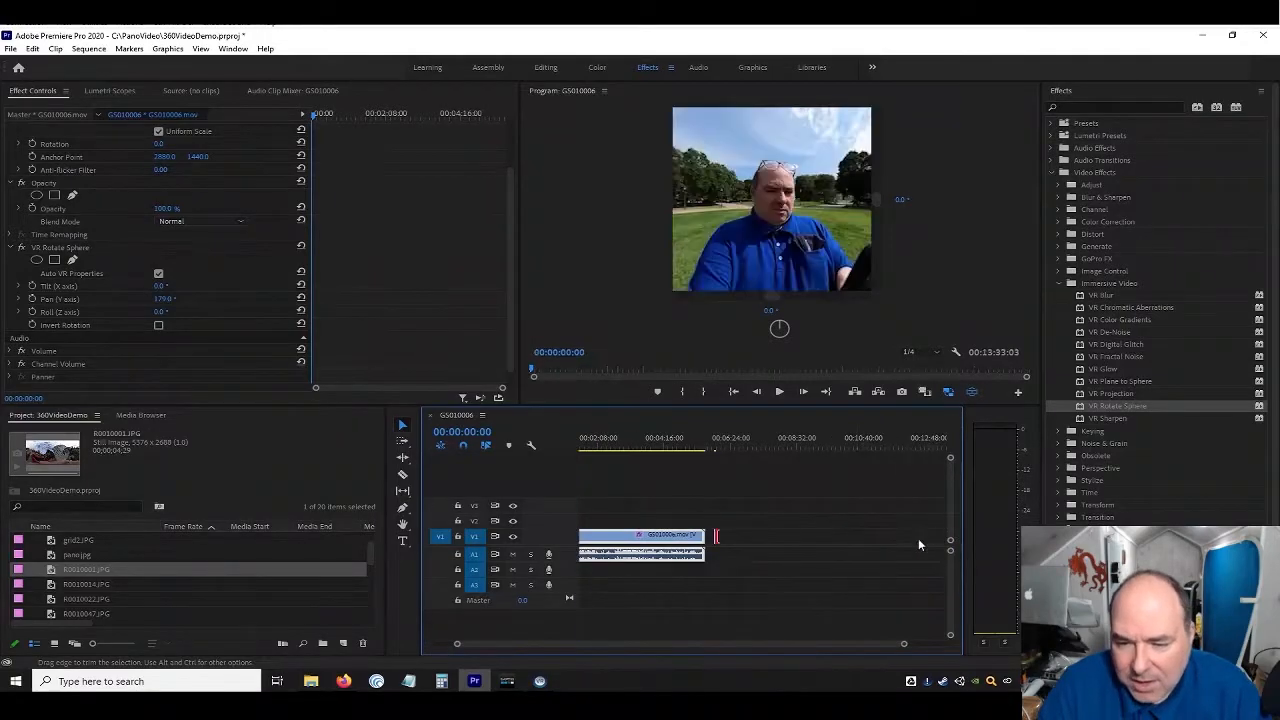
View the R0010001.JPG clip at 00:08:36:01 in the Program monitor, looking around the VR view and then at the flat panorama
left_click(800, 447)
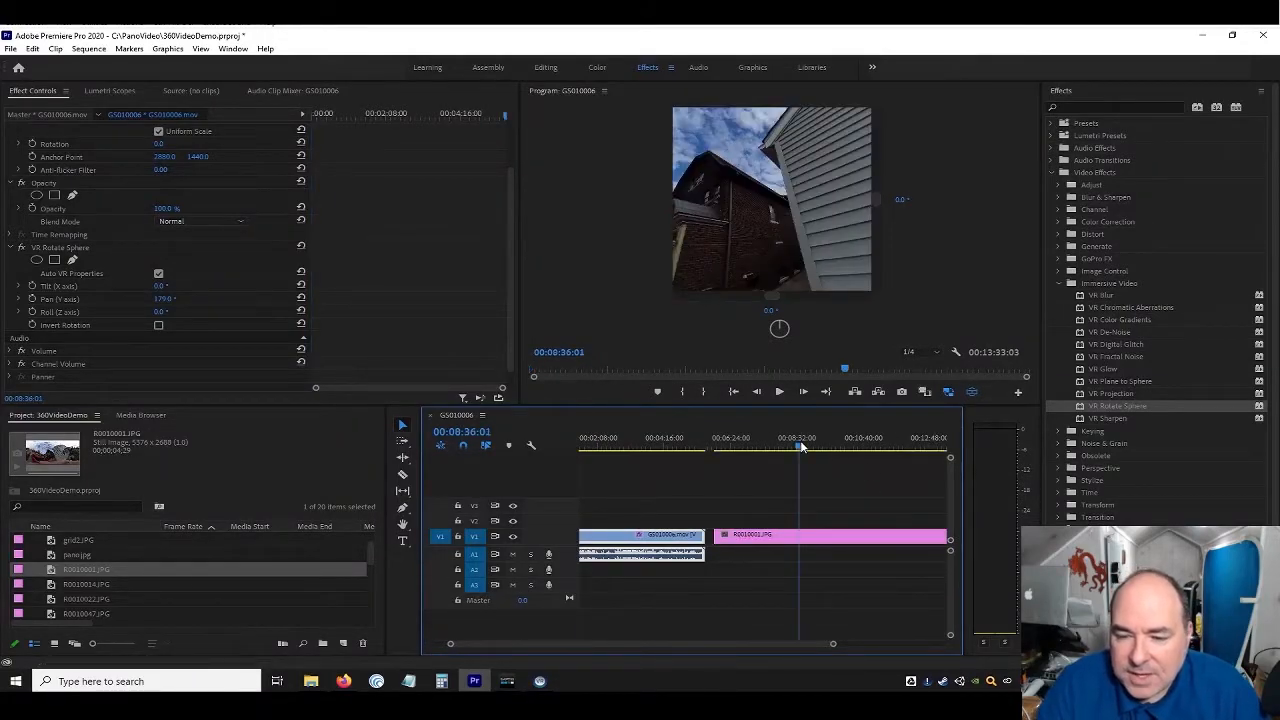
left_click_drag(792, 162, 800, 216)
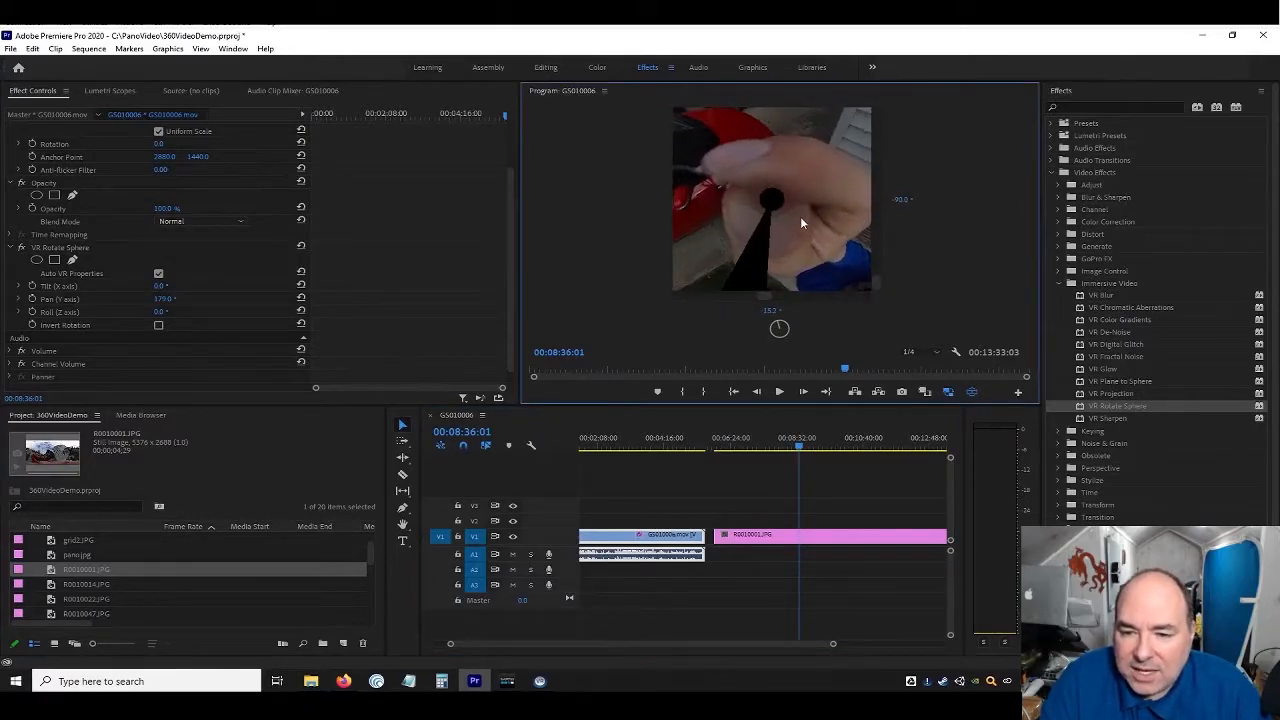
left_click_drag(752, 250, 785, 240)
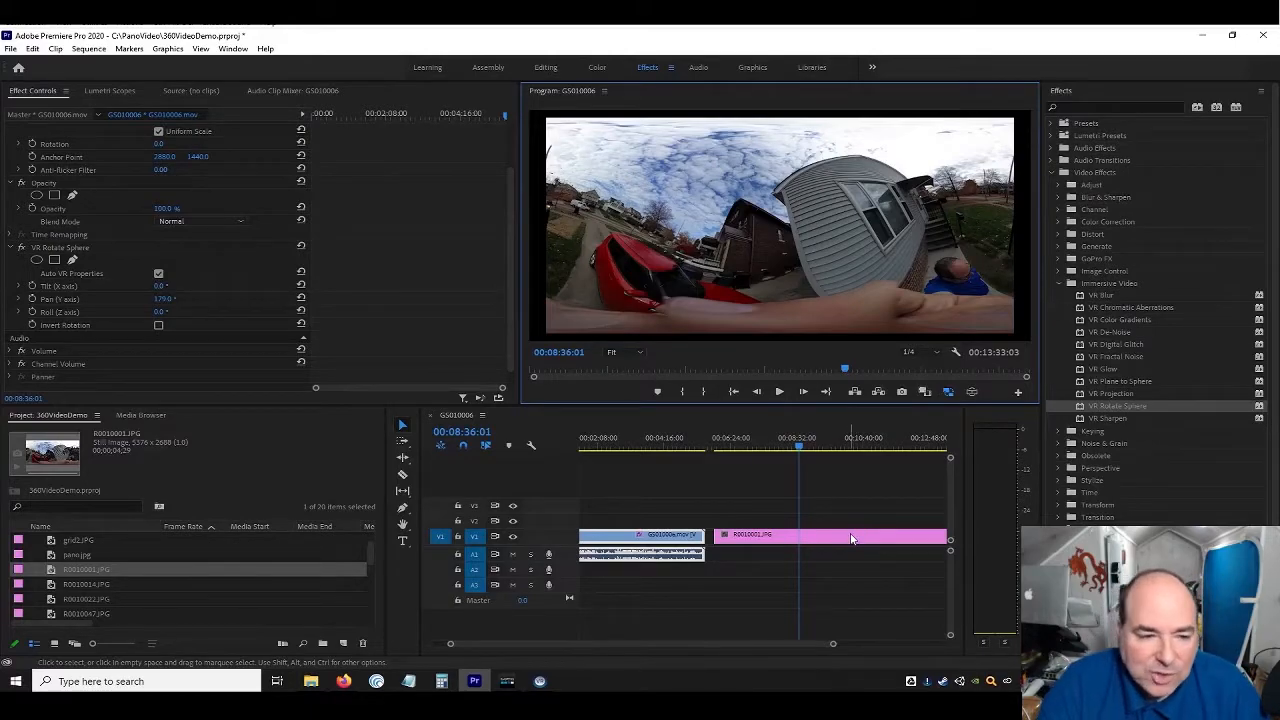
Scale the R0010001.JPG clip on the timeline to the sequence's frame size
left_click(759, 537)
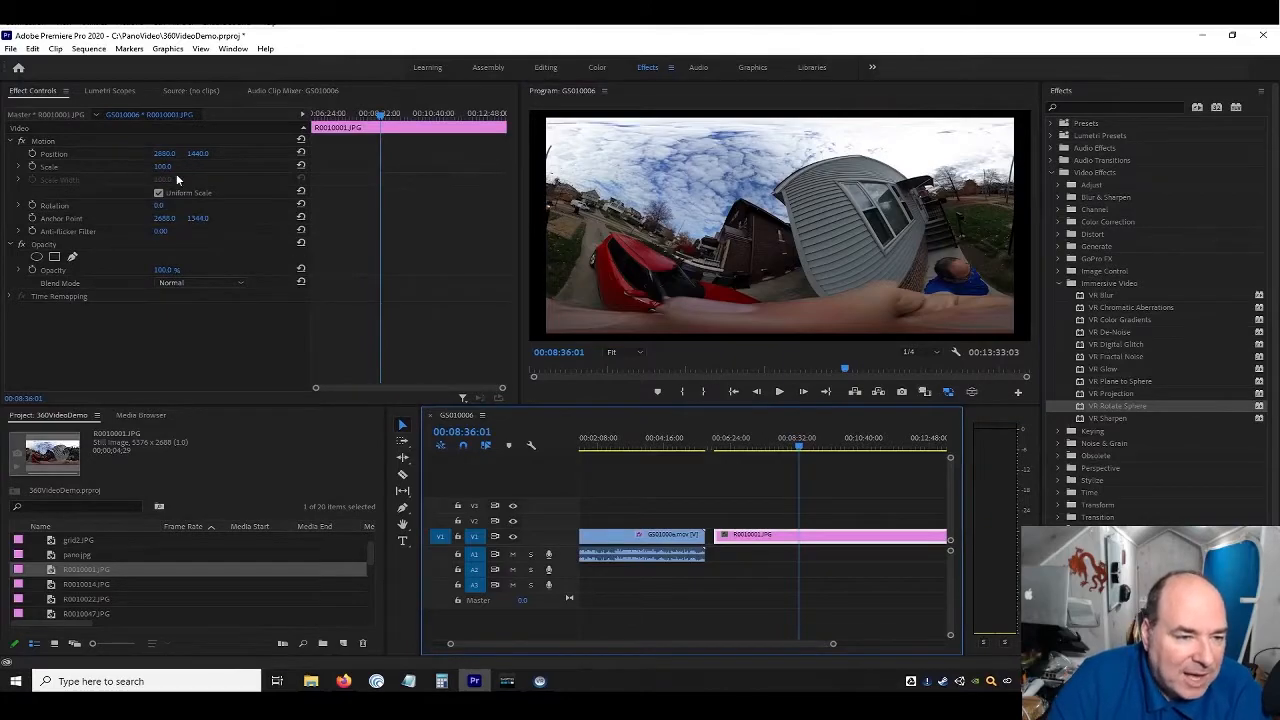
right_click(828, 545)
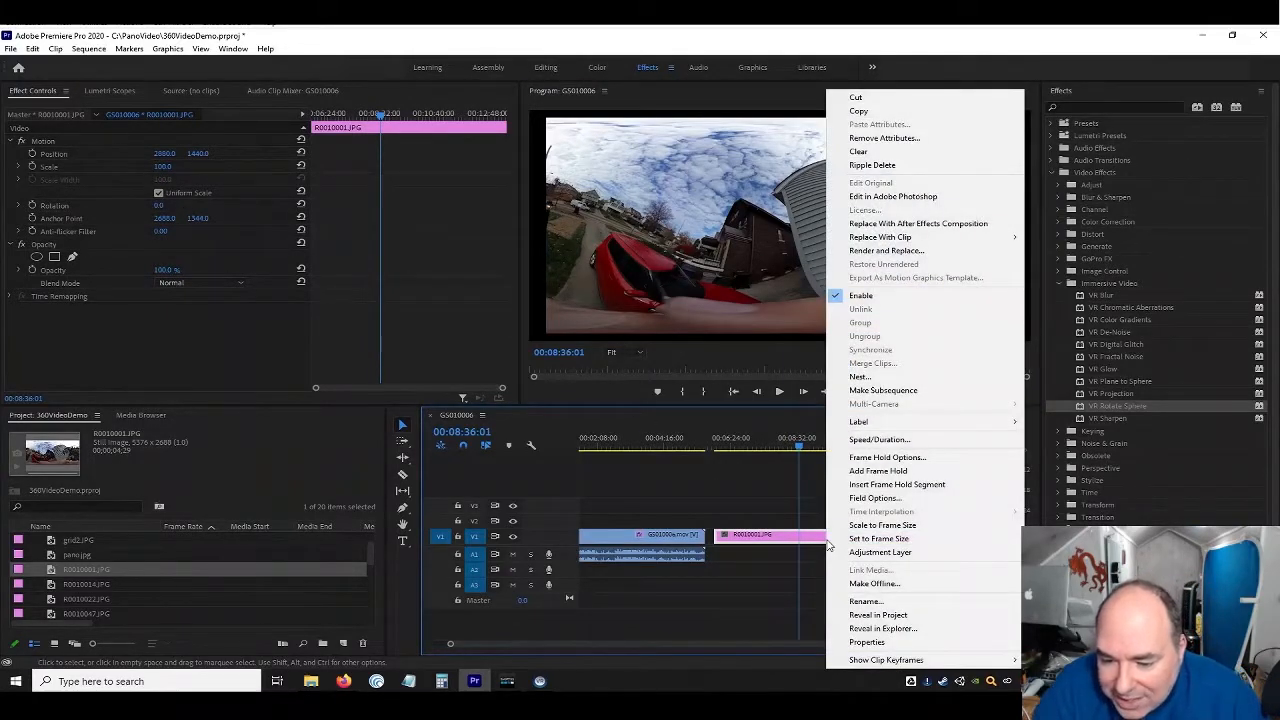
left_click(862, 530)
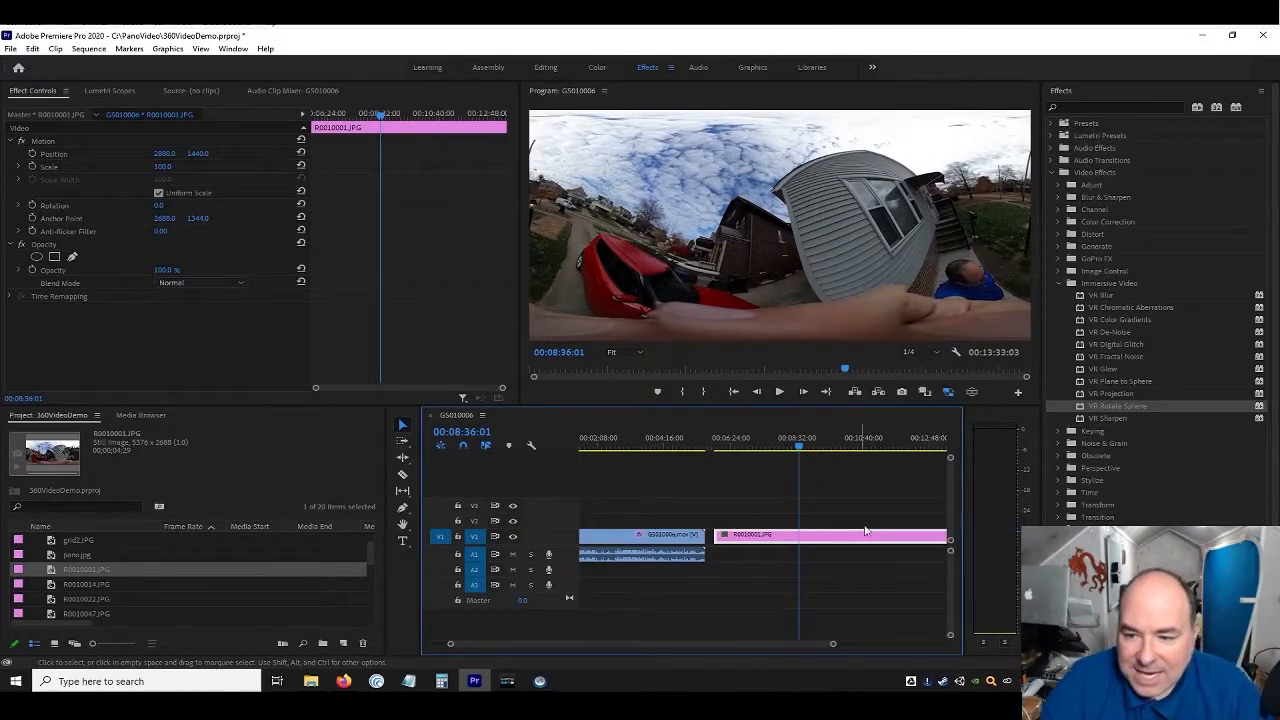
Look around the scaled still with VR video display on, and switch the display back off
left_click(972, 391)
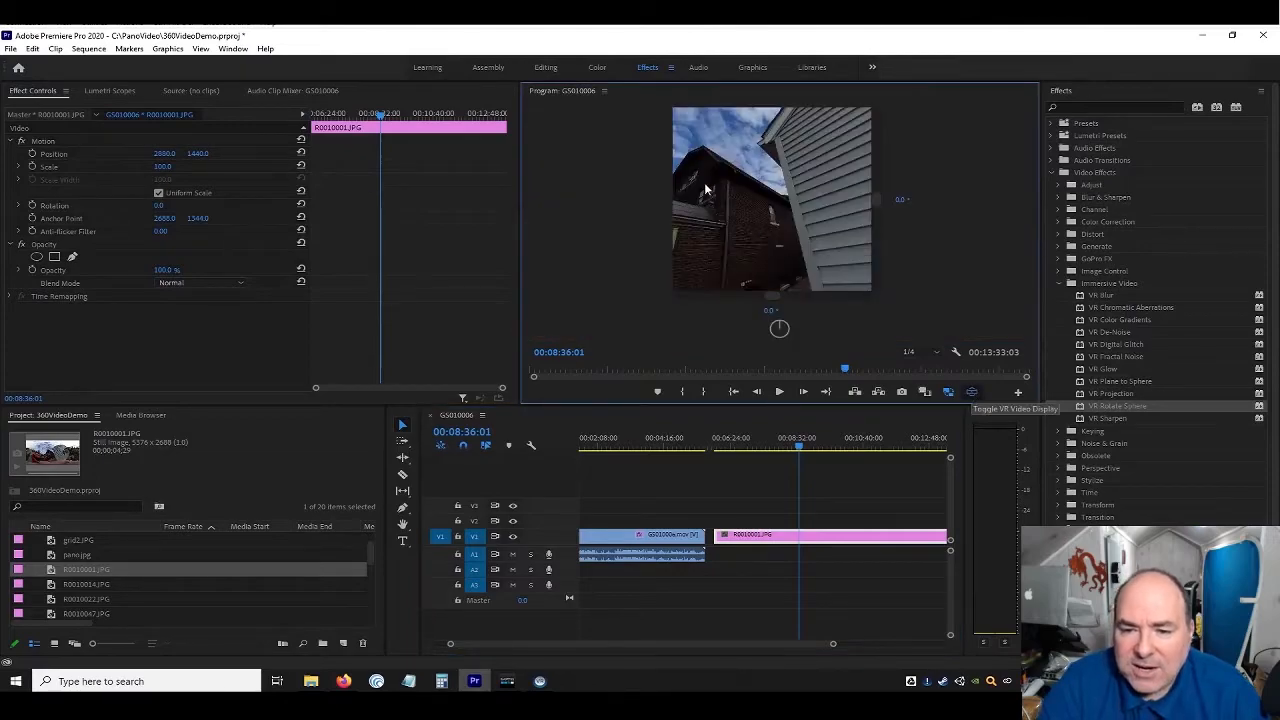
left_click_drag(818, 178, 887, 204)
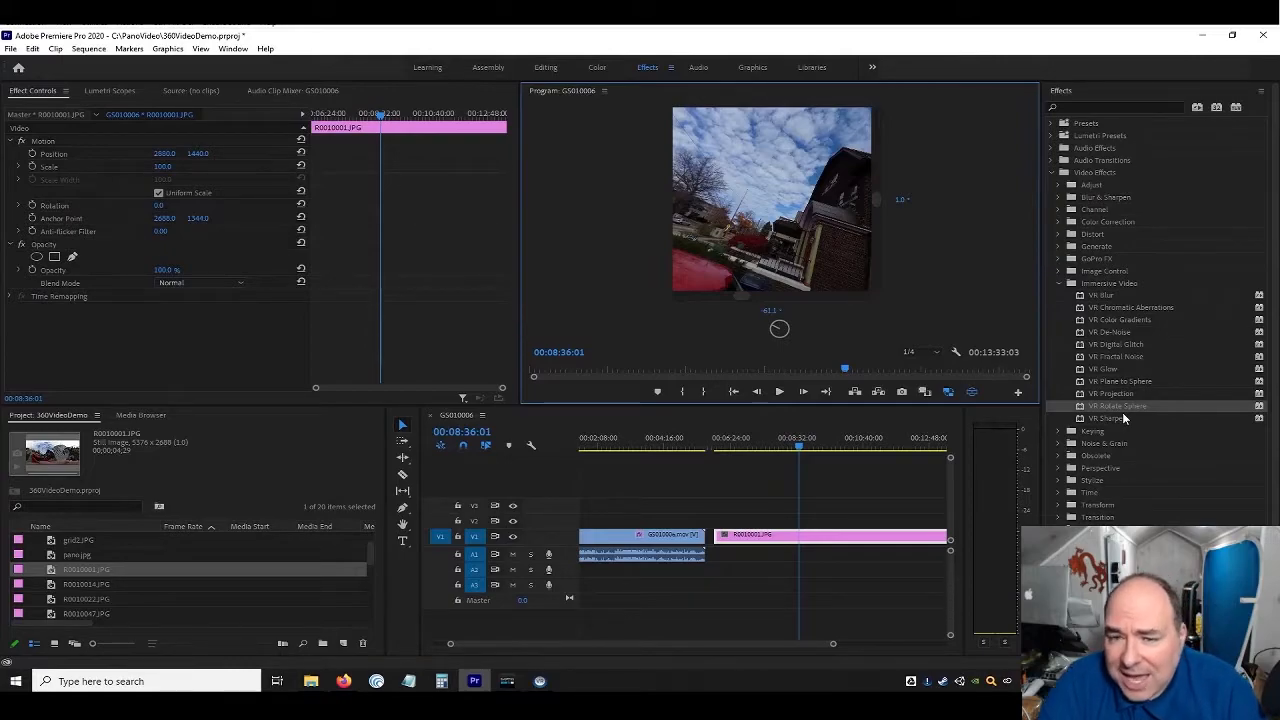
left_click(971, 391)
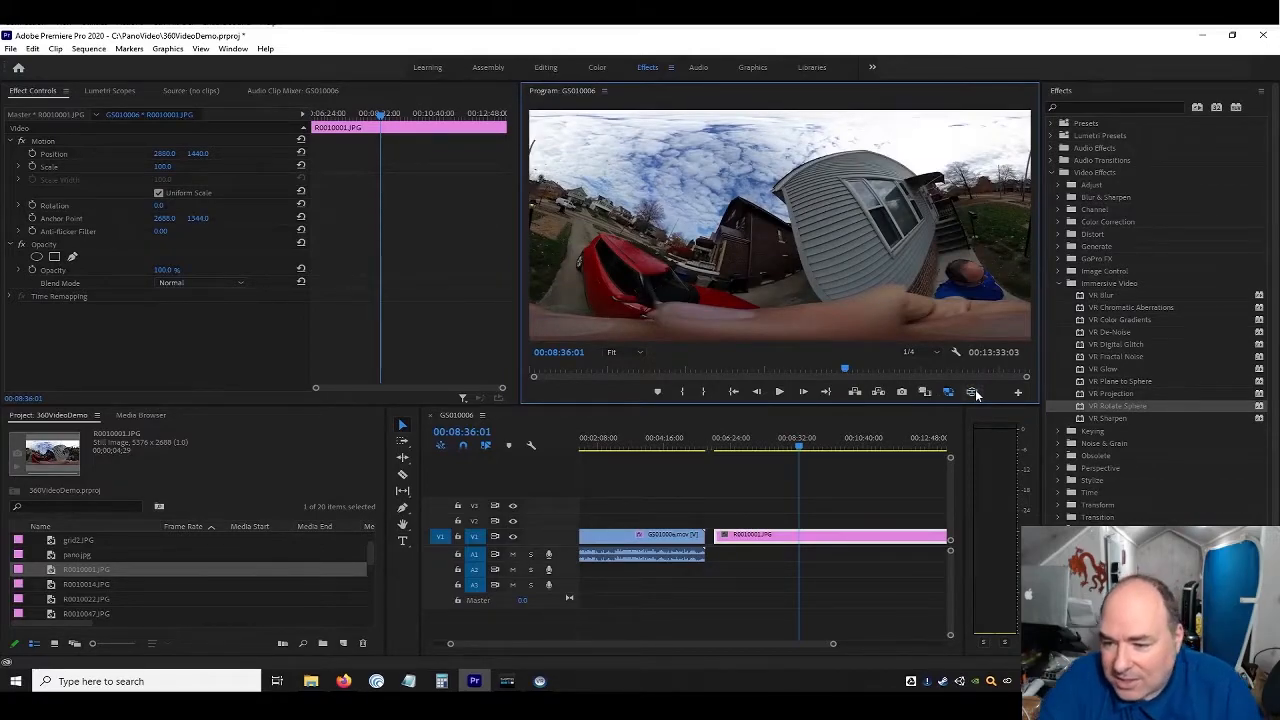
Apply the VR Projection effect to the R0010001.JPG clip and bring its settings into view
left_click(1127, 394)
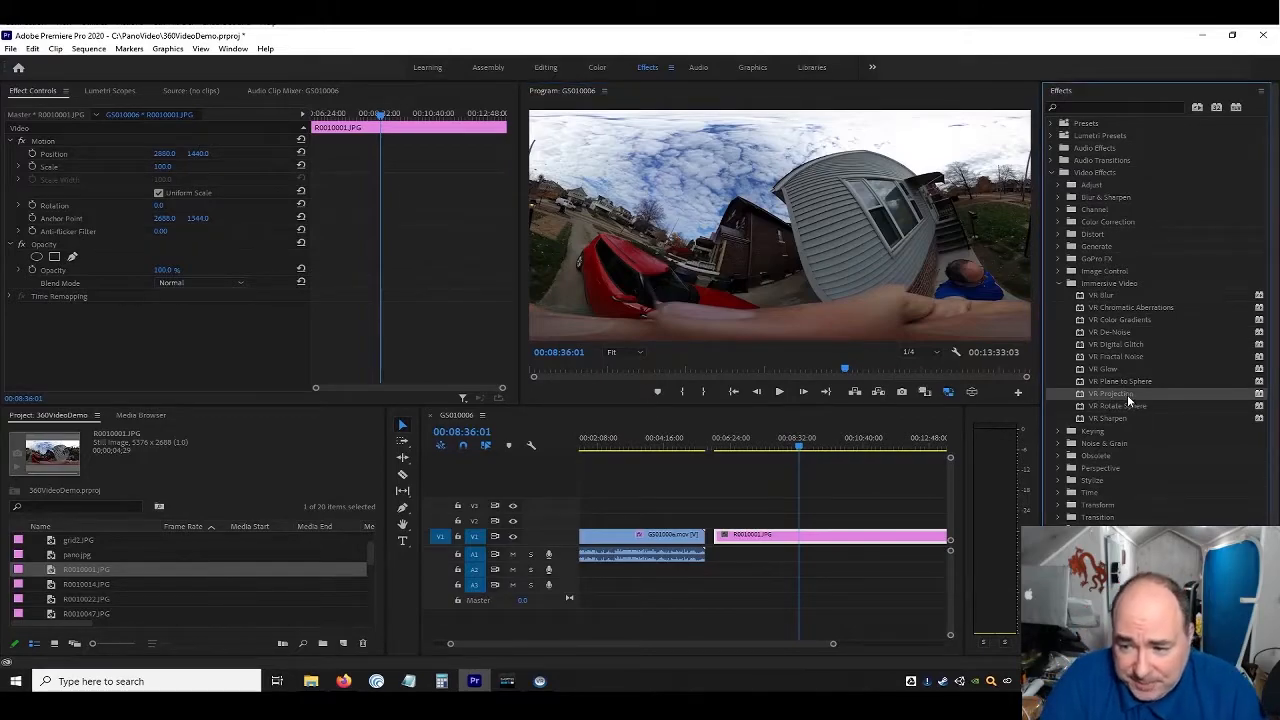
left_click_drag(870, 505, 863, 543)
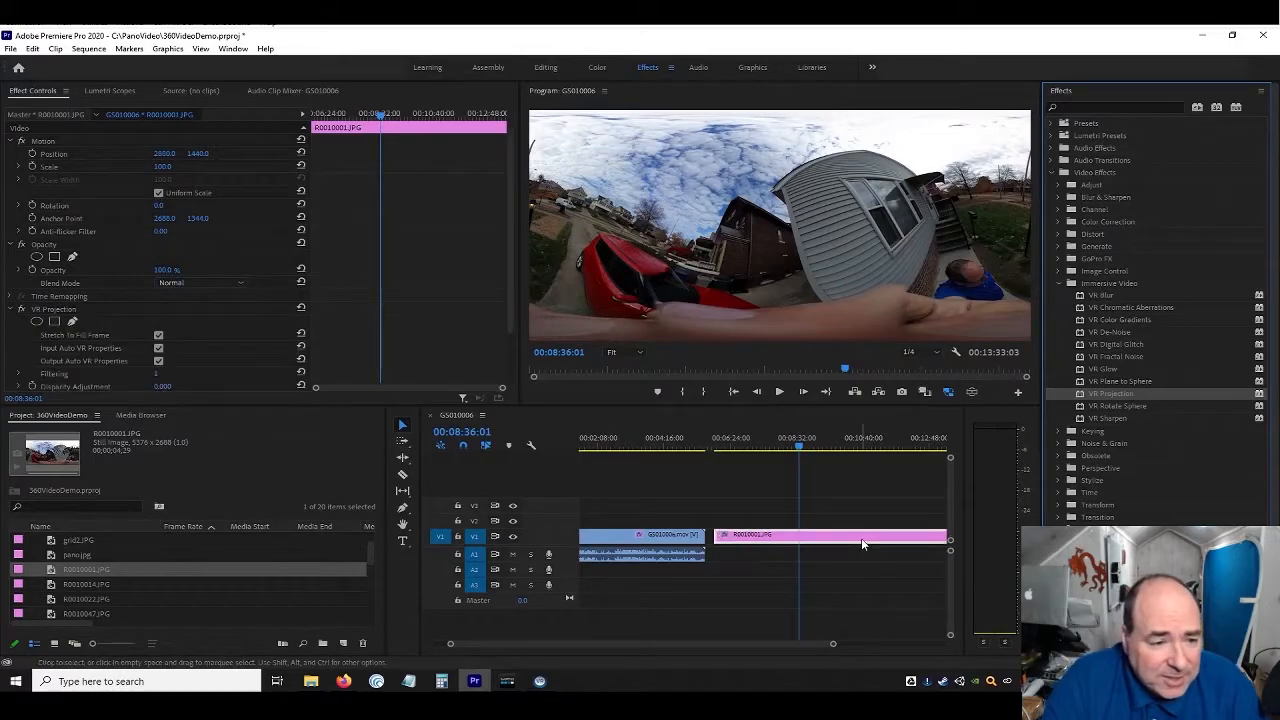
scroll(172, 272, "down", 3)
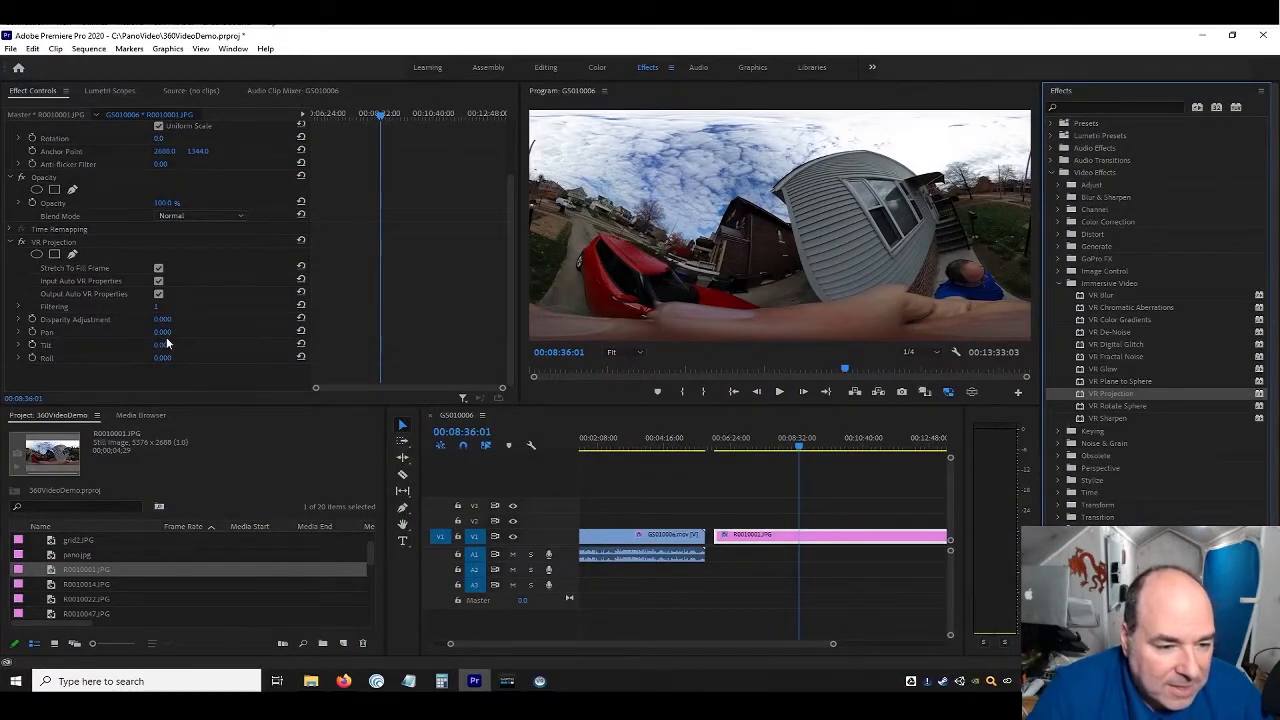
Level the still's horizon with VR Projection values of pan -89, tilt -26 and roll -7
left_click_drag(160, 332, 148, 365)
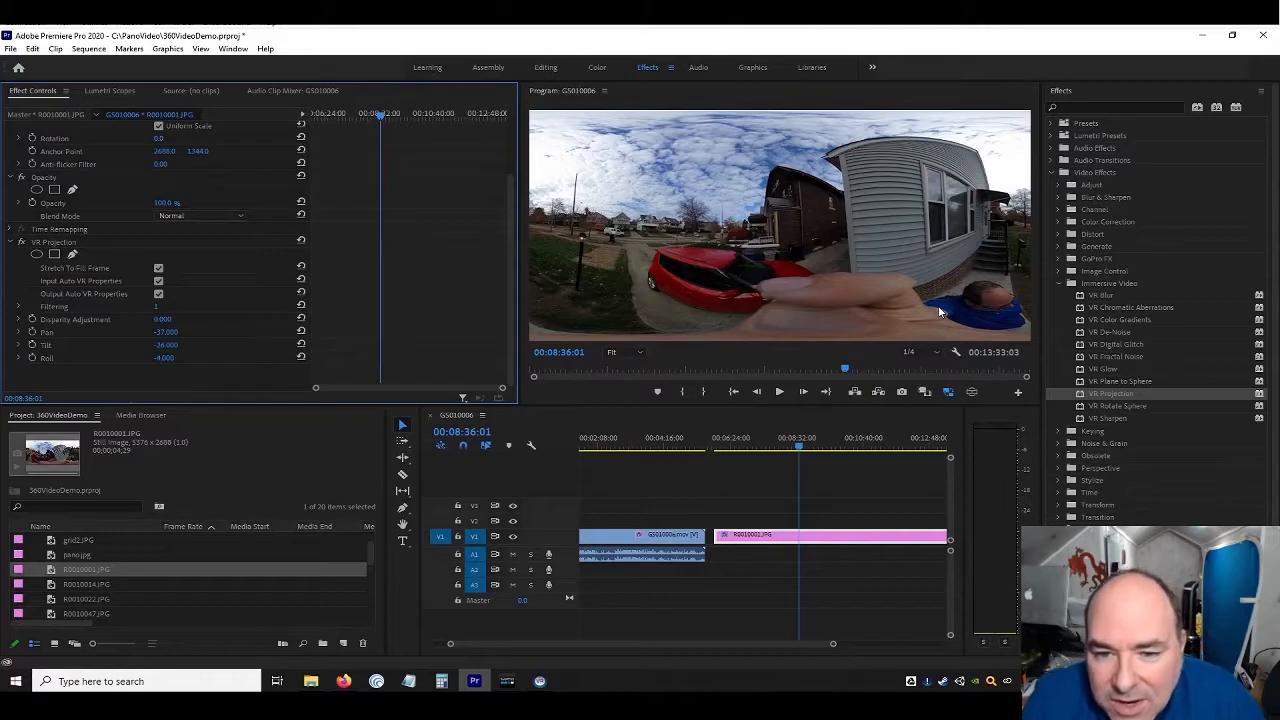
left_click(162, 358)
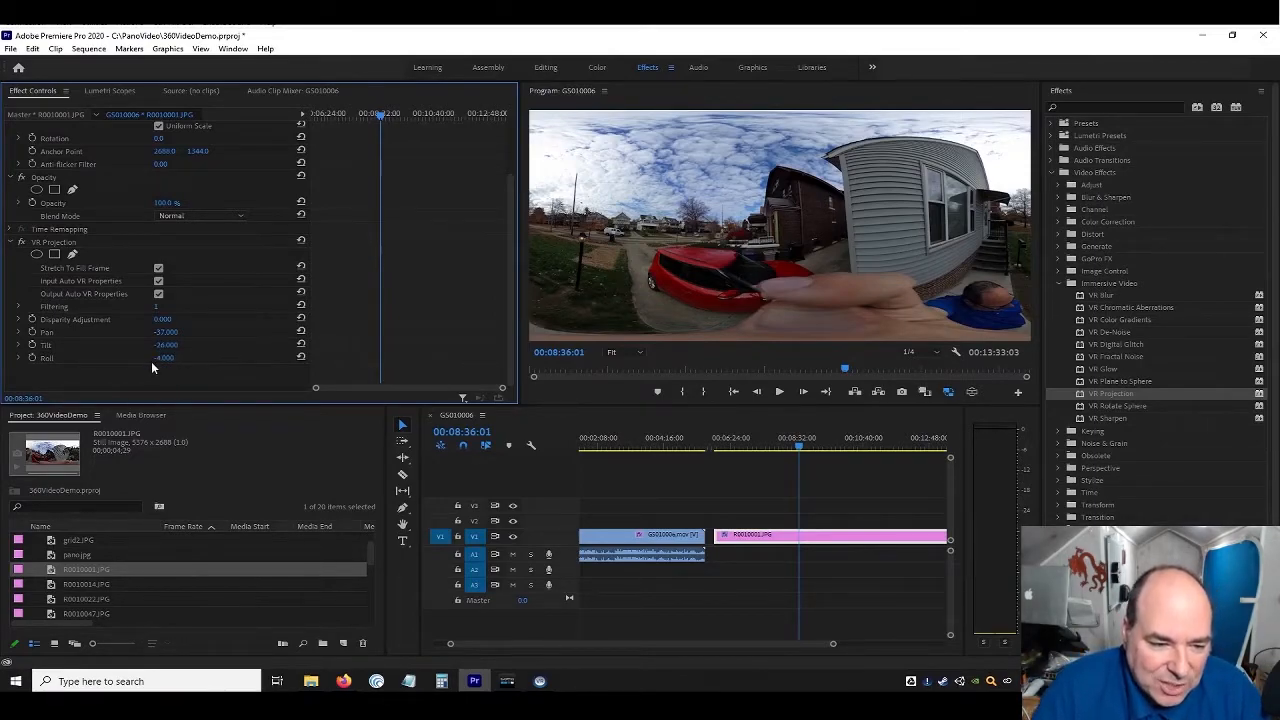
left_click_drag(163, 360, 174, 377)
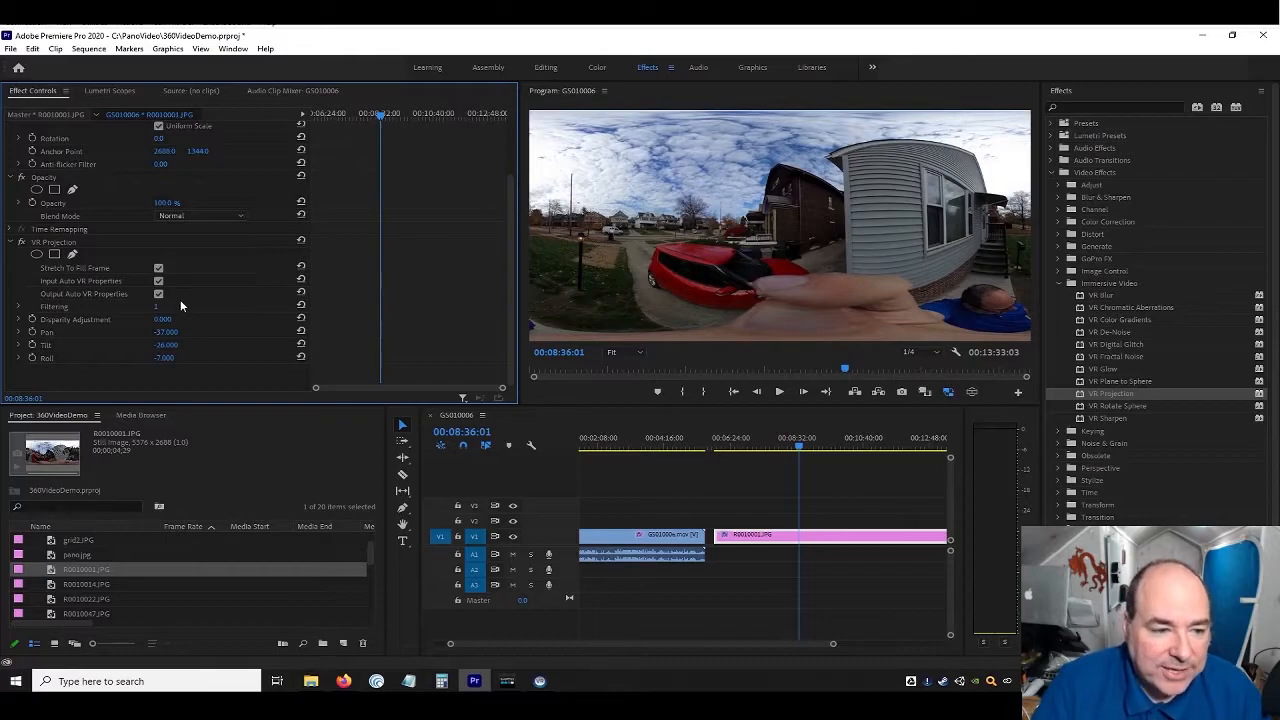
mouse_move(168, 335)
left_mouse_down()
mouse_move(83, 334)
mouse_move(383, 325)
mouse_move(126, 337)
mouse_move(182, 341)
left_mouse_up()
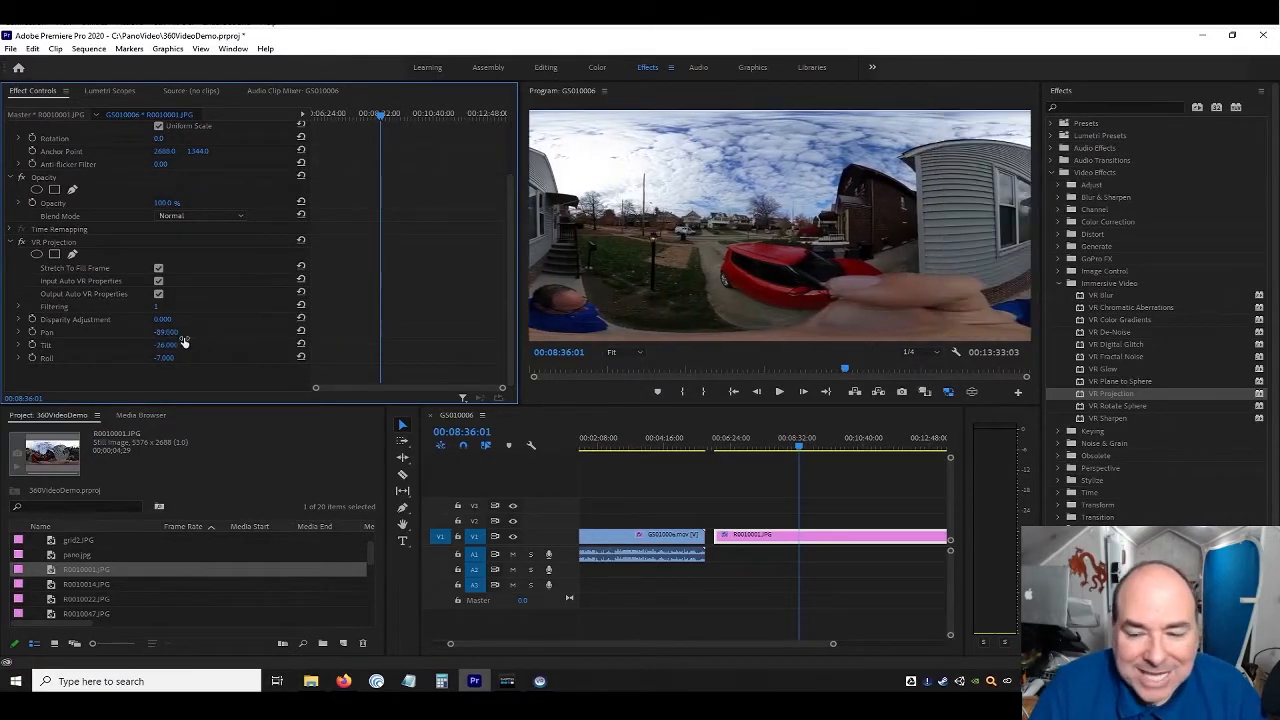
Switch VR video display on and look around the levelled still to check its horizon and ground
left_click(971, 392)
left_click_drag(841, 180, 772, 175)
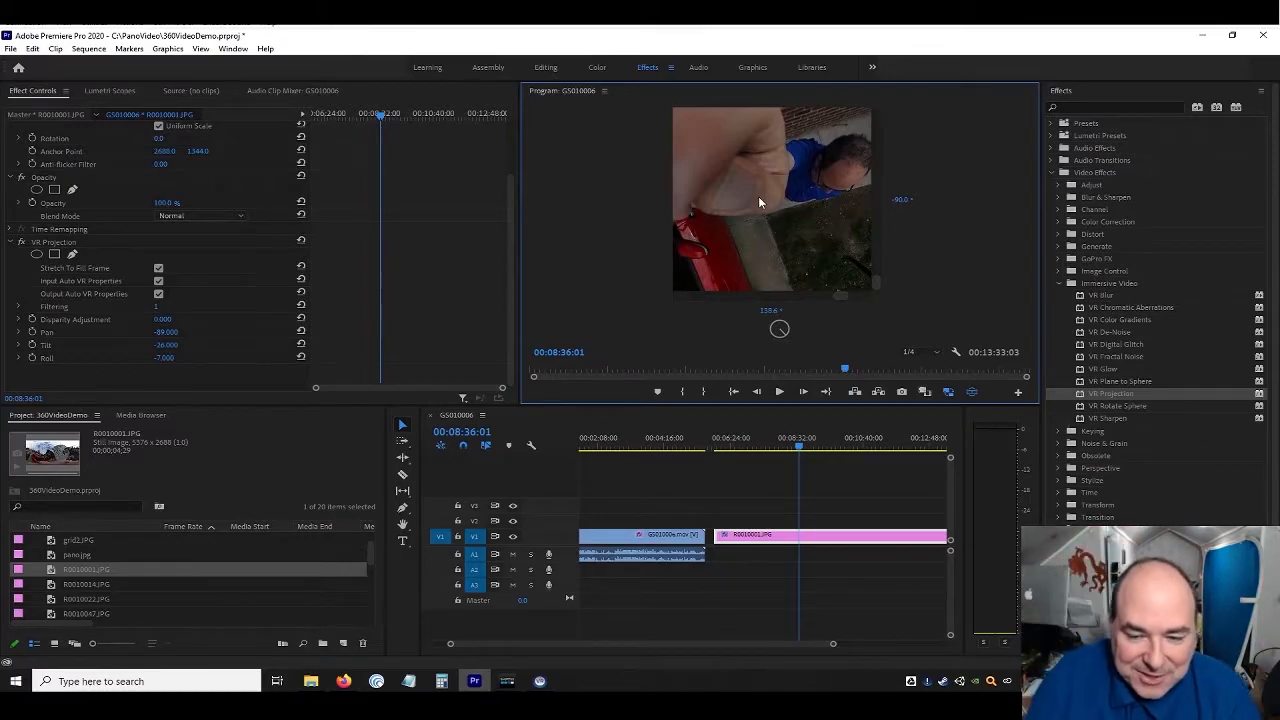
mouse_move(752, 208)
left_mouse_down()
mouse_move(768, 221)
mouse_move(724, 210)
mouse_move(749, 168)
mouse_move(742, 132)
mouse_move(796, 204)
mouse_move(800, 177)
mouse_move(793, 266)
mouse_move(777, 166)
mouse_move(760, 185)
mouse_move(711, 184)
mouse_move(760, 188)
mouse_move(733, 191)
left_mouse_up()
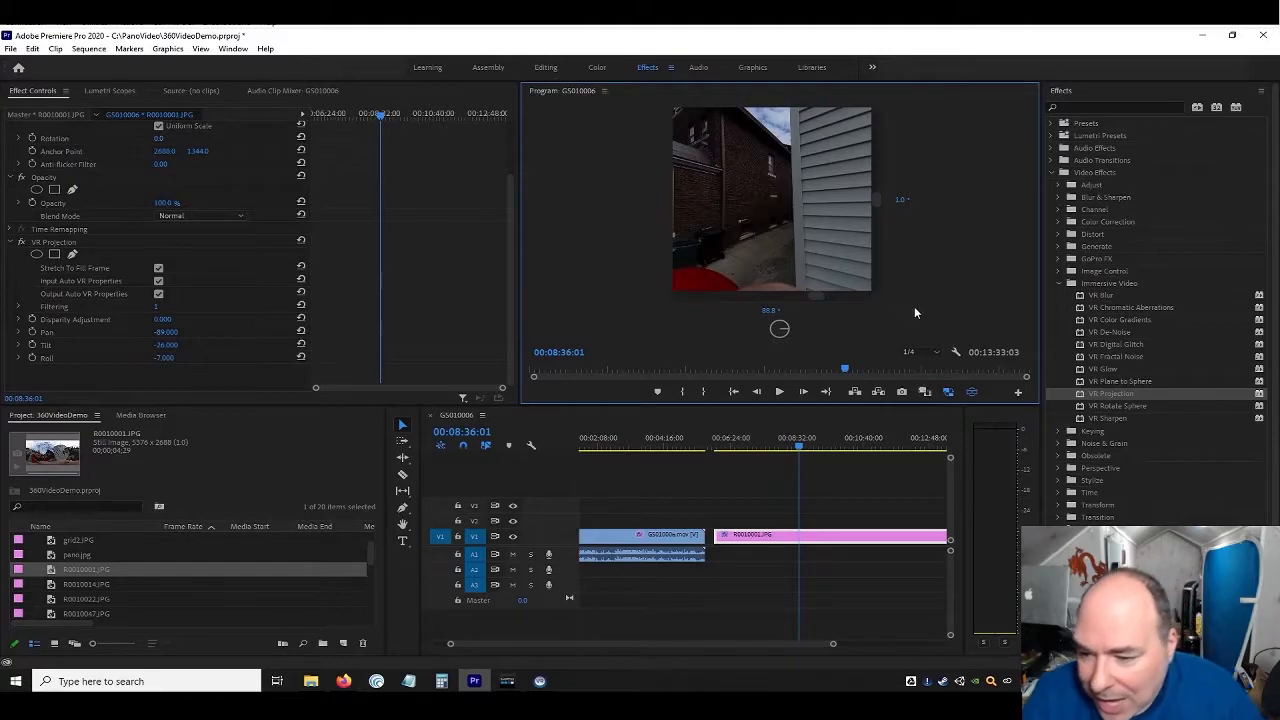
Apply the VR Rotate Sphere effect to the R0010001.JPG clip as well and set its pan to 31°
left_click(1105, 395)
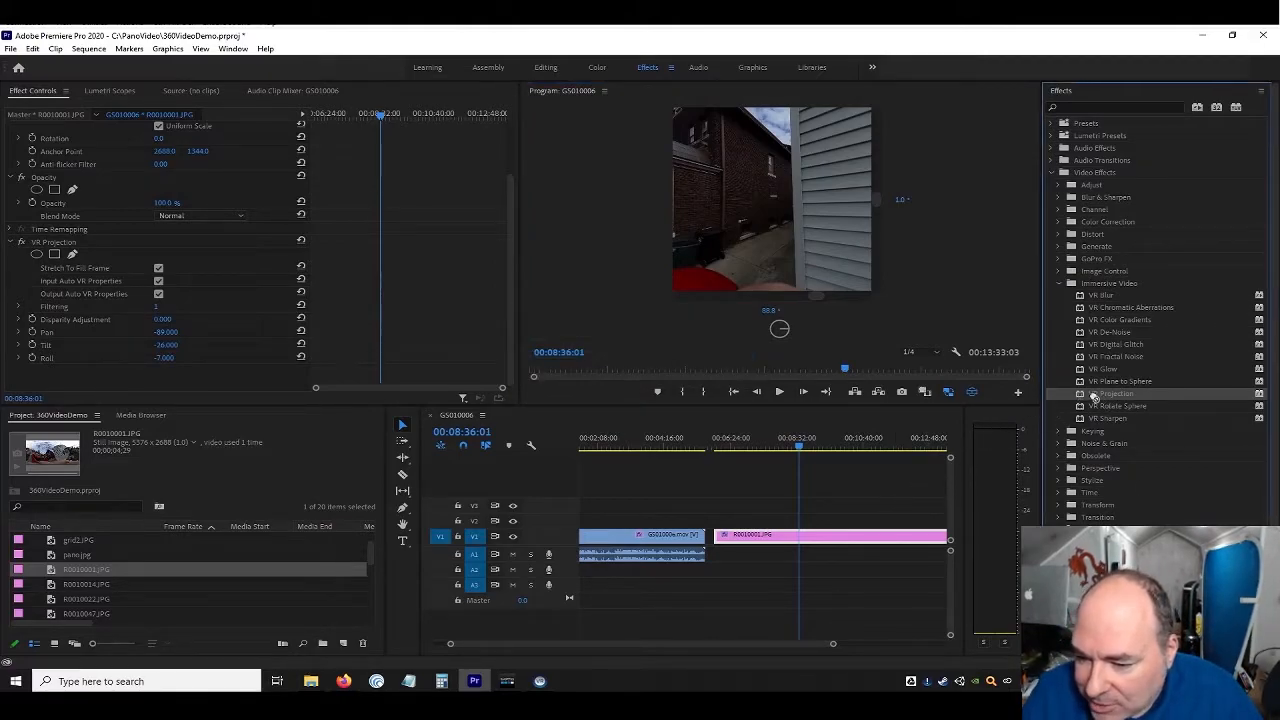
left_click_drag(1117, 410, 845, 536)
scroll(129, 245, "down", 3)
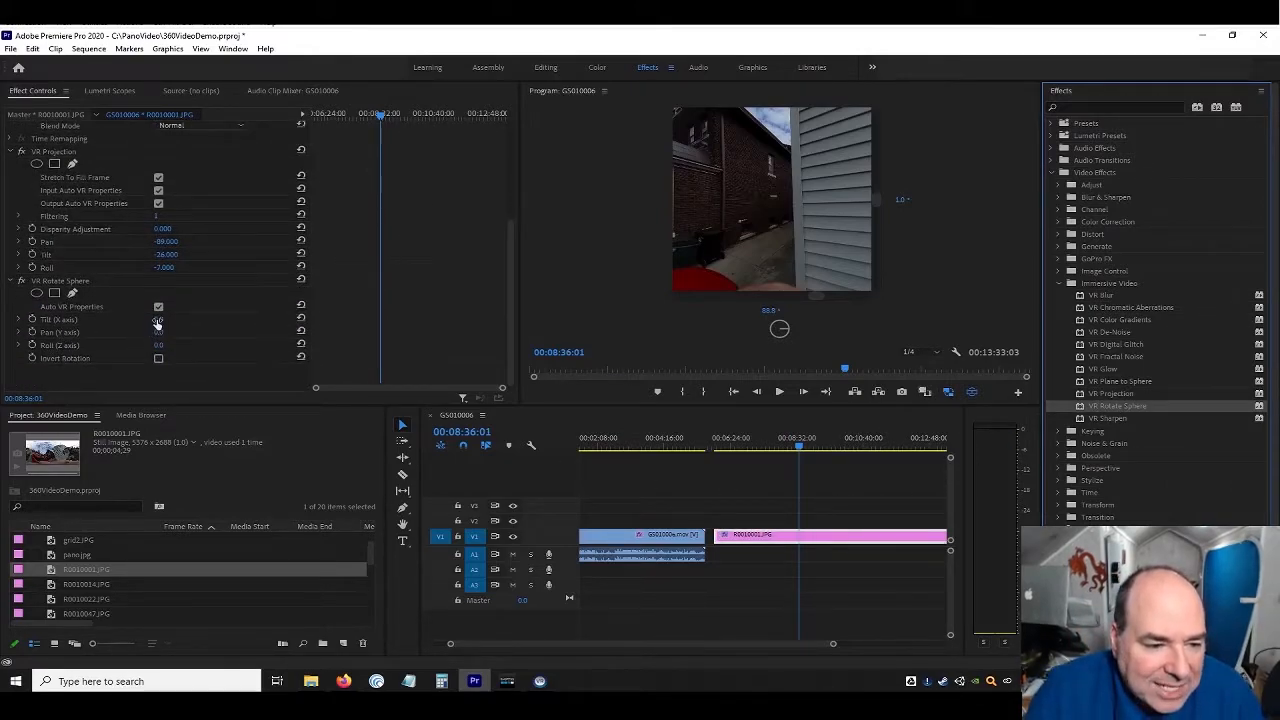
left_click_drag(160, 336, 189, 341)
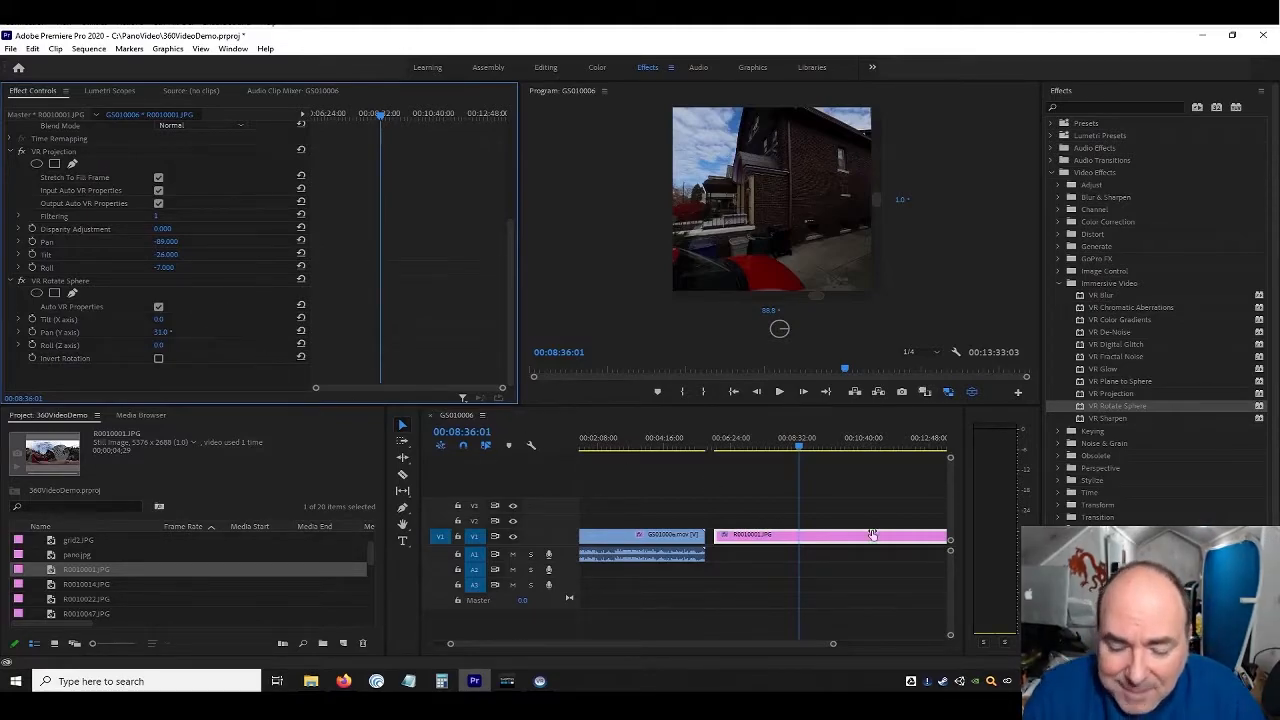
Move the R0010001.JPG clip up to the end of GS010006.mov, then scrub through the video and return to the sequence start
left_click_drag(789, 538, 780, 543)
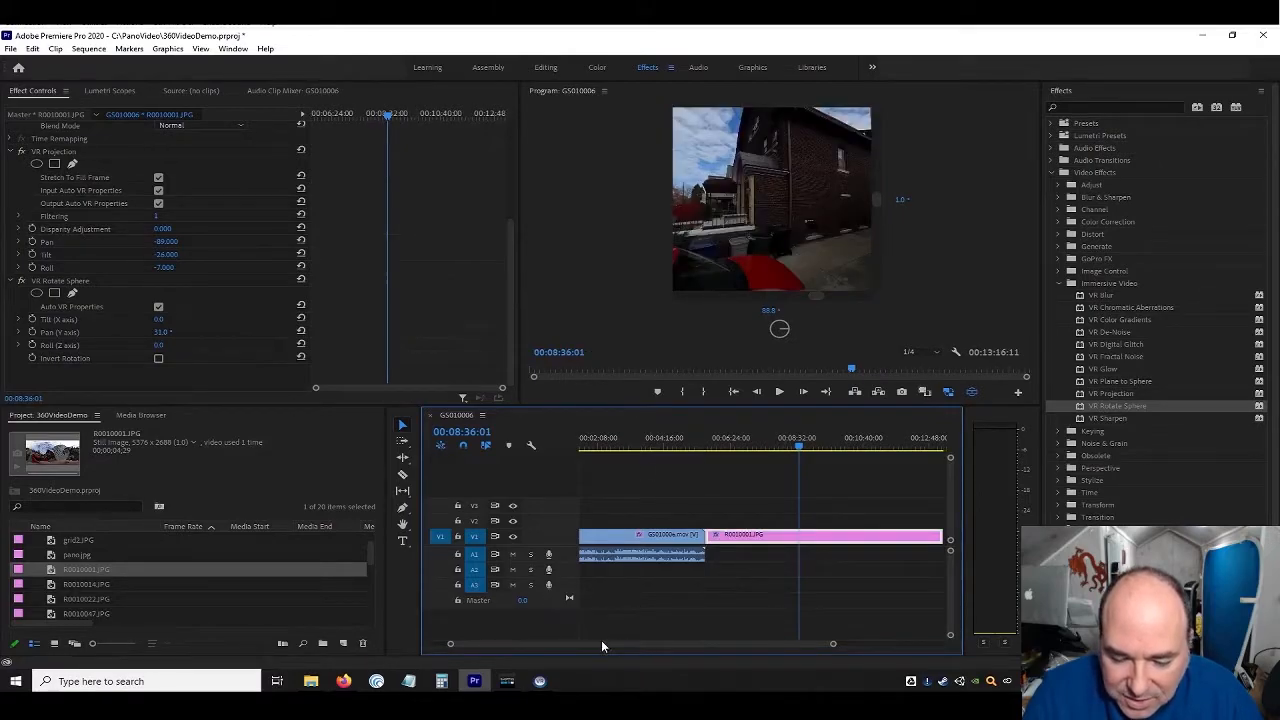
left_click_drag(603, 645, 565, 640)
left_click(601, 446)
left_click_drag(611, 447, 651, 447)
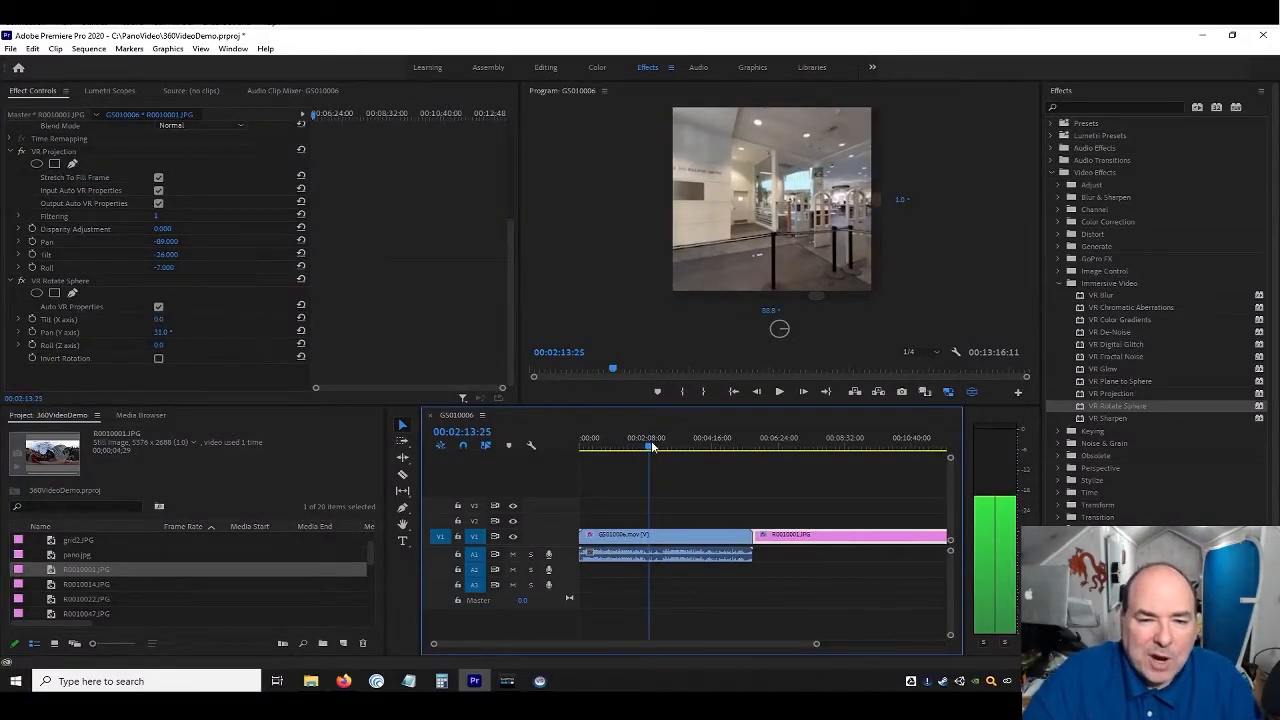
left_click_drag(651, 447, 565, 450)
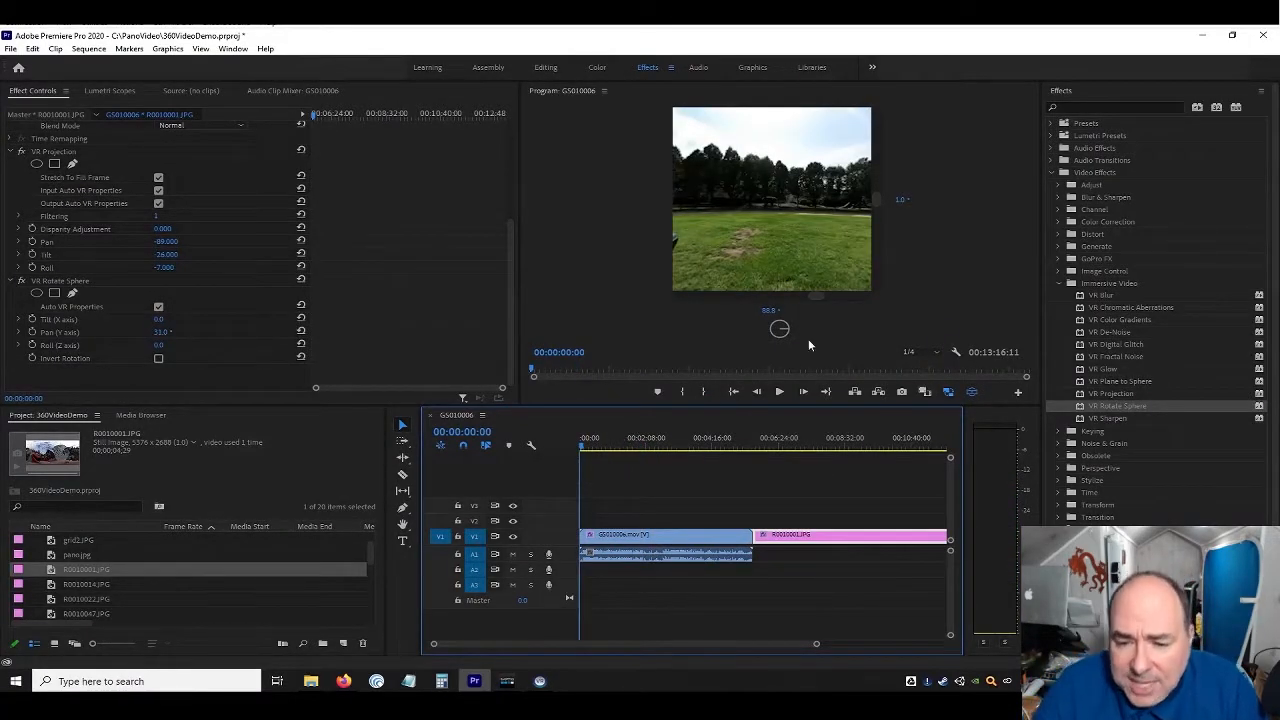
Reset the Program monitor's horizontal and vertical VR view angles to 0°
left_click(766, 310)
type("0")
key("Return")
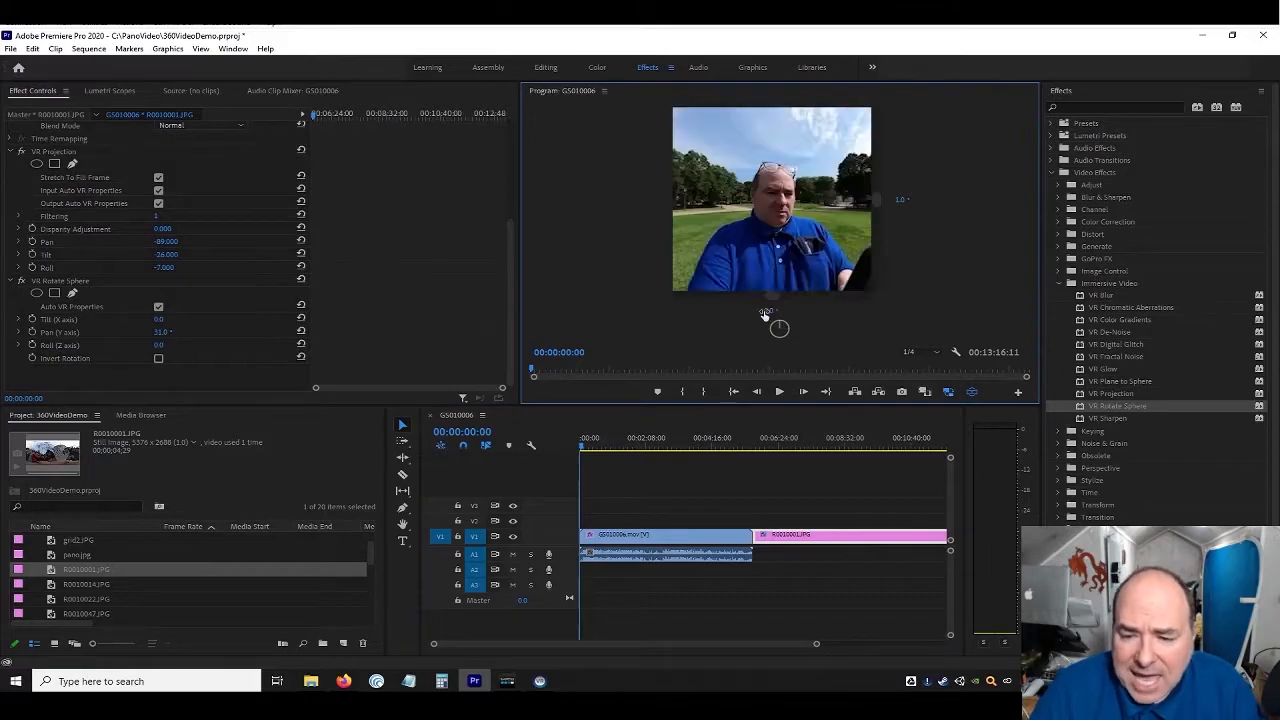
left_click(900, 200)
type("0")
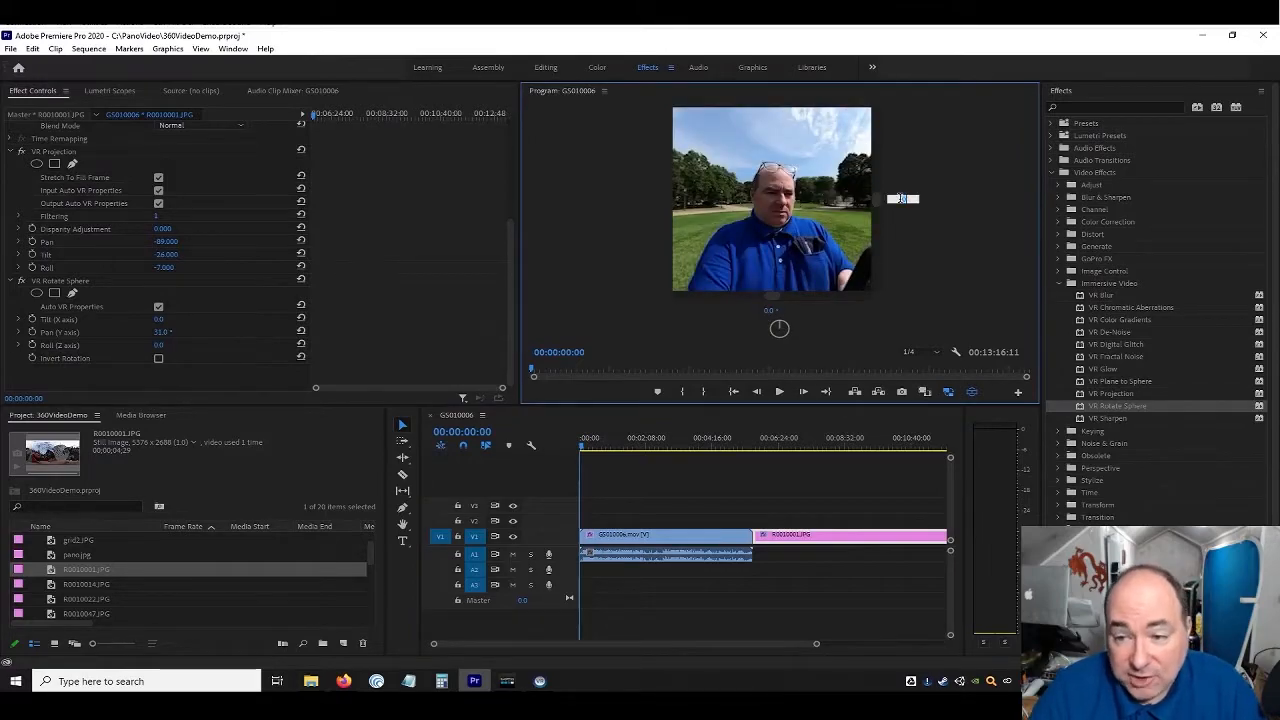
key("Return")
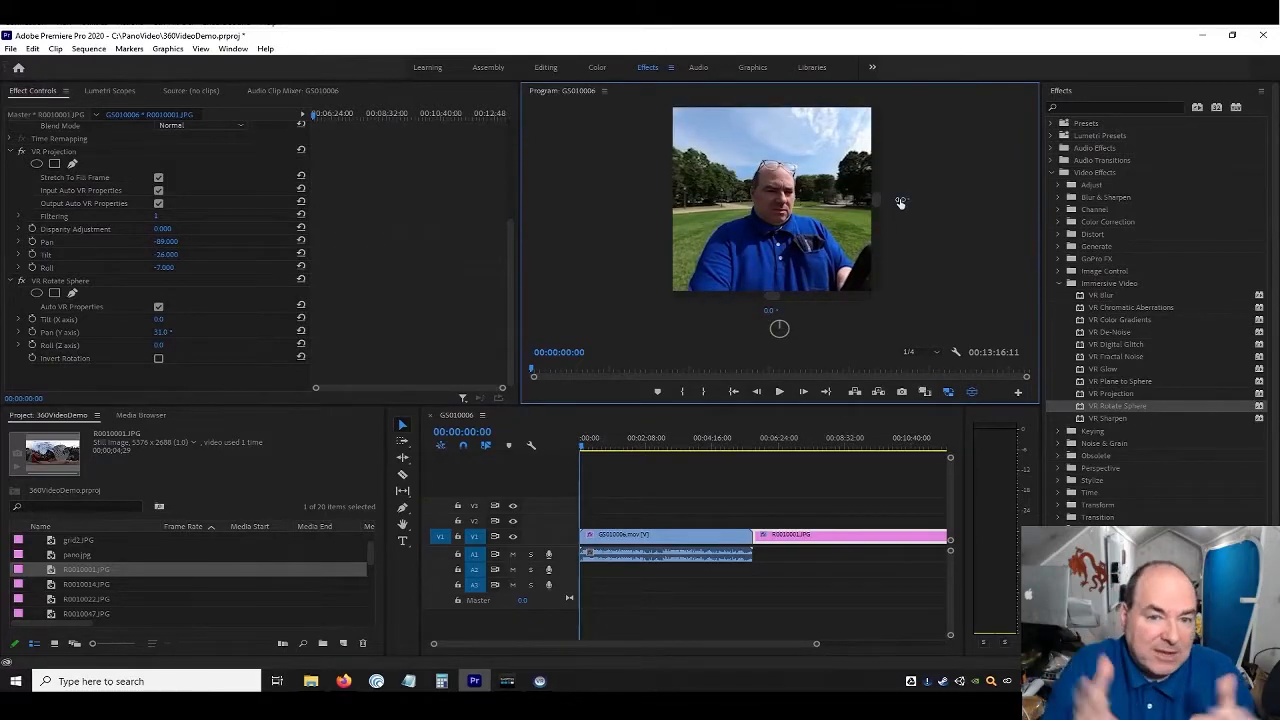
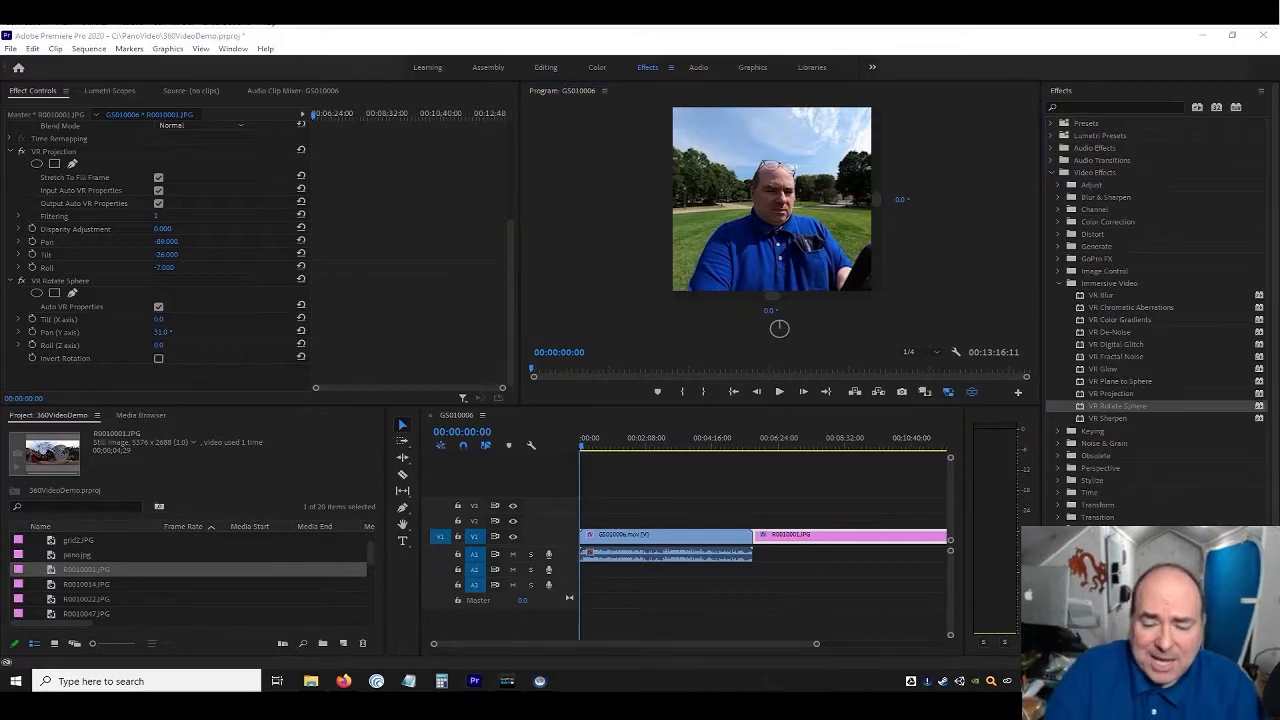
Scrub through the opening minute of GS010006.mov and play it from the sequence start to check proxy playback
left_click_drag(600, 445, 609, 450)
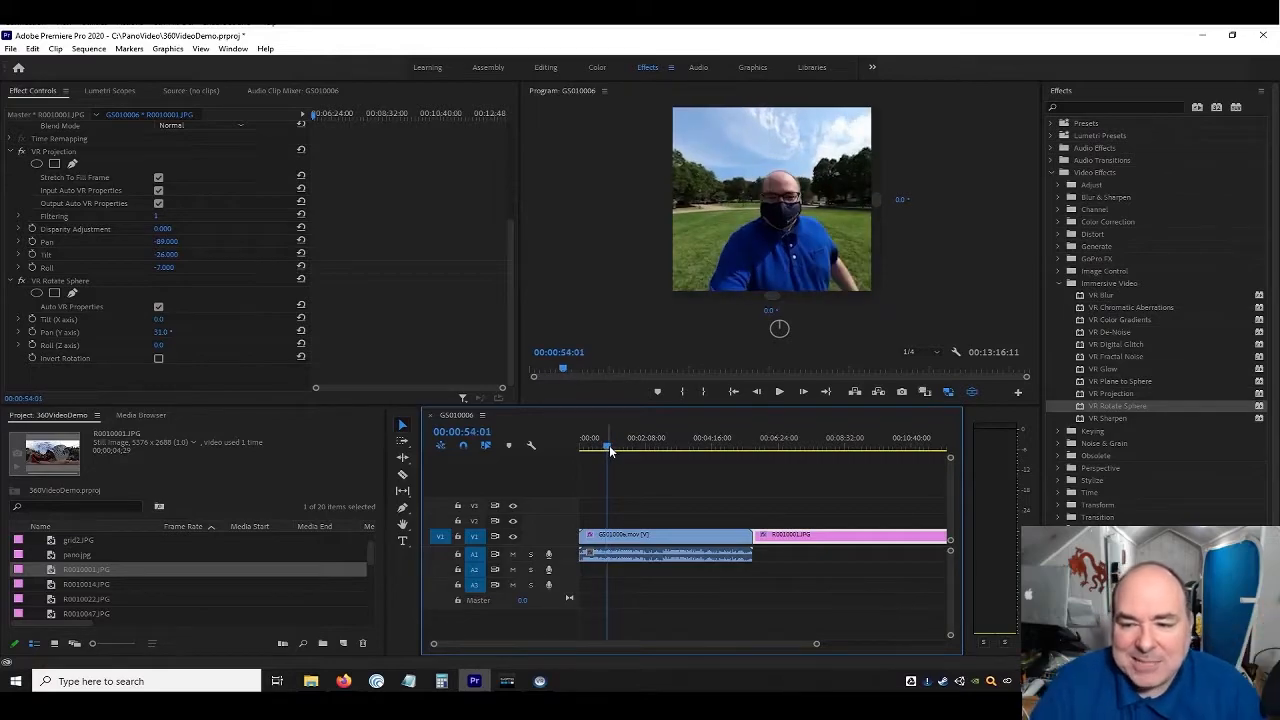
left_click(950, 392)
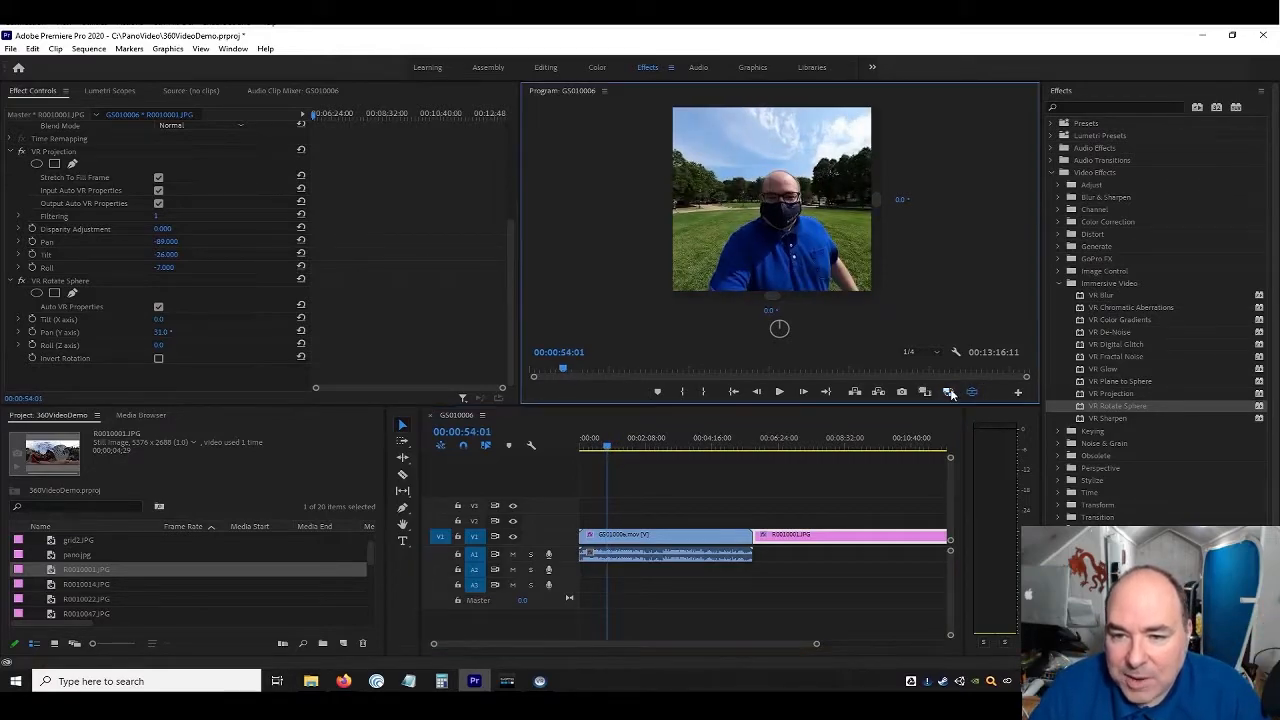
left_click(950, 392)
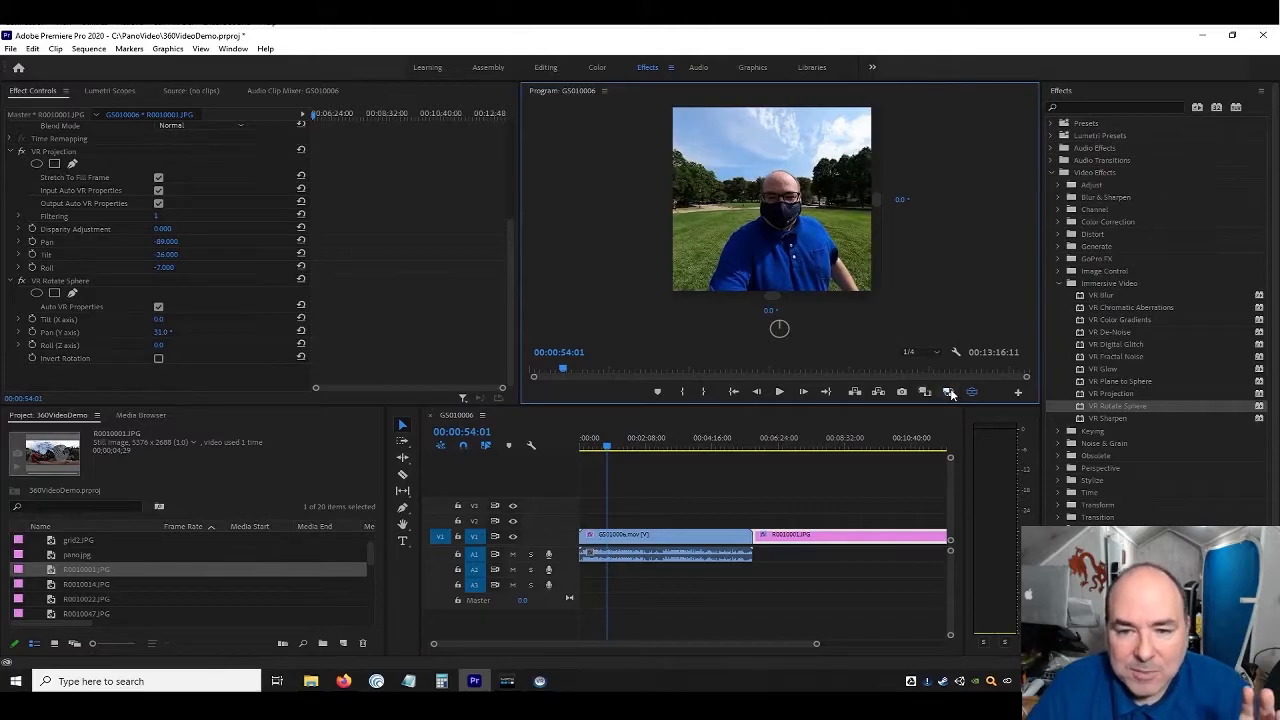
left_click_drag(605, 444, 574, 447)
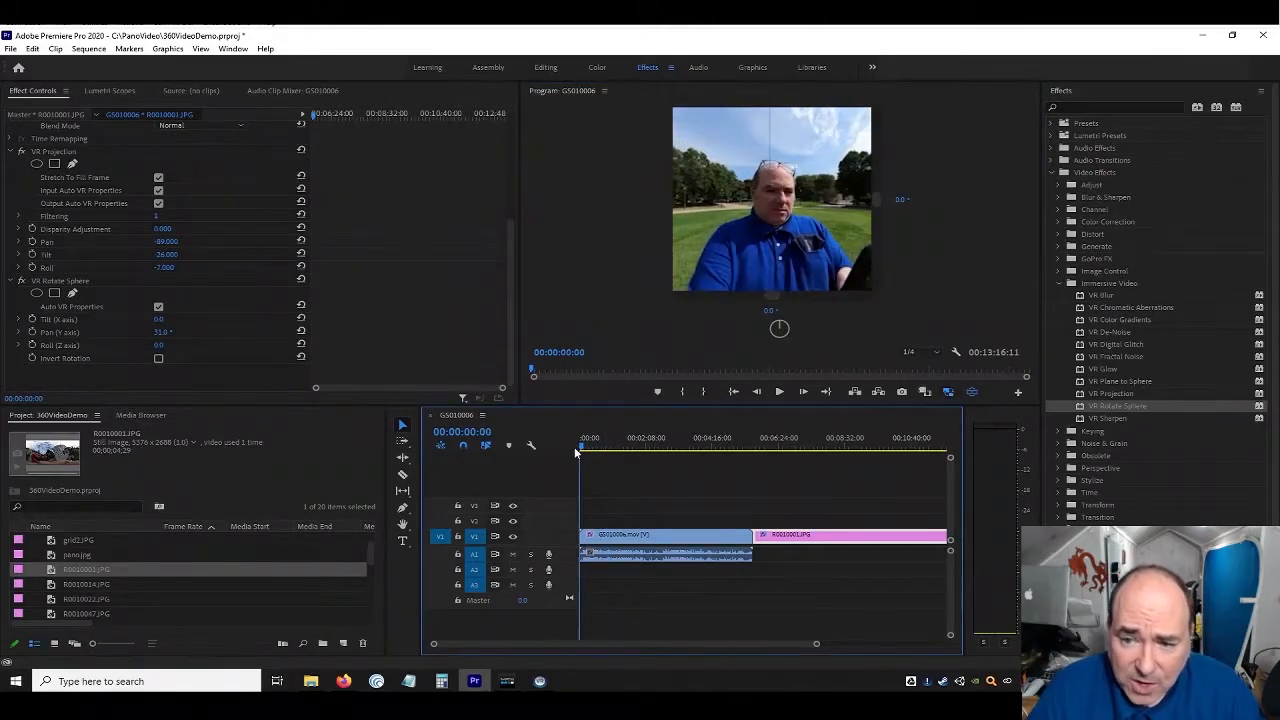
key("space")
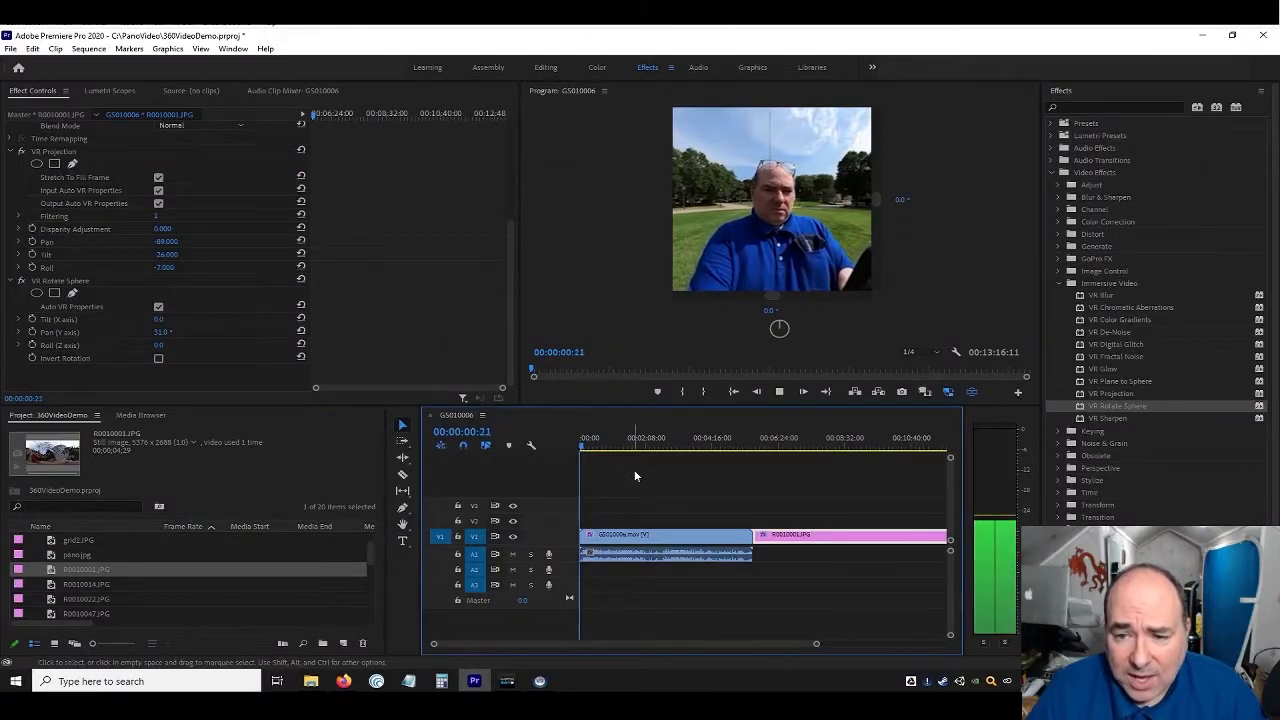
Split GS010006.mov at 00:00:06:21, delete the opening segment and close the gap it leaves
left_click_drag(817, 644, 622, 649)
left_click_drag(595, 448, 615, 451)
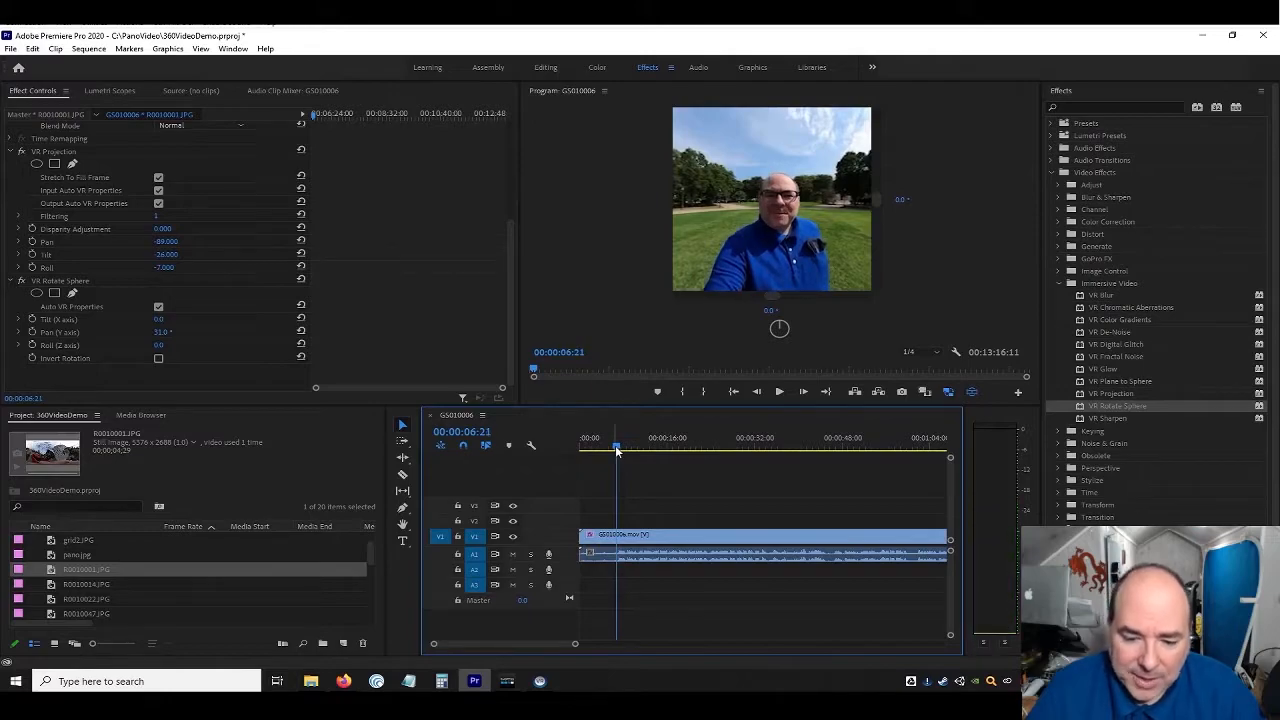
left_click(603, 540)
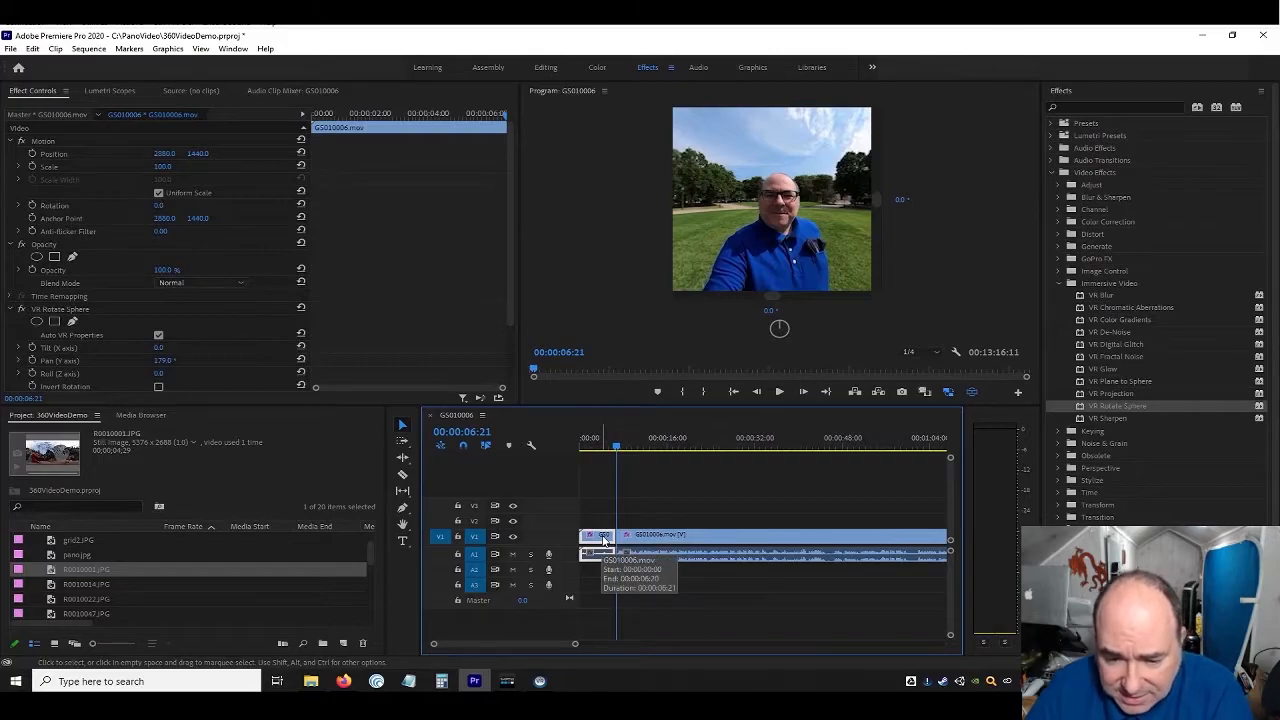
key("Delete")
left_click(602, 535)
key("Delete")
Play and scrub the trimmed clip, and look around inside the 360 view towards the ground
key("space")
left_click_drag(638, 443, 762, 456)
left_click_drag(831, 235, 728, 130)
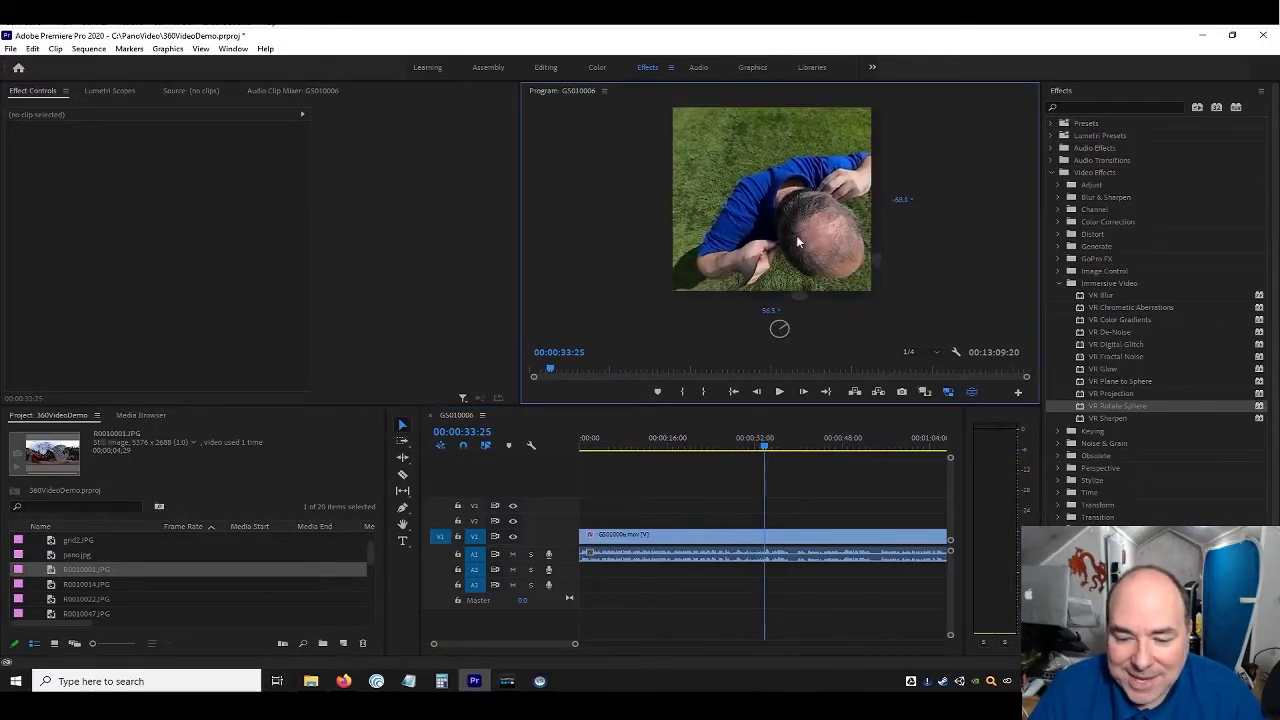
left_click_drag(796, 219, 788, 199)
Reset both VR view angles of the Program monitor to 0° to face forward again
type("0")
key("Return")
left_click(769, 312)
type("0")
key("Return")
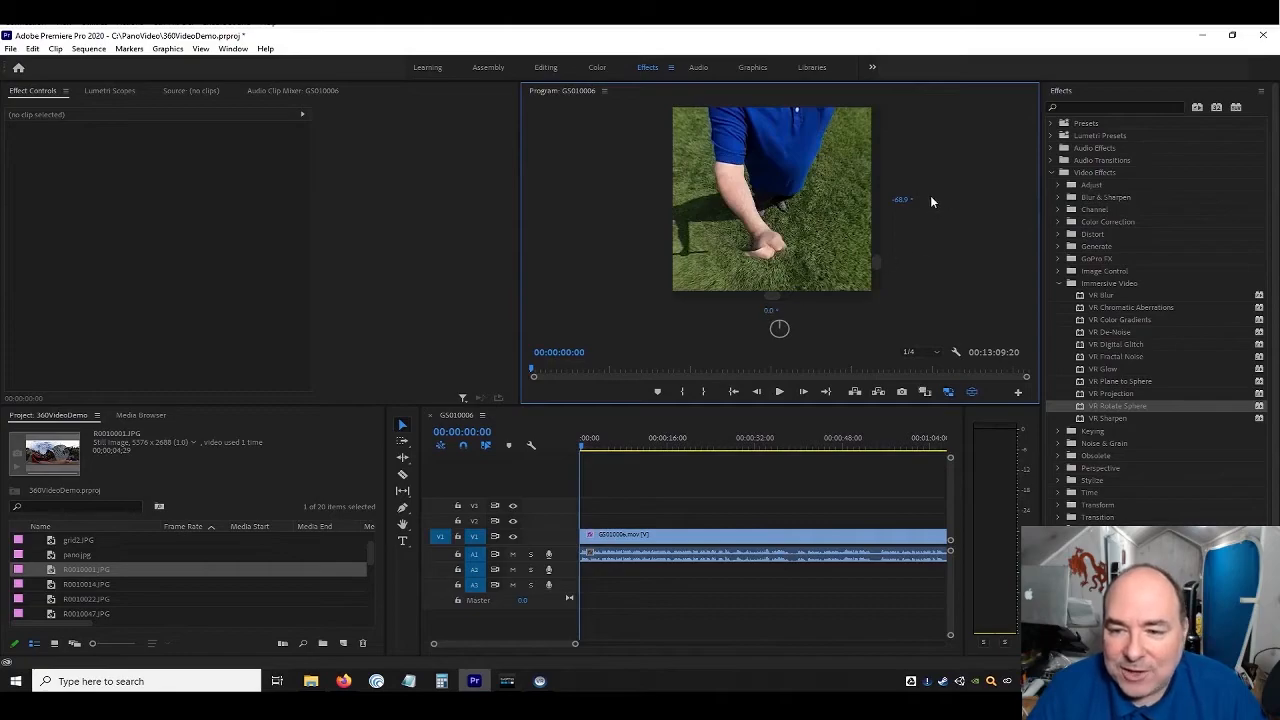
left_click(901, 200)
type("0")
key("Return")
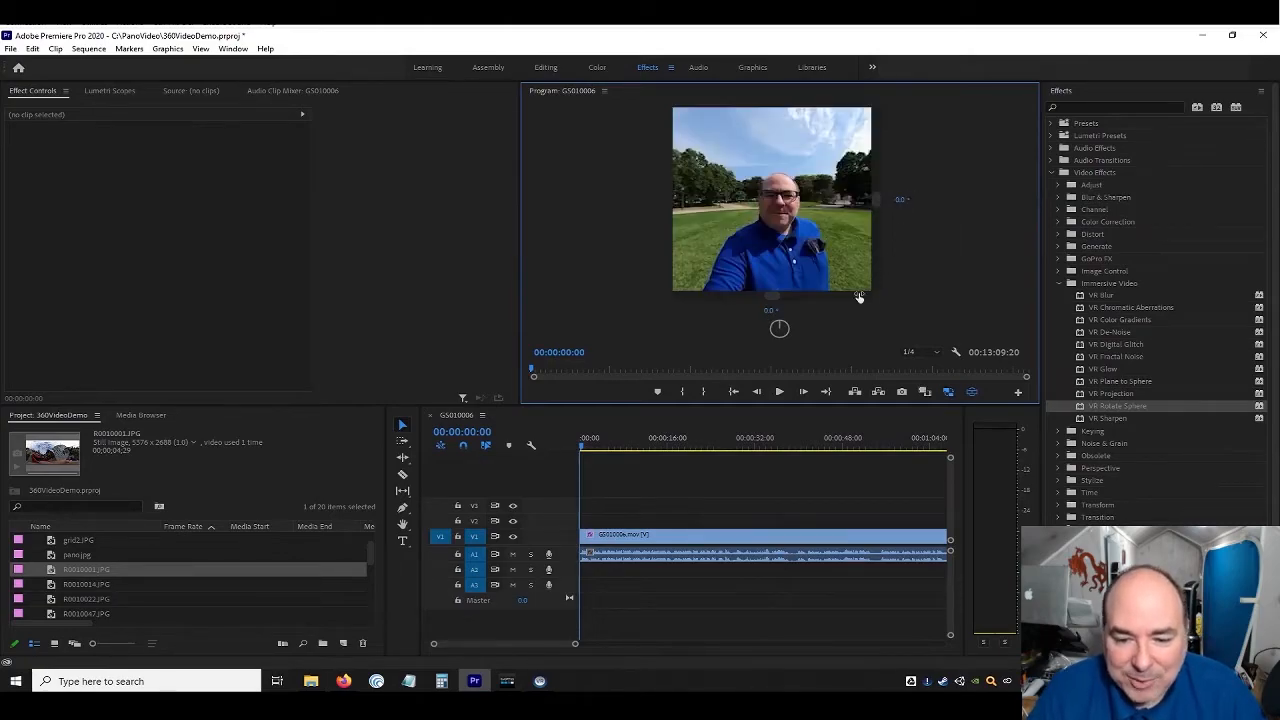
Split GS010006.mov at 00:00:30:02 and 00:00:38:21, delete the segment in between and close the gap
left_click_drag(660, 446, 746, 430)
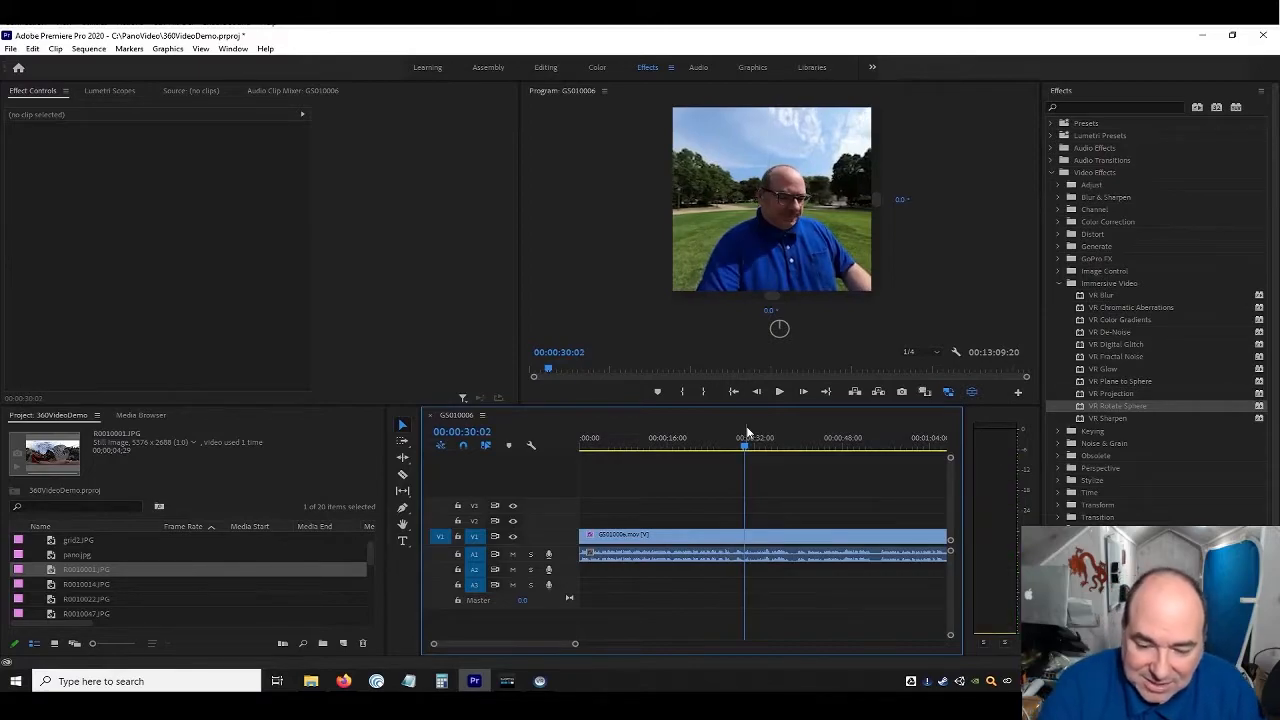
key("ctrl+k")
left_click_drag(749, 447, 792, 446)
key("ctrl+k")
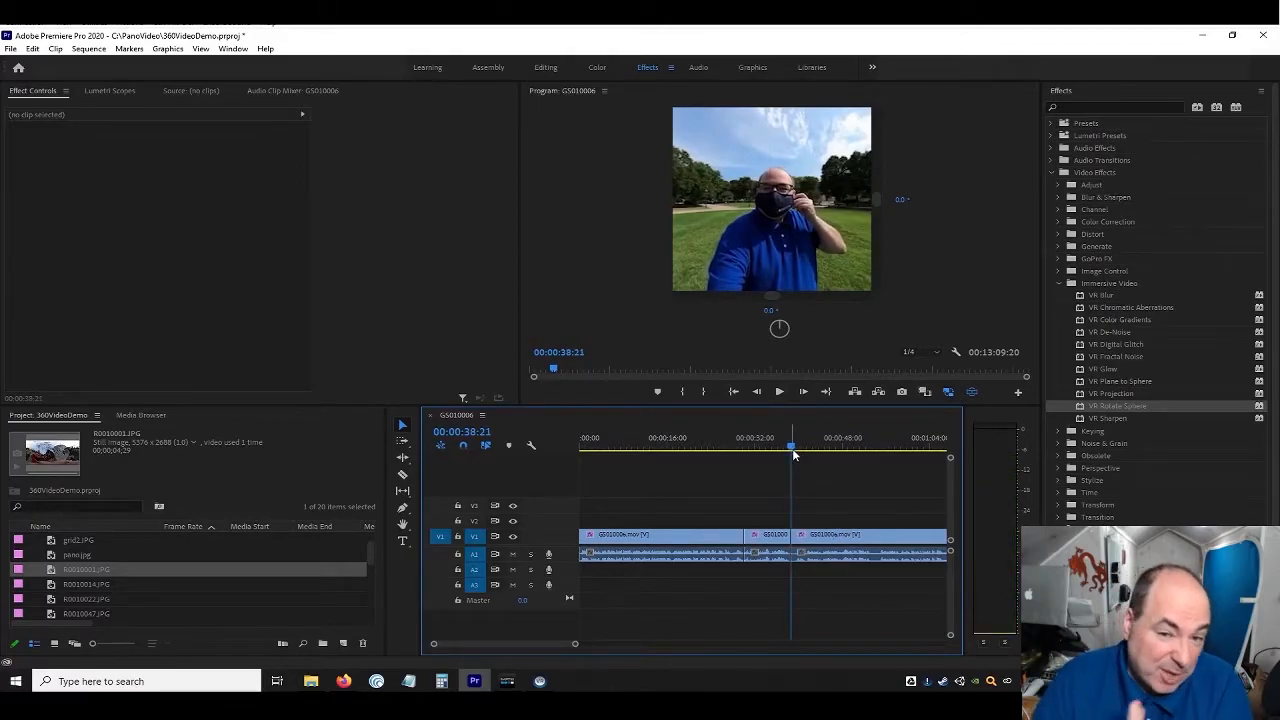
left_click(767, 536)
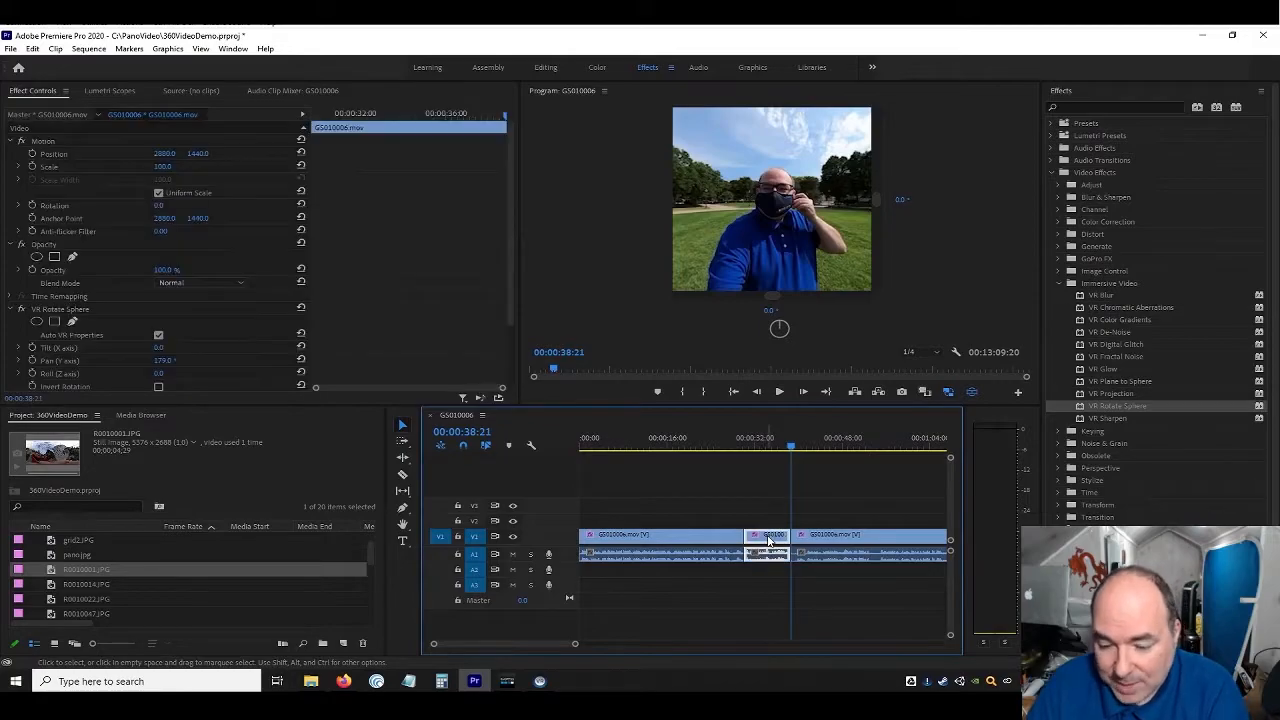
key("Delete")
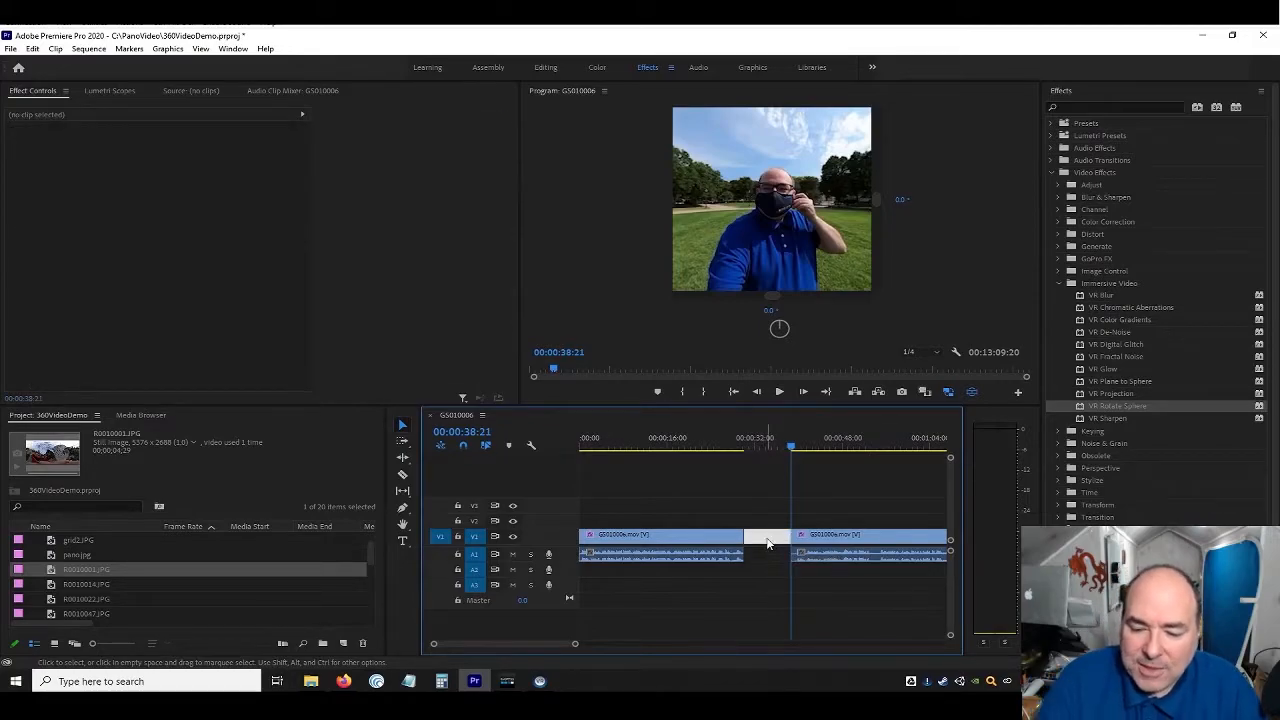
key("Delete")
Play the sequence across the new cut in GS010006.mov to check how the two segments join
left_click_drag(758, 446, 739, 450)
key("space")
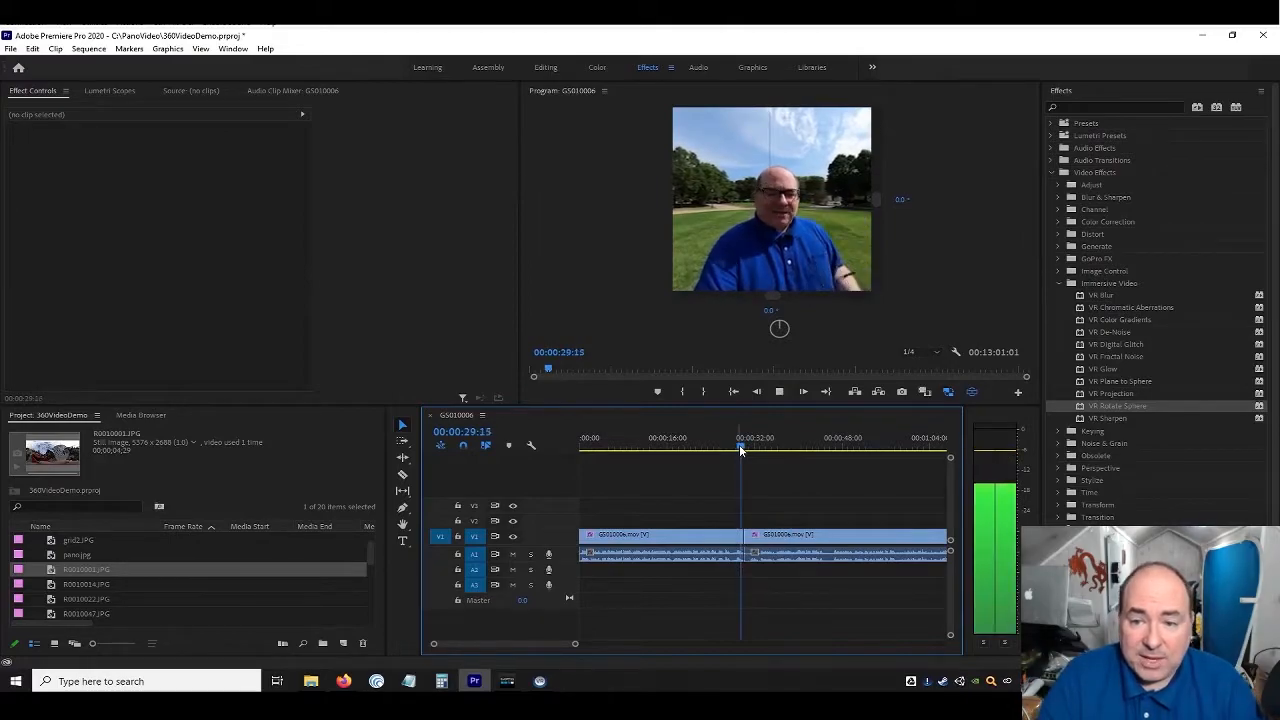
key("space")
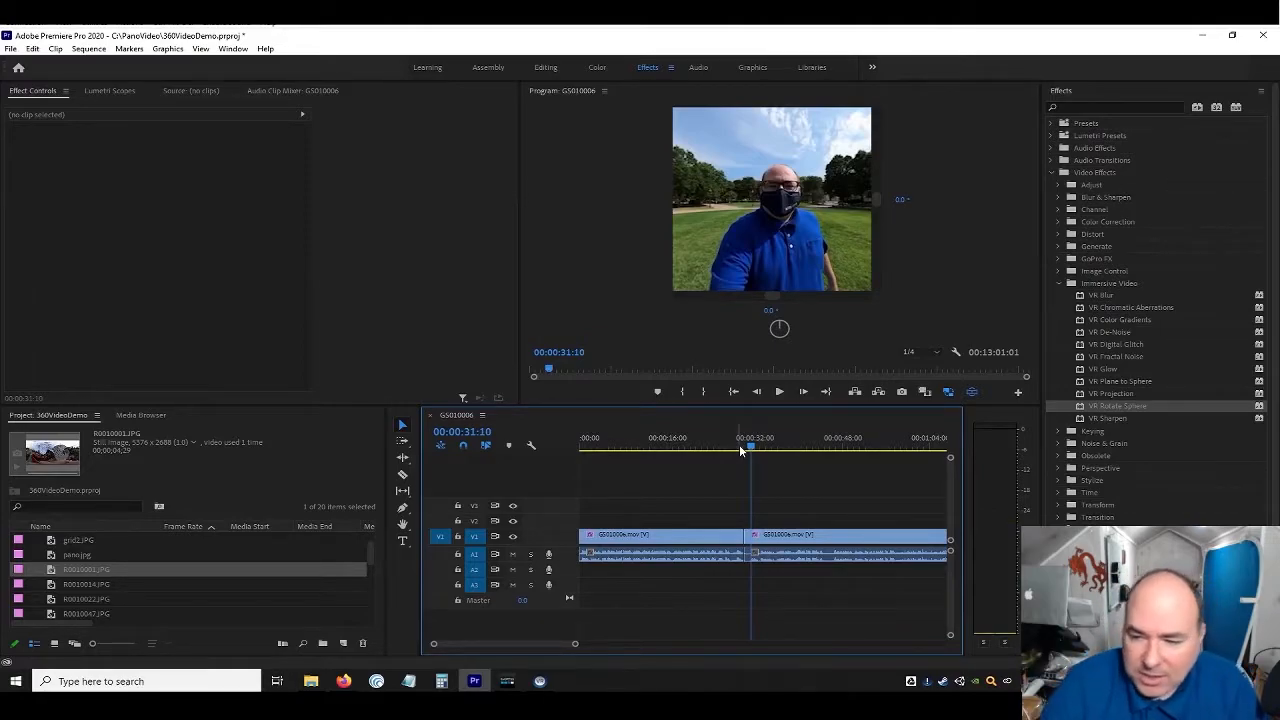
Apply the Dip to Black dissolve transition to the cut between the two GS010006.mov segments
left_click(1056, 283)
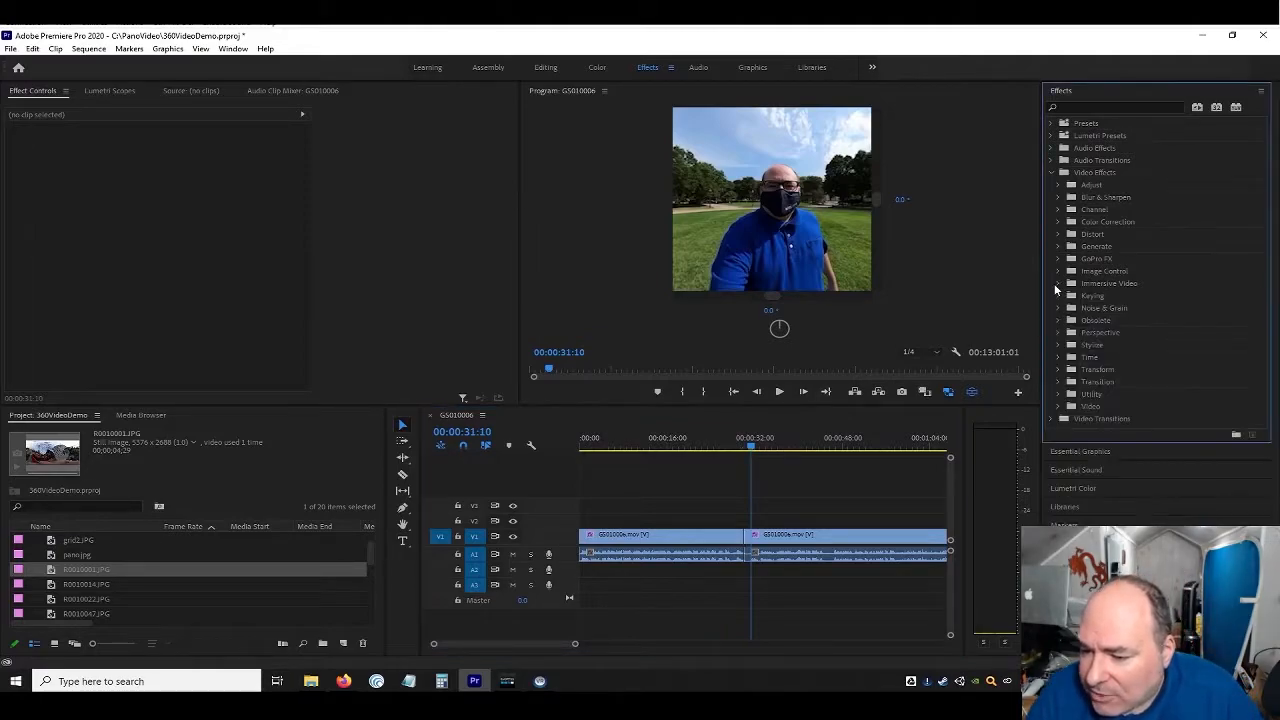
left_click(1051, 418)
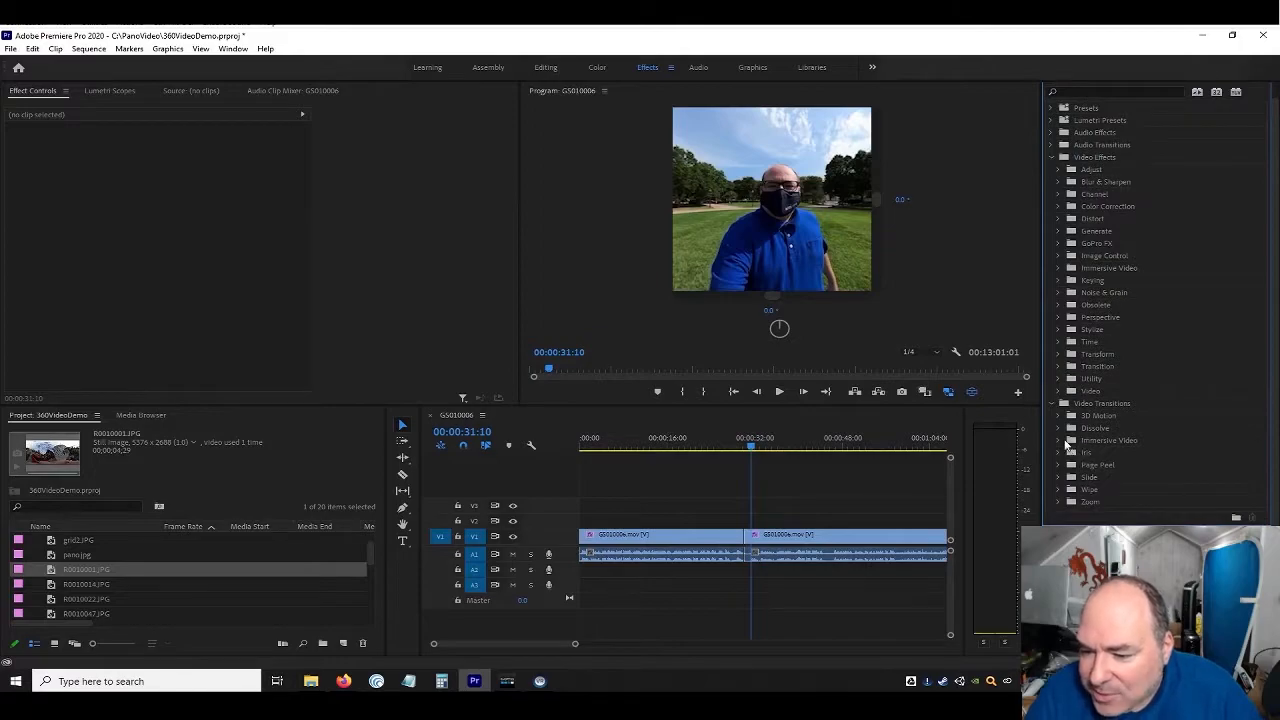
left_click(1059, 440)
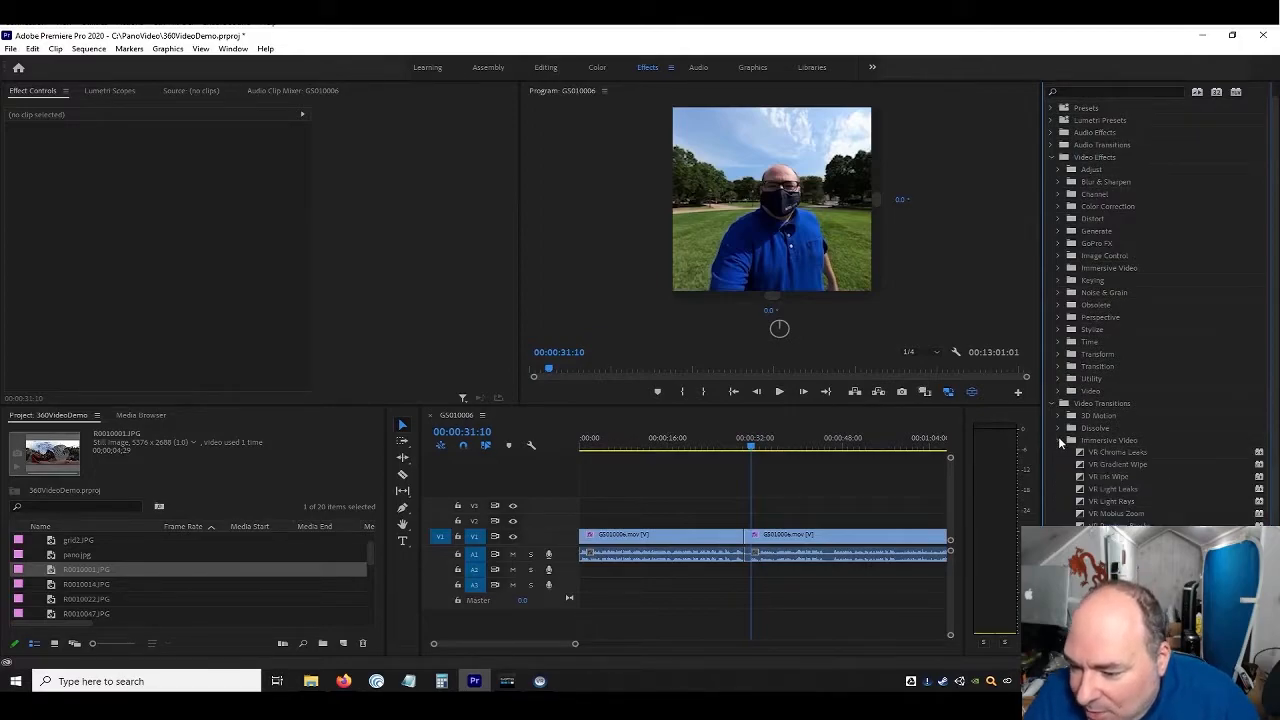
left_click(1059, 441)
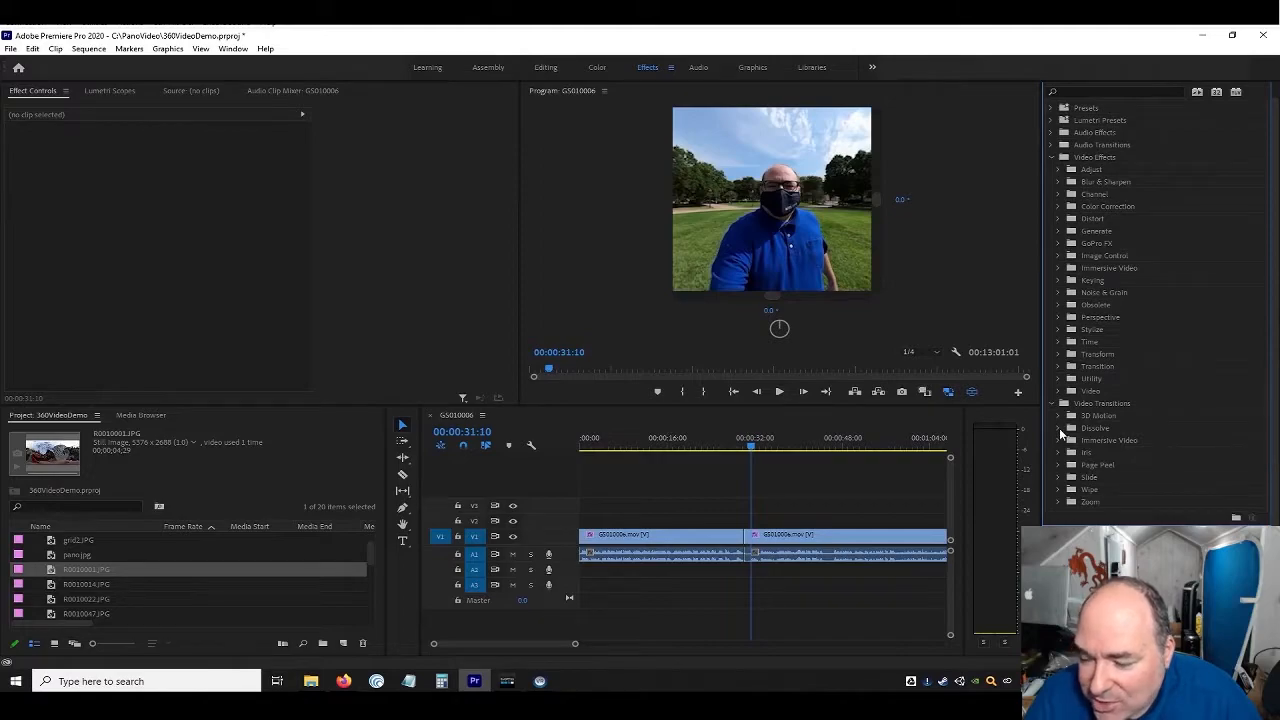
left_click(1059, 428)
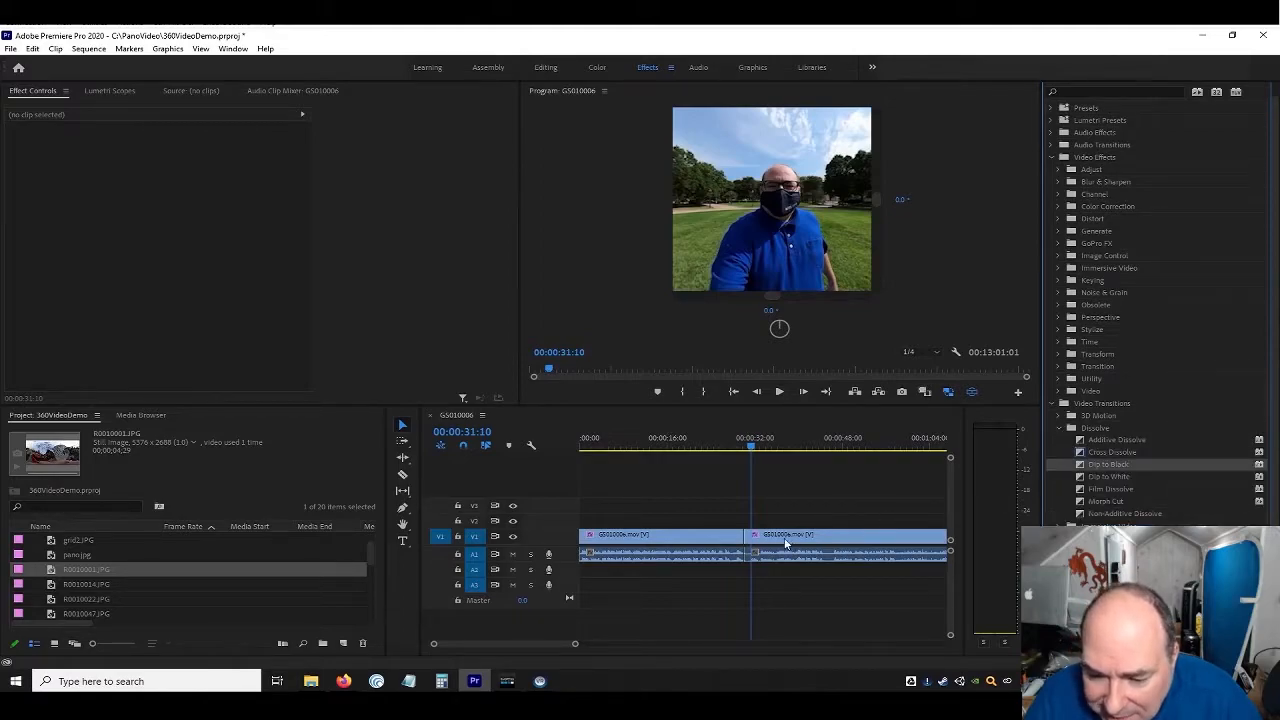
left_click_drag(786, 543, 748, 543)
Set the VR Rotate Sphere pan of the second GS010006.mov segment to 0° and play across the transition
left_click(772, 541)
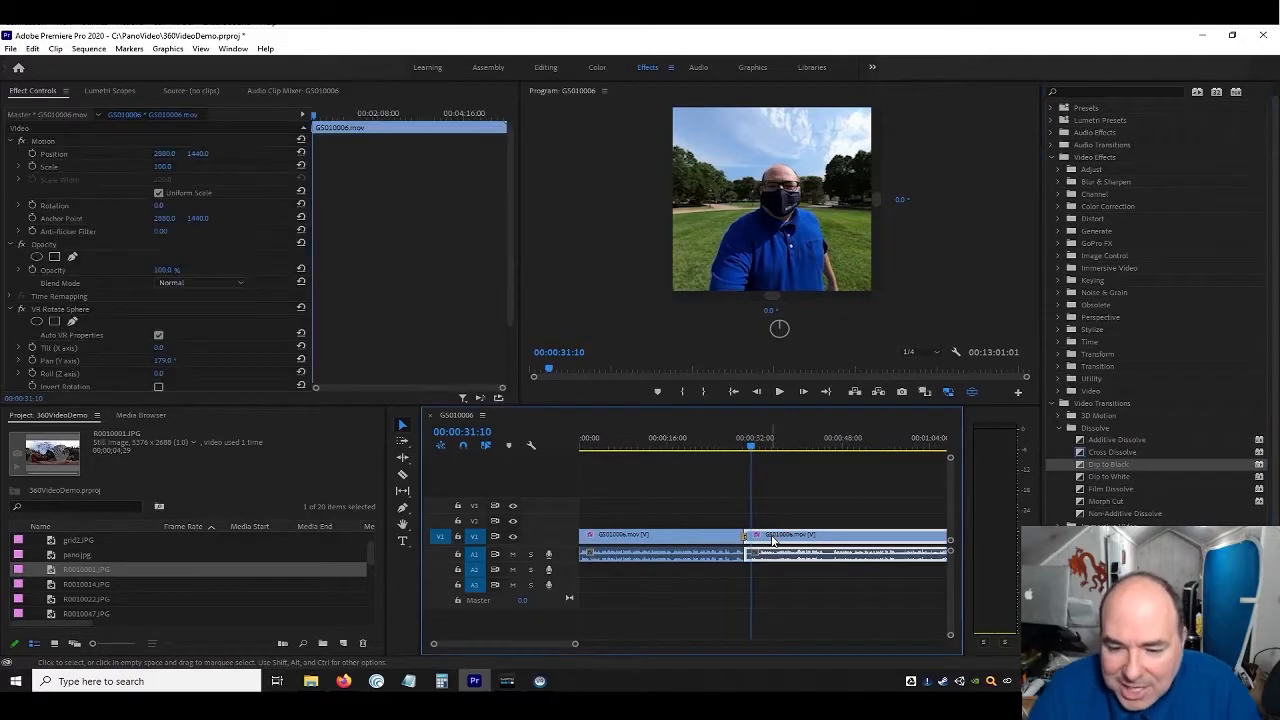
scroll(102, 309, "down", 1)
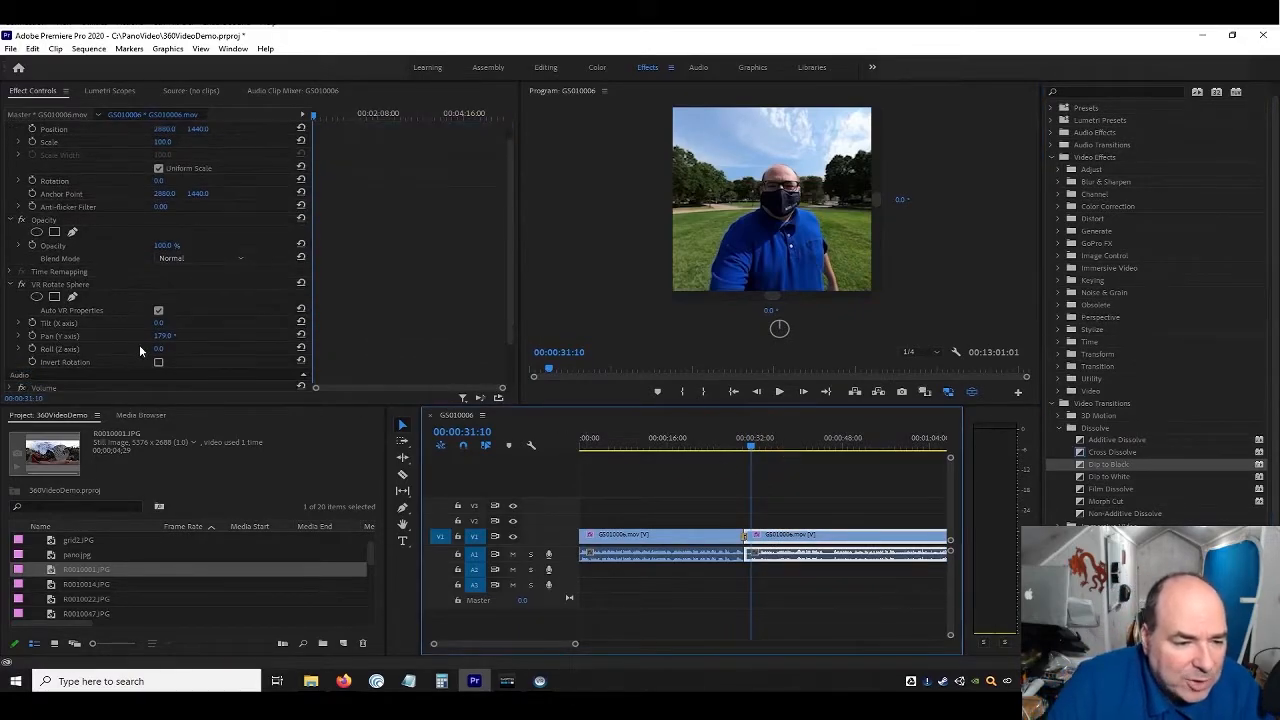
left_click(160, 336)
type("0")
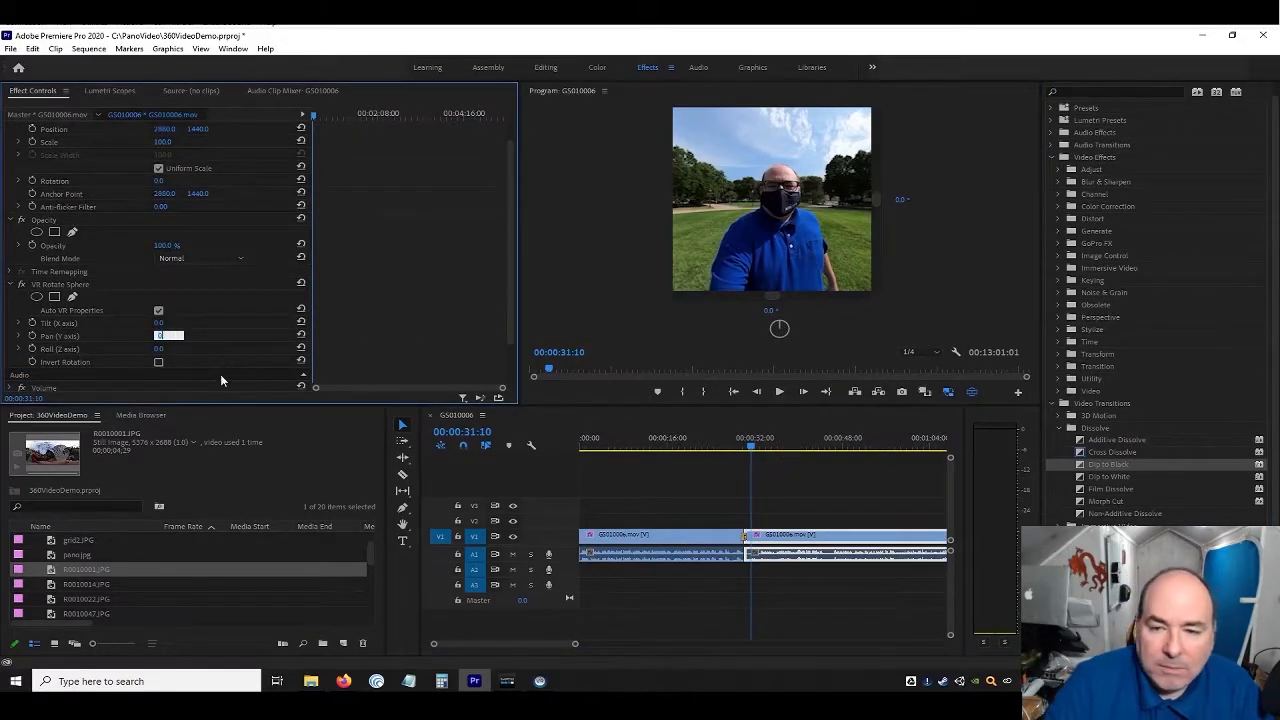
key("Return")
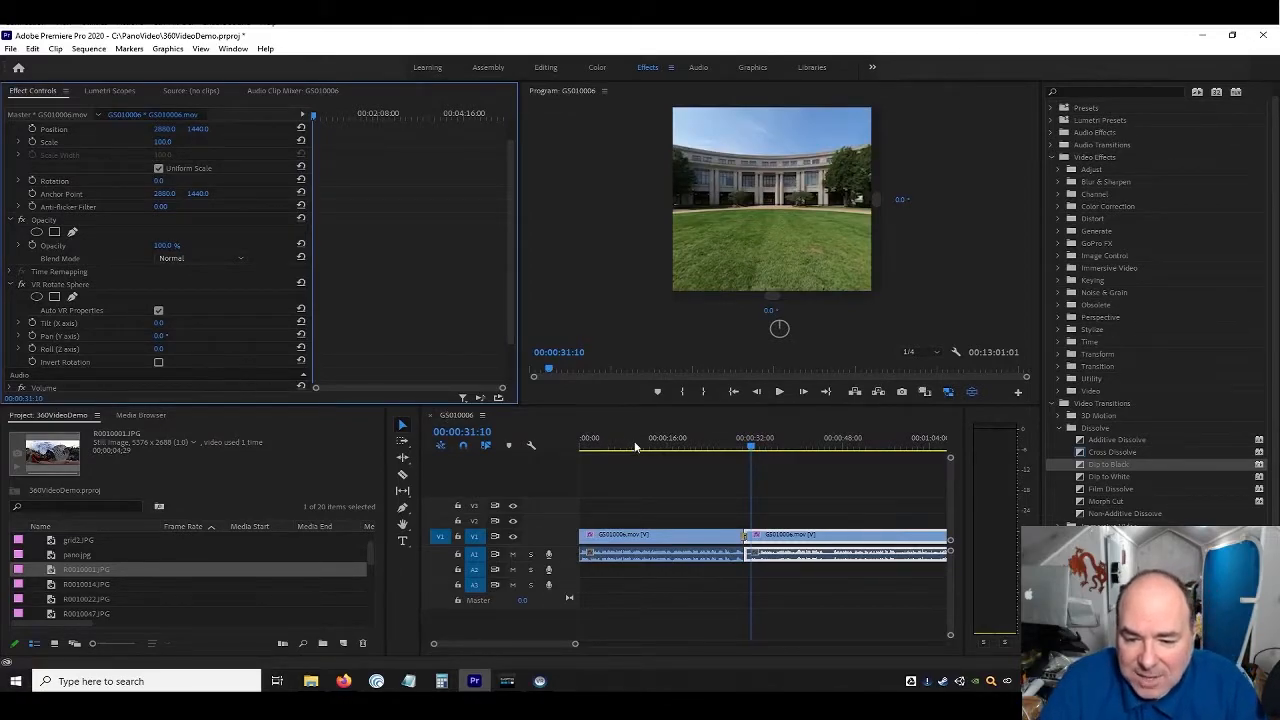
left_click_drag(750, 450, 731, 450)
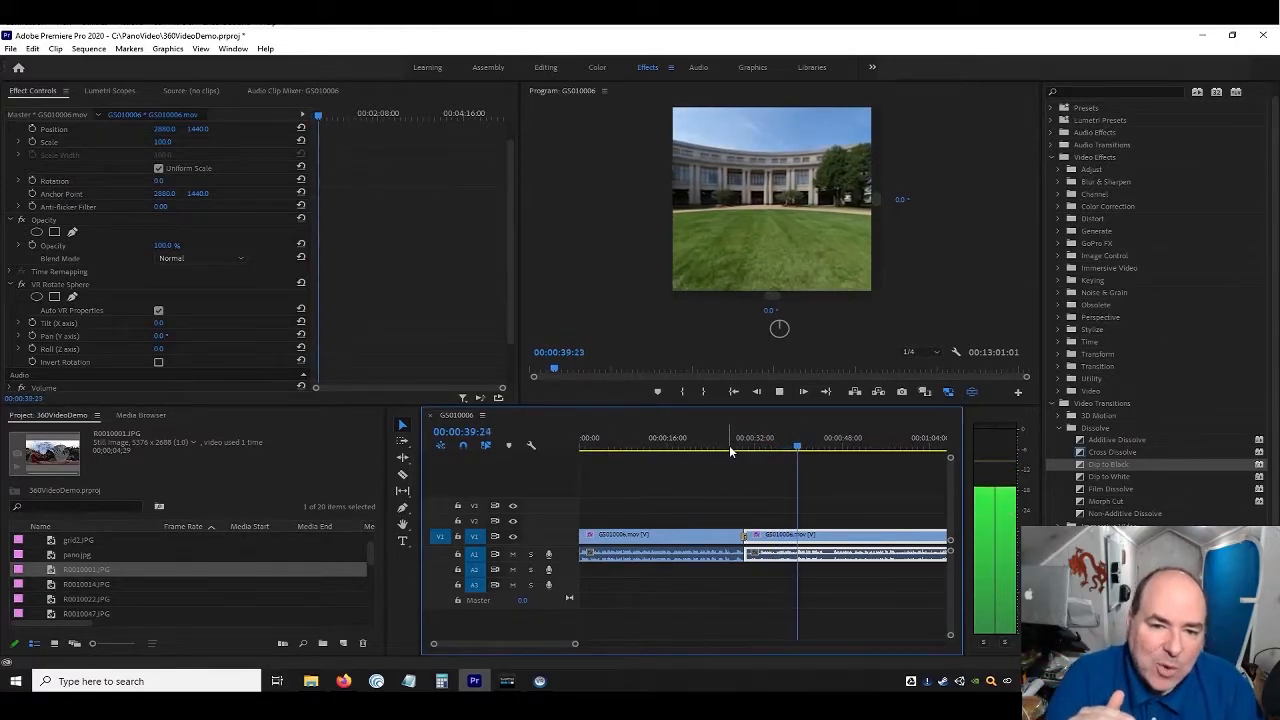
key("space")
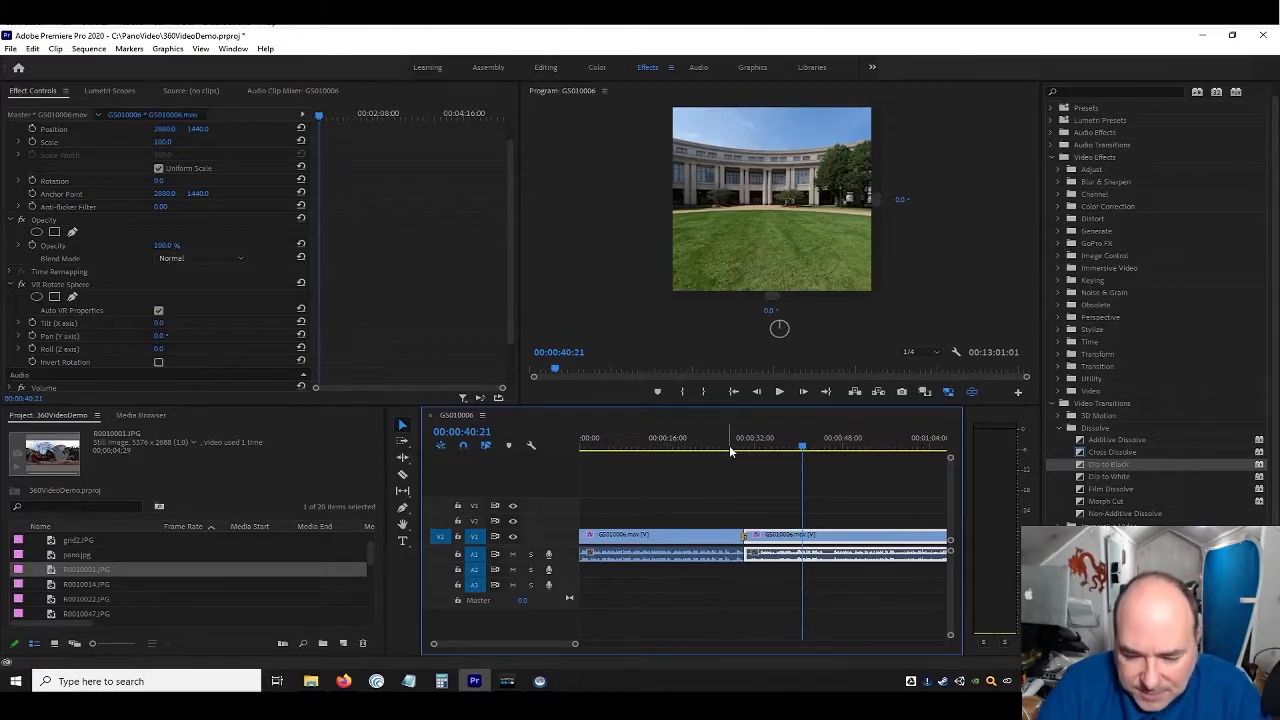
Split GS010006.mov at 00:01:02:19, delete the remaining footage and close the gap before R0010001.JPG
left_click_drag(575, 644, 647, 646)
left_click_drag(705, 450, 746, 452)
key("ctrl+k")
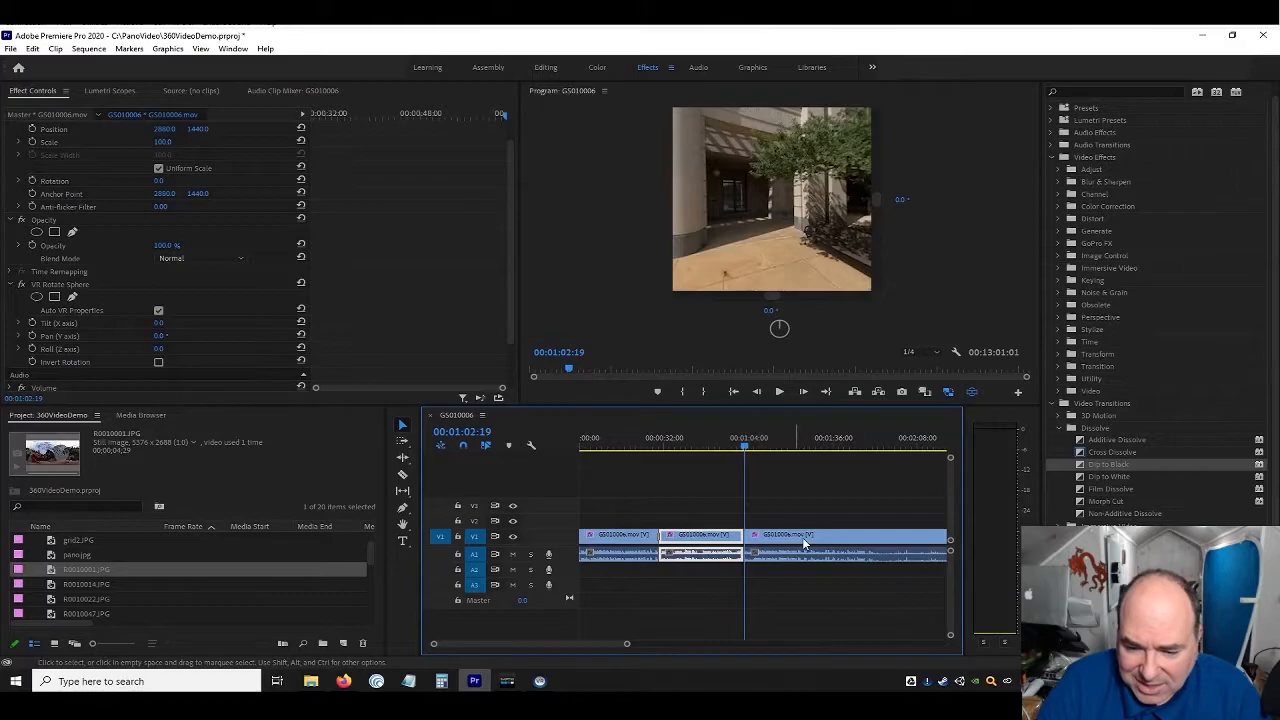
left_click(802, 537)
key("Delete")
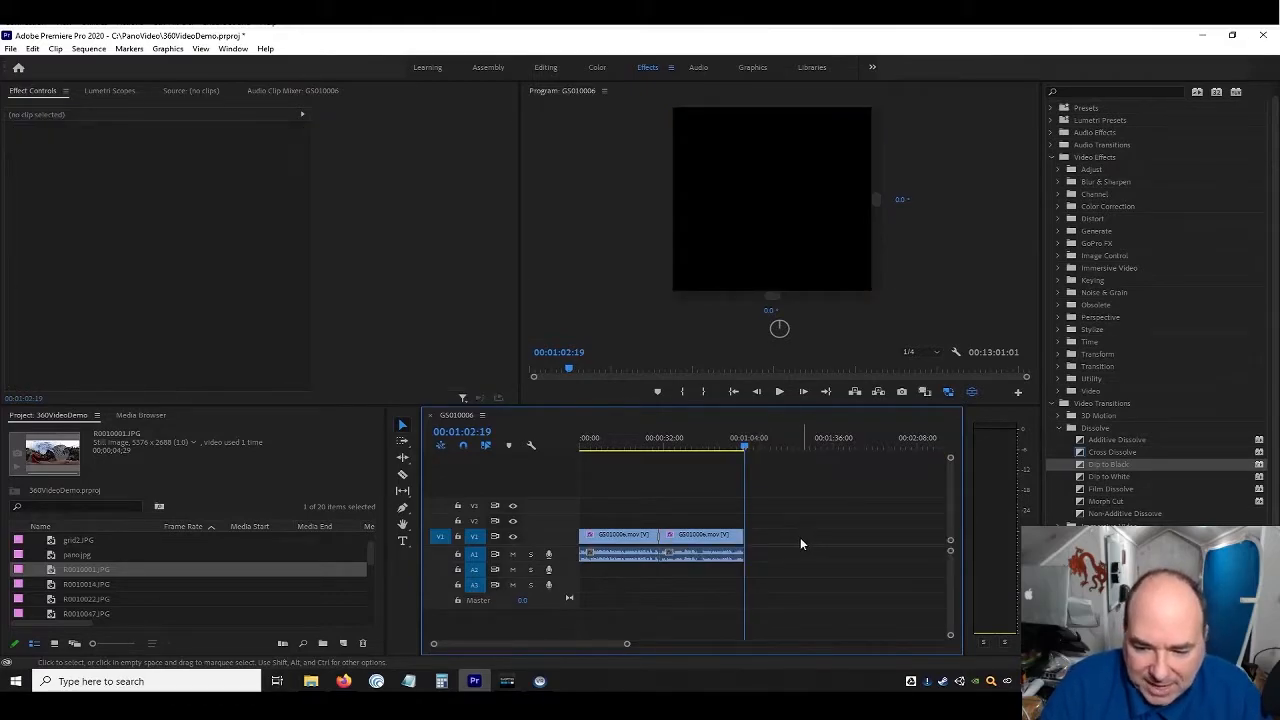
left_click(800, 543)
key("Delete")
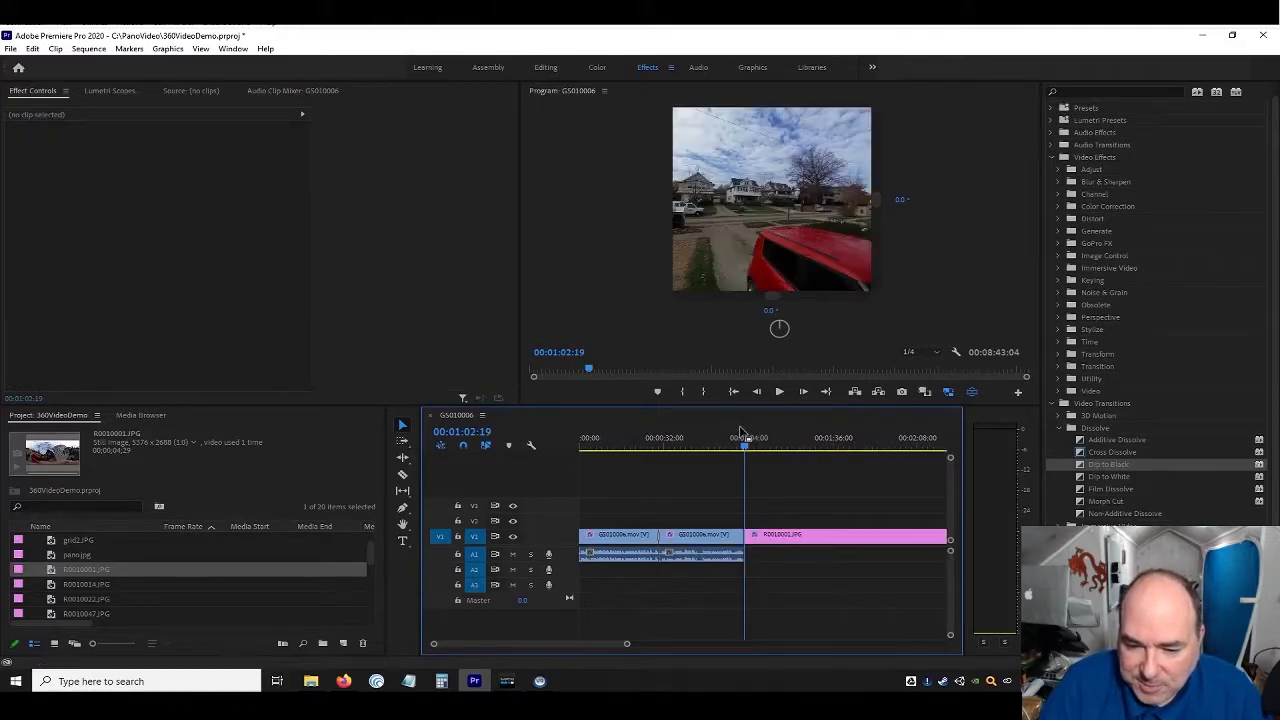
Scrub over the R0010001.JPG clip and place the playhead past its end at 00:09:24:28
left_click_drag(763, 447, 873, 440)
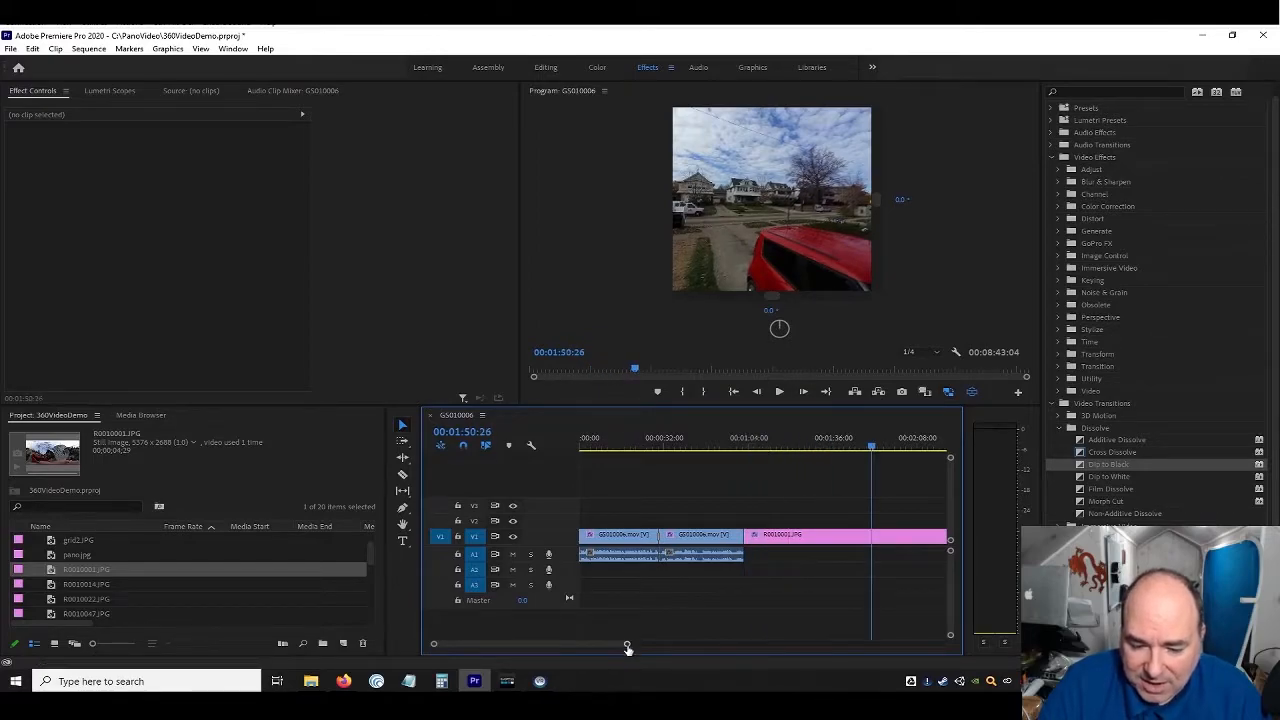
left_click_drag(628, 644, 875, 643)
left_click(790, 441)
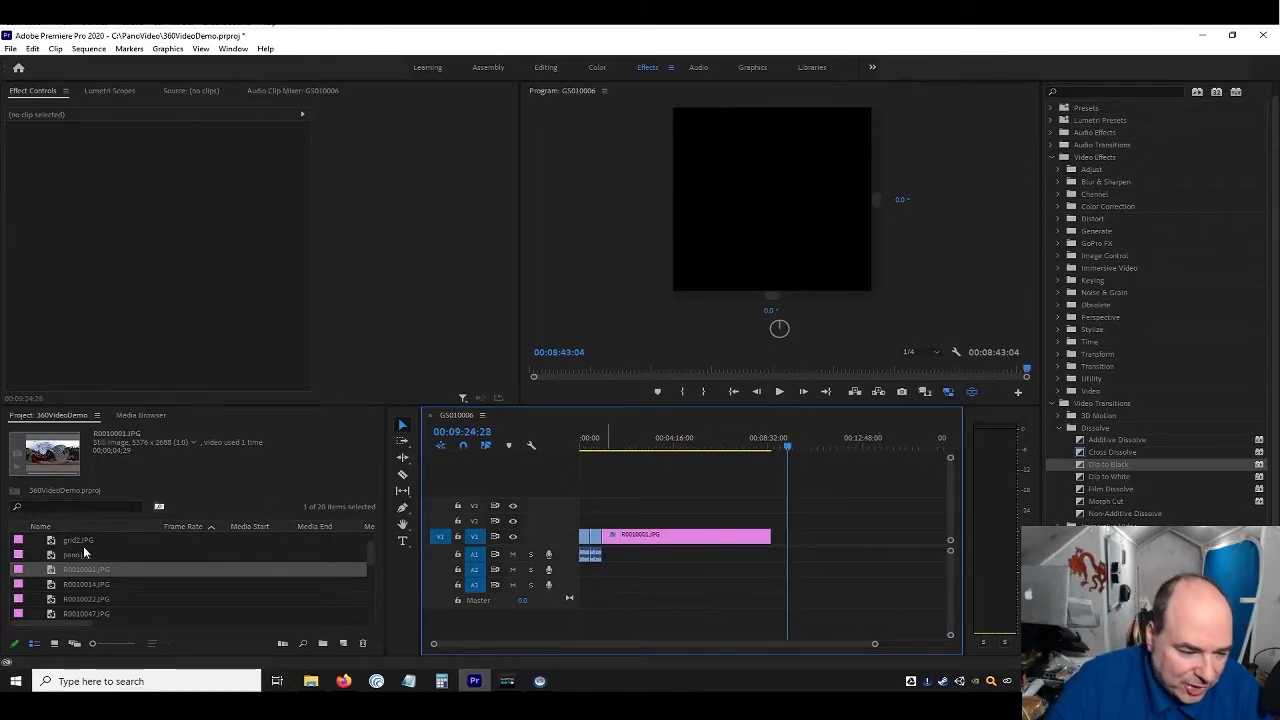
Turn off the VR display and place grid.JPG on V1 right after R0010001.JPG, extended so the sequence ends at 00:12:23:17
scroll(92, 552, "up", 1)
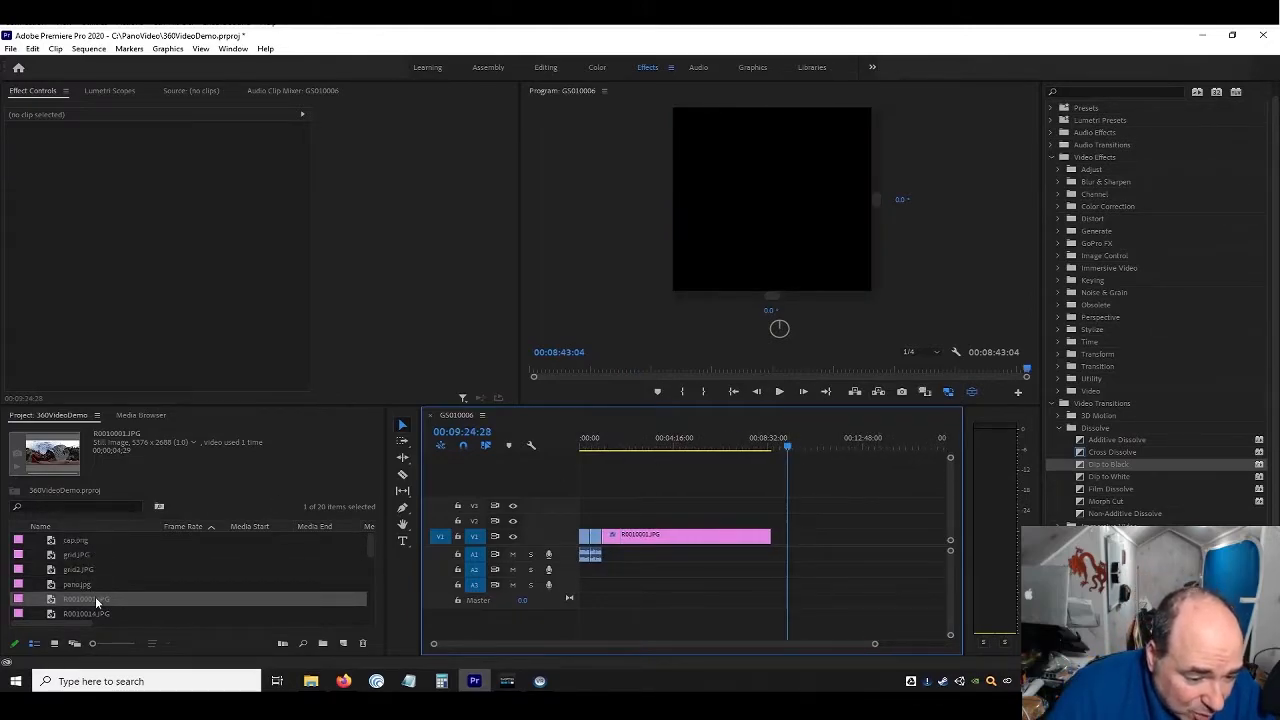
left_click(80, 557)
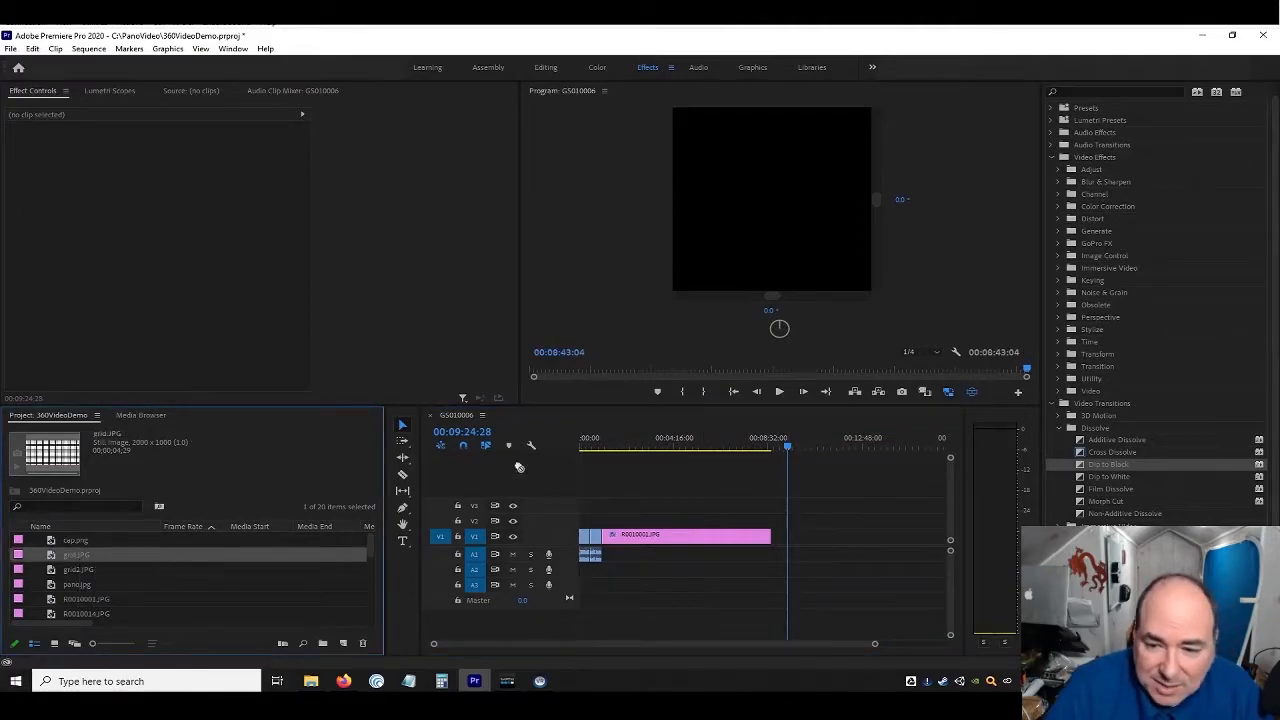
left_click(974, 392)
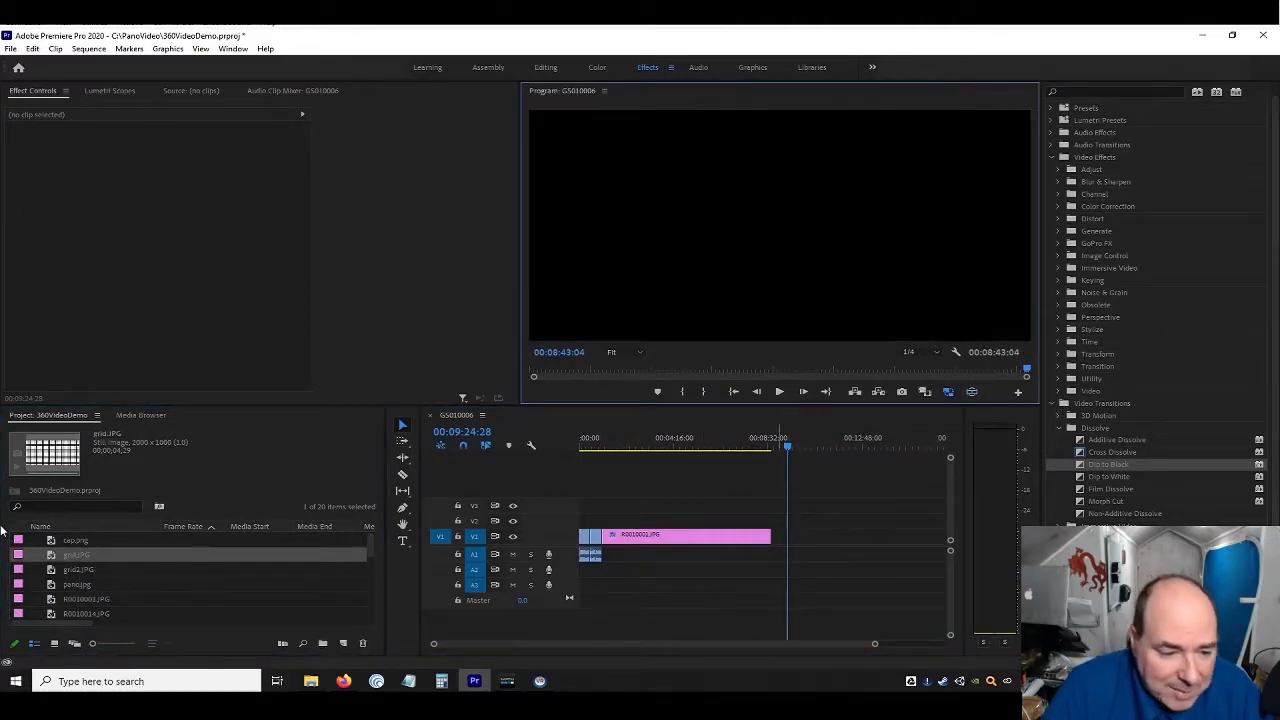
left_click_drag(78, 555, 800, 537)
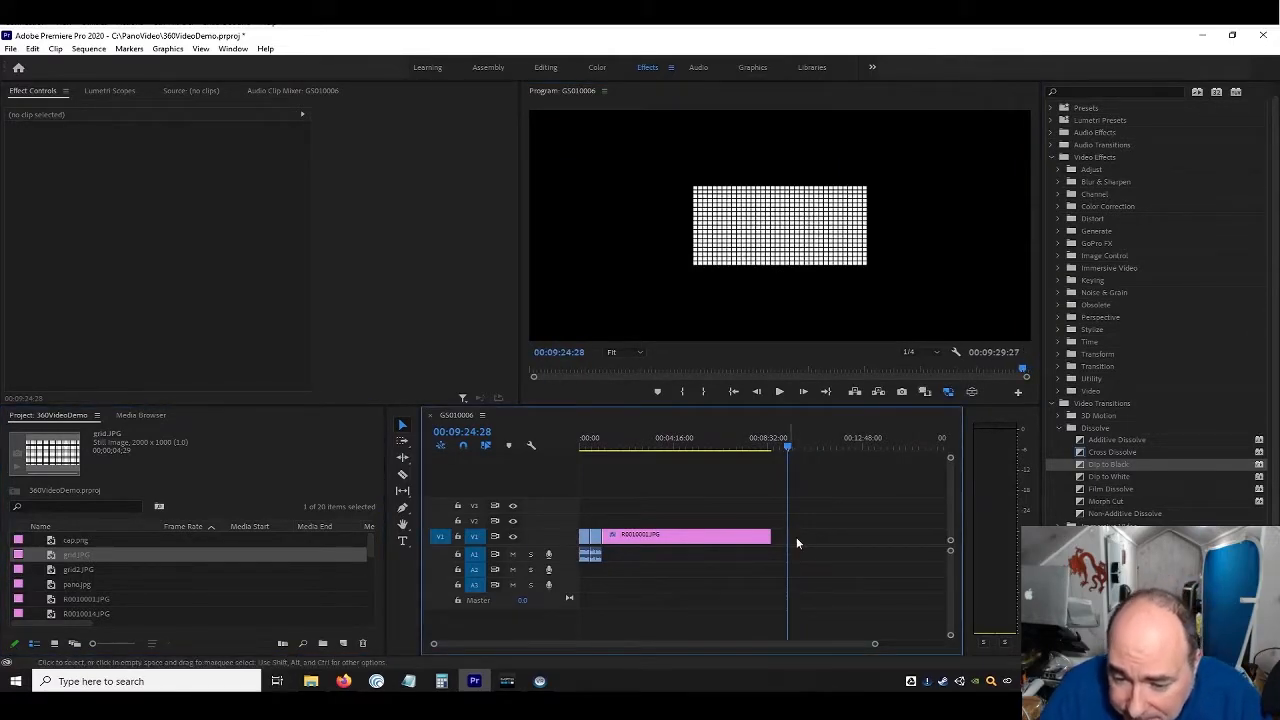
mouse_move(798, 541)
left_mouse_down()
mouse_move(867, 540)
mouse_move(799, 537)
left_mouse_up()
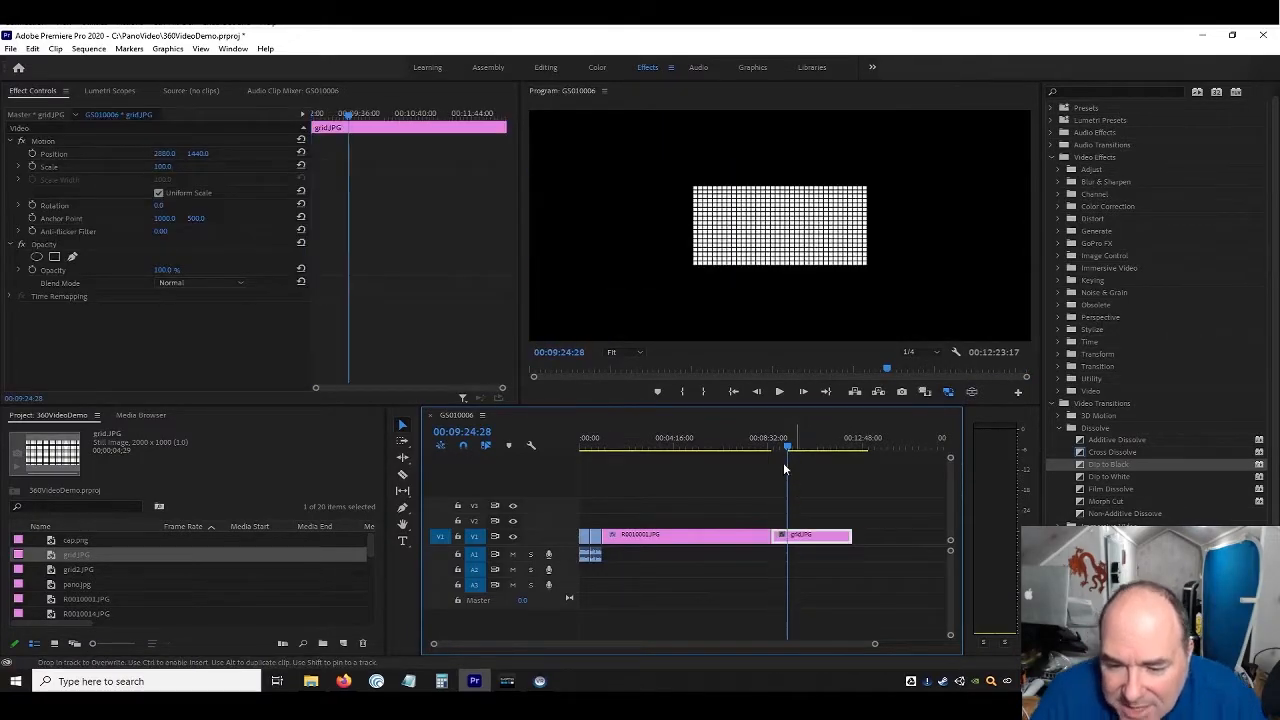
Scale the grid.JPG clip to frame size and turn the VR video display back on
right_click(820, 542)
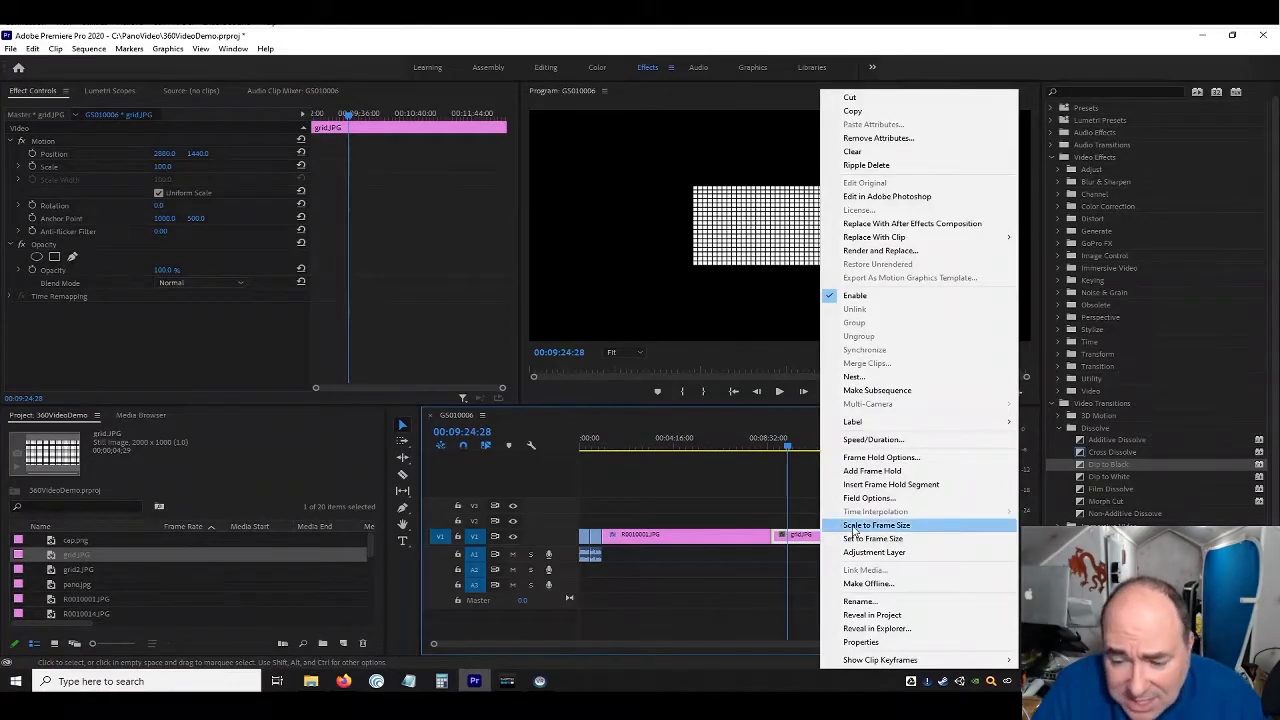
left_click(850, 526)
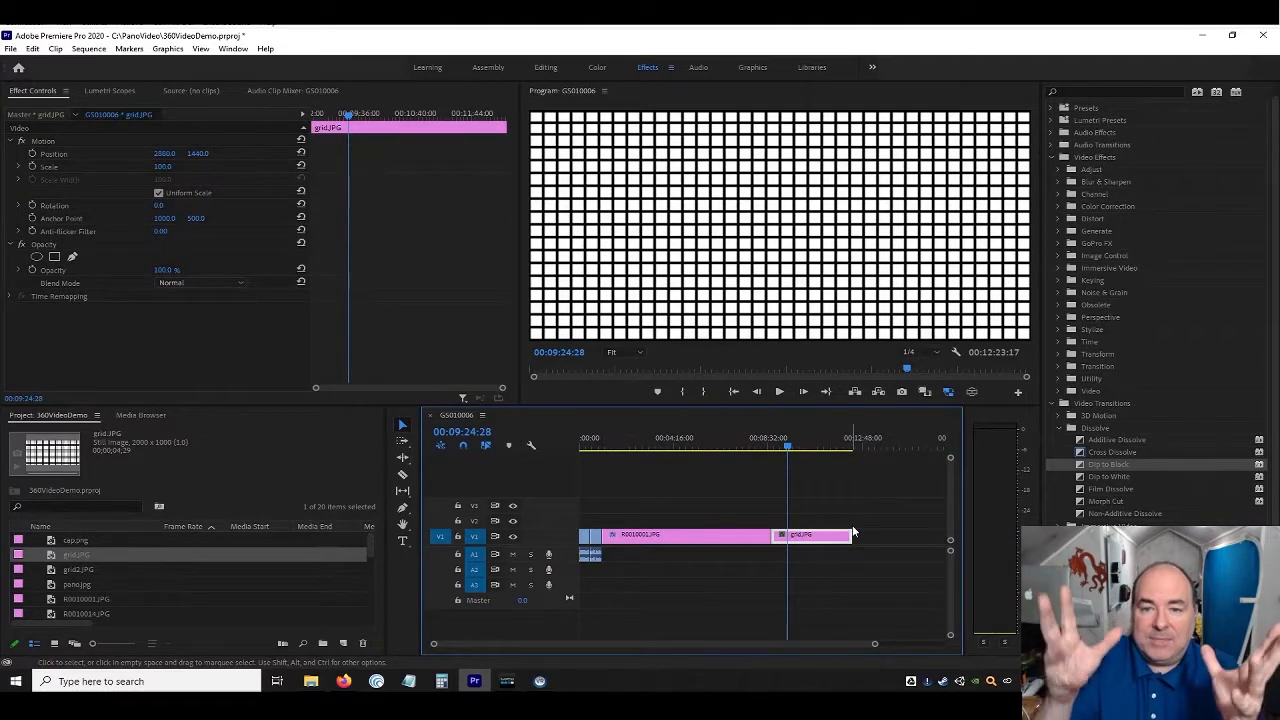
left_click(970, 393)
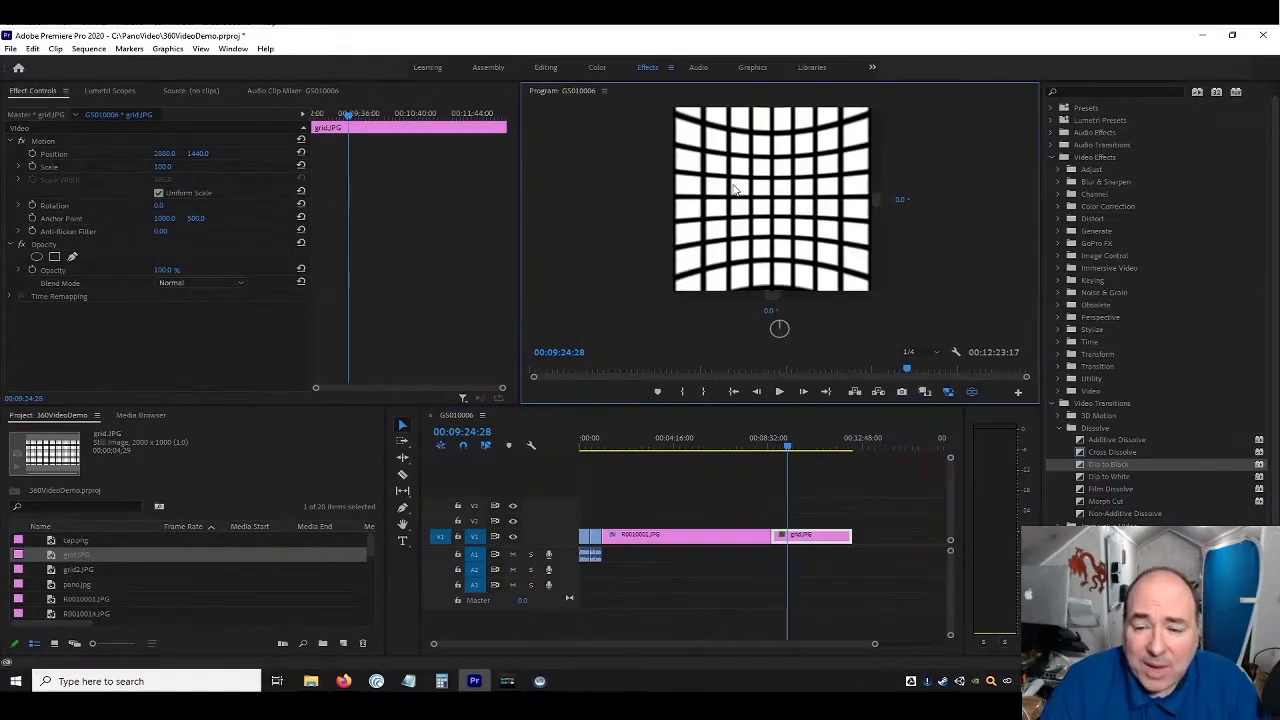
Look around the grid in the VR view, including straight down at -90°, to examine how its lines distort
mouse_move(828, 190)
left_mouse_down()
mouse_move(775, 215)
mouse_move(775, 247)
mouse_move(784, 176)
mouse_move(785, 238)
mouse_move(768, 141)
mouse_move(764, 300)
mouse_move(759, 167)
mouse_move(805, 203)
mouse_move(838, 204)
left_mouse_up()
left_click_drag(750, 200, 777, 194)
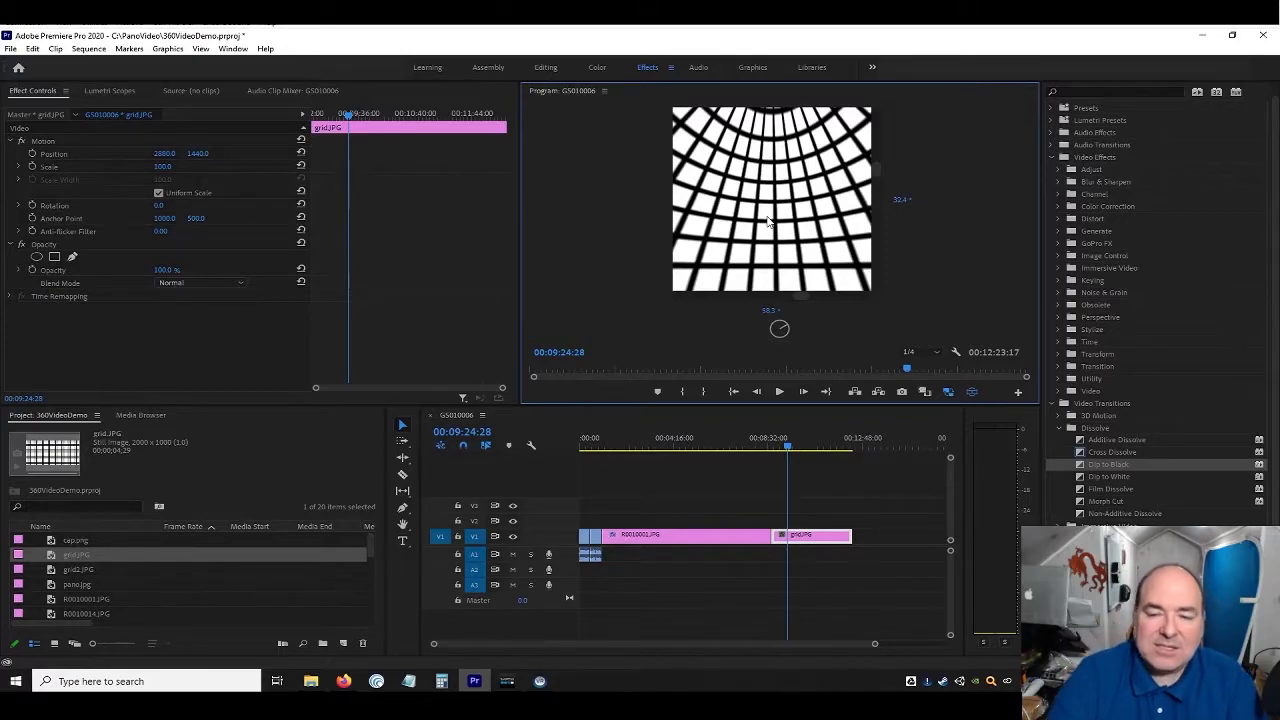
left_click_drag(755, 187, 747, 260)
left_click_drag(757, 118, 787, 187)
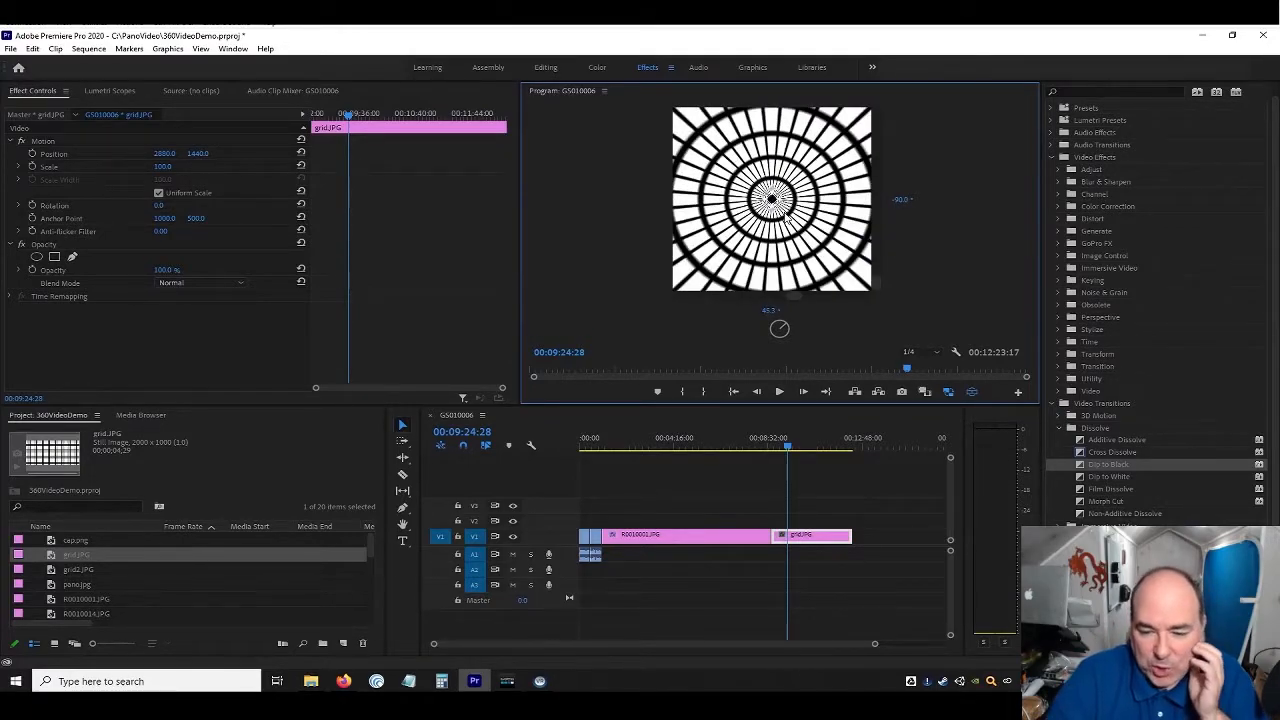
Append pano.jpg and the images R0010014.JPG through R0010070.JPG to V1 after the grid.JPG clip
left_click(104, 588)
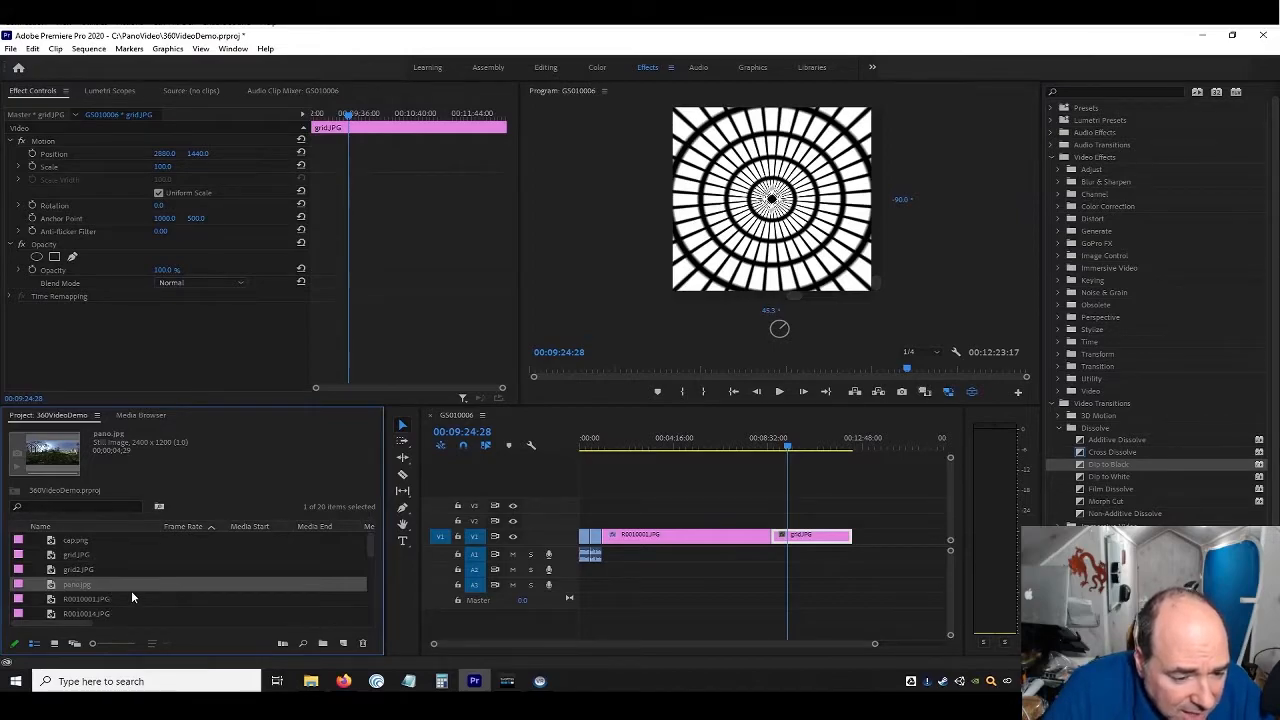
left_click_drag(578, 562, 732, 642)
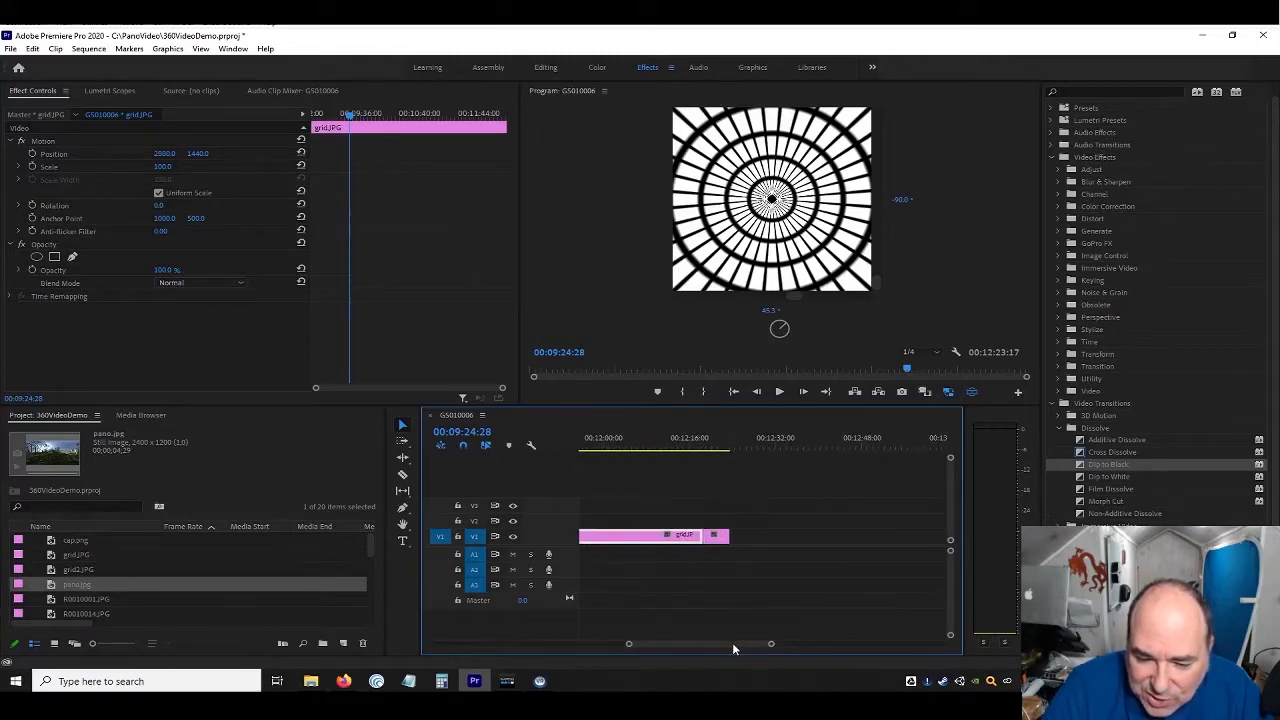
left_click(98, 598)
scroll(98, 598, "down", 1)
left_click(103, 598)
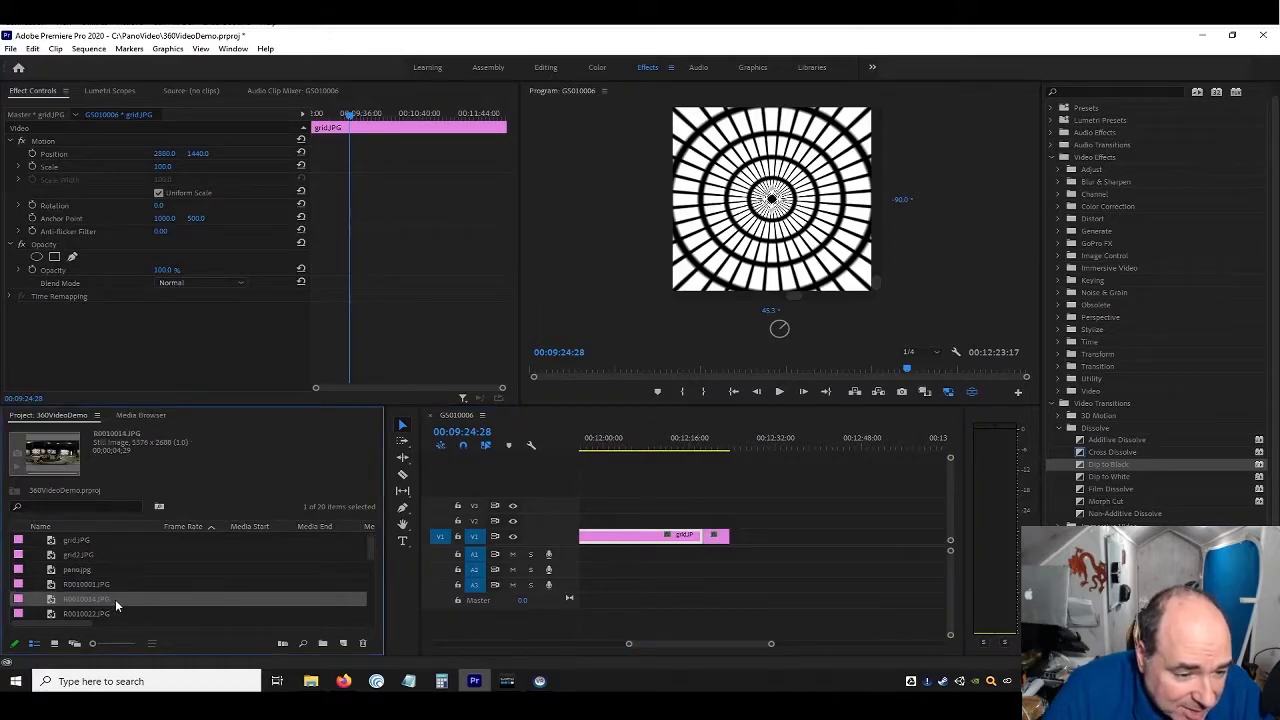
scroll(115, 600, "down", 1)
scroll(116, 599, "down", 1)
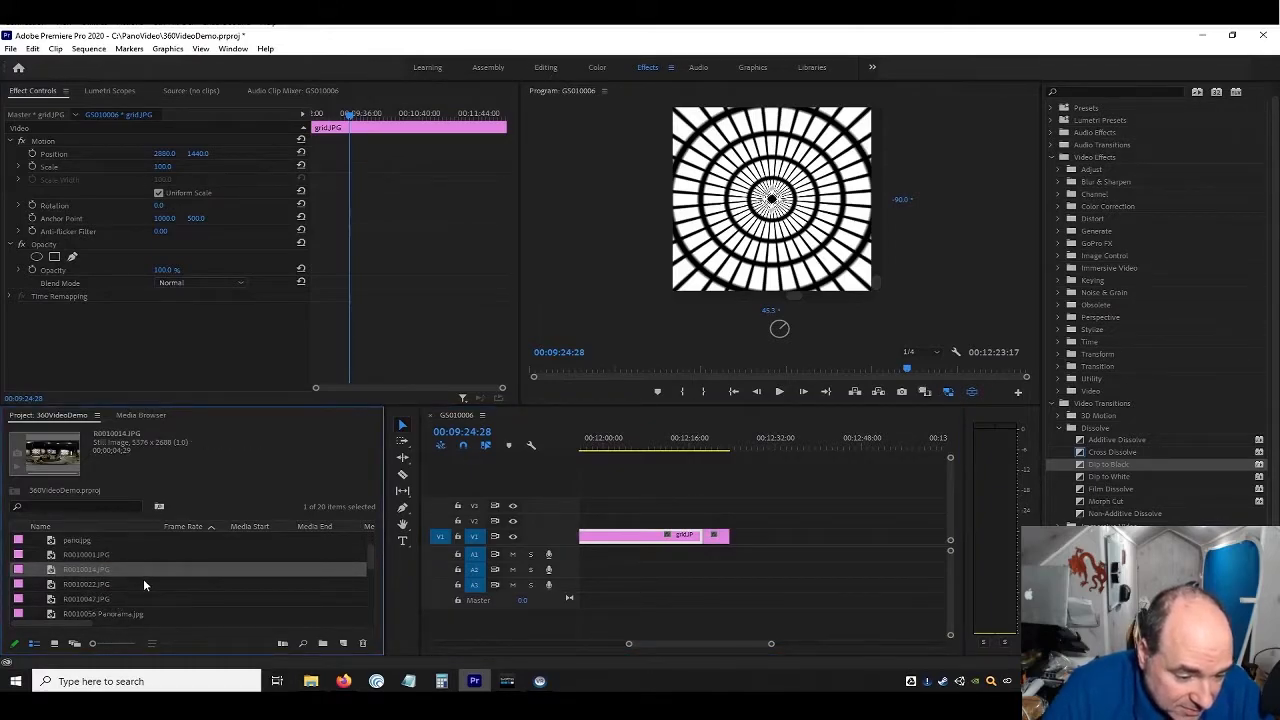
scroll(138, 597, "down", 1)
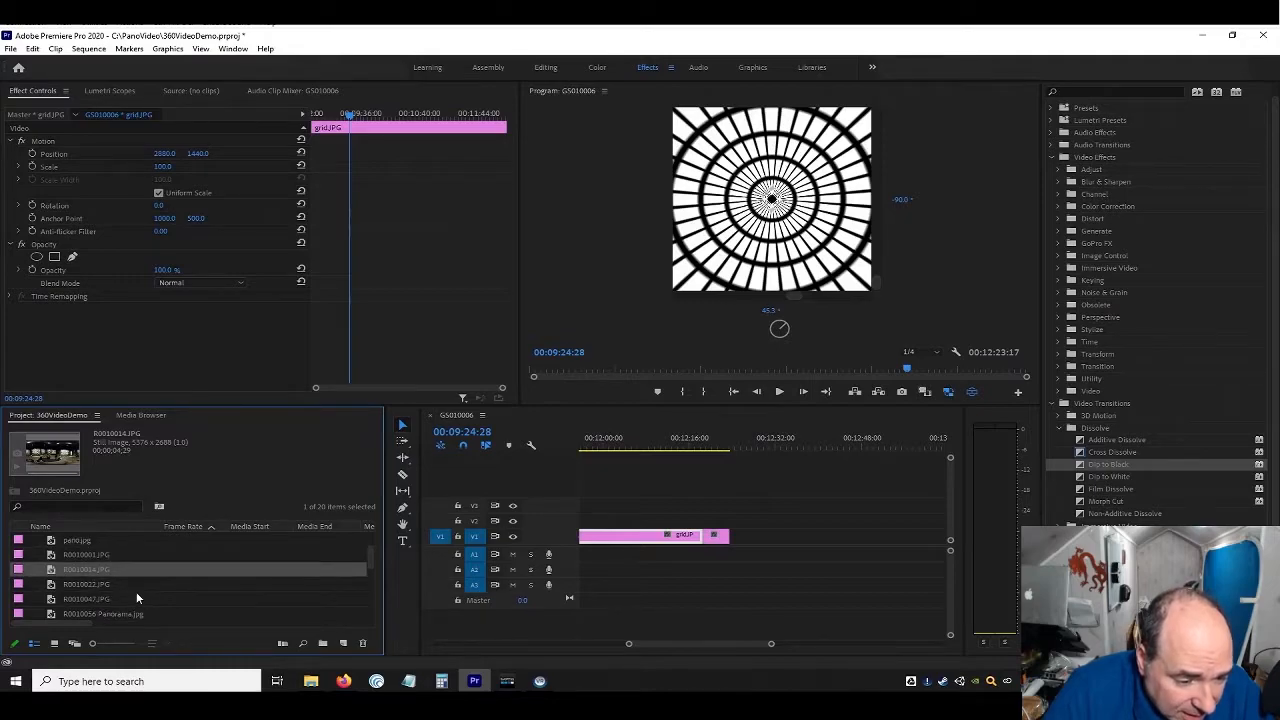
scroll(137, 597, "down", 2)
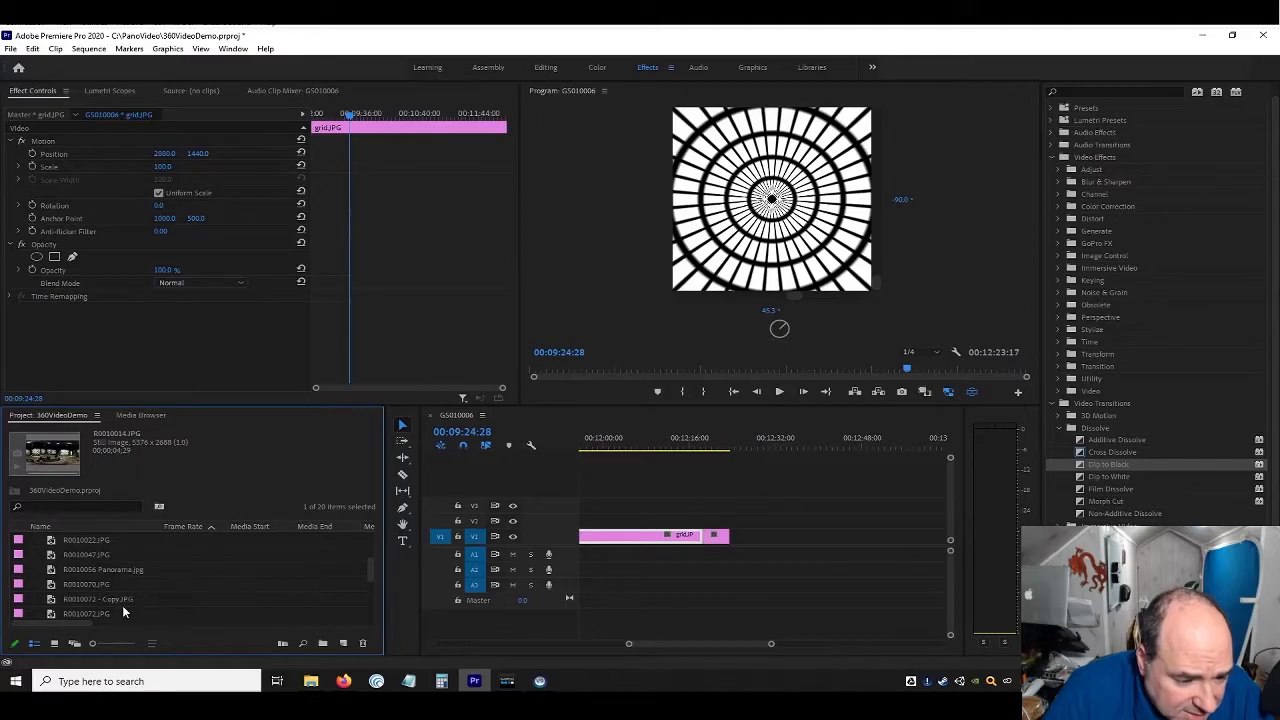
left_click(105, 586, "shift")
left_click_drag(154, 574, 808, 543)
Append the images R0010072.JPG through R0010124.JPG to the end of V1
left_click(108, 613)
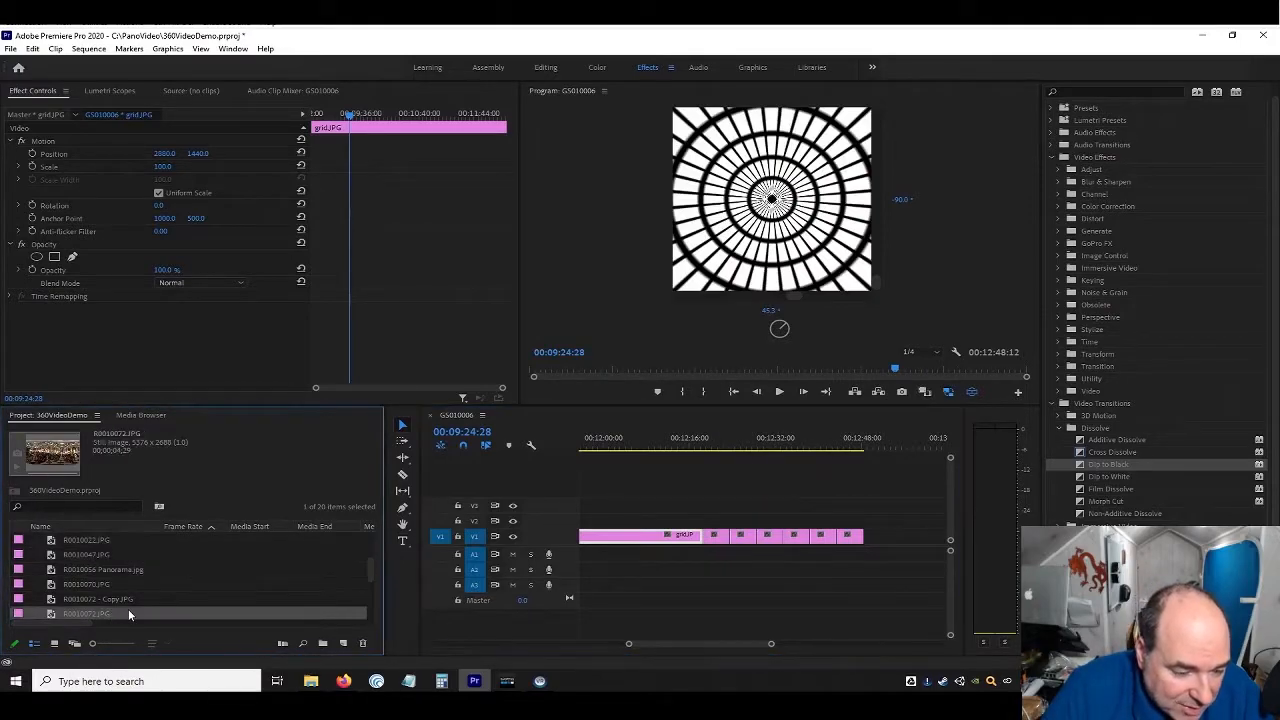
scroll(128, 609, "down", 3)
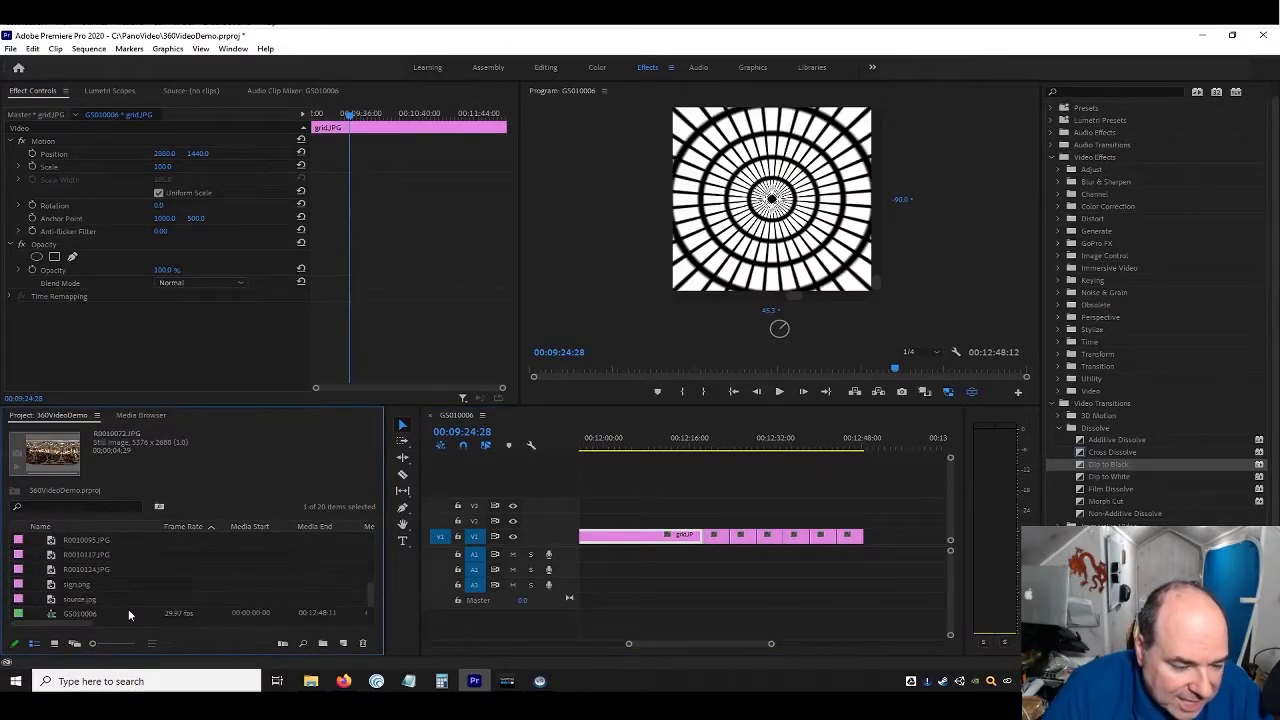
scroll(97, 582, "up", 1)
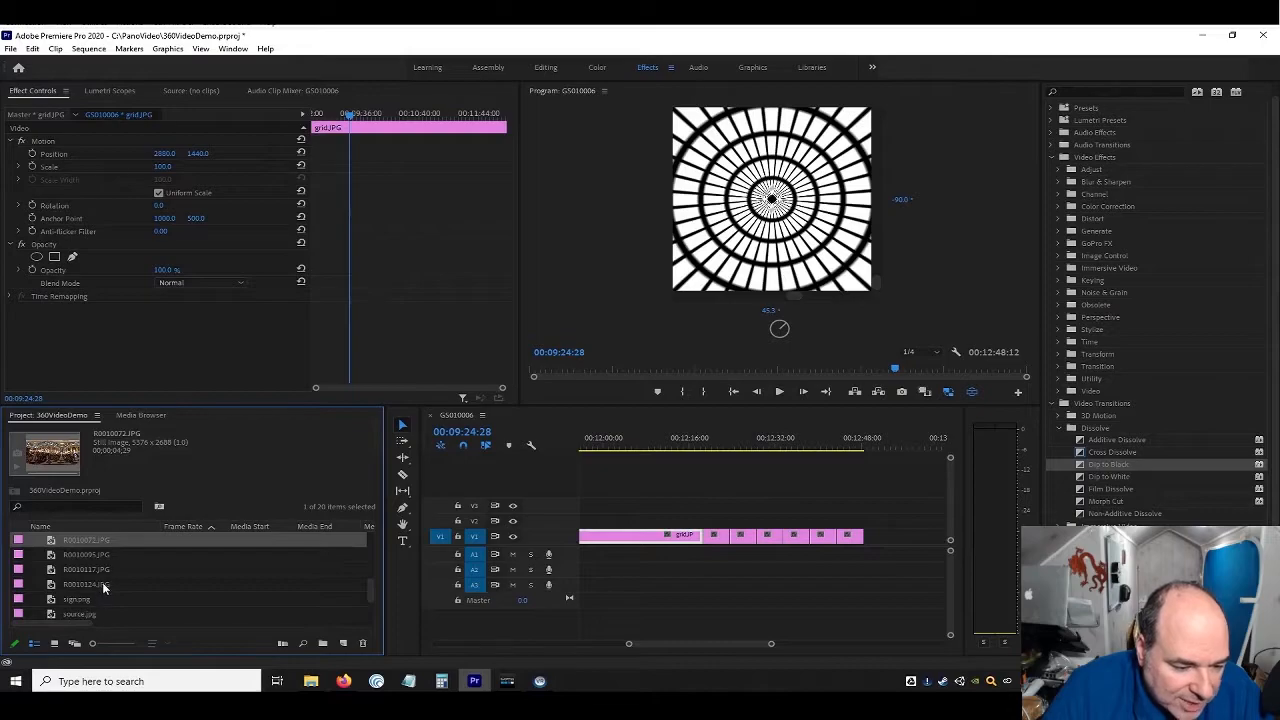
left_click(102, 584, "shift")
left_click_drag(102, 584, 932, 543)
mouse_move(724, 643)
left_mouse_down()
mouse_move(784, 643)
mouse_move(731, 651)
left_mouse_up()
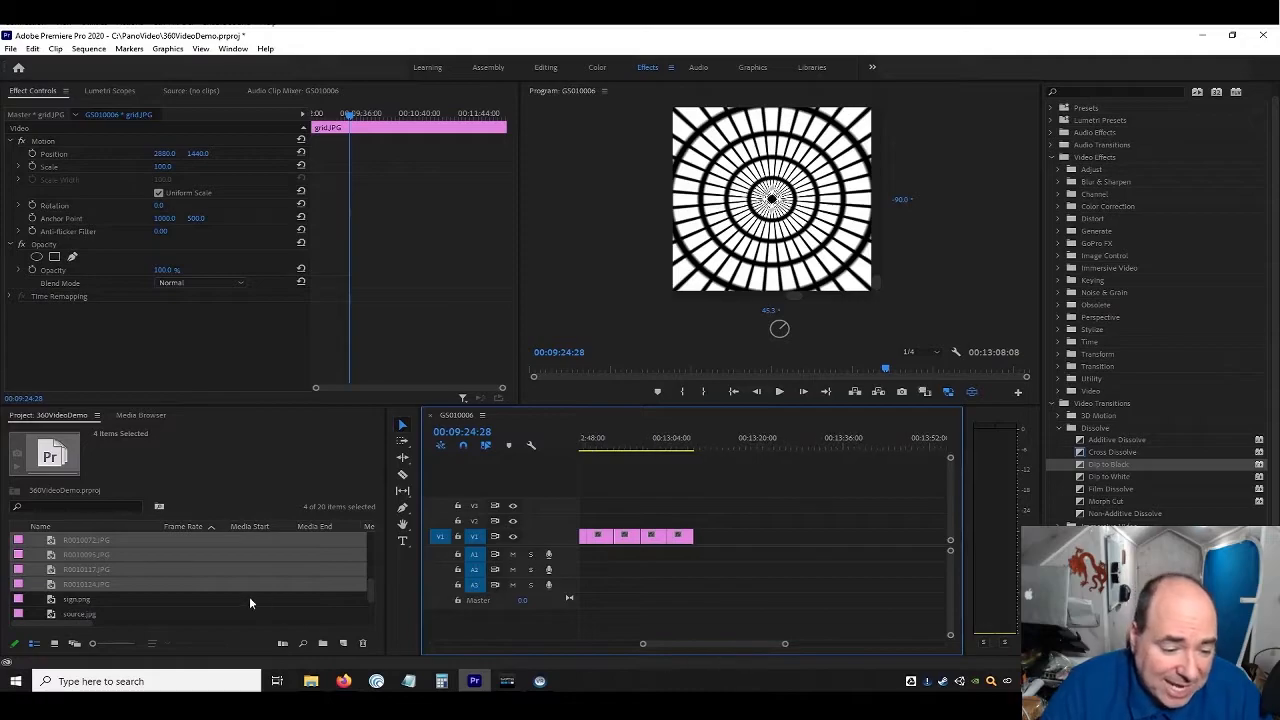
Append source.jpg to the end of V1 and extend it to end at 00:13:37:15
scroll(214, 581, "down", 1)
left_click(74, 599)
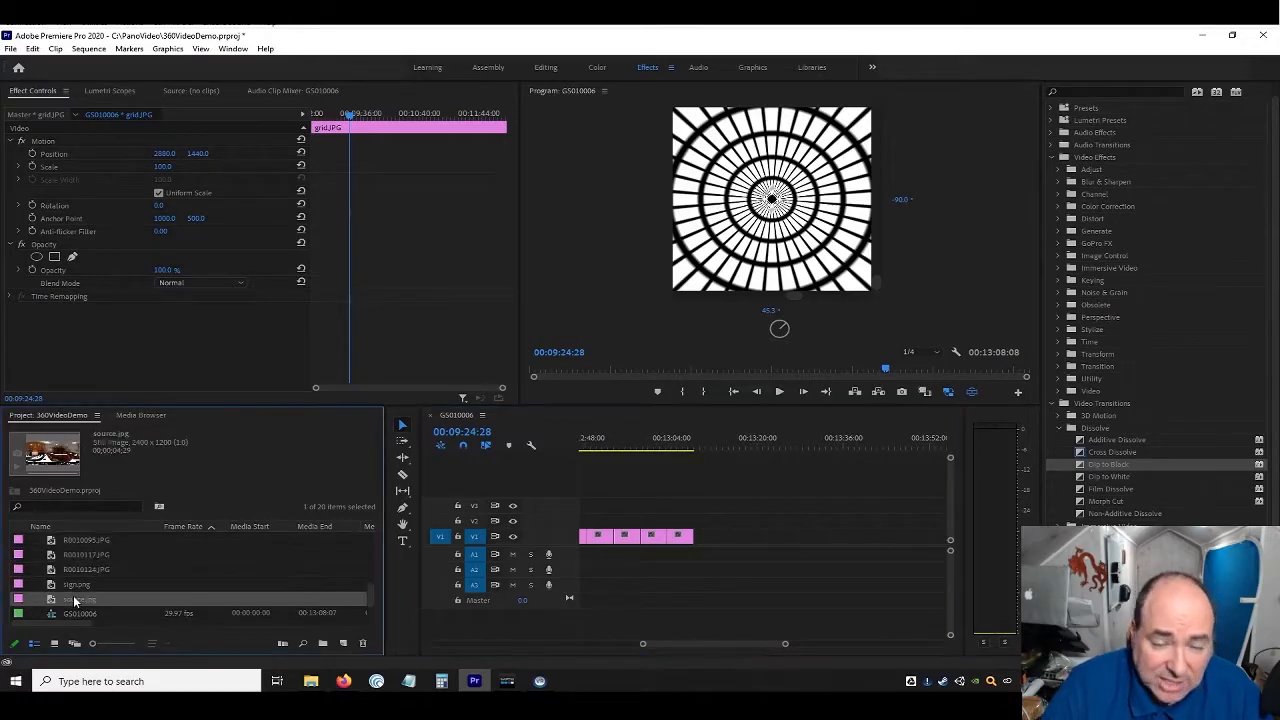
left_click_drag(240, 597, 792, 481)
With the playhead at 00:13:21:20 and the VR display off, scale the source.jpg clip to frame size
left_click(768, 447)
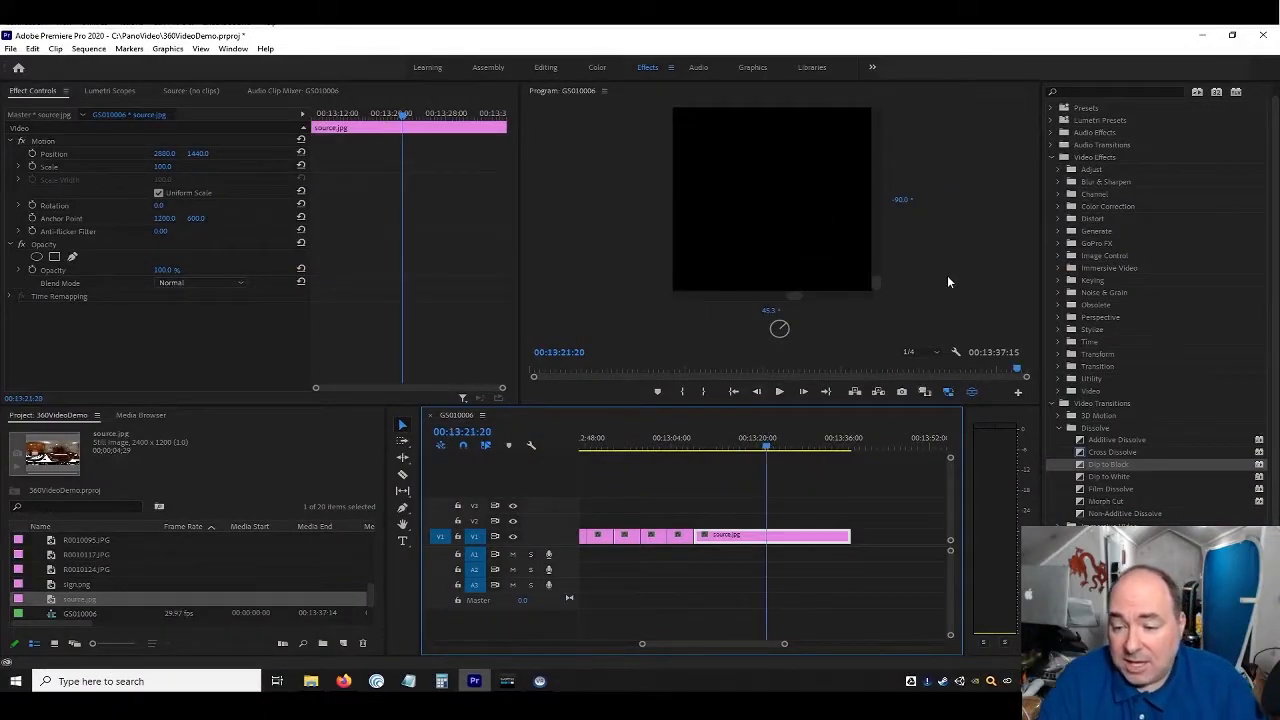
left_click(972, 392)
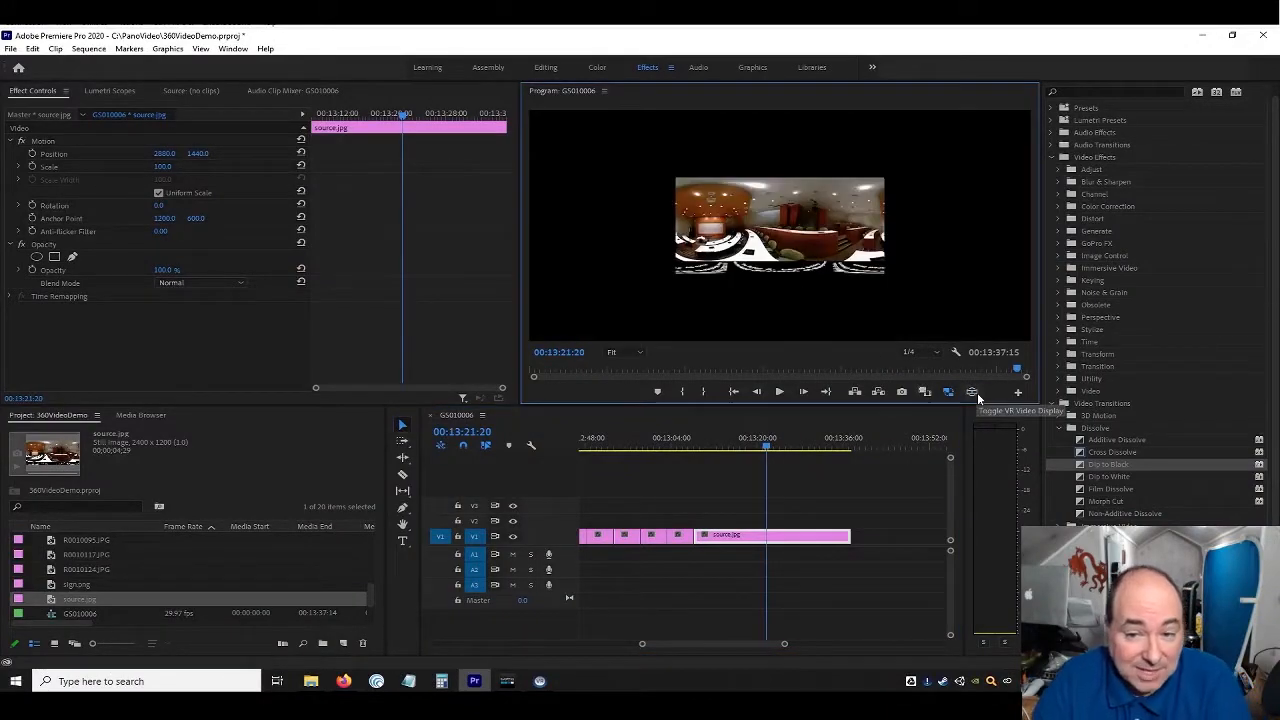
right_click(789, 538)
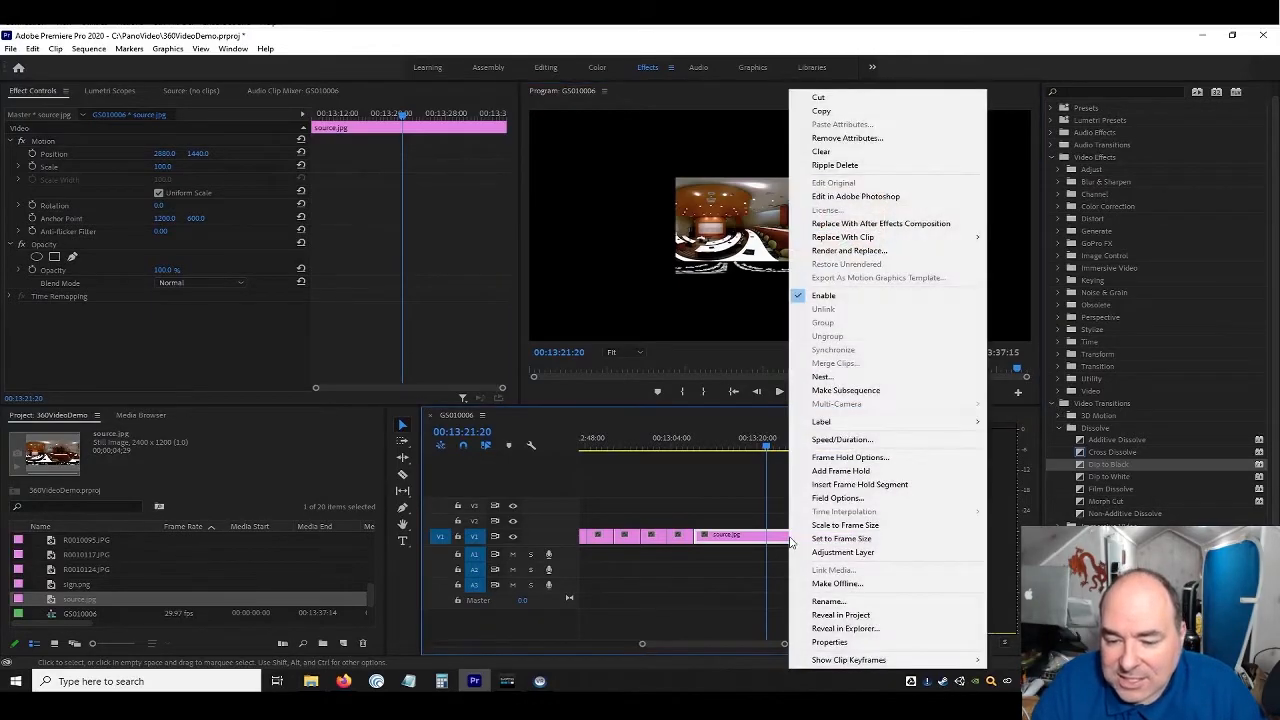
left_click(883, 526)
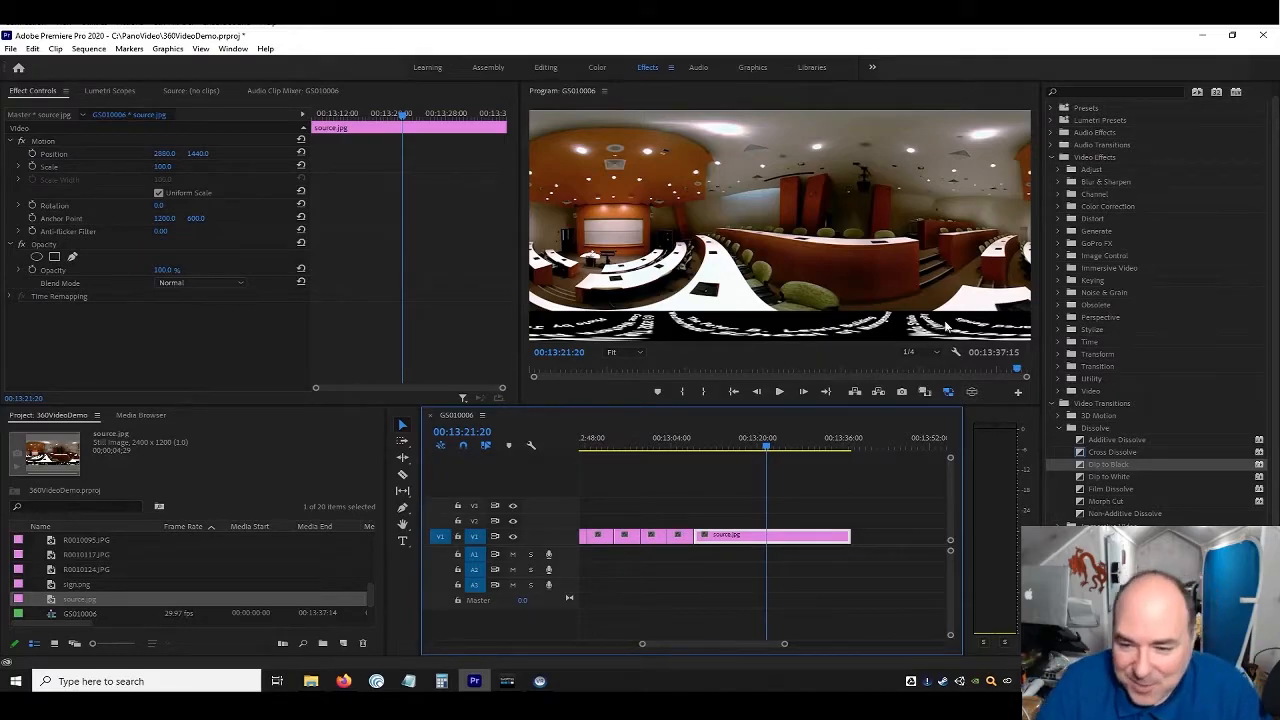
Turn on the VR display and look around the source.jpg panorama, including its ceiling, floor and surrounding room
left_click(947, 391)
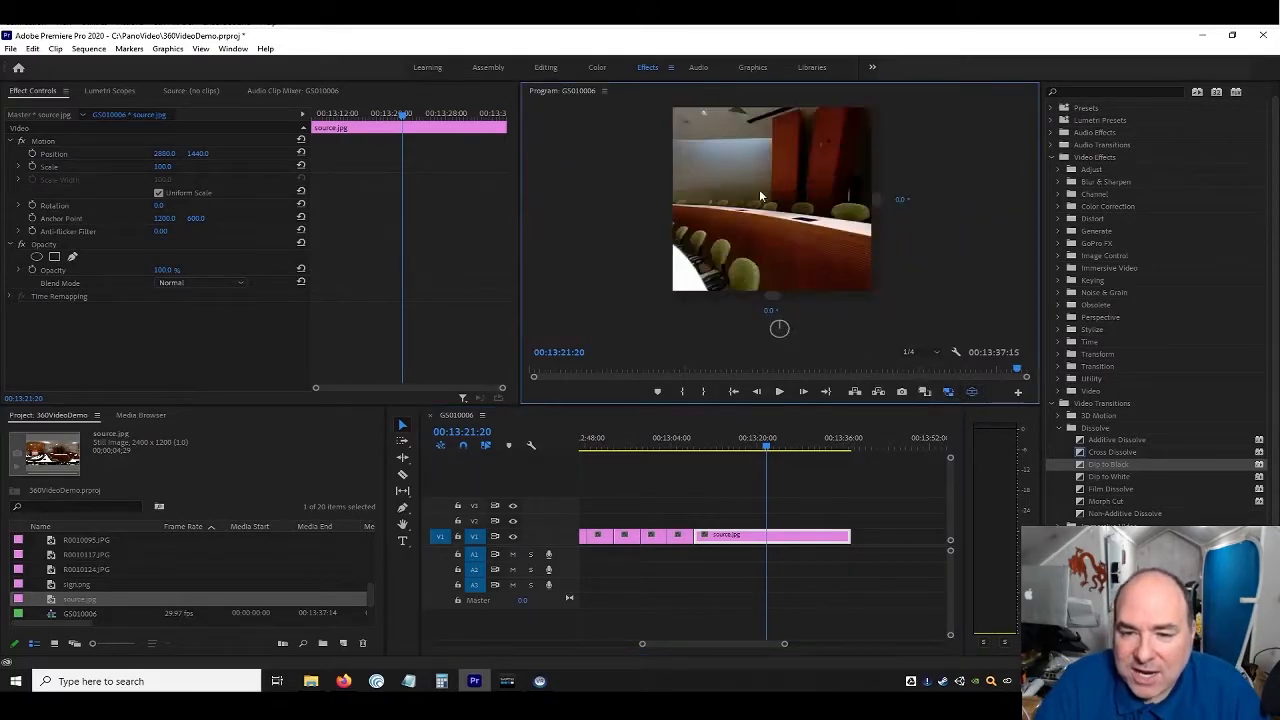
mouse_move(778, 180)
left_mouse_down()
mouse_move(845, 185)
mouse_move(717, 185)
mouse_move(824, 195)
mouse_move(785, 175)
mouse_move(794, 146)
mouse_move(798, 238)
mouse_move(796, 166)
left_mouse_up()
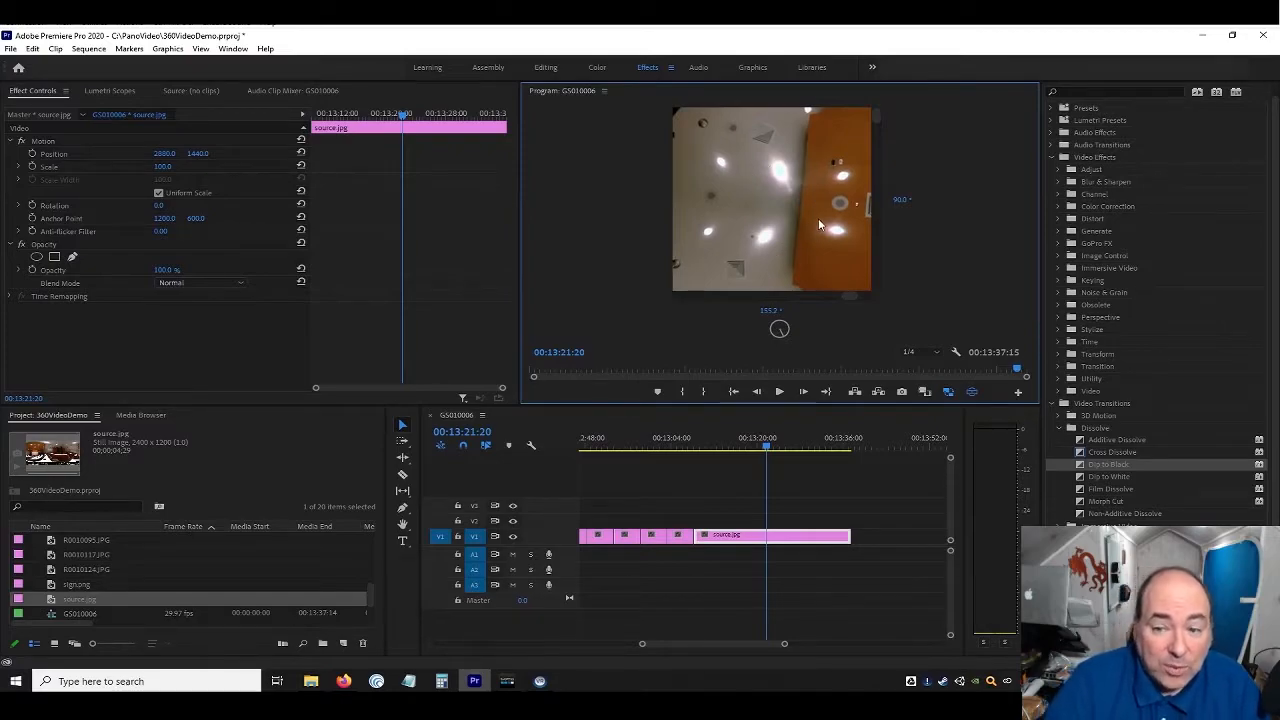
left_click_drag(803, 233, 738, 165)
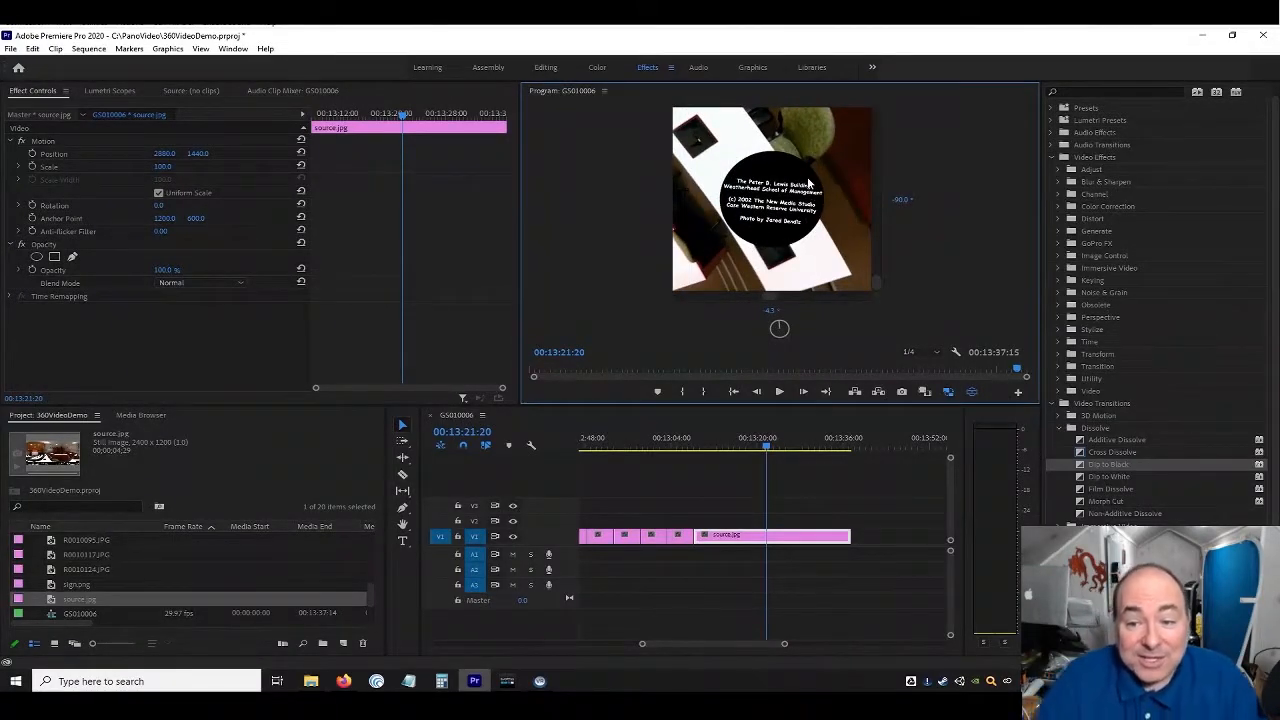
left_click_drag(790, 246, 830, 200)
left_click_drag(750, 212, 816, 198)
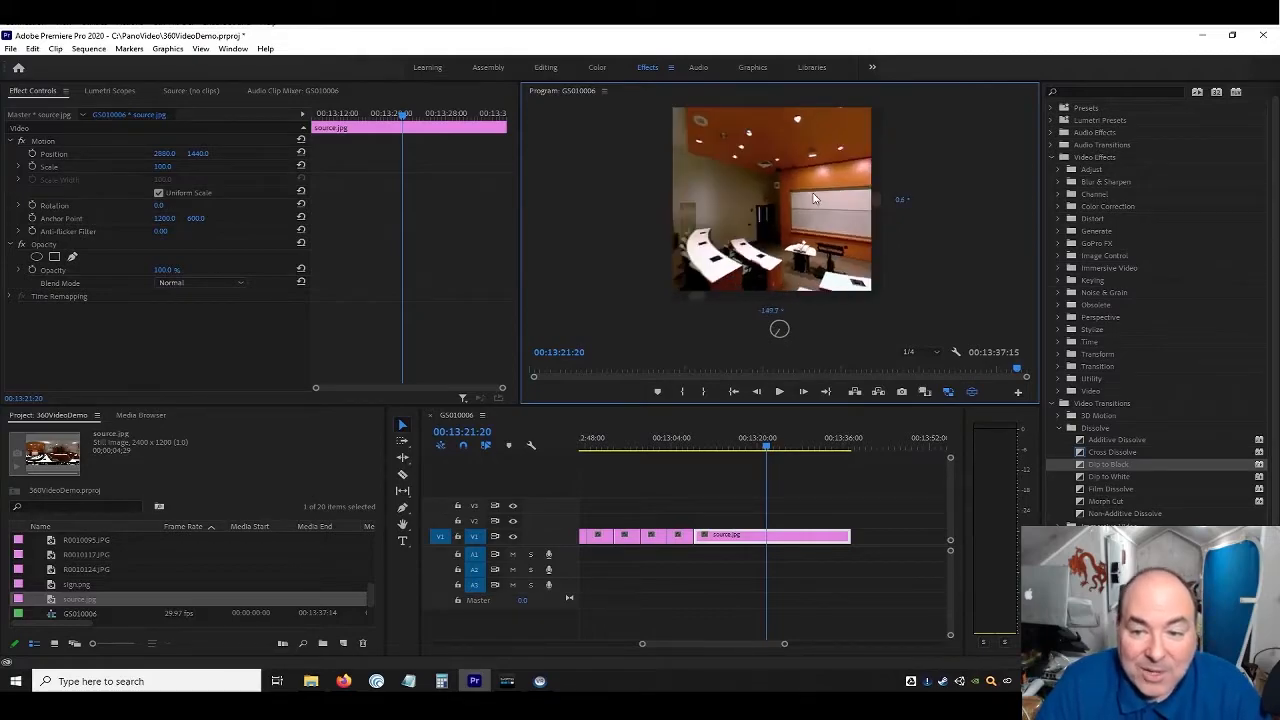
left_click_drag(717, 207, 781, 322)
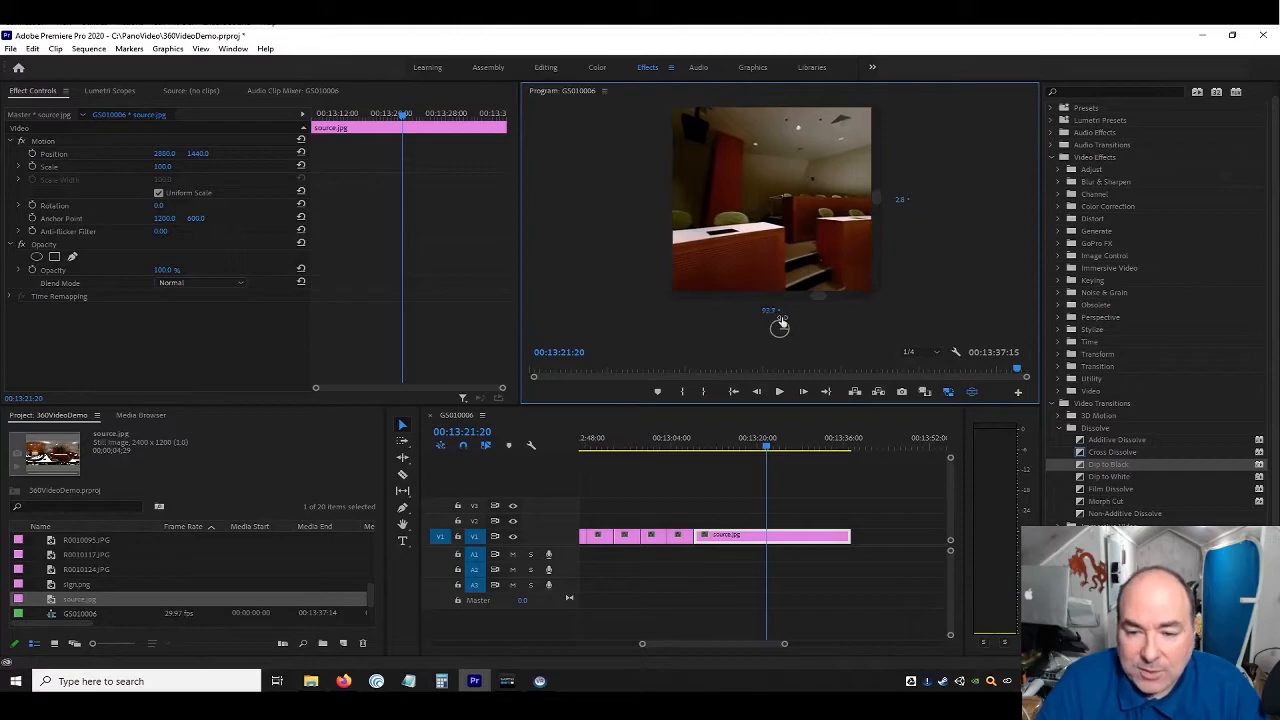
Reset the VR view's horizontal and vertical angles to 0
left_click(768, 314)
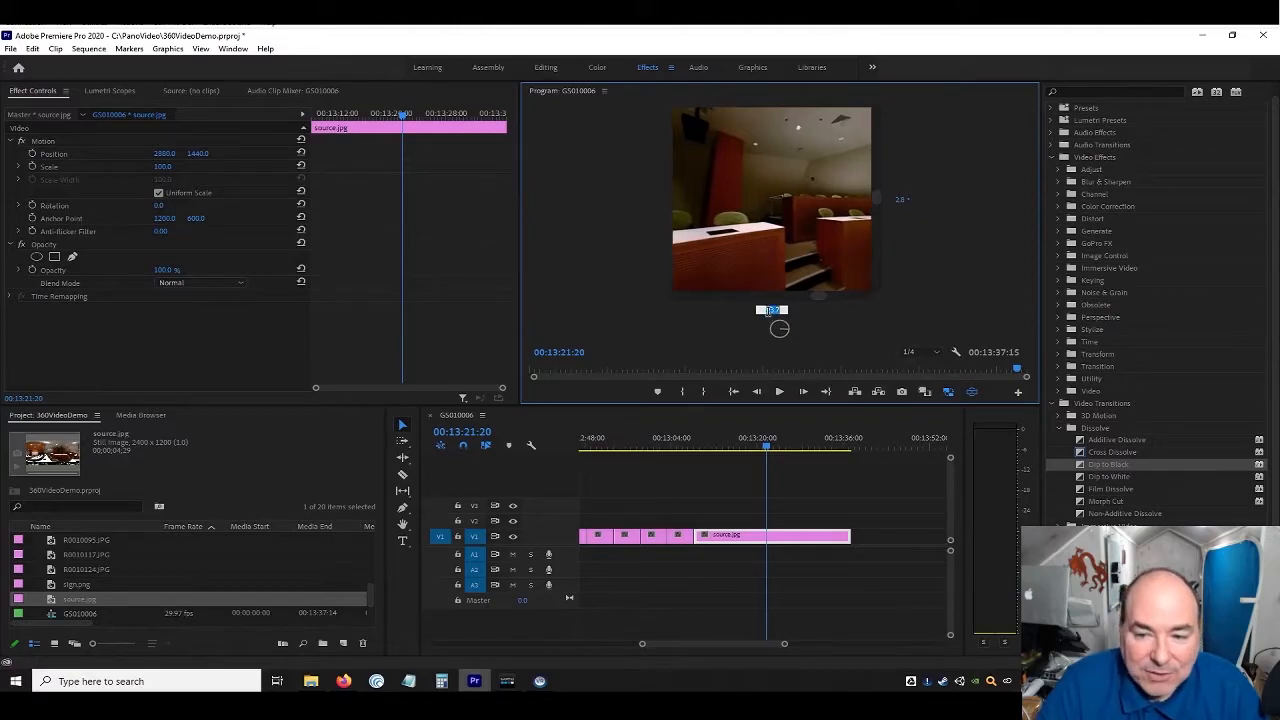
type("0")
key("Return")
left_click(903, 200)
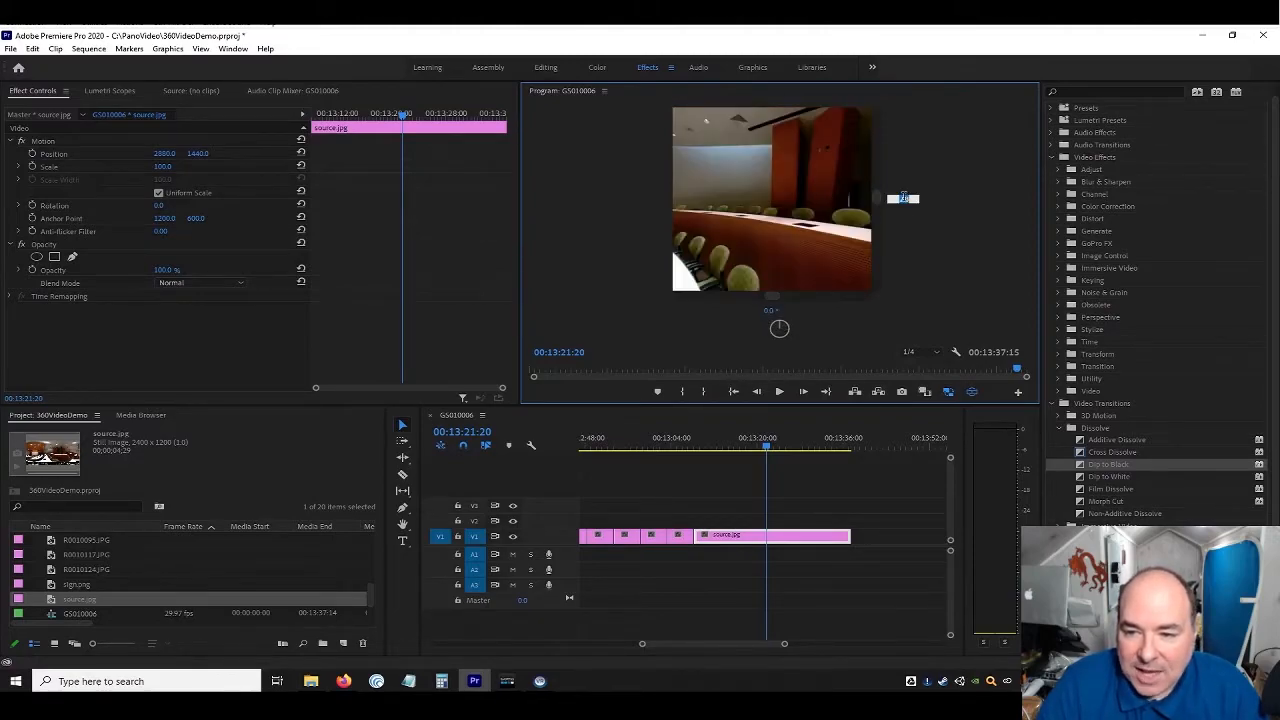
type("0")
key("Return")
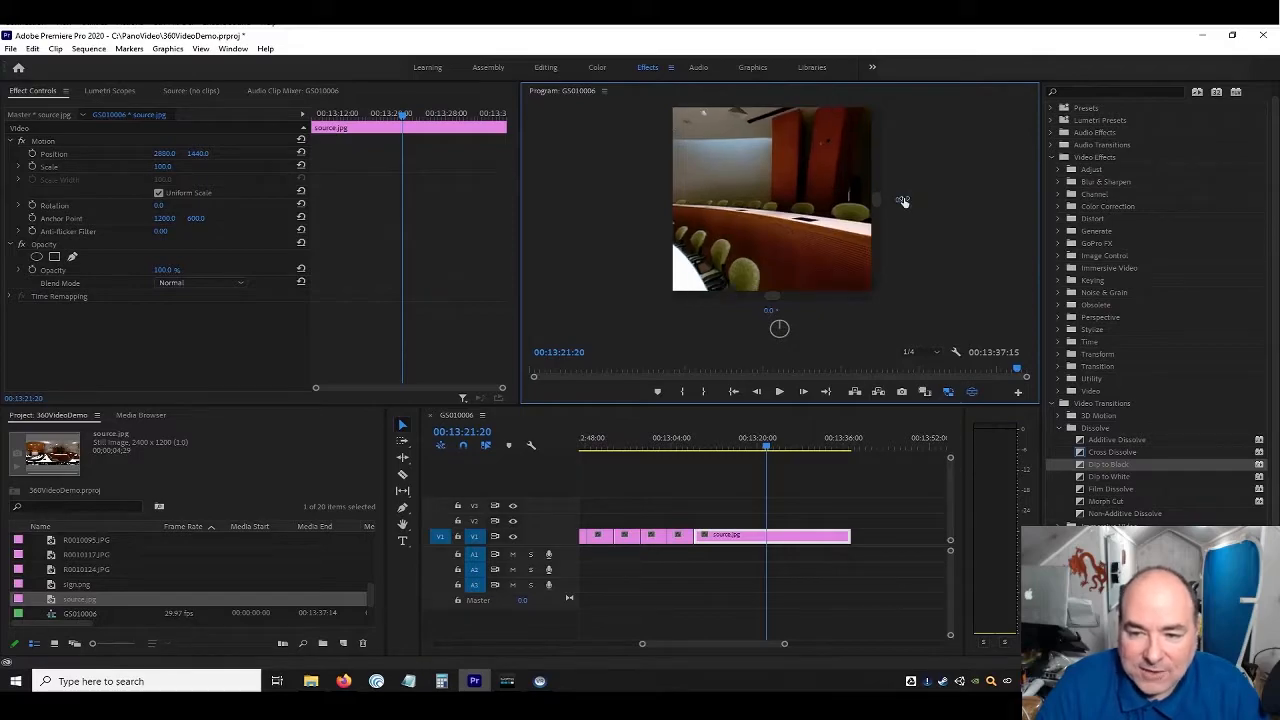
With the playhead at 00:13:05:28 and the VR display turned off, scale the R0010124.JPG clip to frame size
left_click(683, 448)
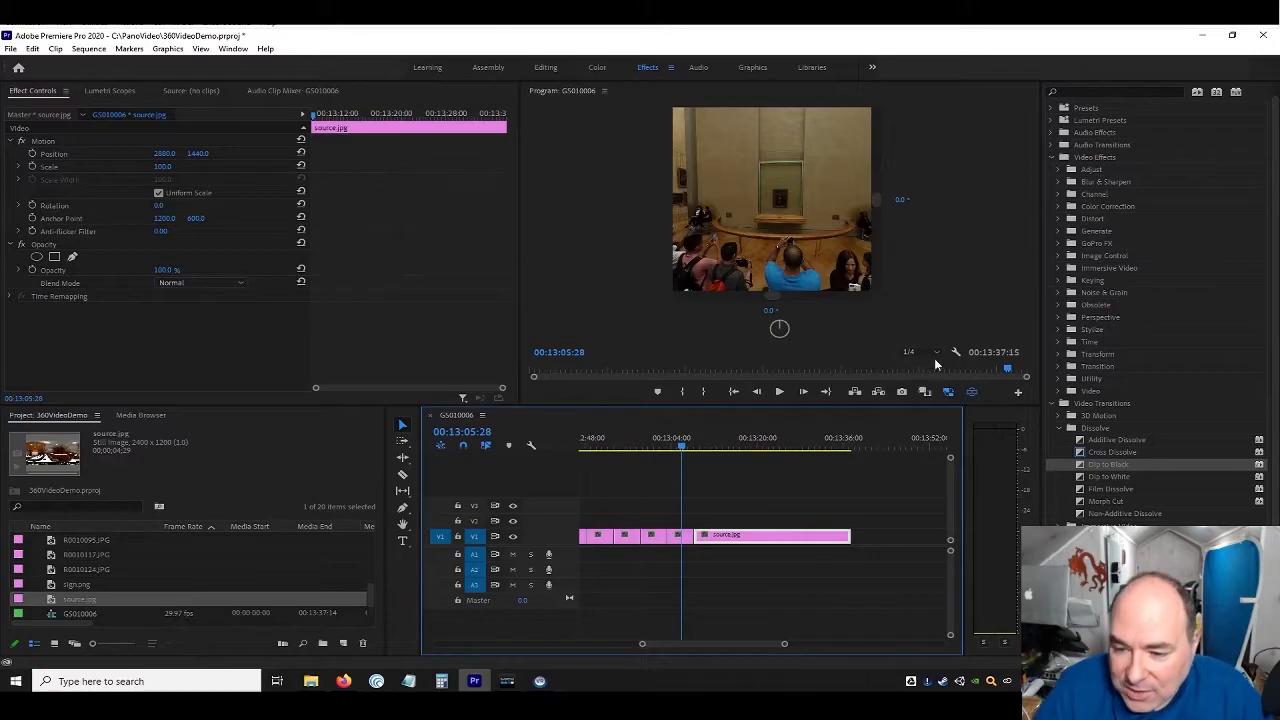
left_click(955, 397)
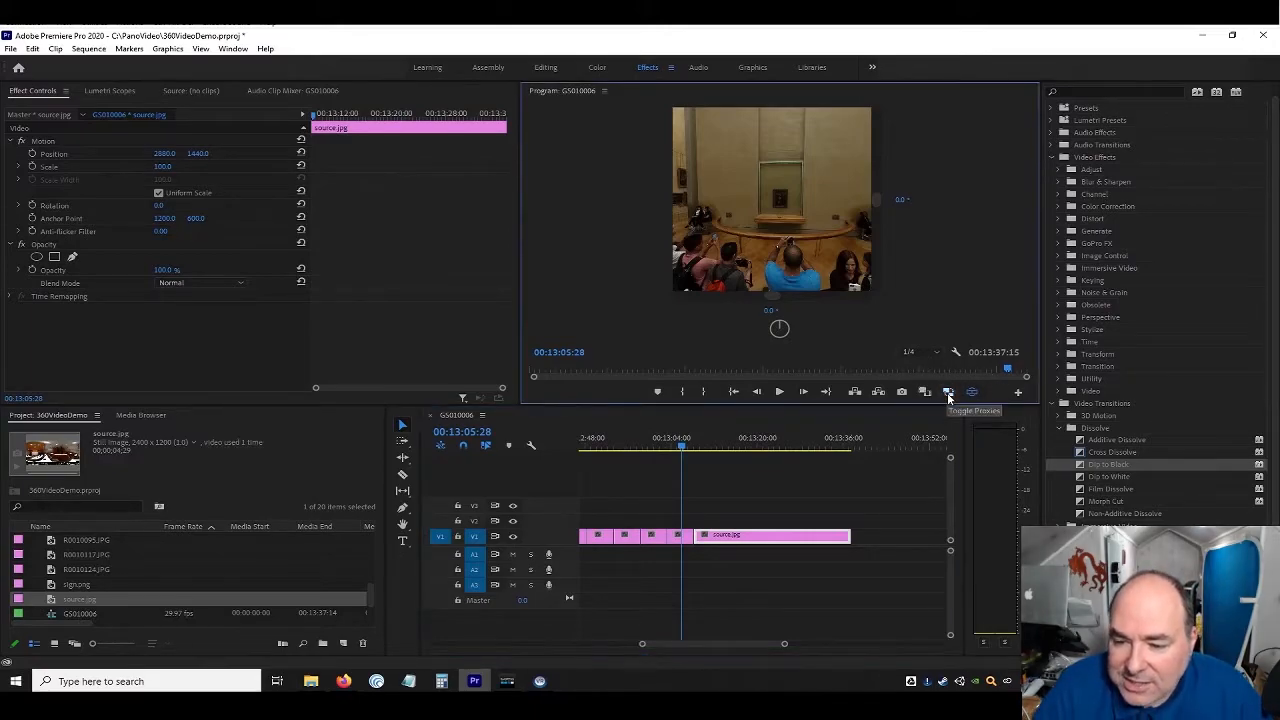
left_click(970, 393)
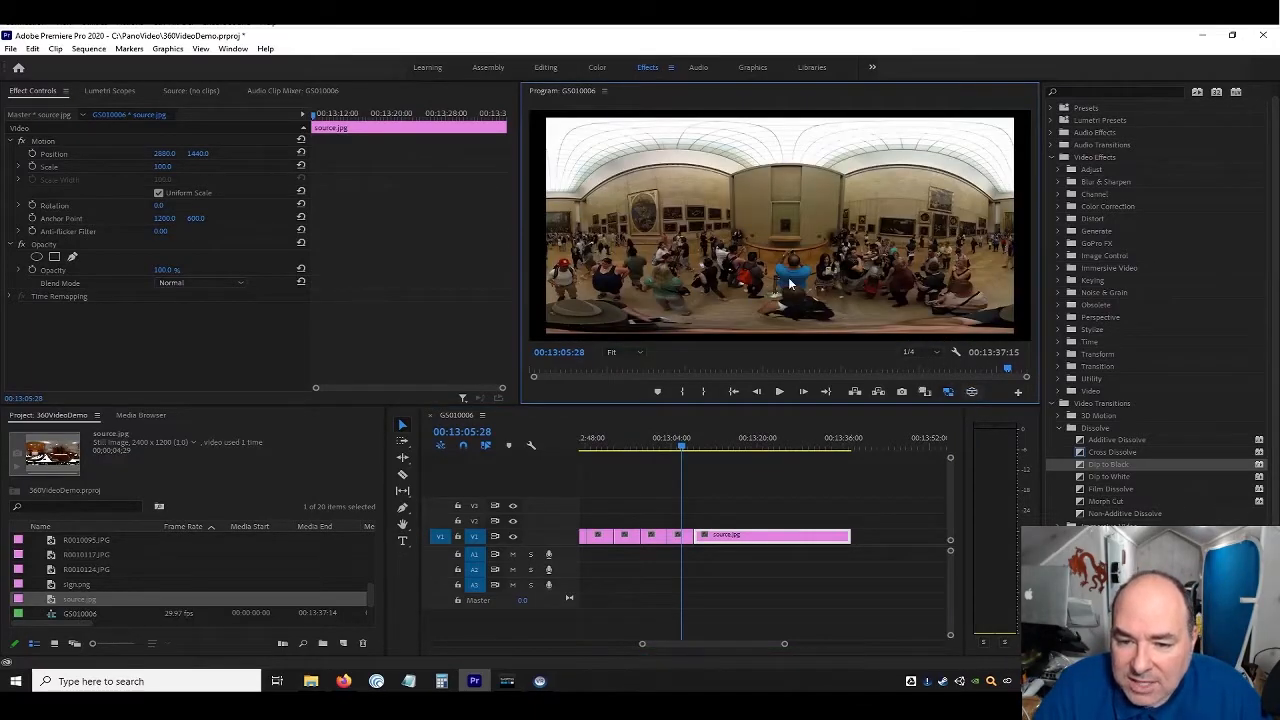
right_click(688, 541)
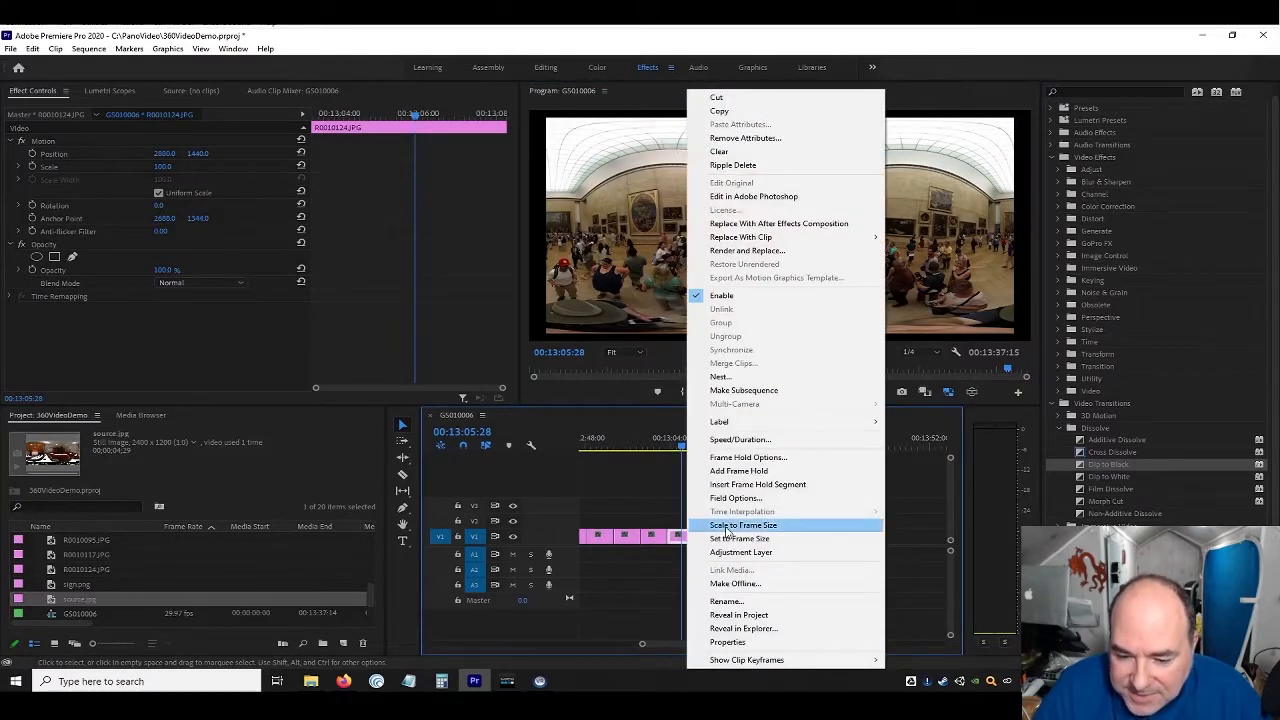
left_click(727, 528)
Move the playhead to 00:13:00:14 and scale the R0010117.JPG clip to frame size
left_click(651, 442)
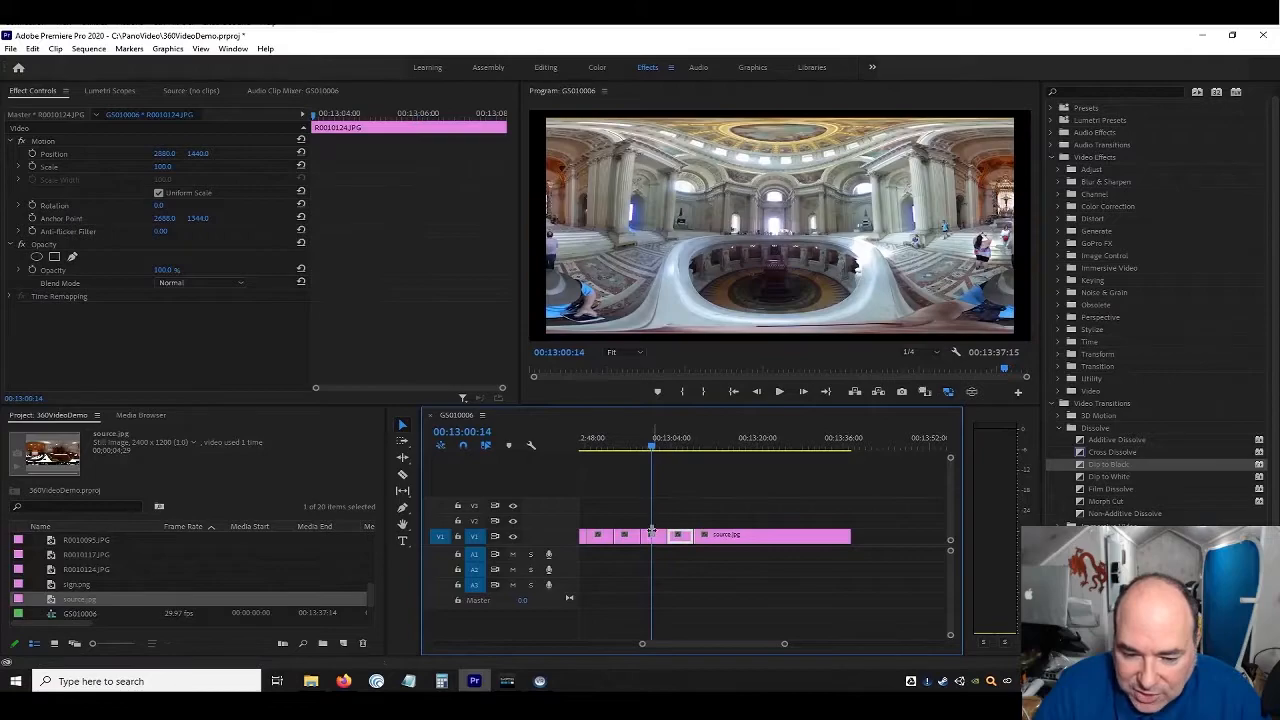
right_click(651, 534)
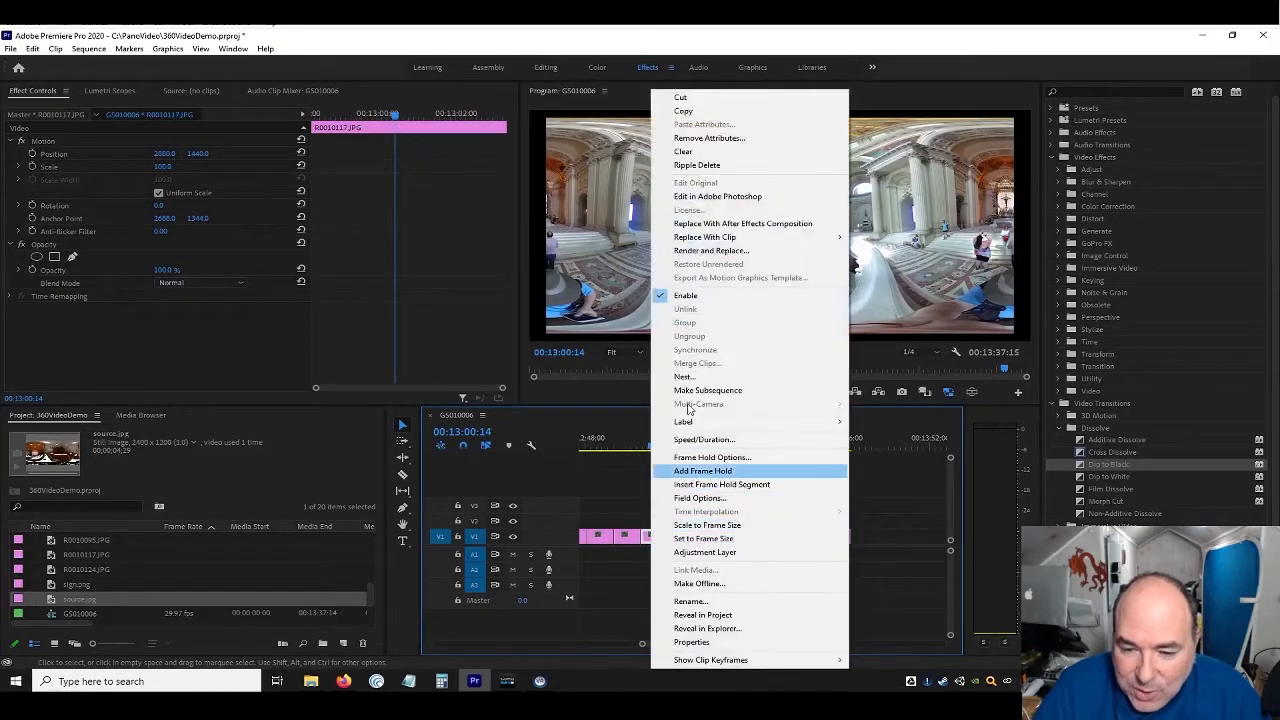
left_click(692, 527)
Move the playhead to 00:12:55:08 and scale the R0010095.JPG clip to frame size
left_click(622, 445)
right_click(631, 537)
left_click(631, 538)
right_click(622, 537)
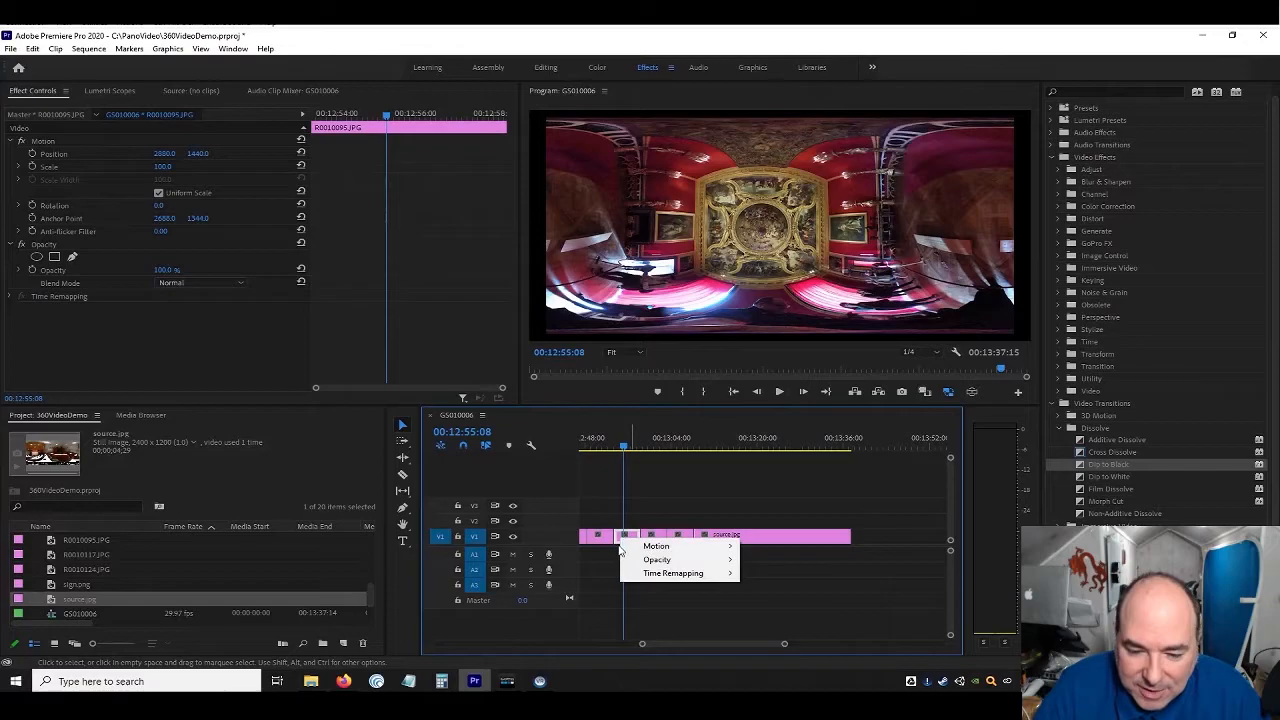
left_click(618, 538)
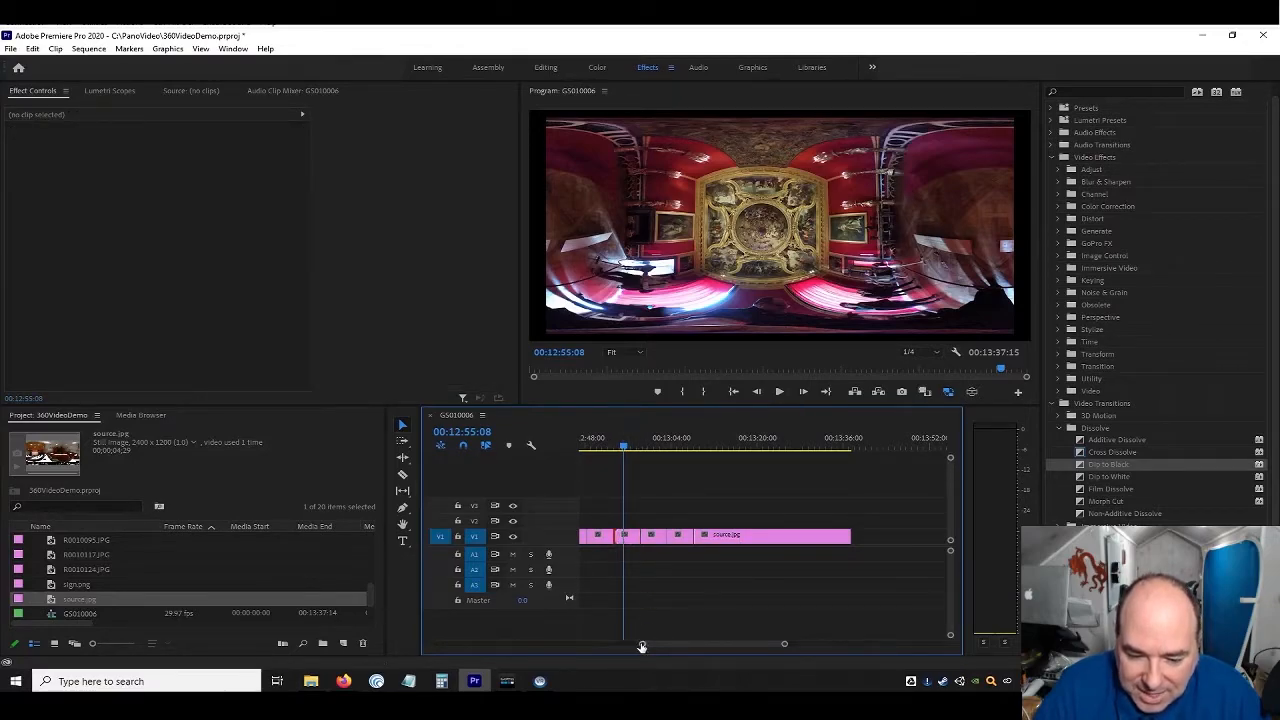
left_click_drag(628, 648, 664, 647)
left_click(787, 535)
right_click(787, 535)
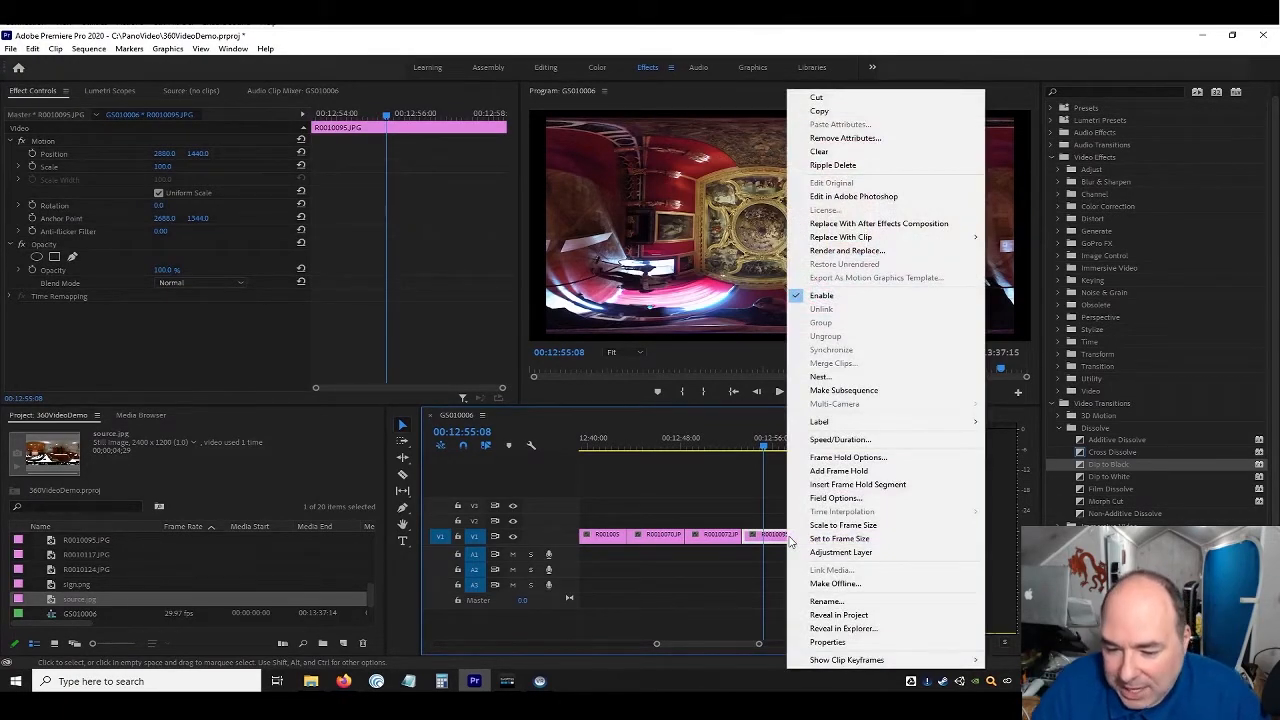
left_click(843, 525)
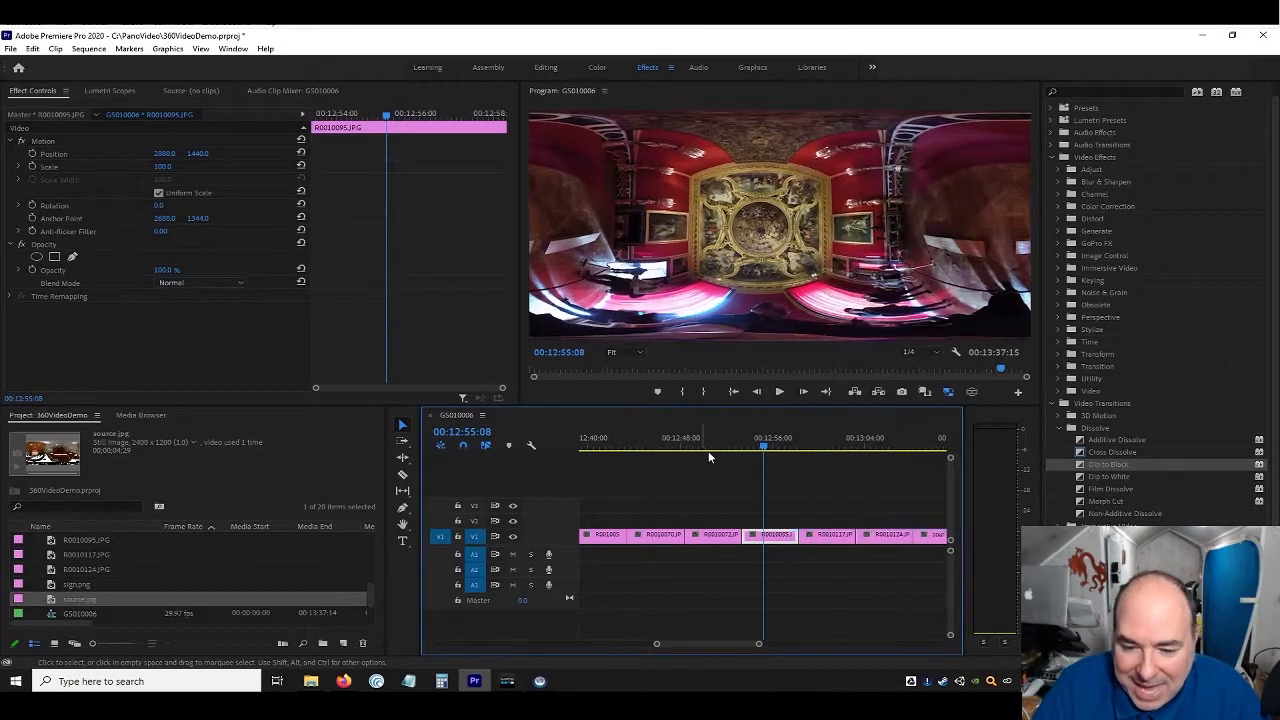
Scale the R0010072.JPG clip and the preceding R0010070.JPG clip on V1 to frame size, previewing each at the playhead
left_click(711, 448)
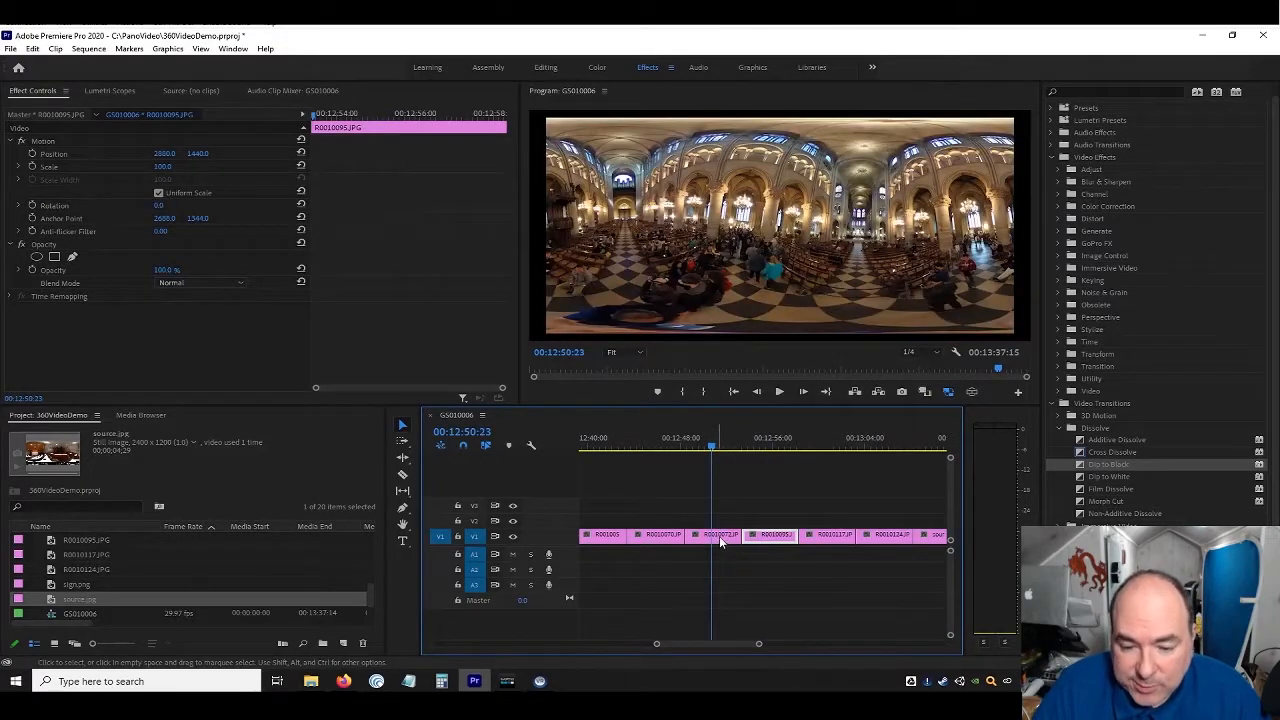
left_click(719, 536)
right_click(719, 536)
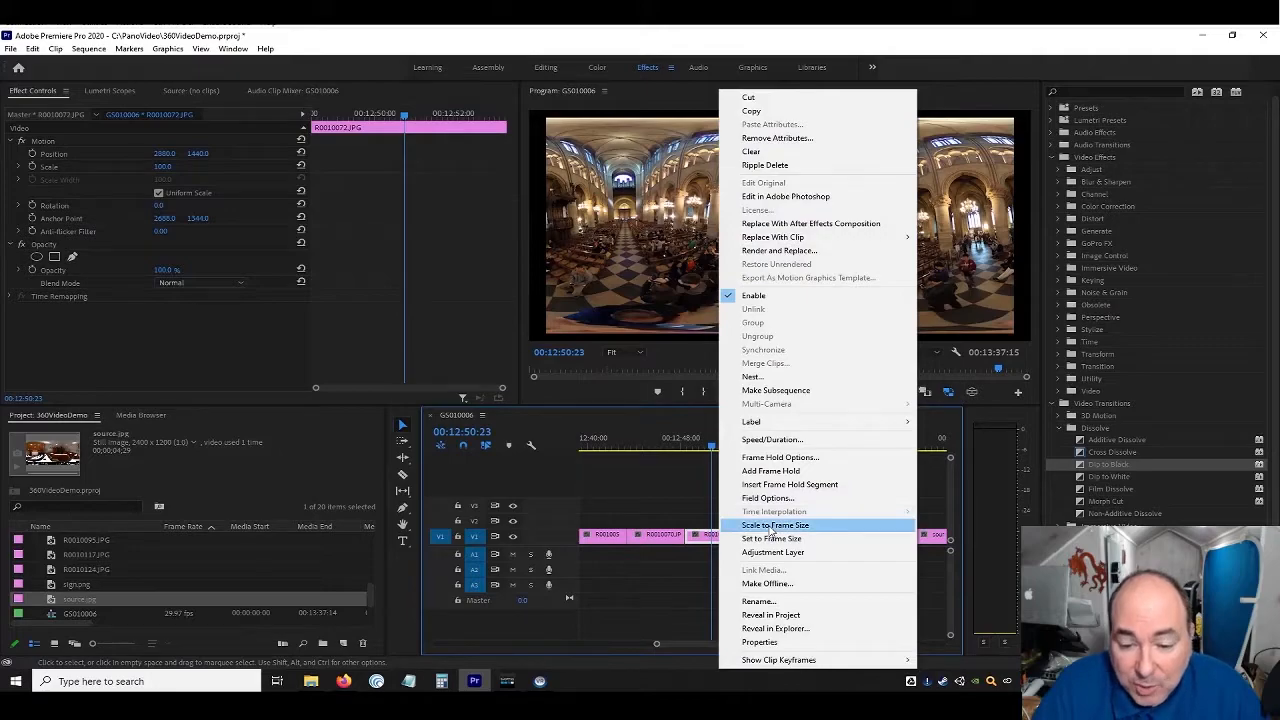
left_click(772, 530)
left_click(658, 448)
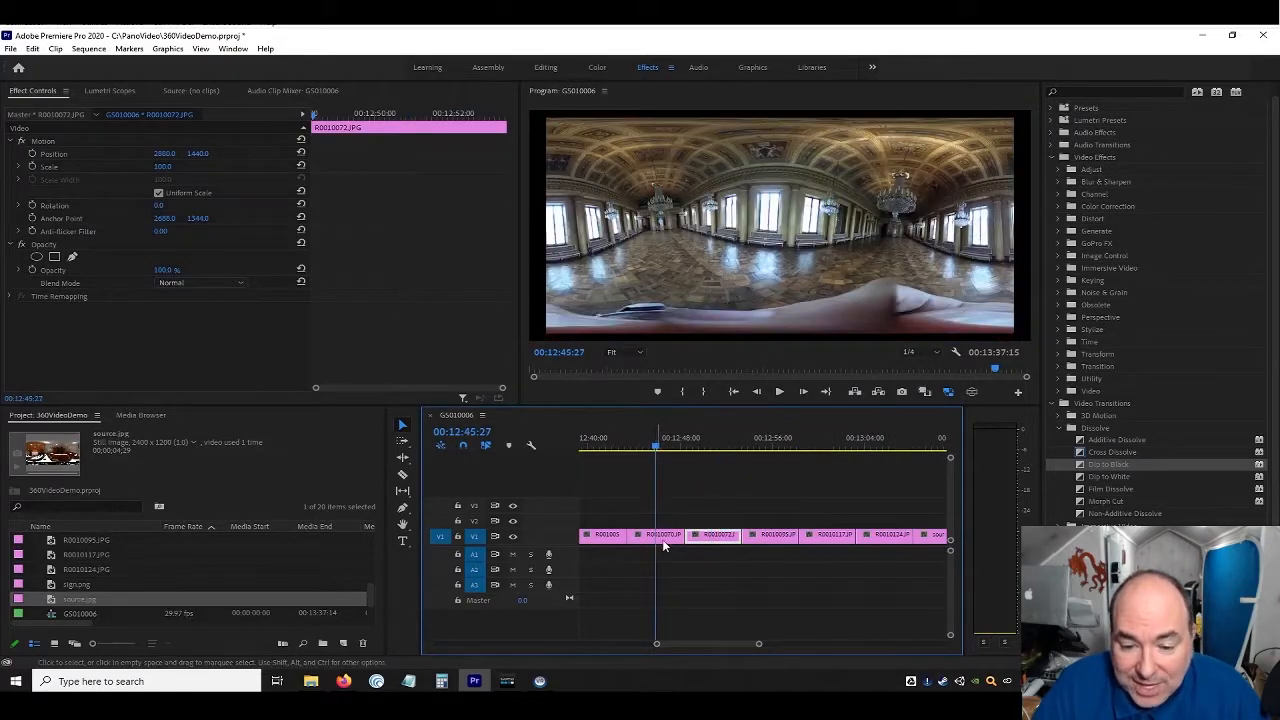
left_click(664, 540)
right_click(664, 540)
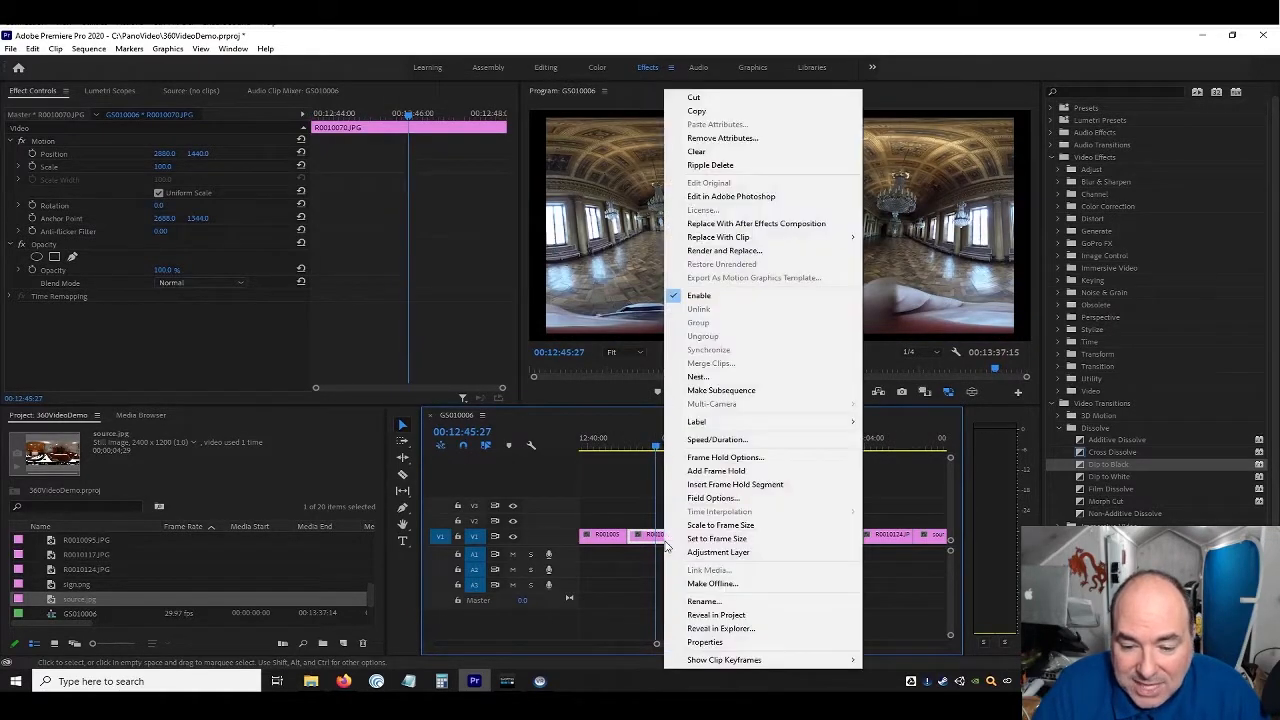
left_click(718, 526)
Scale the R0010056 Panorama.jpg clip and the pano.jpg clip after grid.JPG to frame size
left_click(610, 445)
left_click(613, 537)
right_click(613, 537)
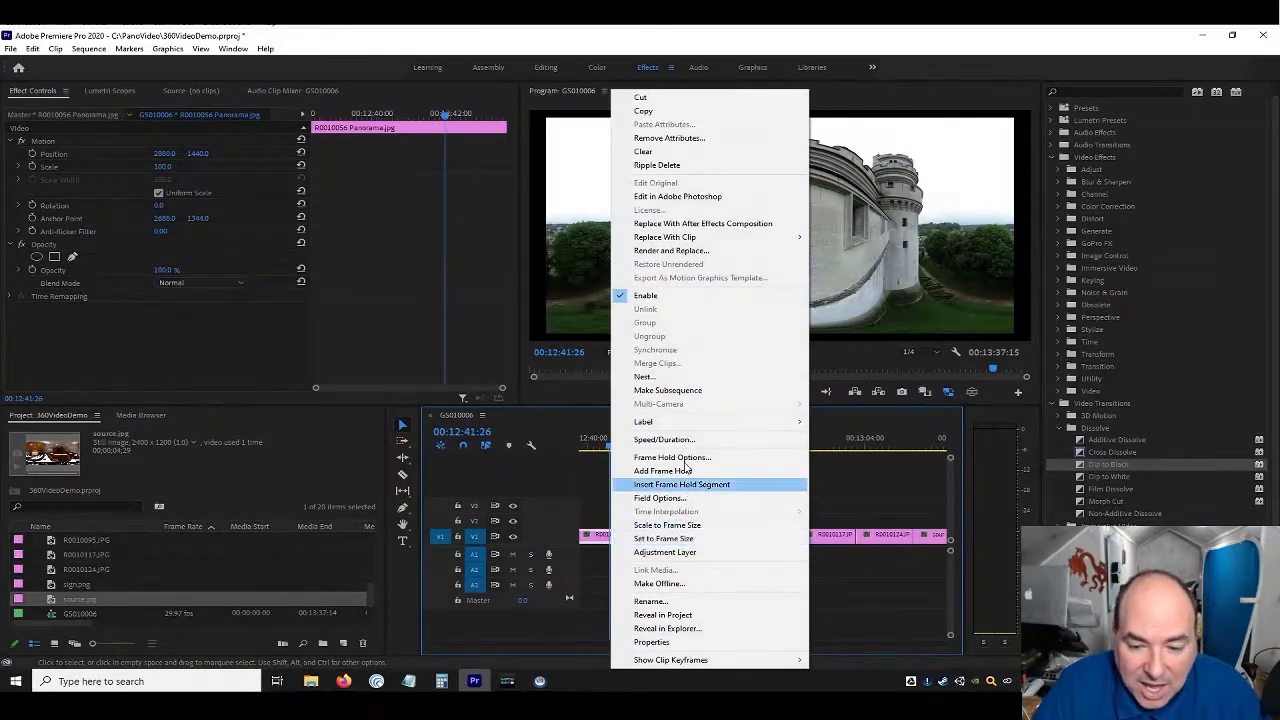
left_click(682, 526)
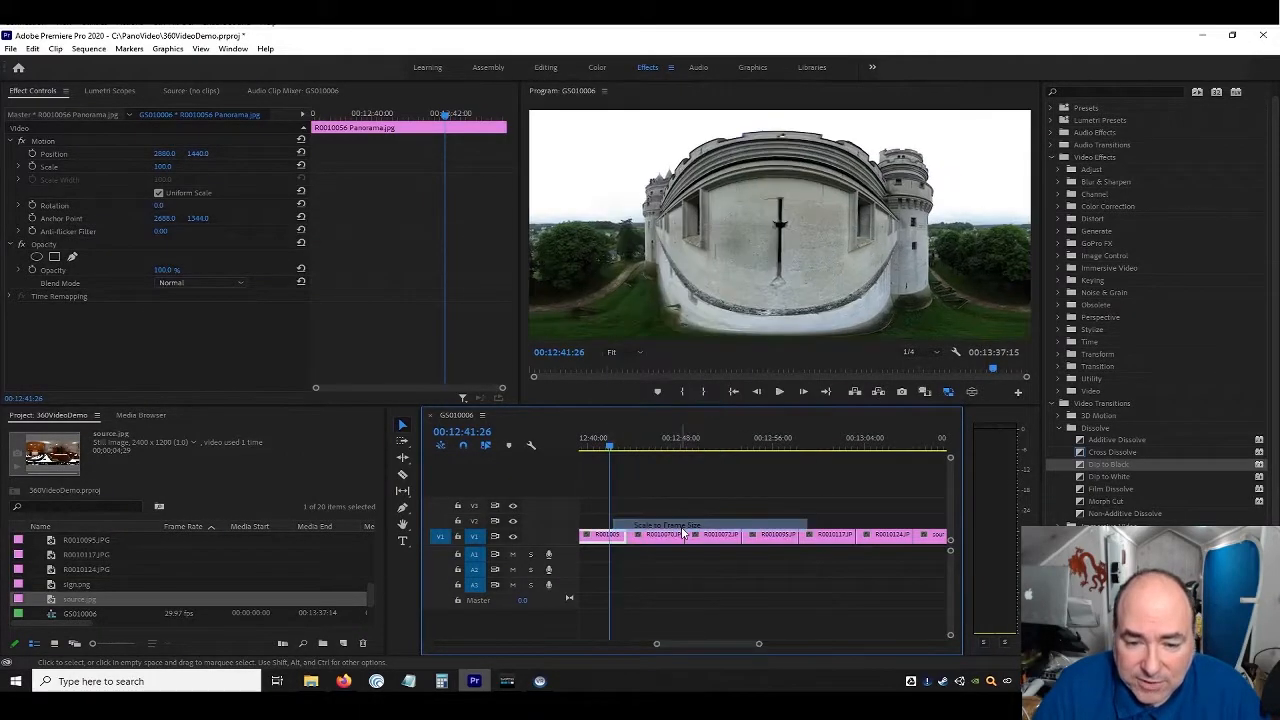
left_click_drag(697, 642, 688, 641)
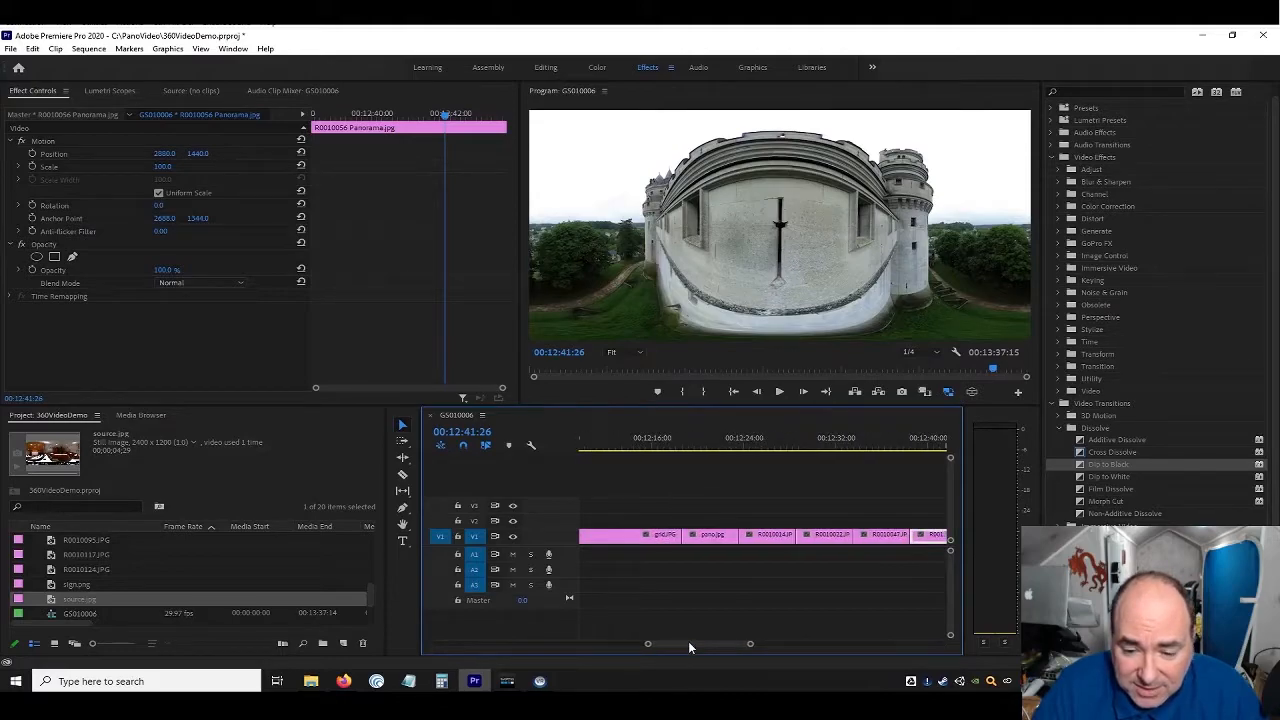
left_click(674, 442)
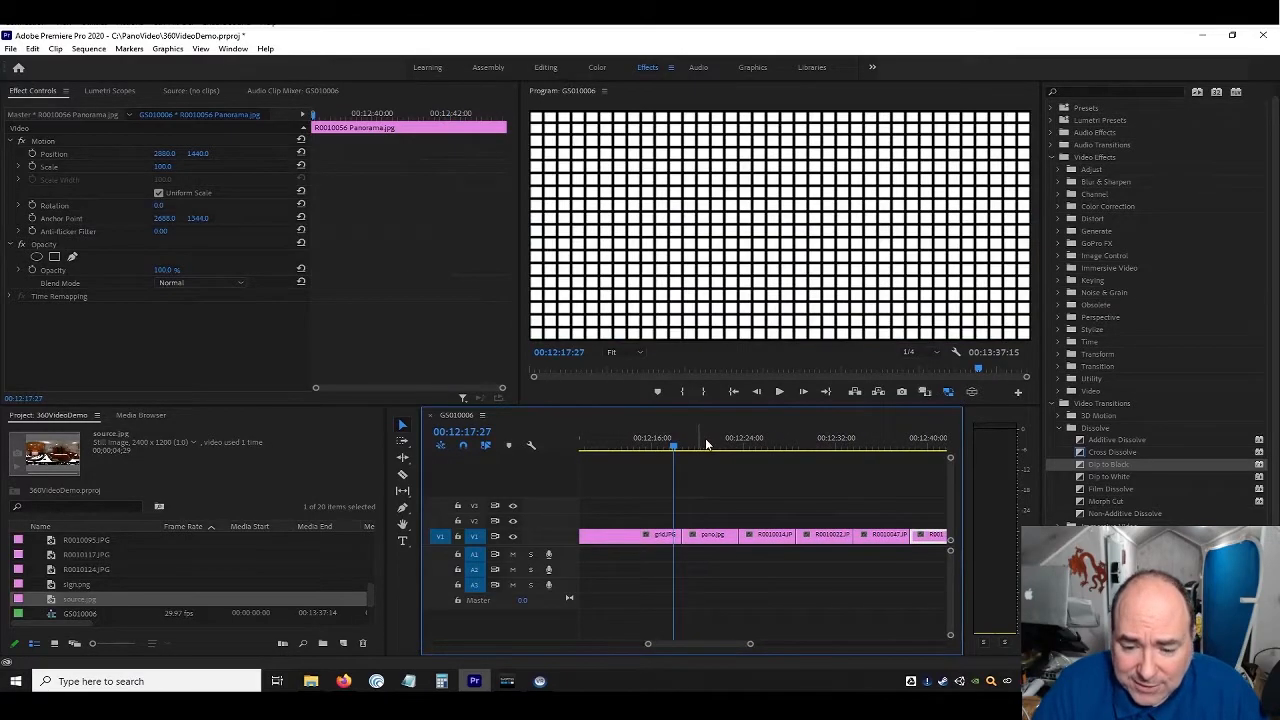
right_click(722, 543)
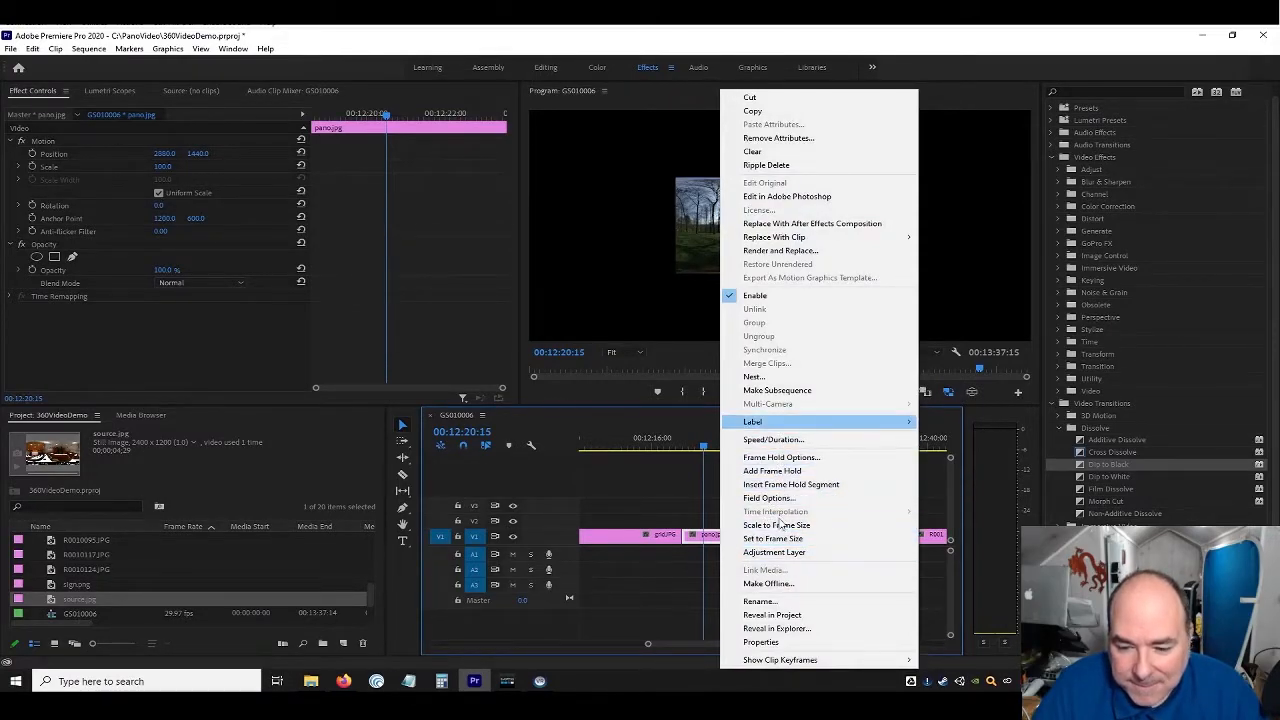
left_click(776, 525)
Move the playhead to 00:12:26:09 and scale the R0010014.JPG clip to frame size
left_click(772, 437)
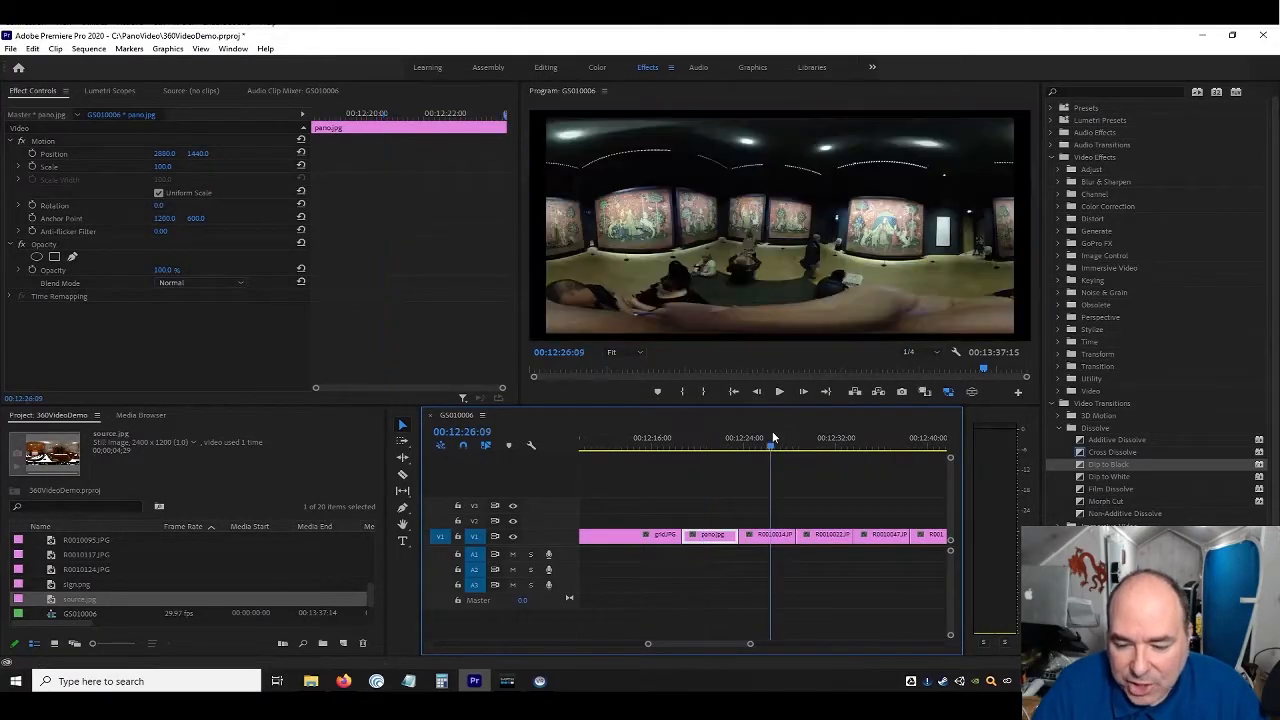
left_click(777, 536)
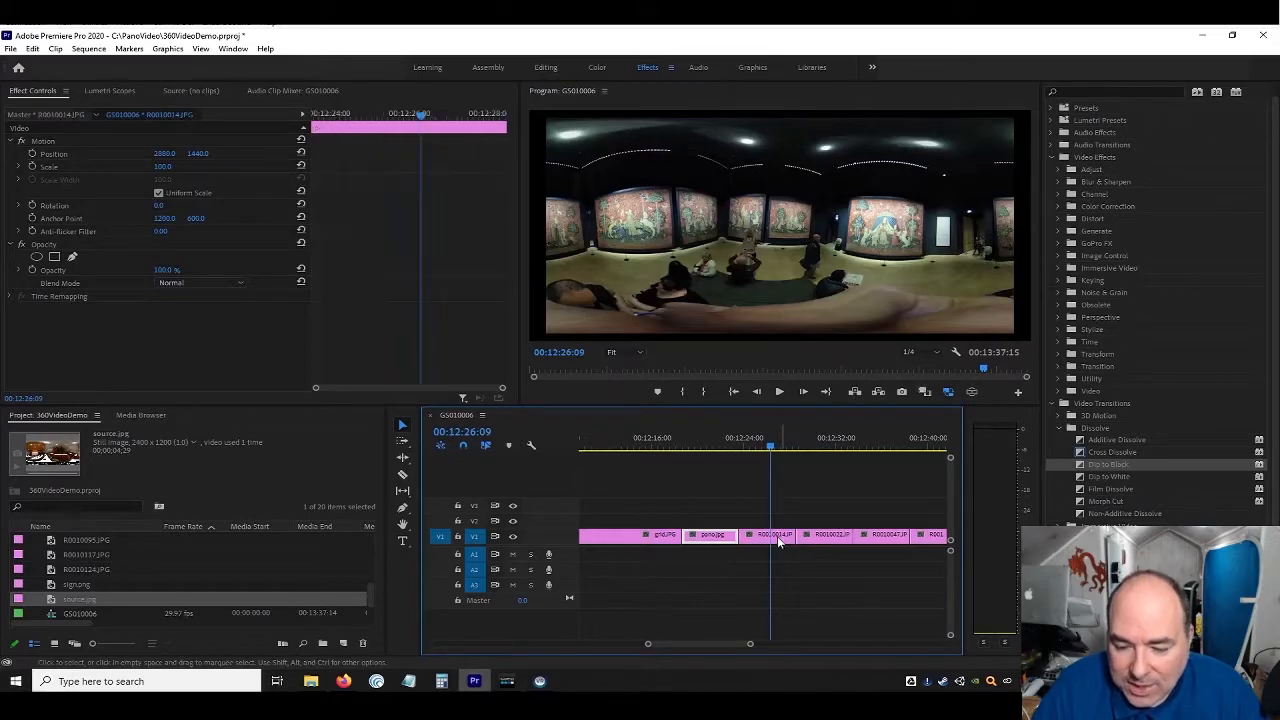
right_click(777, 536)
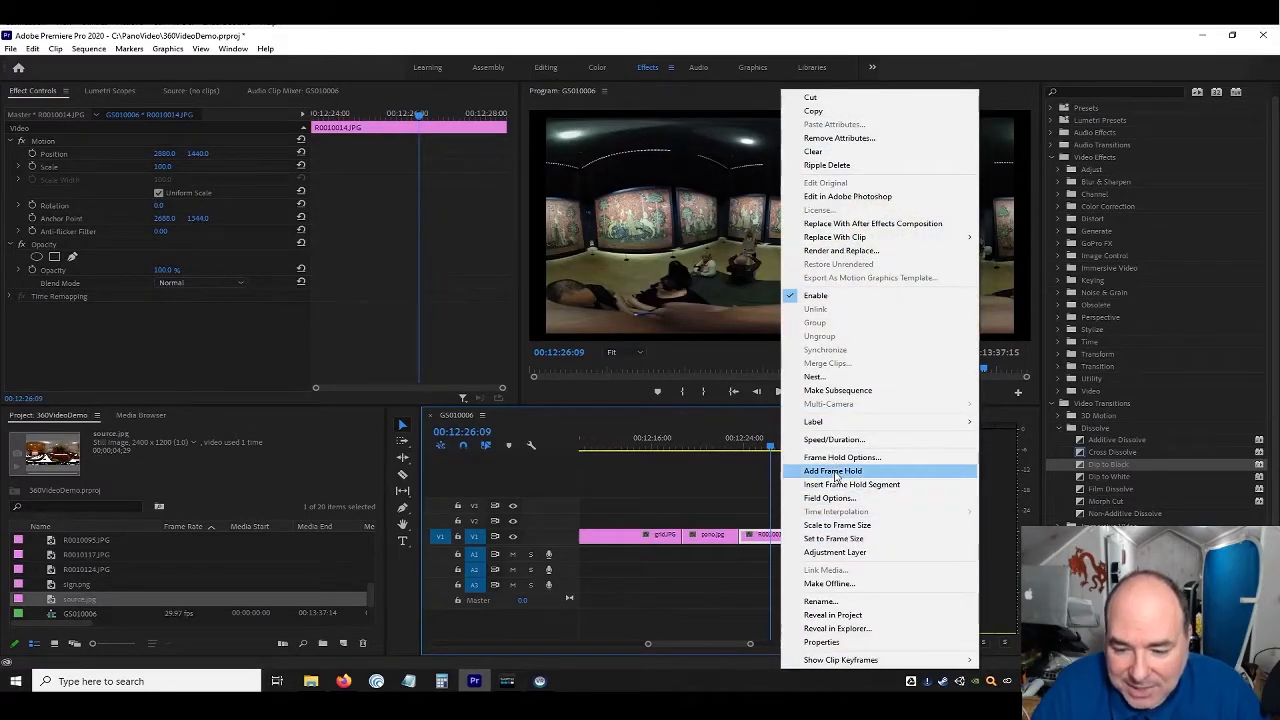
left_click(836, 525)
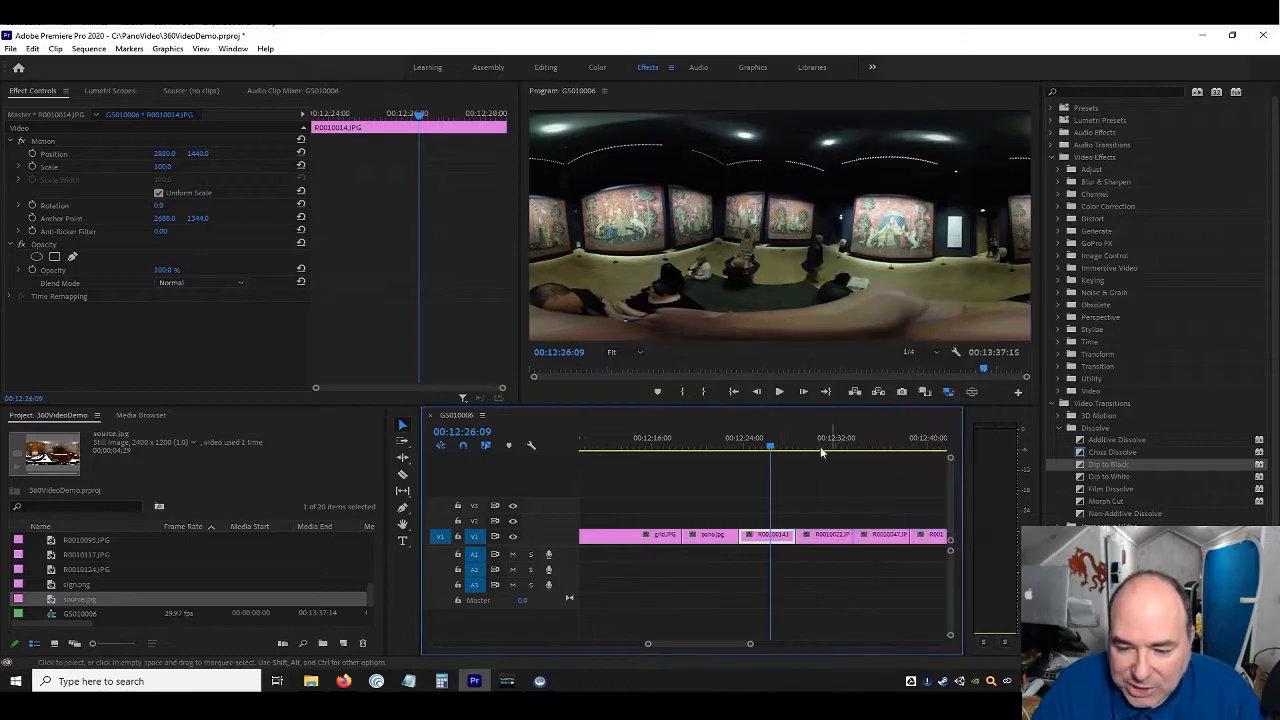
Scale the R0010022.JPG clip and the following R0010047.JPG clip to frame size, previewing each at the playhead
left_click(819, 437)
right_click(826, 541)
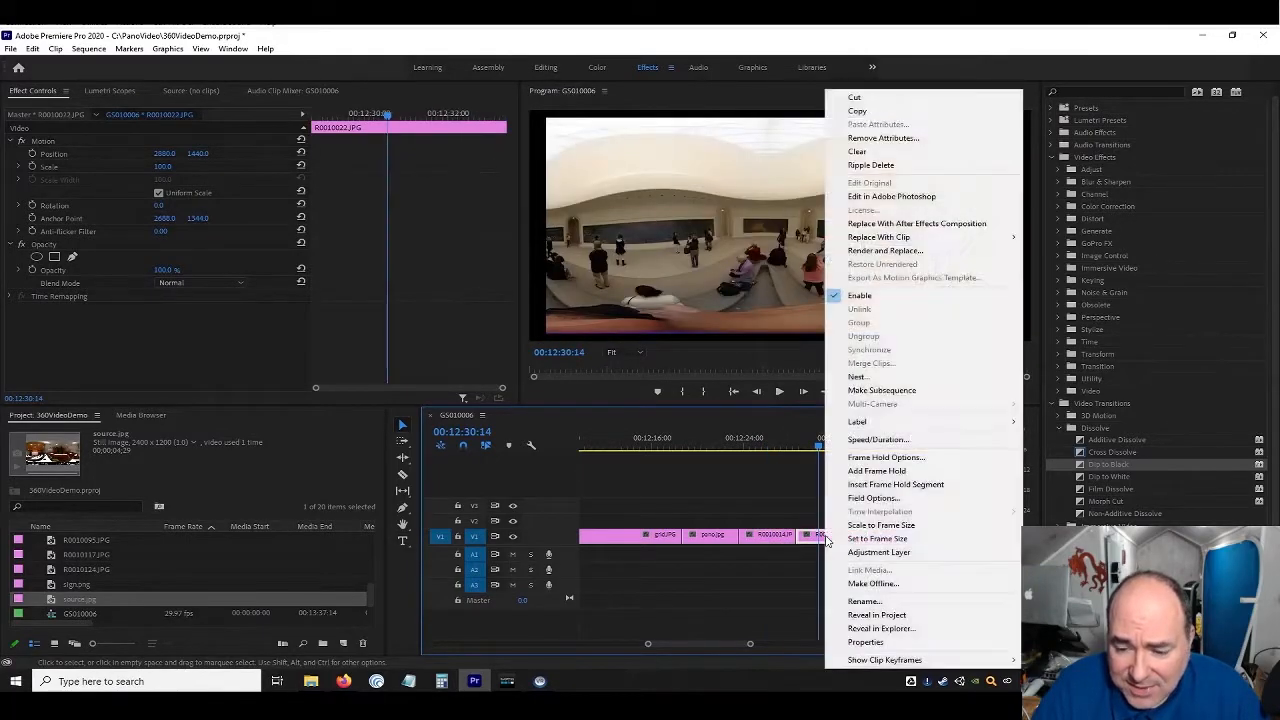
left_click(888, 527)
left_click(881, 446)
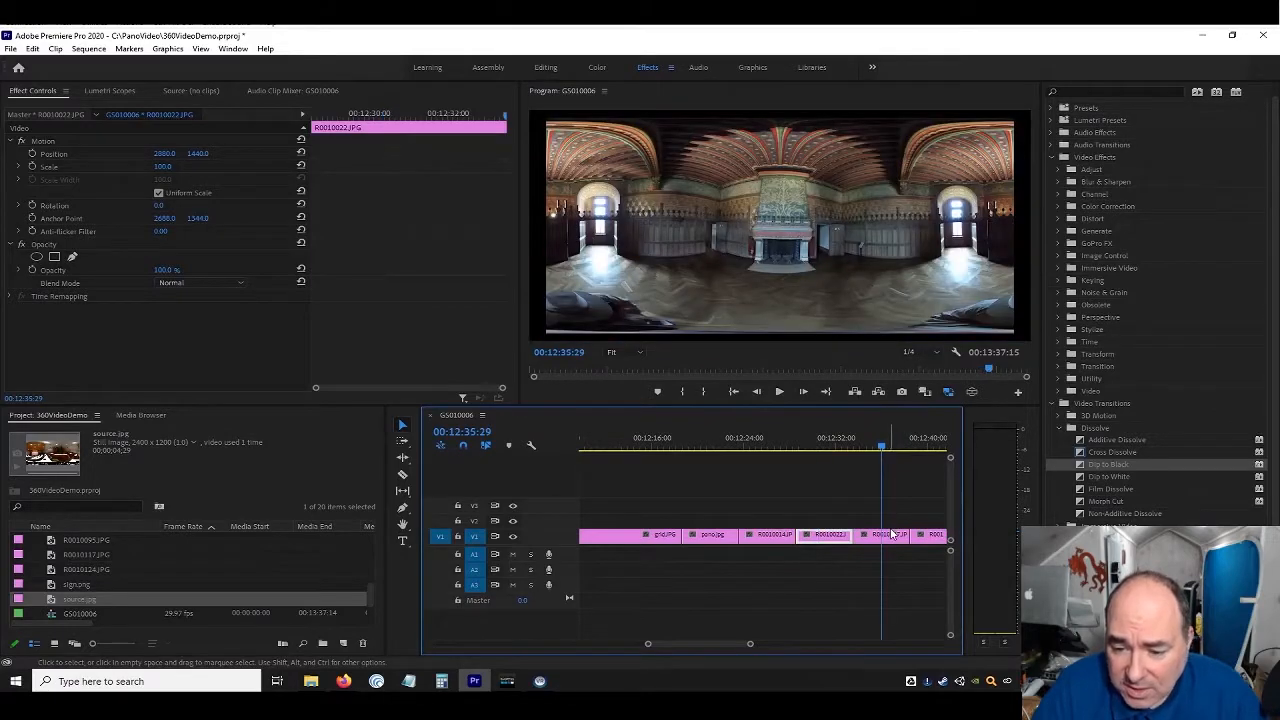
right_click(893, 535)
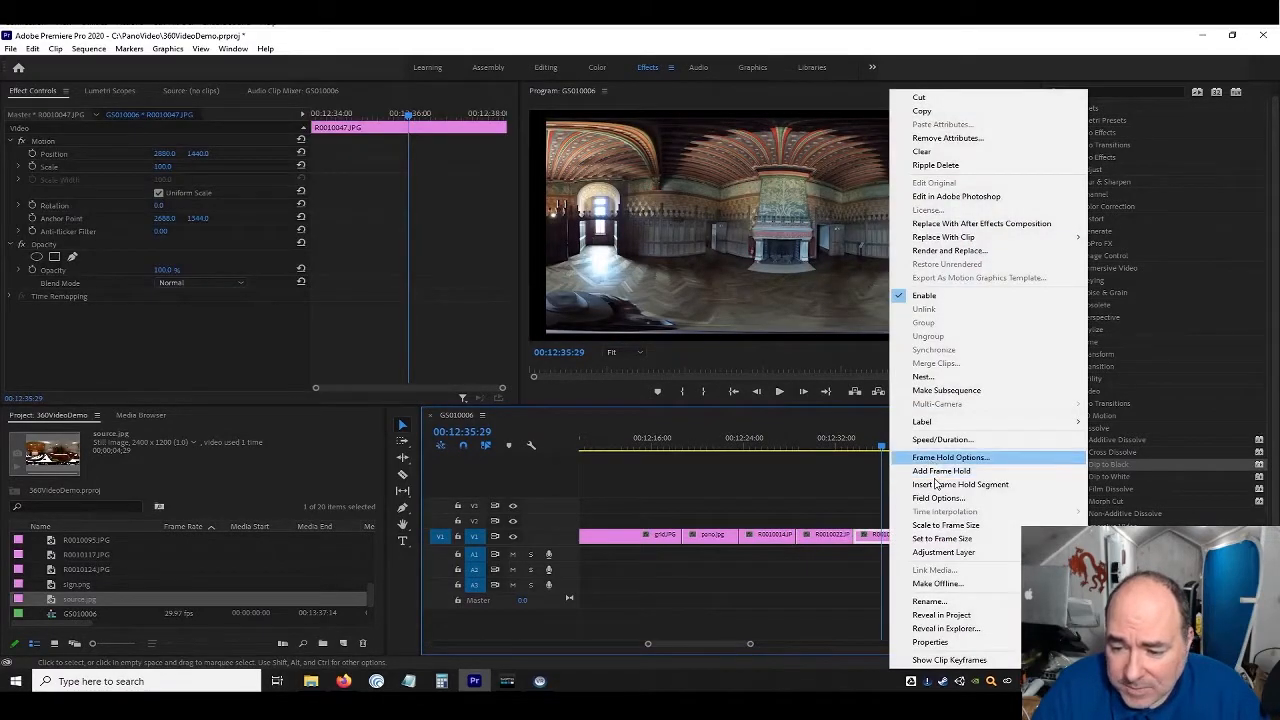
left_click(943, 525)
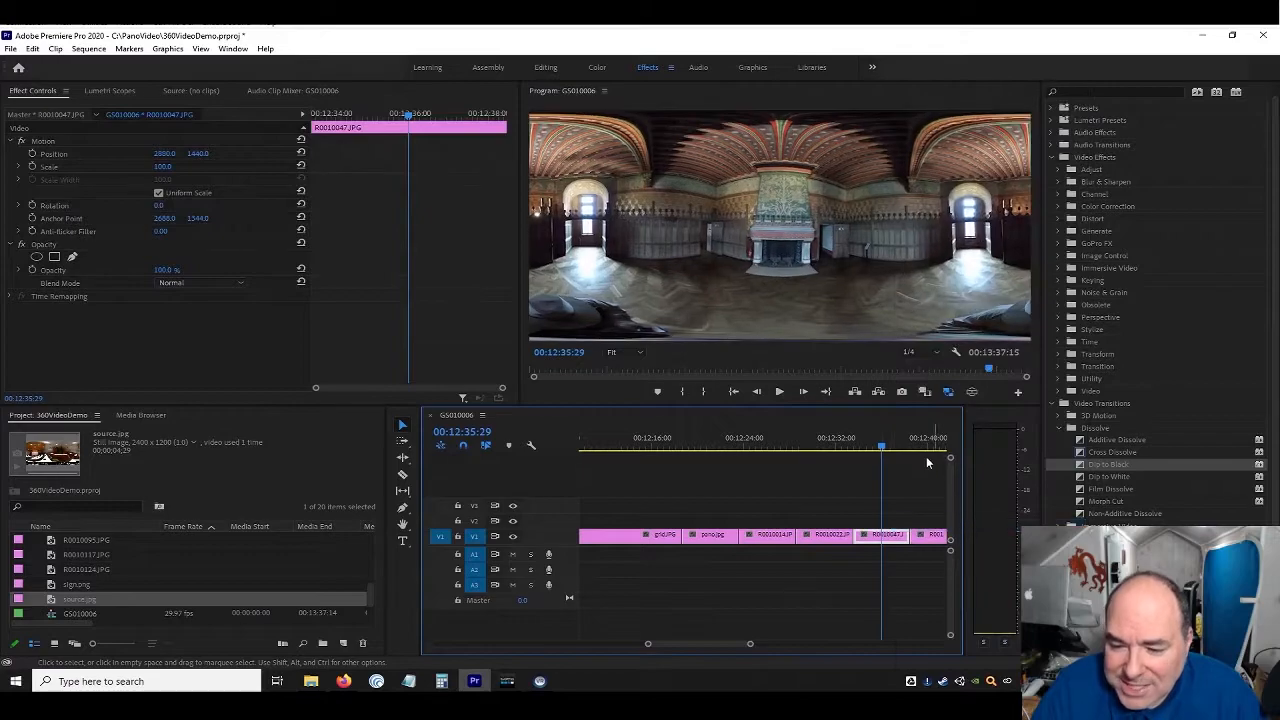
Return the playhead to pano.jpg at 00:12:20:10, turn on the VR display and look around toward the castle
left_click(924, 452)
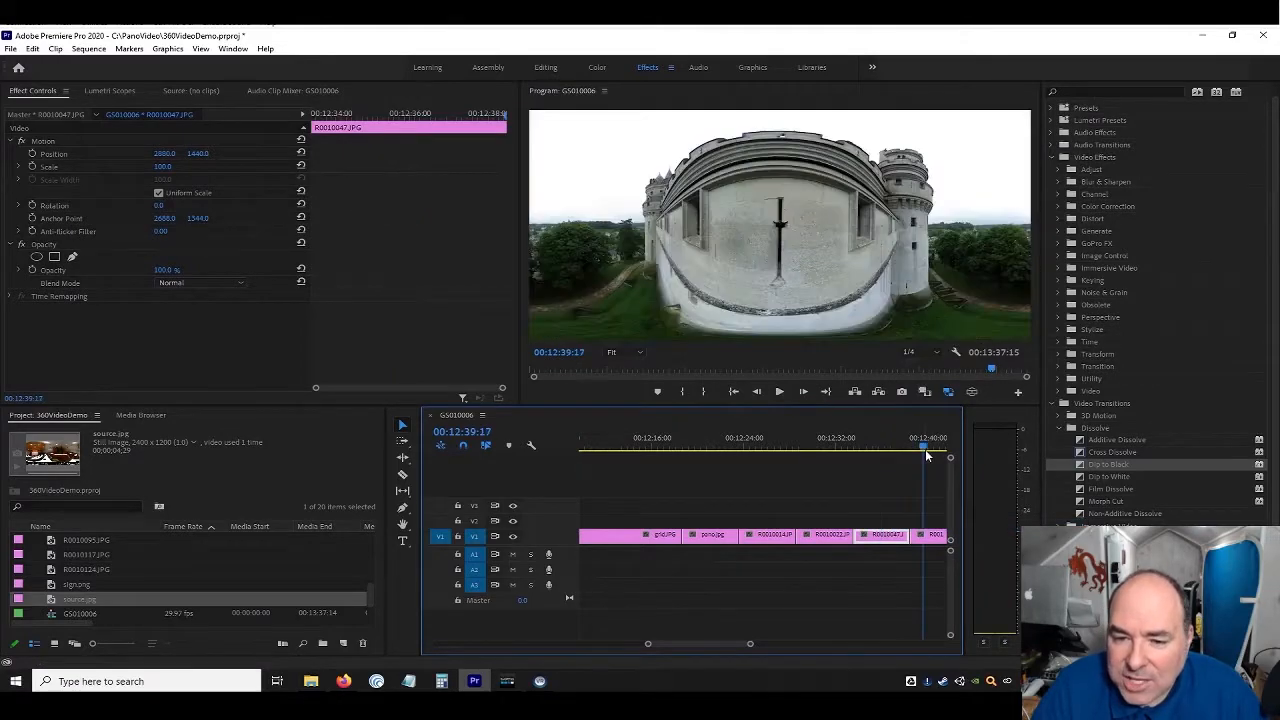
left_click(669, 437)
left_click(703, 438)
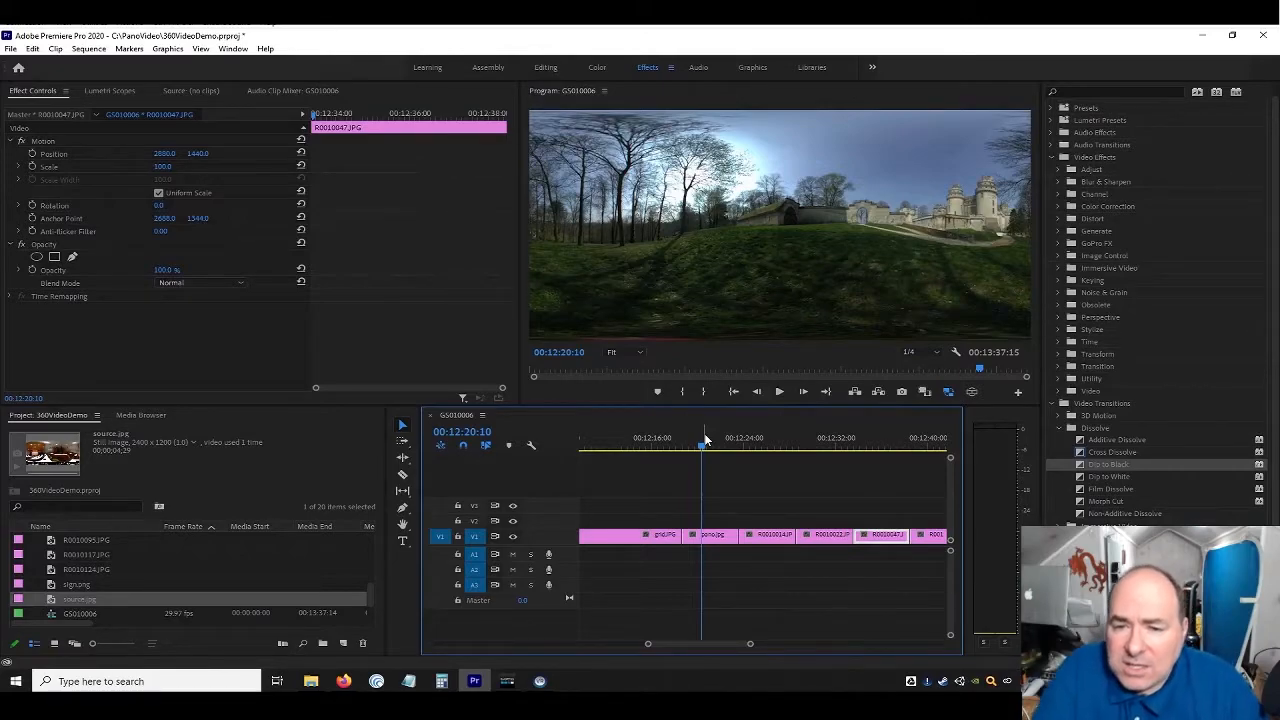
left_click(971, 392)
left_click_drag(760, 185, 786, 193)
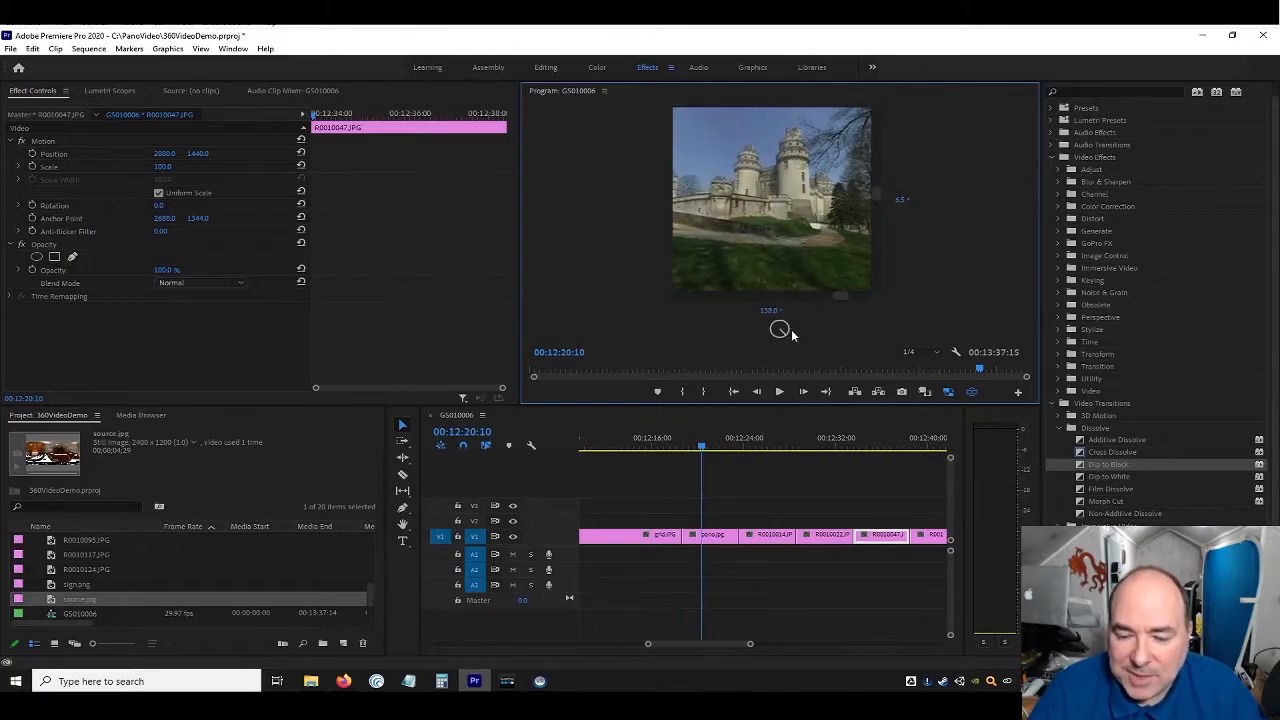
Set both the horizontal and vertical VR view angles to 0 for the pano.jpg frame
left_click(771, 310)
type("0")
key("Return")
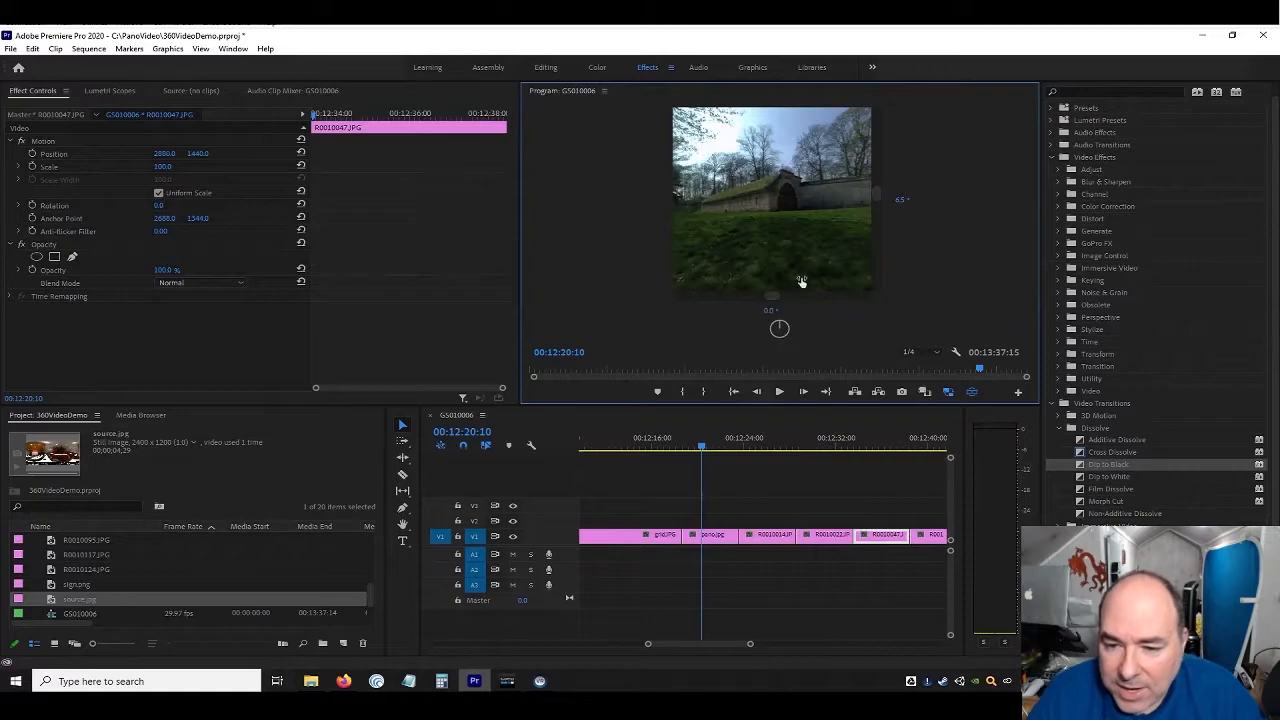
left_click(902, 203)
type("0")
key("Return")
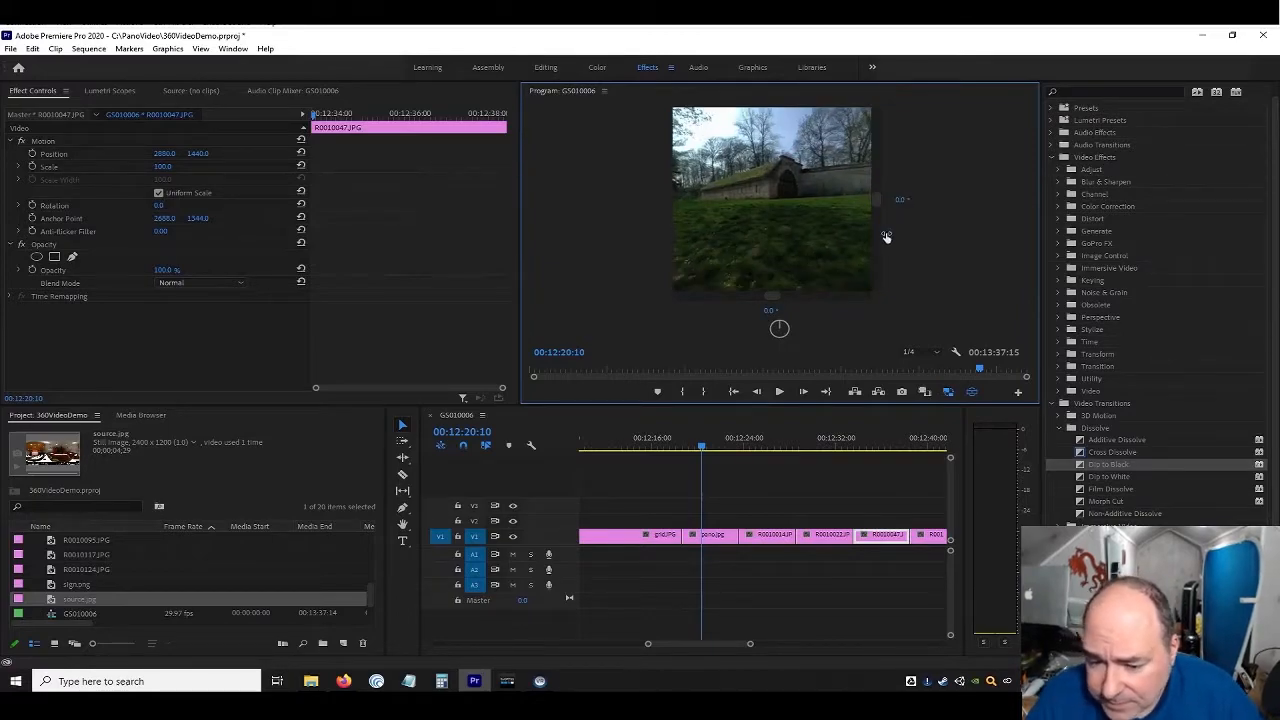
Look around the R0010014.JPG panorama in the VR display at 00:12:24:16 and select its clip
left_click(752, 443)
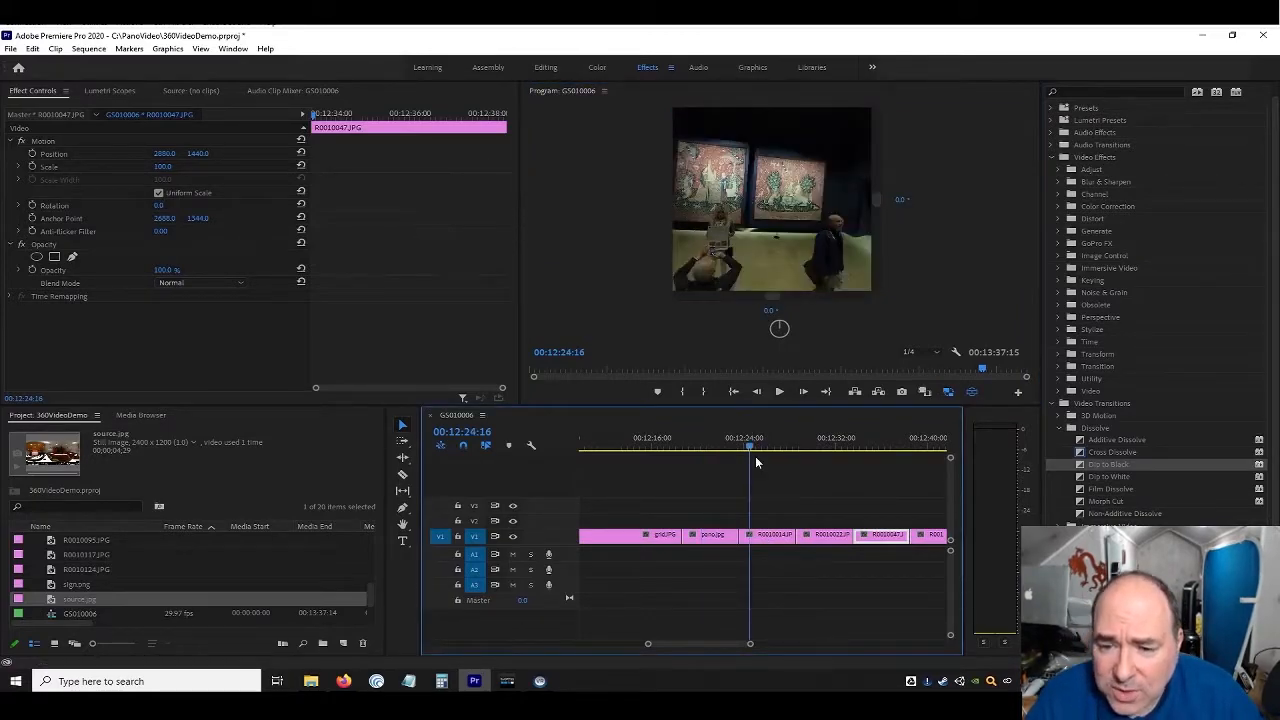
left_click_drag(764, 178, 833, 176)
left_click_drag(748, 180, 840, 183)
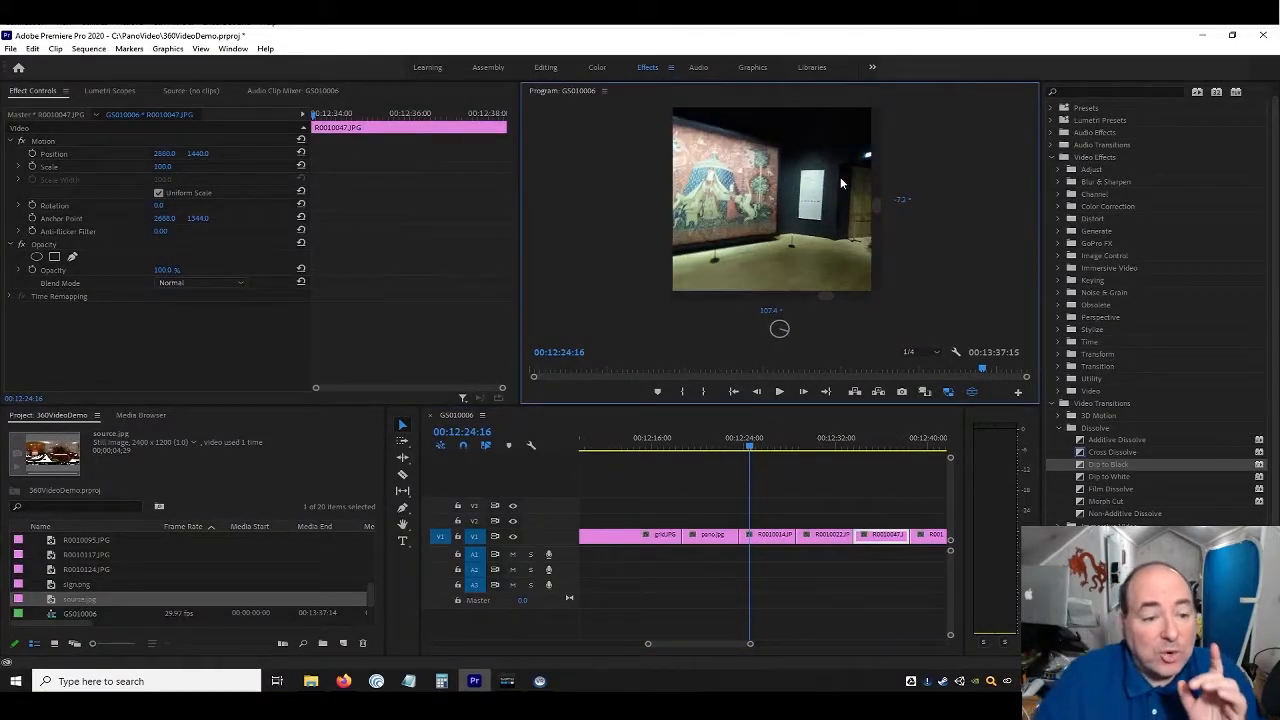
left_click(773, 538)
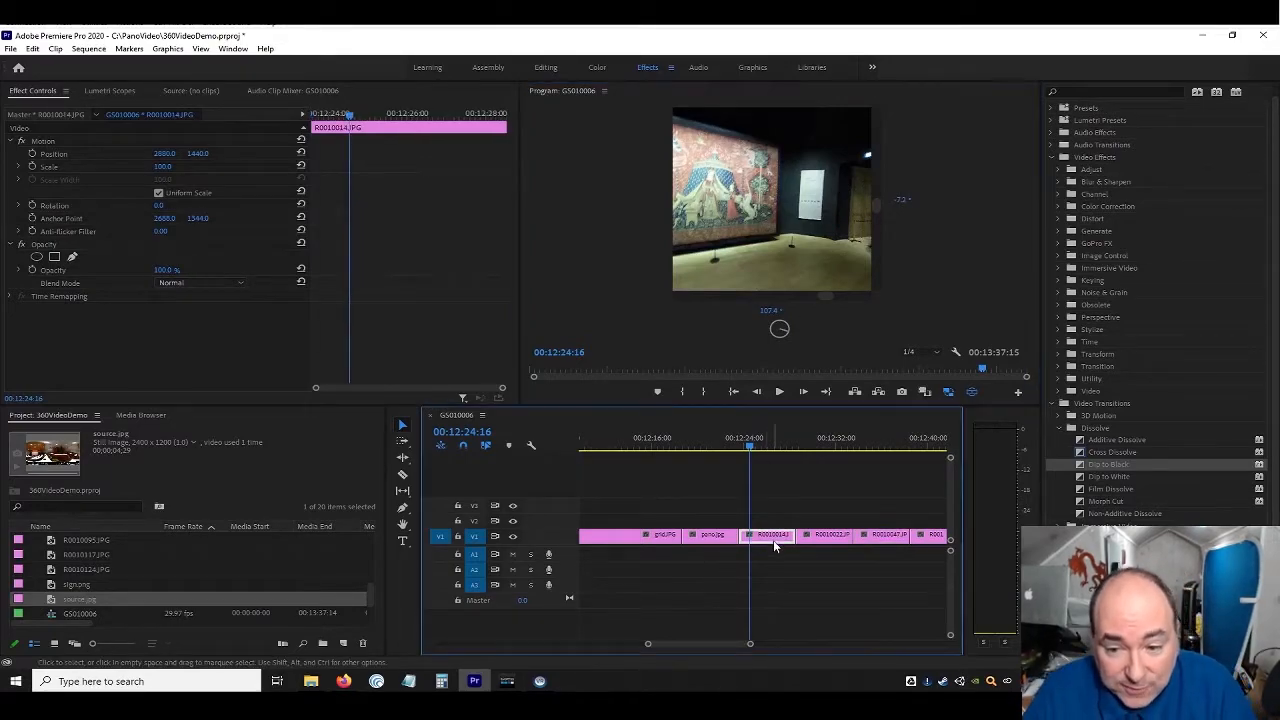
Turn off the VR display and apply the VR Projection effect to the R0010014.JPG clip
left_click(971, 392)
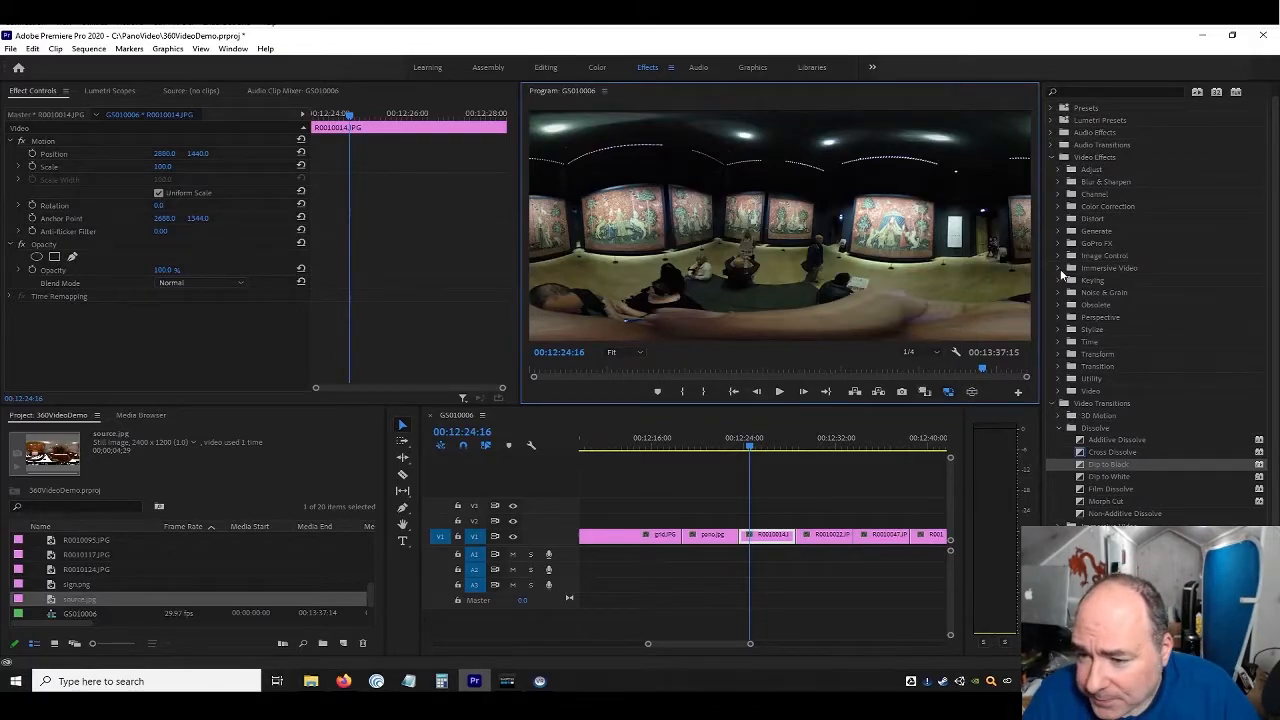
left_click(1060, 269)
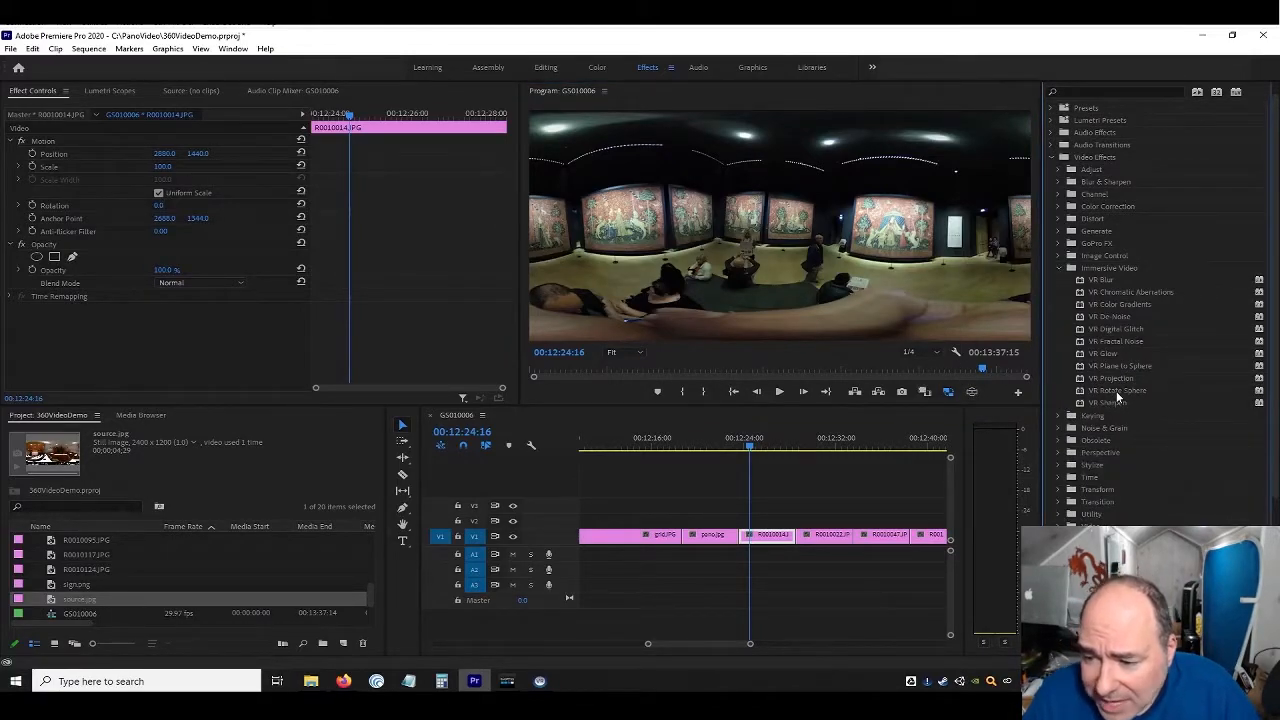
left_click(1120, 380)
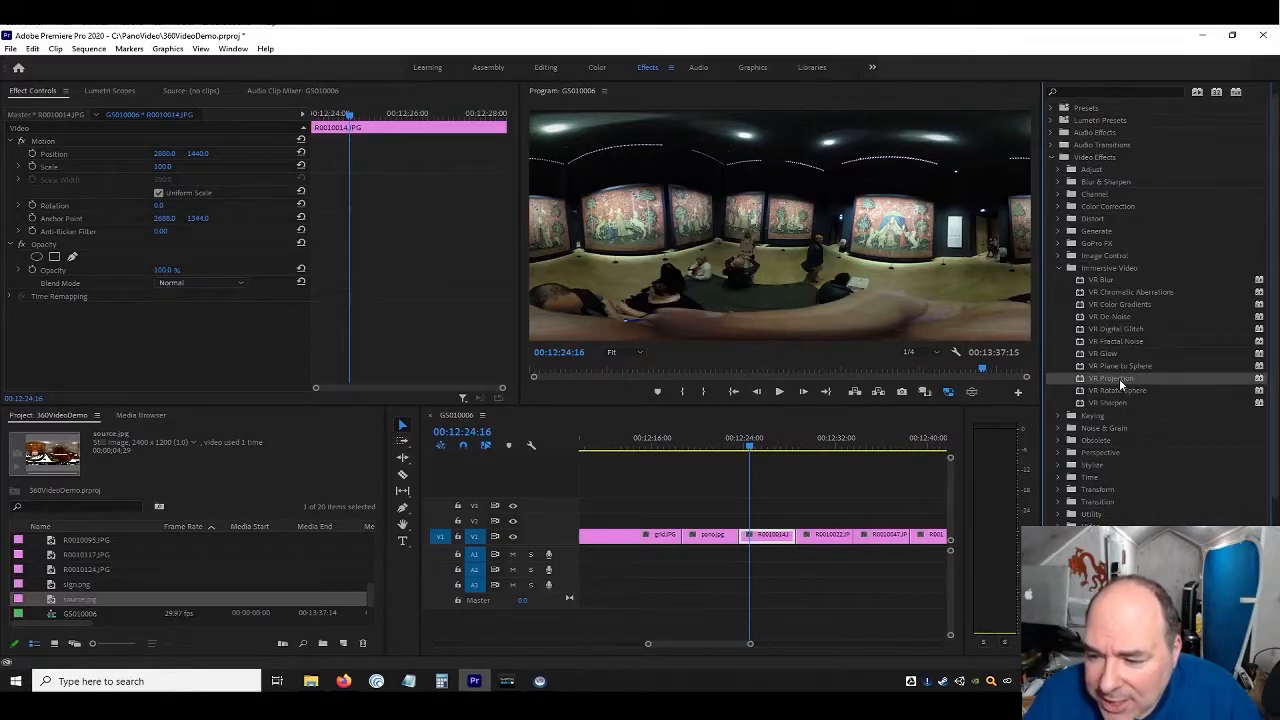
left_click_drag(861, 489, 775, 539)
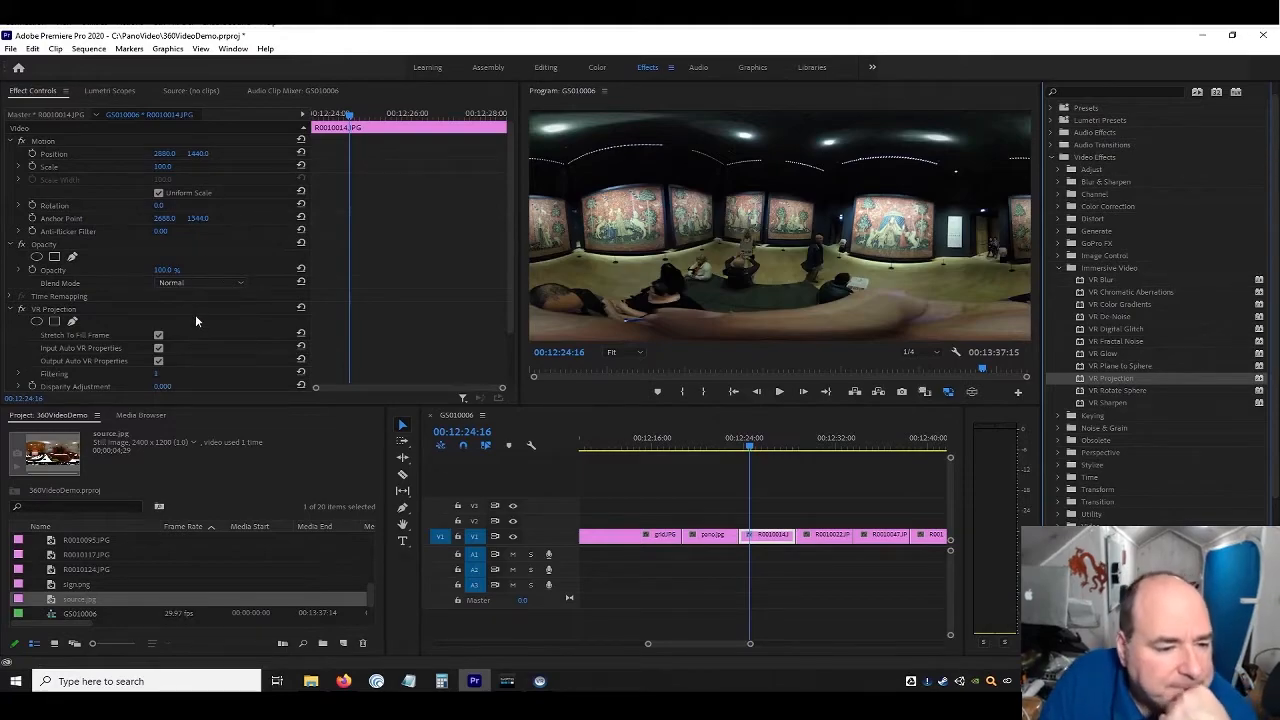
Level the R0010014.JPG panorama by setting its VR Projection pan to 32, tilt to 5 and roll to 2
scroll(195, 314, "down", 2)
scroll(180, 340, "down", 1)
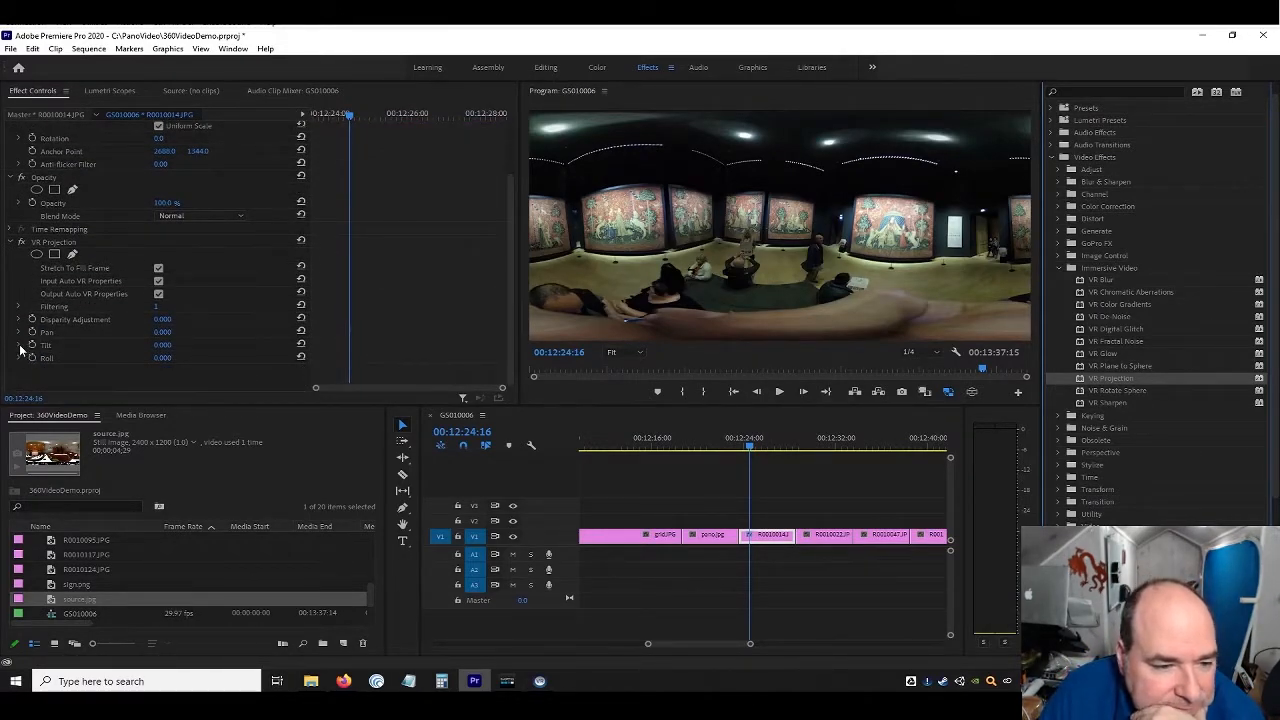
left_click_drag(163, 346, 166, 363)
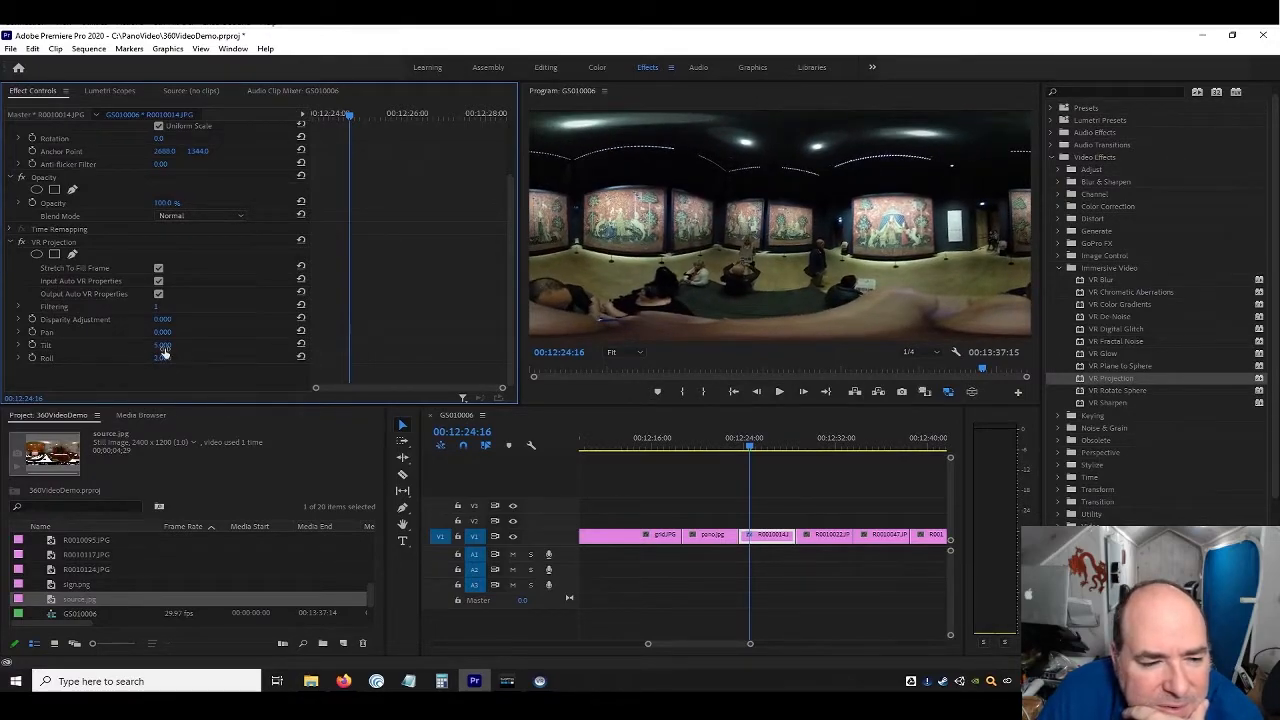
mouse_move(165, 347)
left_mouse_down()
mouse_move(169, 364)
mouse_move(189, 343)
left_mouse_up()
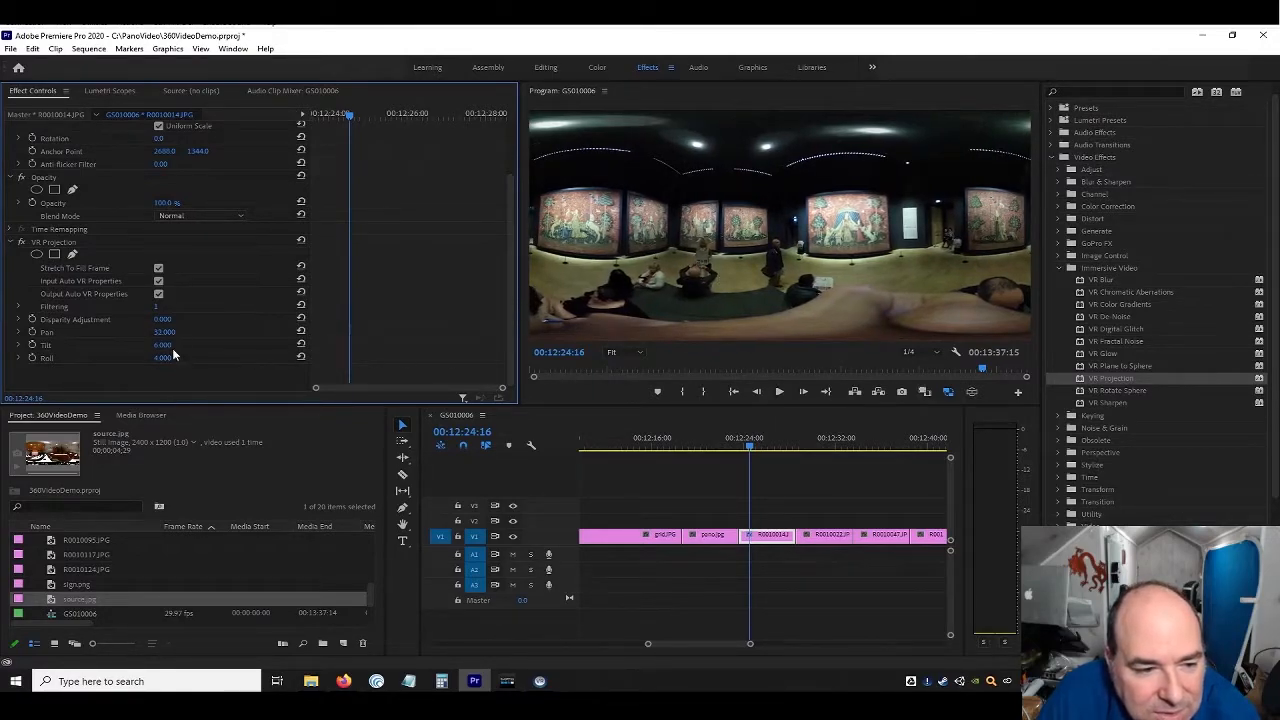
left_click_drag(168, 347, 243, 371)
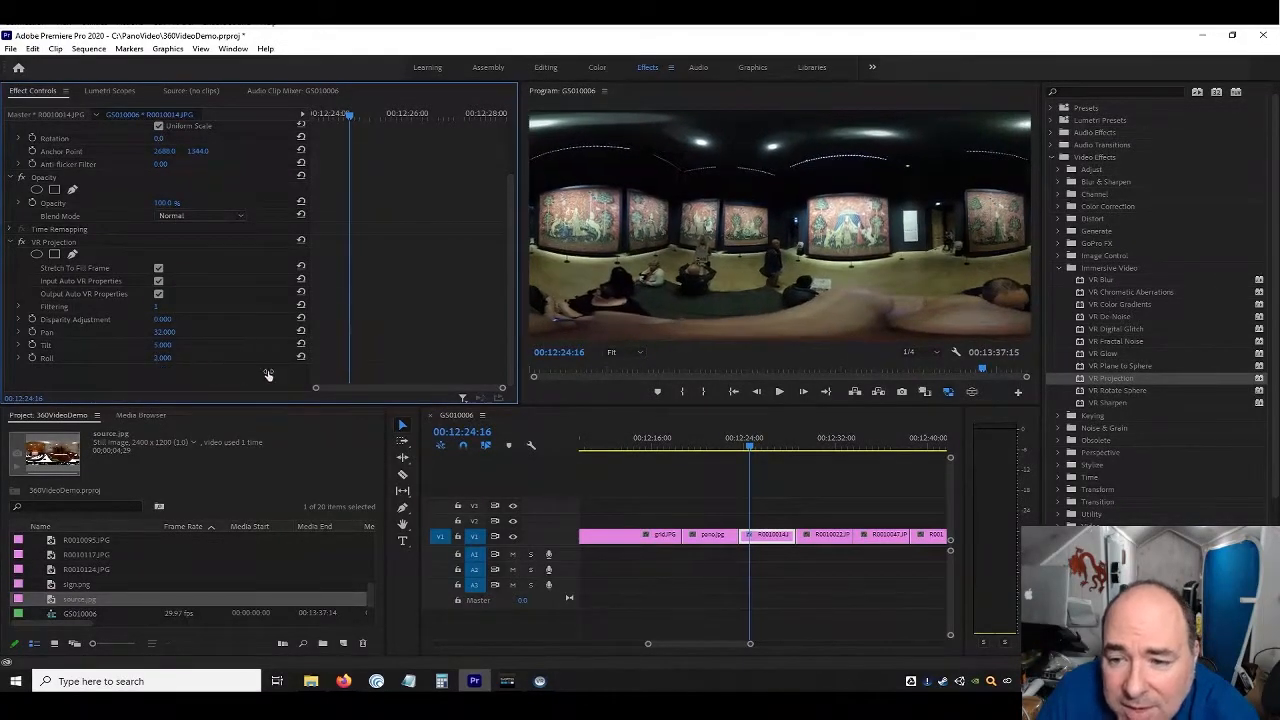
Look around the R0010014.JPG panorama in the VR display and move the playhead to R0010022.JPG at 00:12:30:07
left_click(971, 392)
left_click_drag(755, 230, 817, 432)
left_click(818, 432)
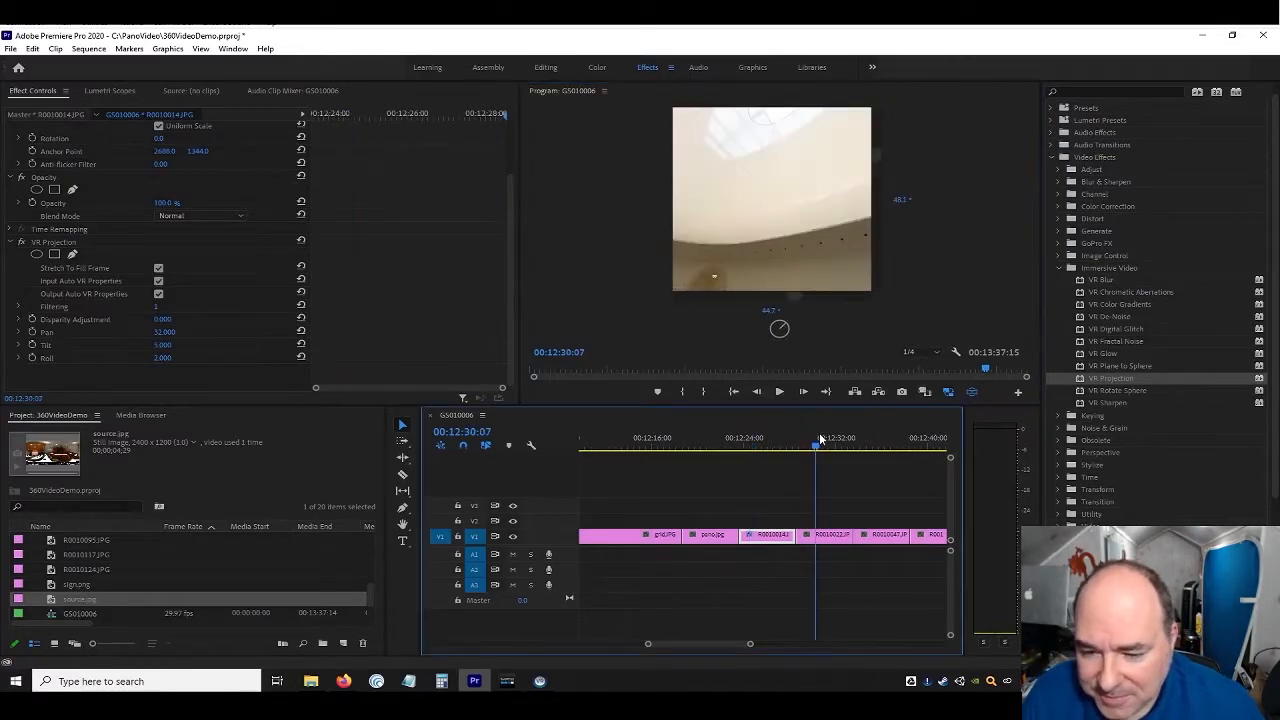
Set both VR view angles to 0 at the R0010022.JPG frame and look around the panorama
left_click(769, 312)
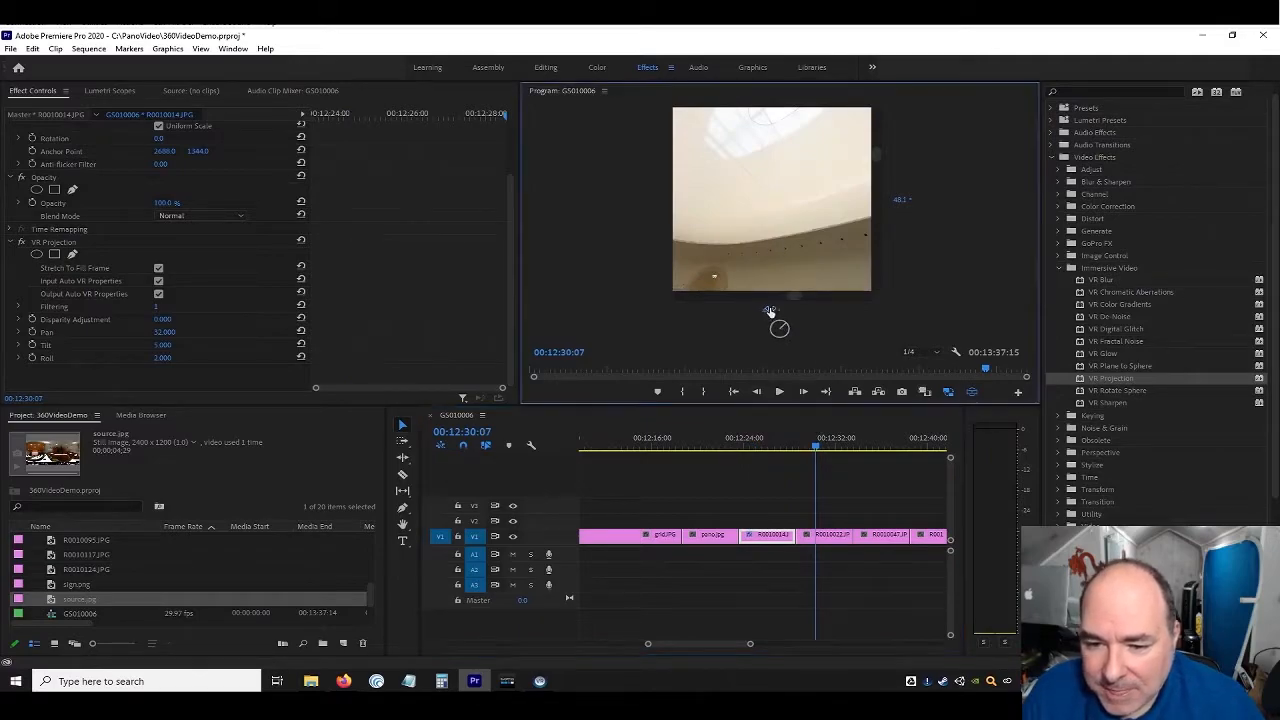
key("Return")
left_click(903, 201)
type("0")
key("Return")
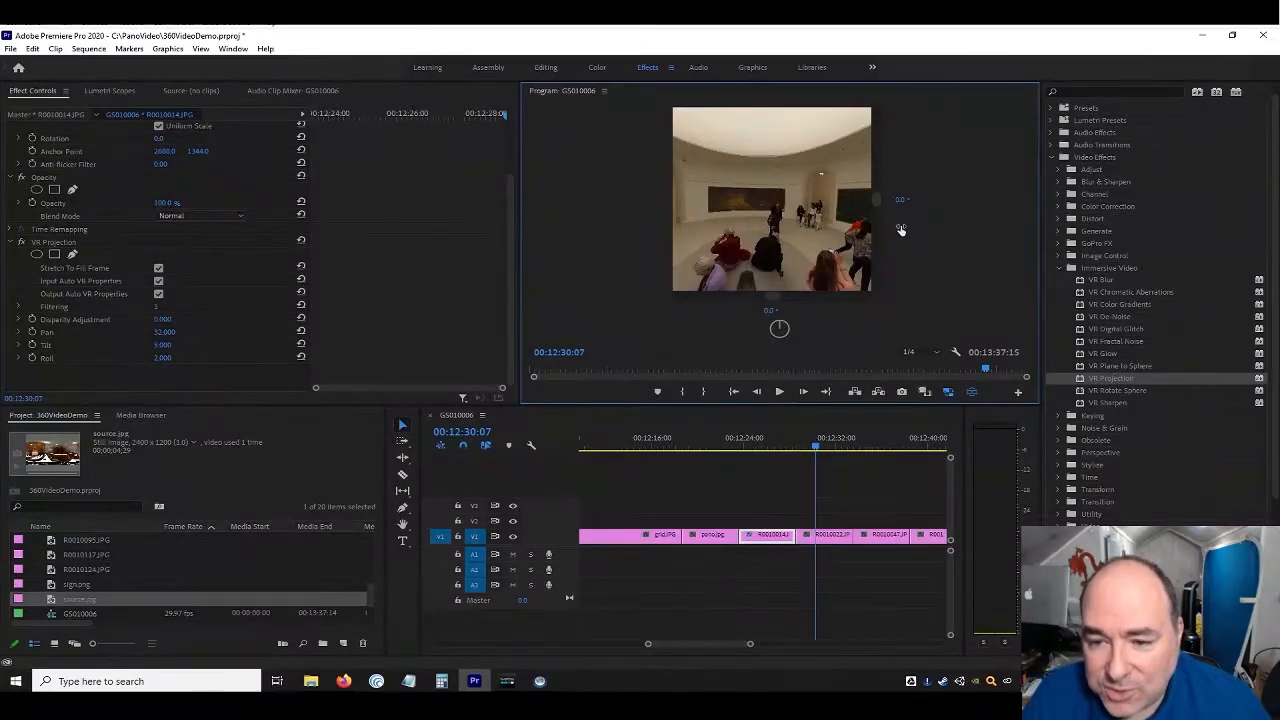
left_click_drag(784, 206, 824, 208)
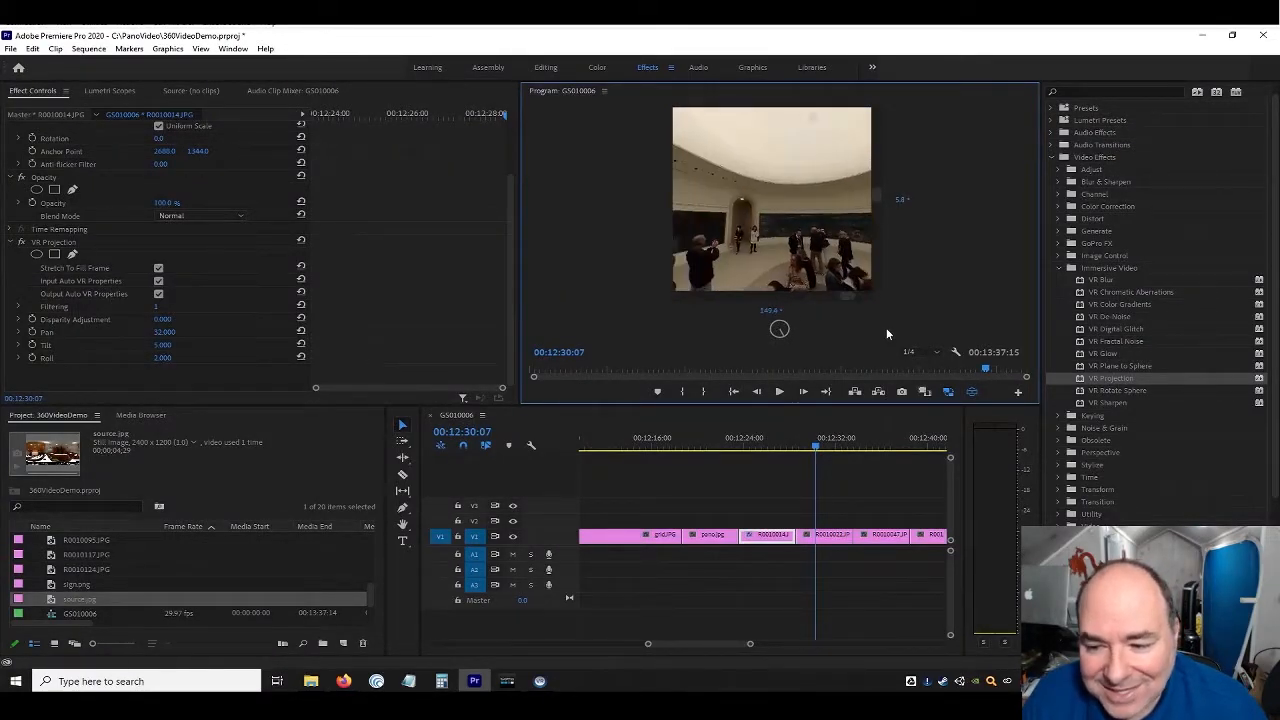
With the VR display off, apply VR Projection to the R0010022.JPG clip, setting its pan to 66 and tilt to 4
left_click(972, 392)
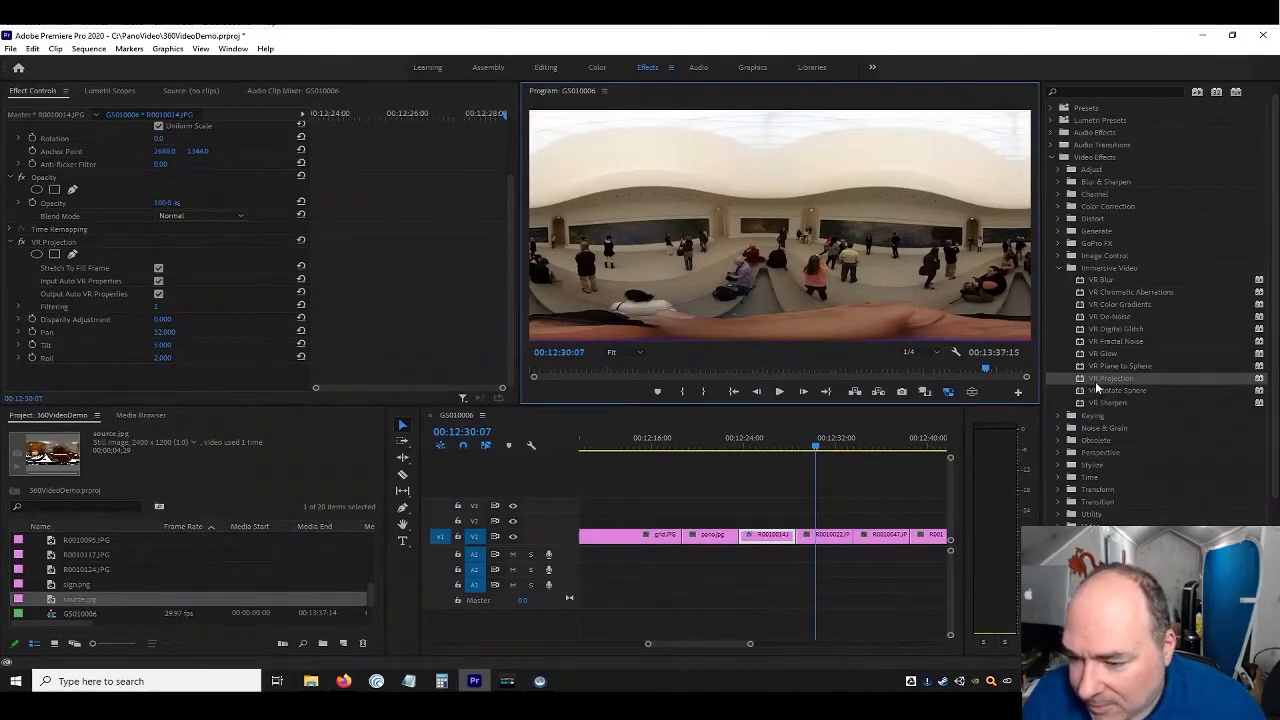
left_click_drag(1110, 378, 843, 540)
scroll(124, 311, "down", 1)
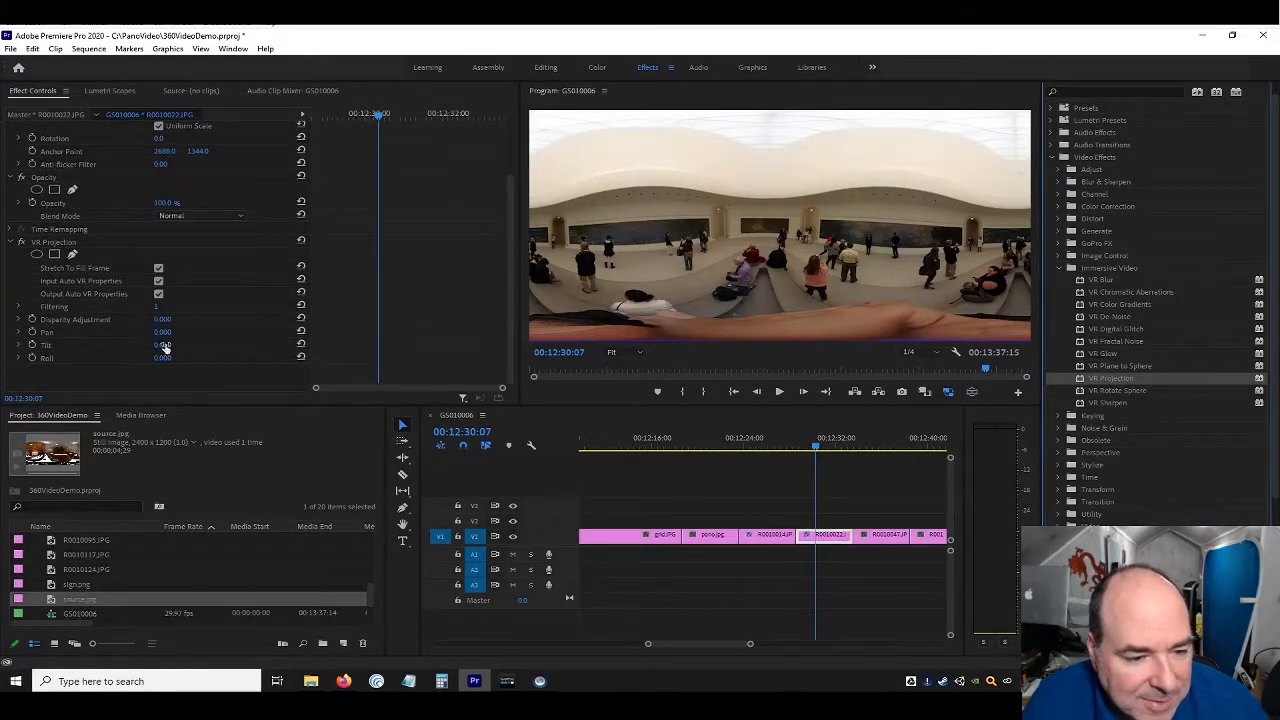
mouse_move(160, 365)
left_mouse_down()
mouse_move(180, 337)
mouse_move(212, 338)
mouse_move(163, 362)
left_mouse_up()
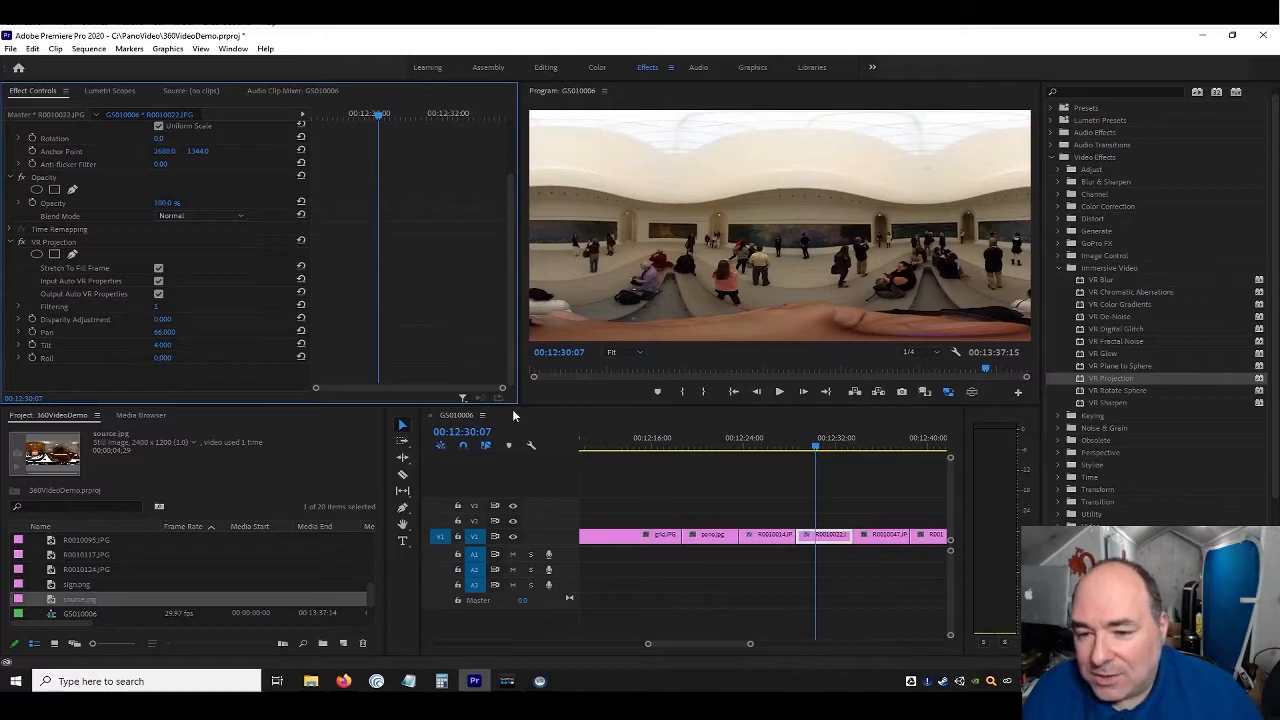
Turn on the VR display and look around the adjusted R0010022.JPG panorama to check its horizon
left_click(973, 395)
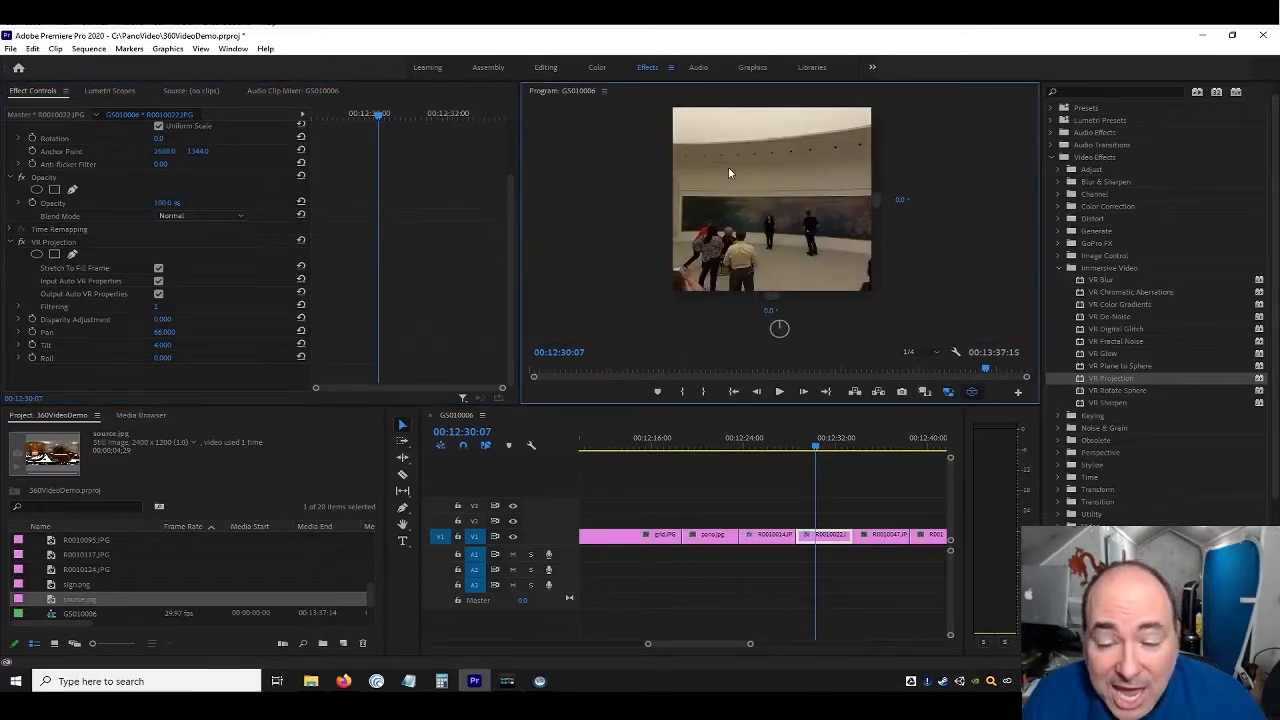
left_click_drag(723, 163, 788, 205)
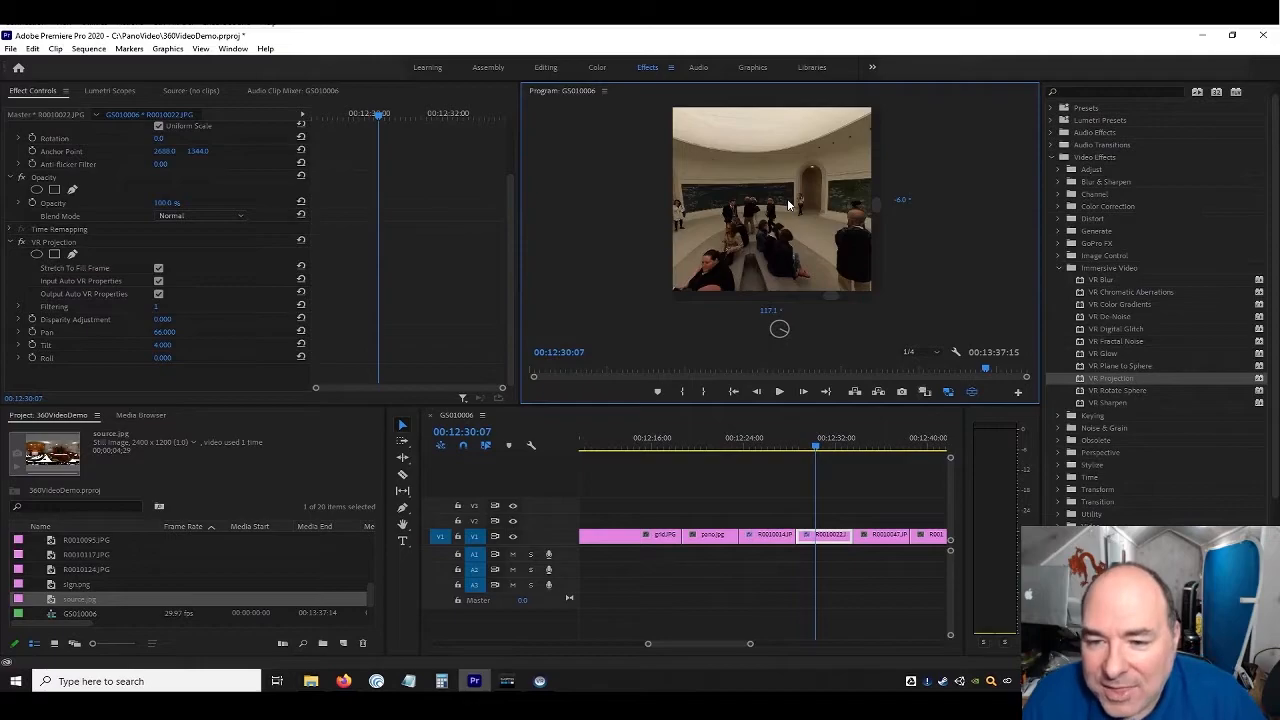
left_click_drag(715, 203, 776, 195)
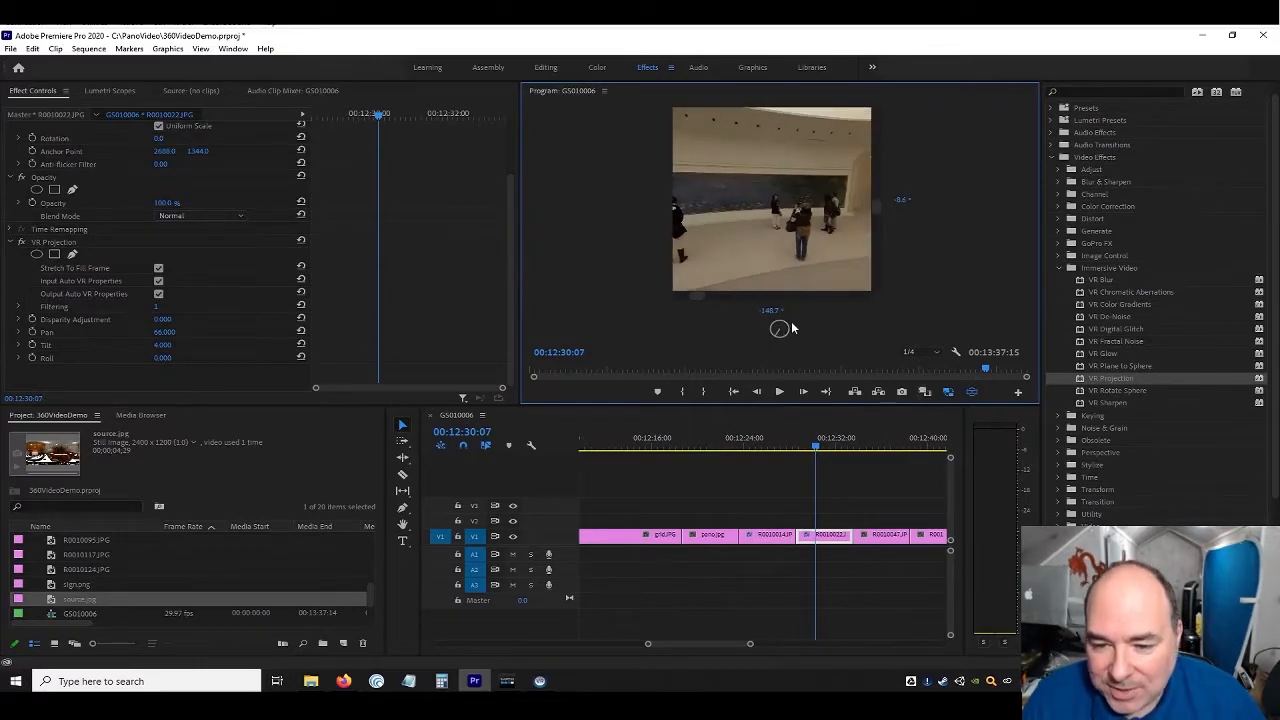
Set the horizontal VR view angle to 0 and look straight down at the photographer in R0010022.JPG
key("BackSpace")
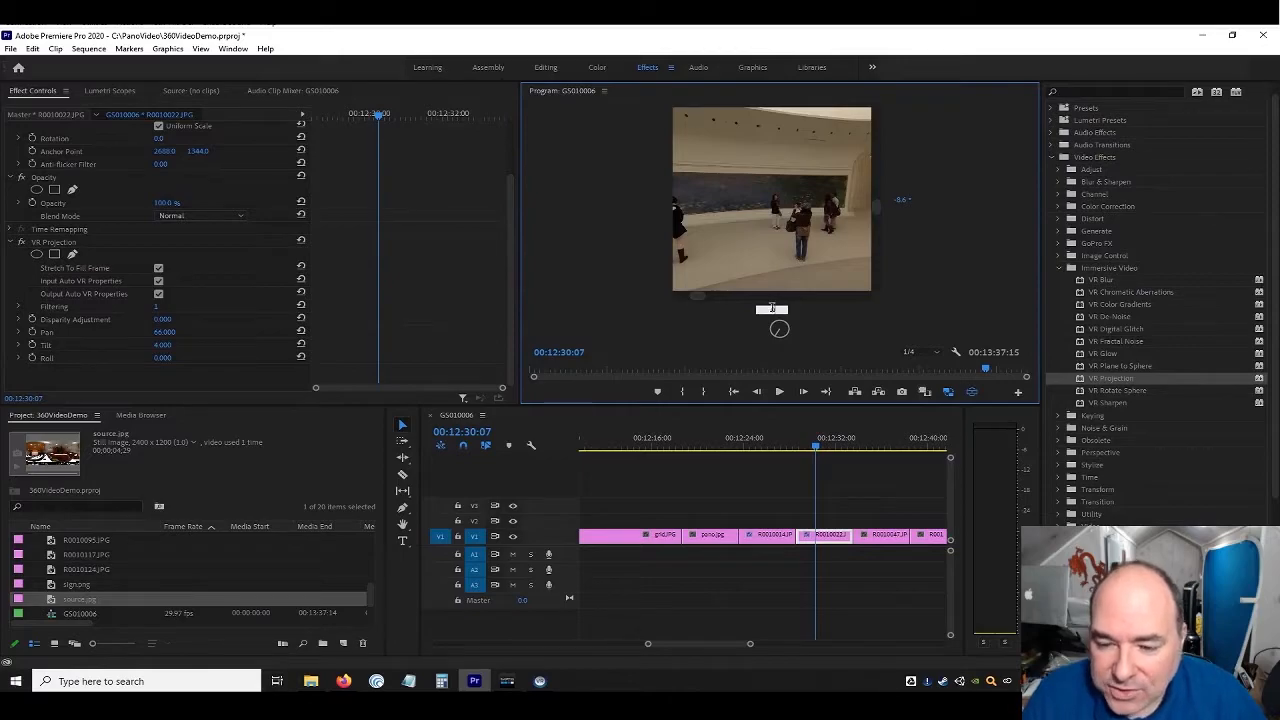
type("0")
key("Return")
left_click_drag(766, 131, 761, 166)
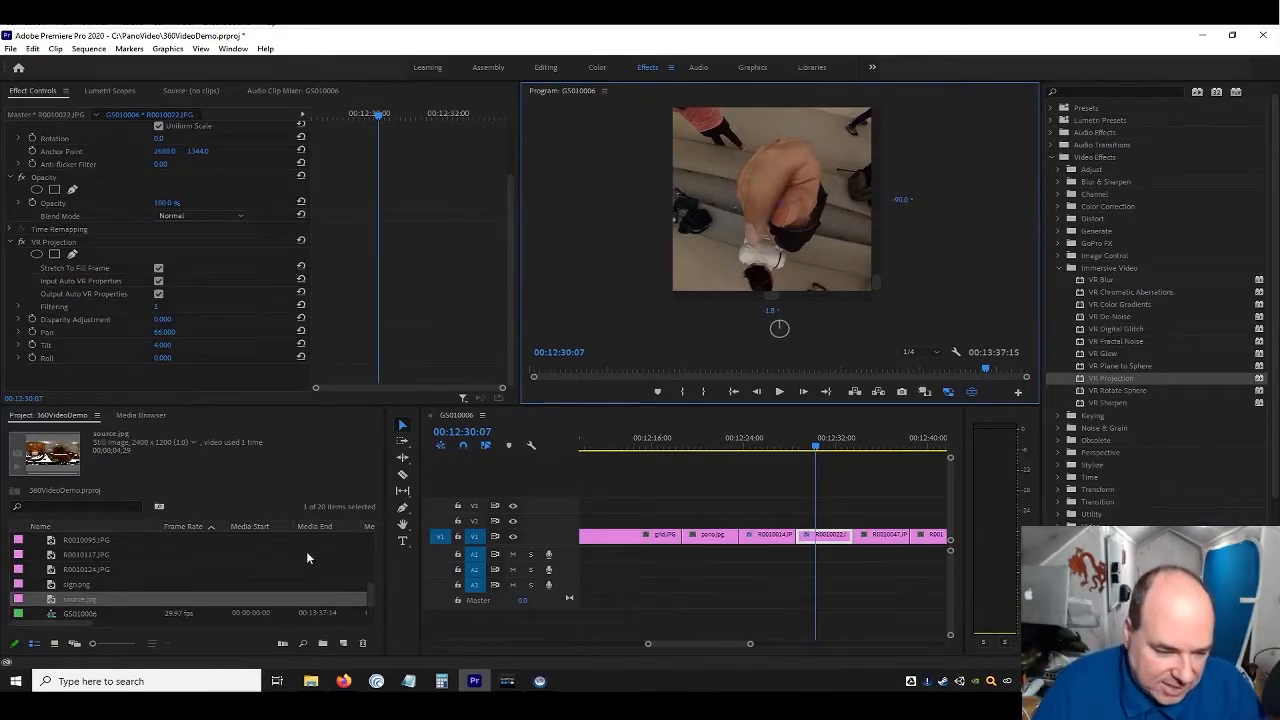
Place cap.png on track V2 directly above the R0010022.JPG clip and turn off the VR display
scroll(198, 557, "up", 2)
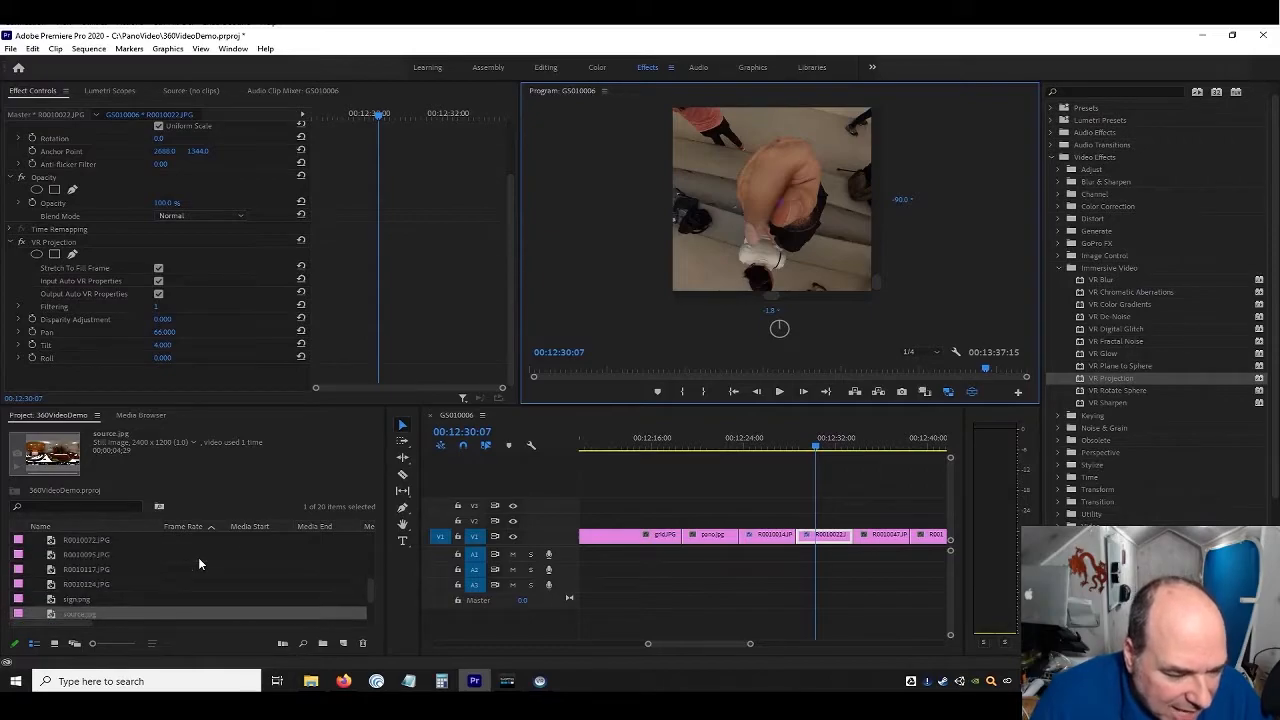
scroll(198, 557, "up", 4)
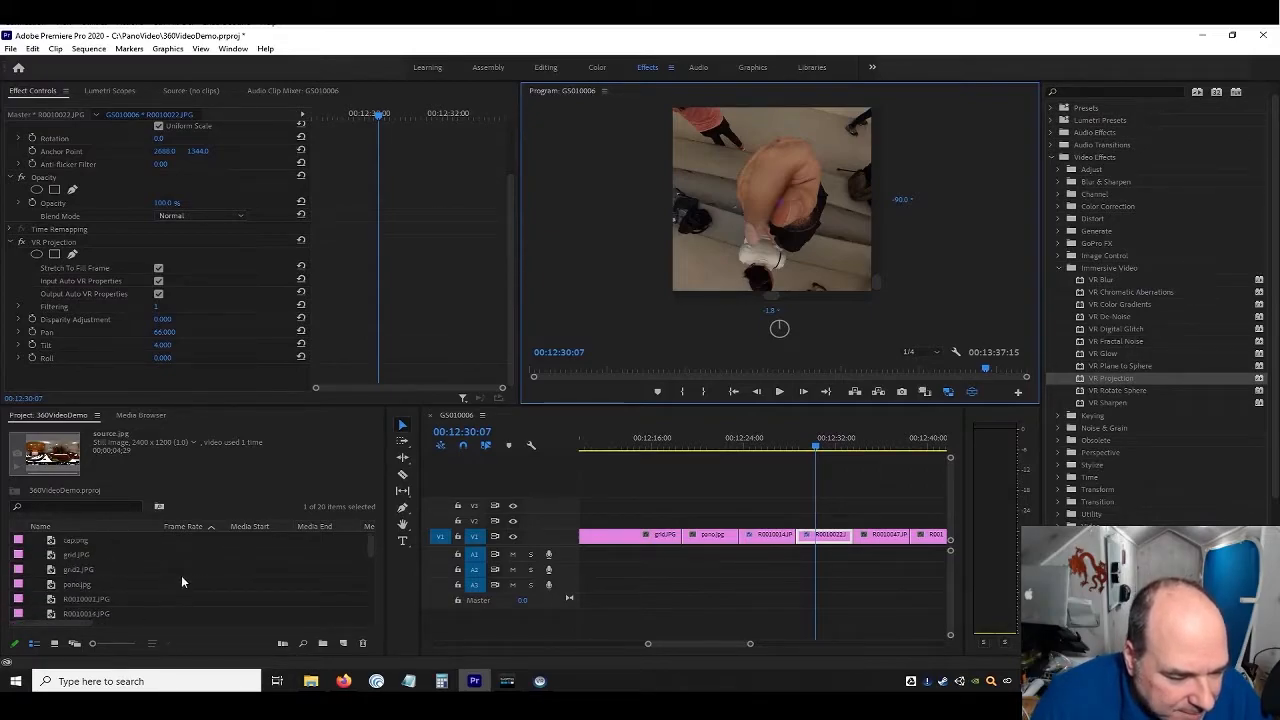
left_click(80, 543)
left_click_drag(80, 543, 808, 527)
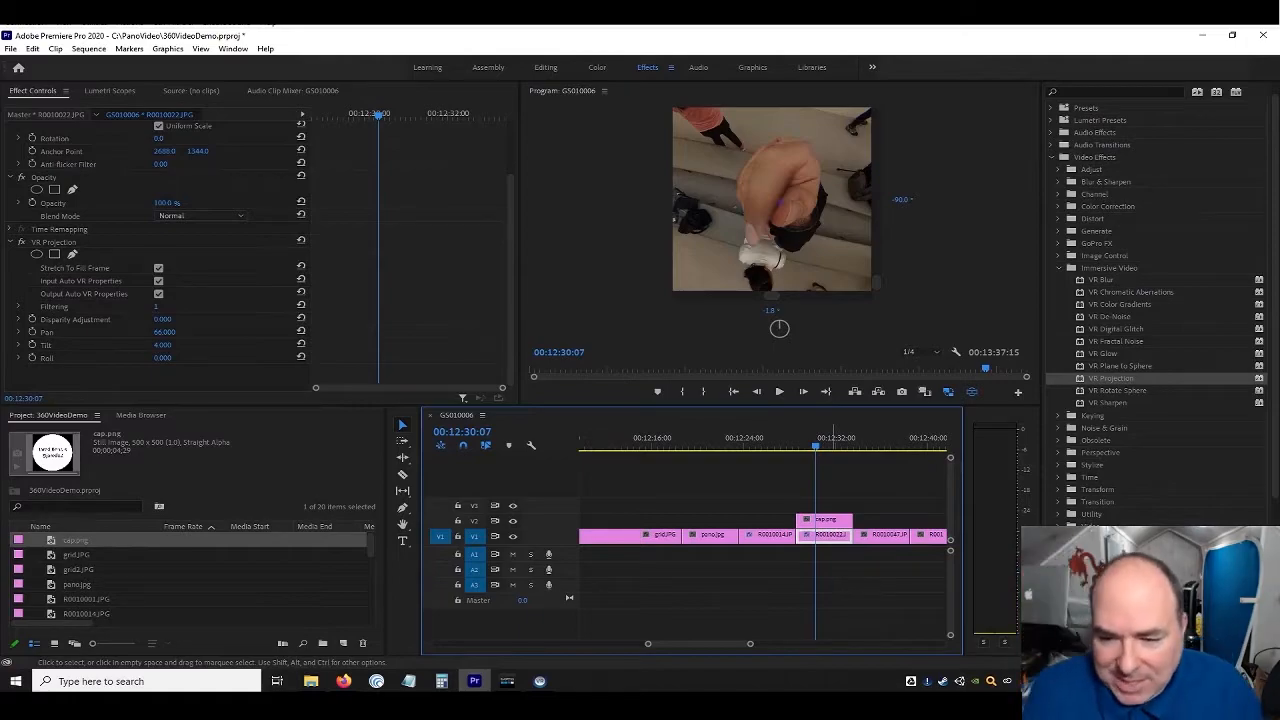
left_click(975, 392)
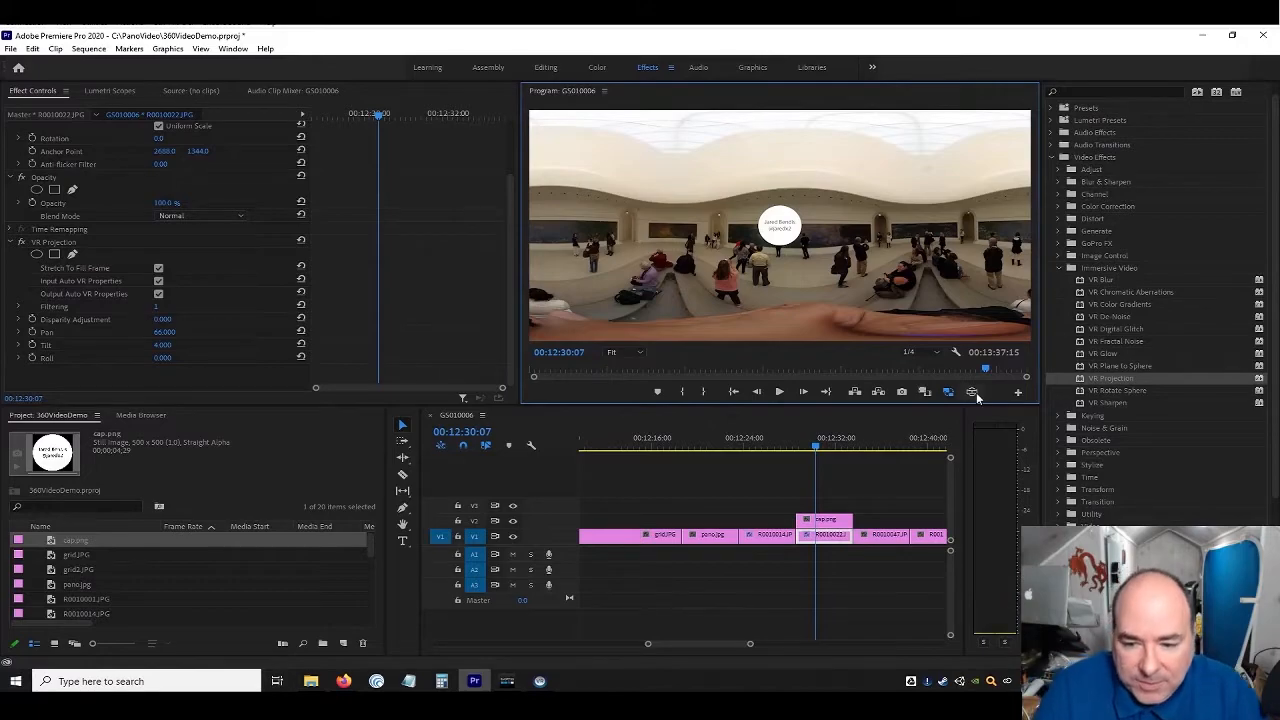
Apply the VR Plane to Sphere effect to the cap.png clip on V2
left_click(837, 522)
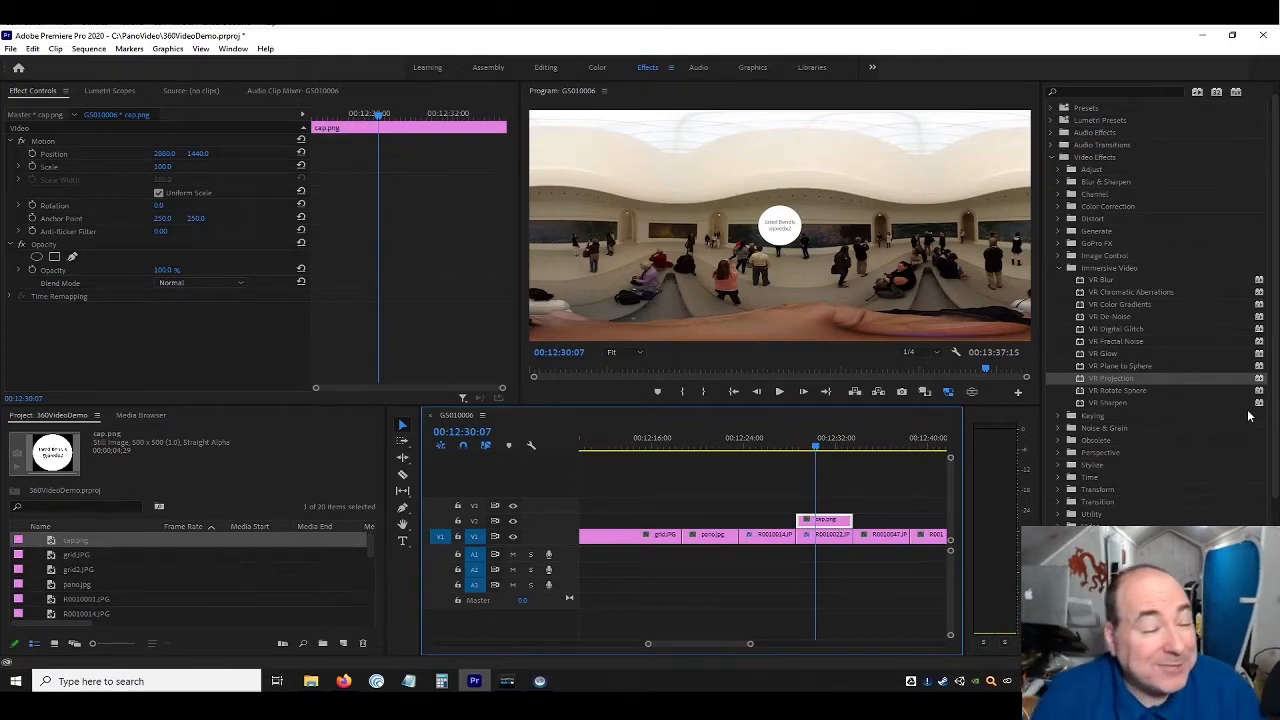
left_click(1110, 361)
left_click_drag(866, 497, 845, 519)
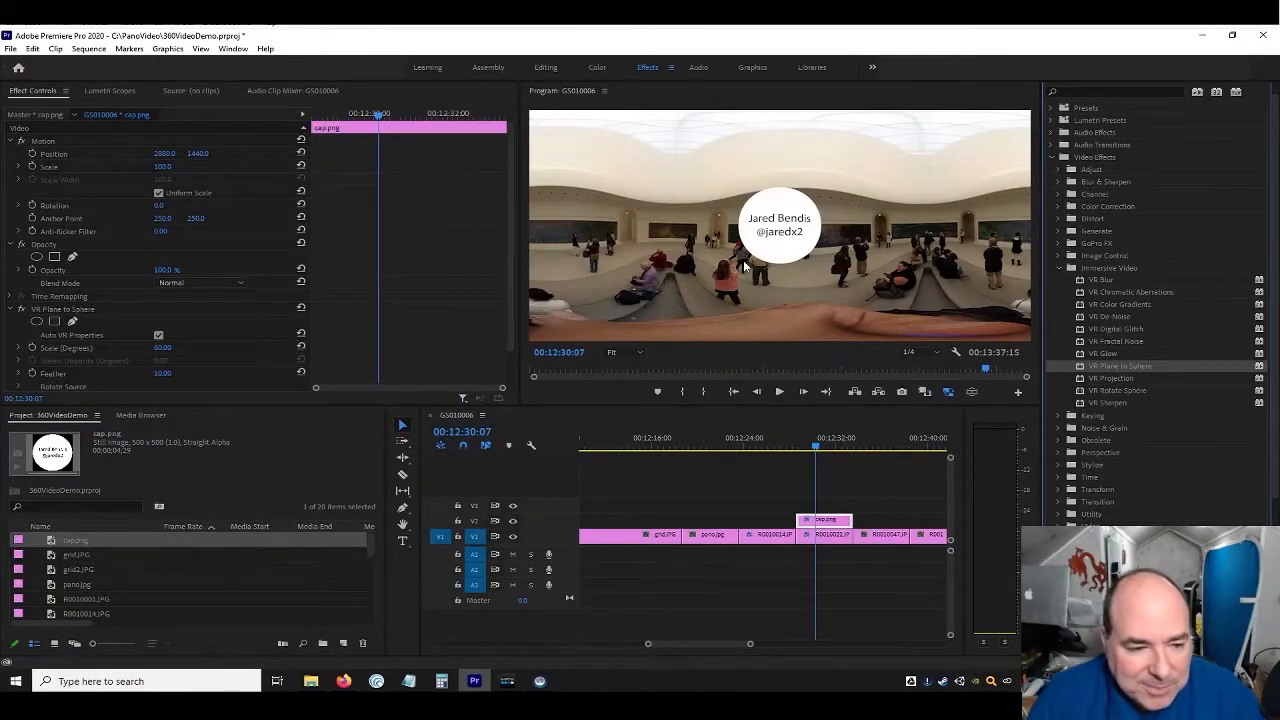
Expand the Rotate Source and Rotate Projection settings of the cap.png clip's VR Plane to Sphere effect
scroll(113, 286, "down", 1)
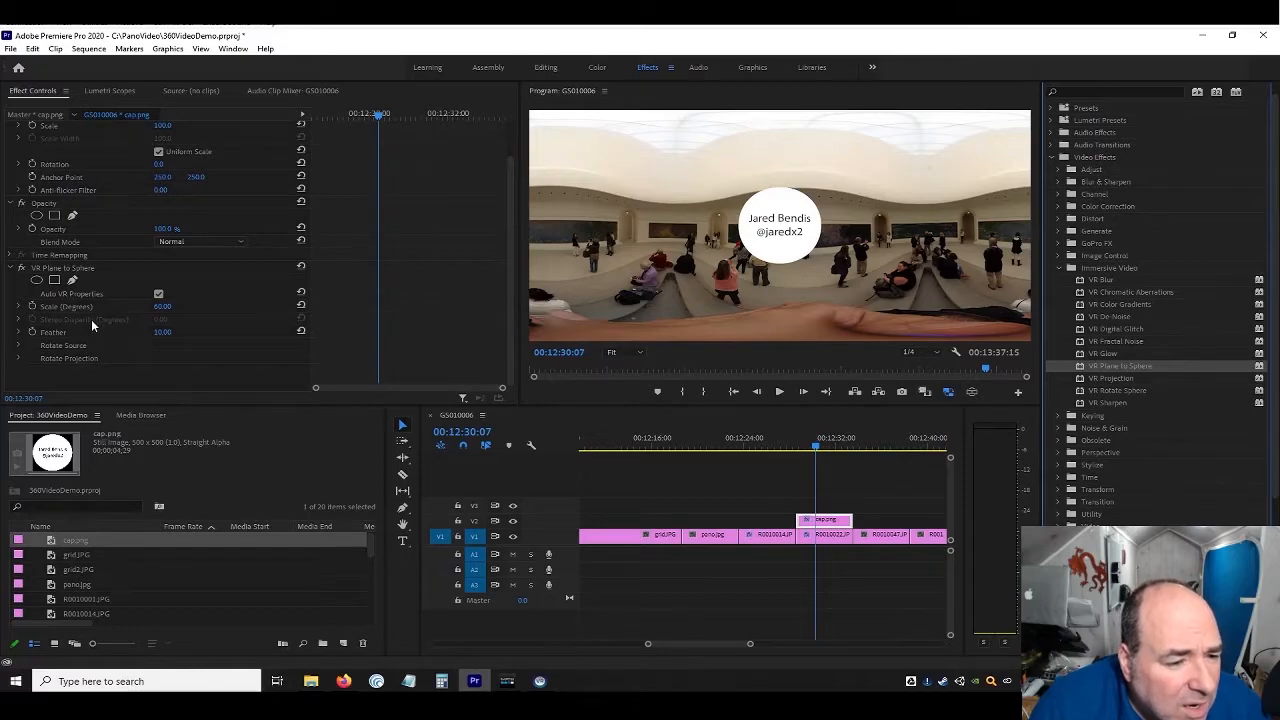
left_click(20, 346)
scroll(22, 348, "down", 1)
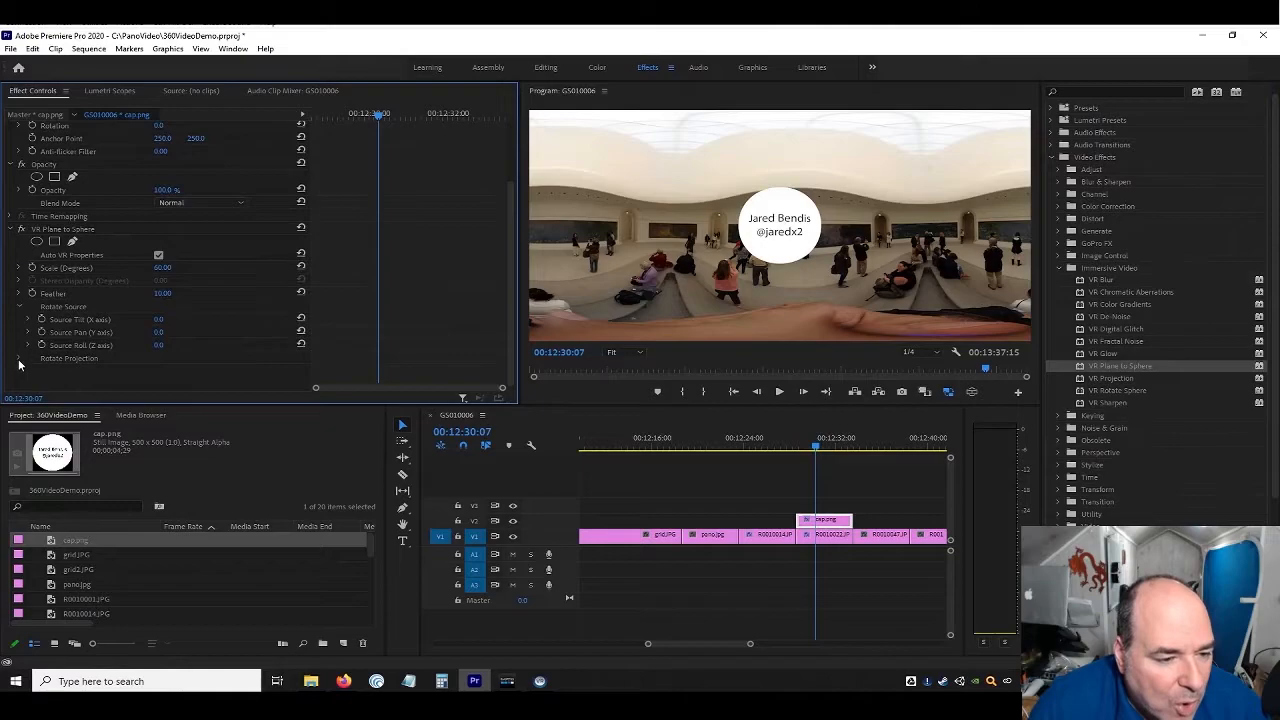
left_click(19, 359)
scroll(24, 358, "down", 1)
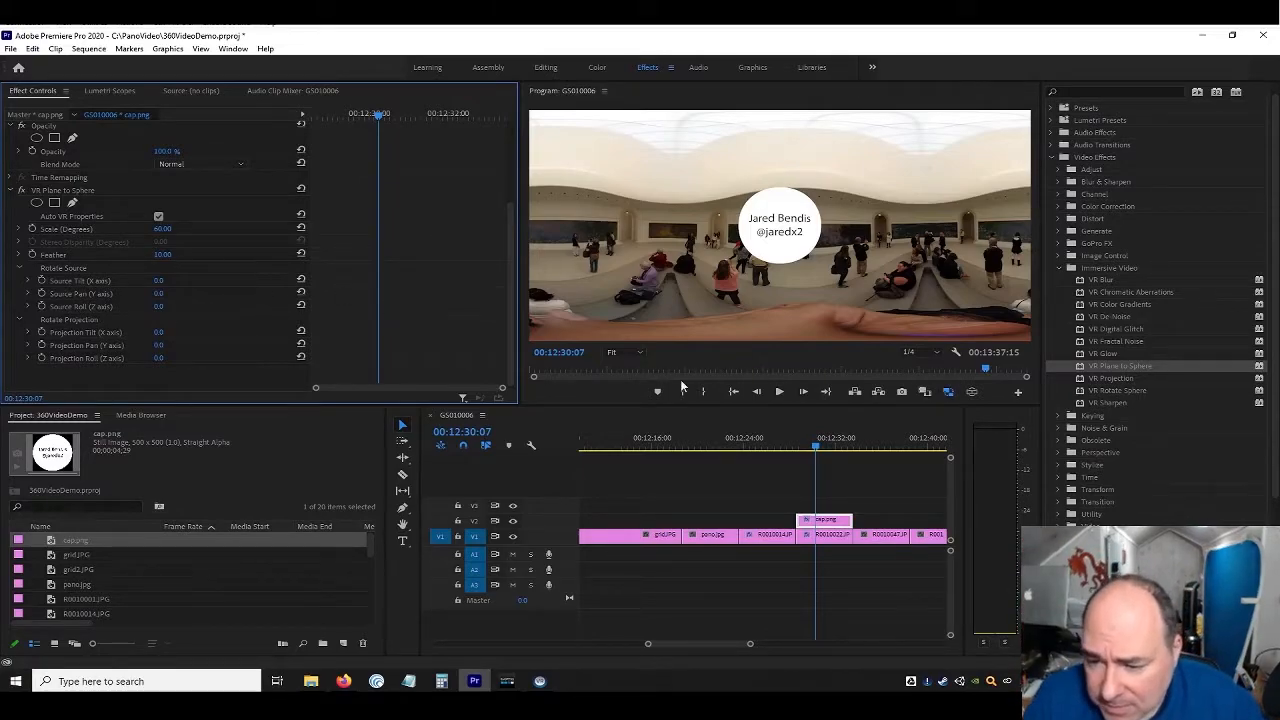
Preview cap.png in the VR display while trying a Projection Tilt (X axis) of 19°, then turn the display off
left_click(971, 391)
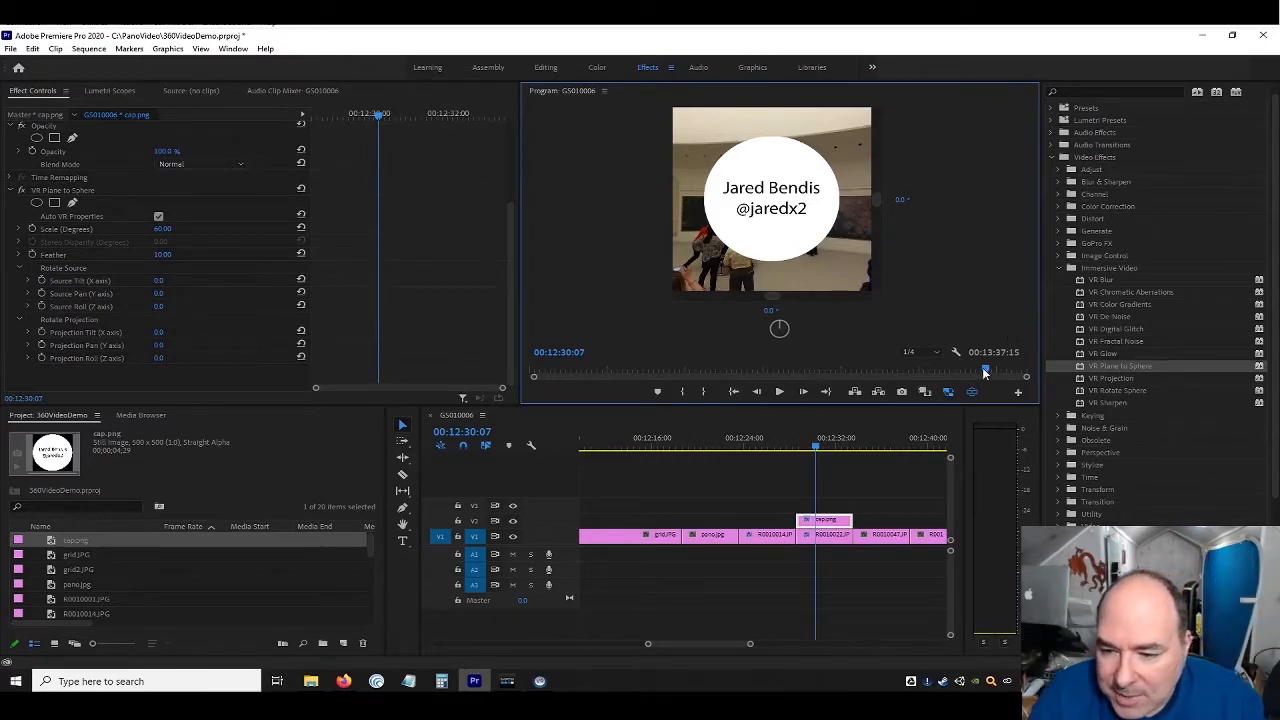
mouse_move(158, 333)
left_mouse_down()
mouse_move(183, 340)
mouse_move(138, 334)
mouse_move(180, 337)
left_mouse_up()
left_click(976, 392)
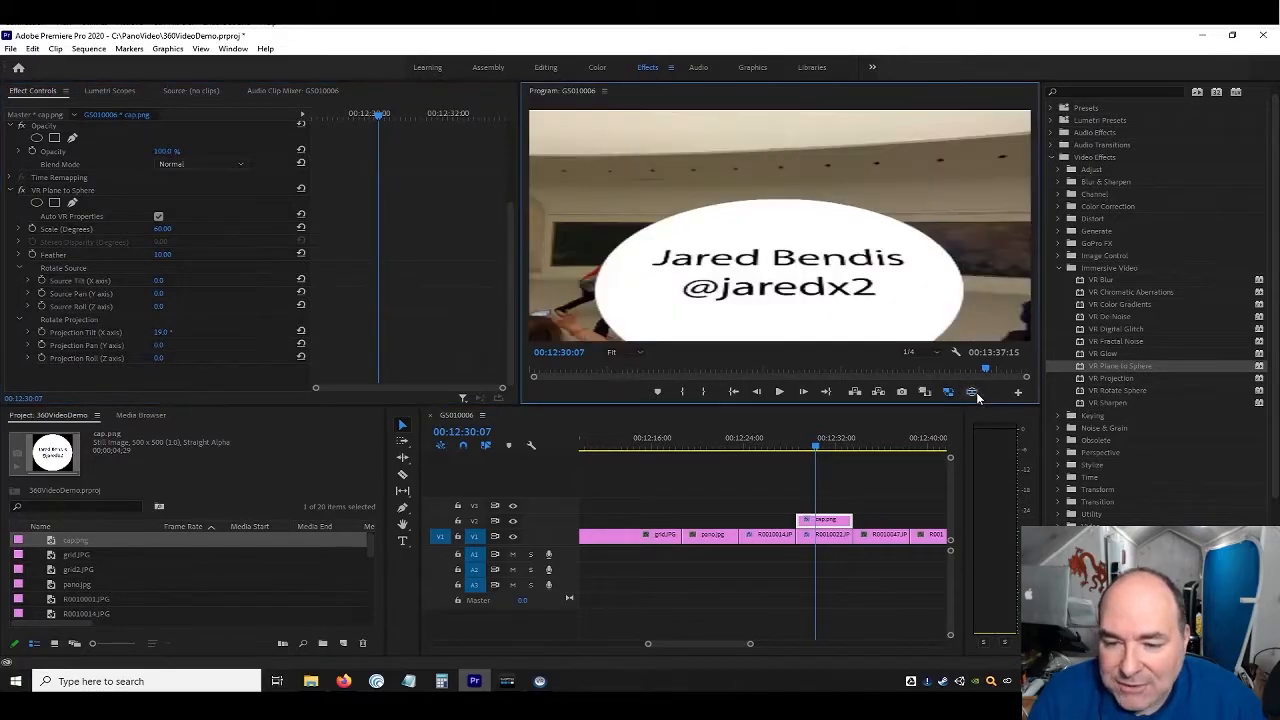
Set the Projection Tilt (X axis) of the cap.png clip to 90°
mouse_move(168, 338)
left_mouse_down()
mouse_move(212, 337)
mouse_move(164, 337)
left_mouse_up()
left_click(164, 336)
type("90")
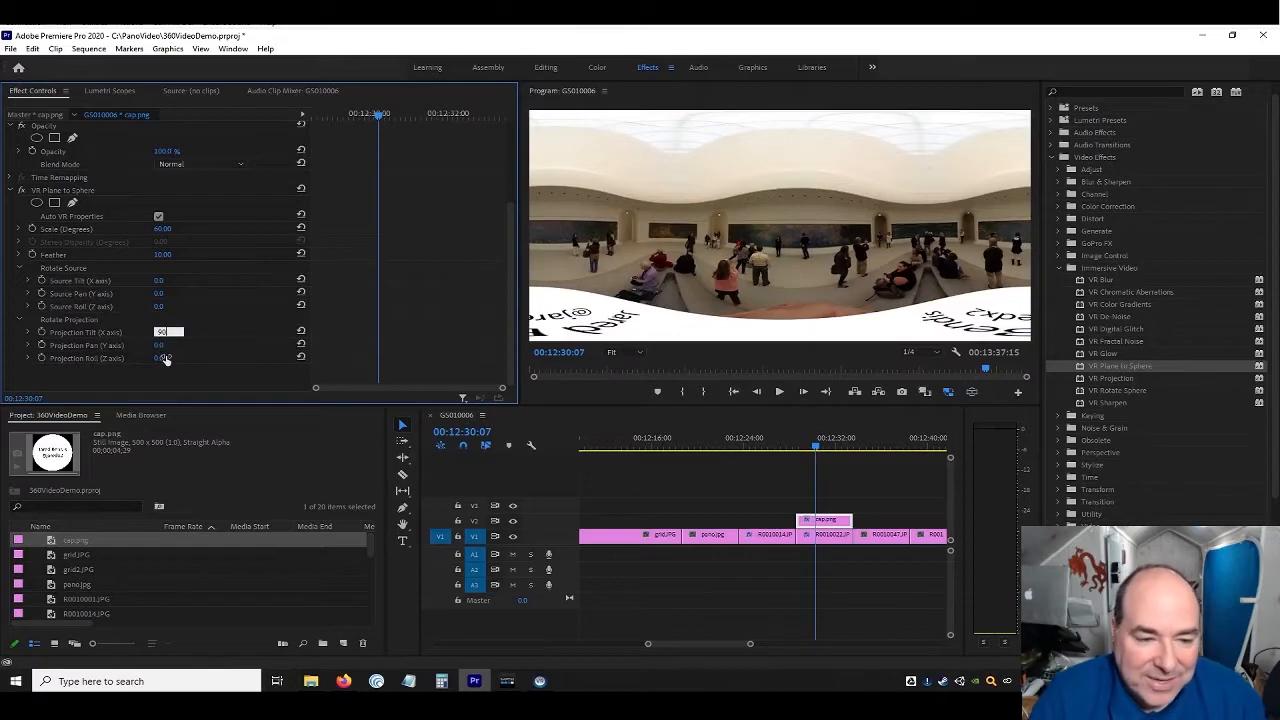
key("Tab")
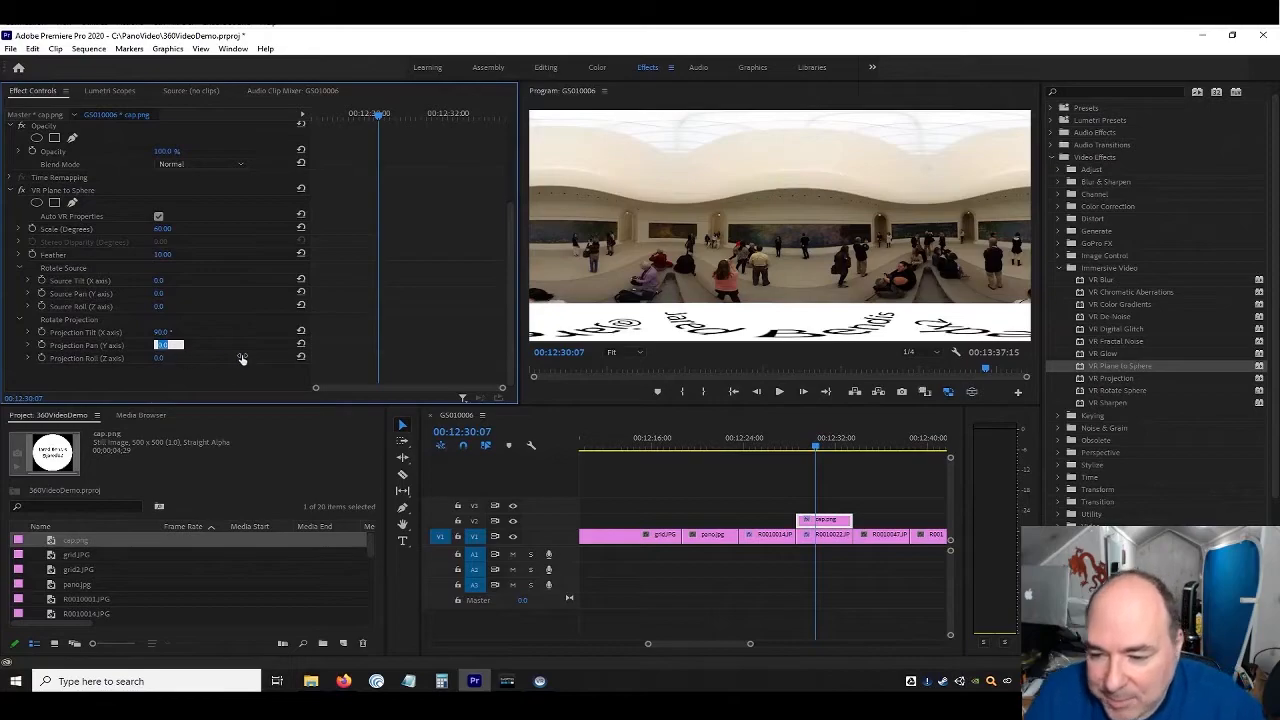
Set the cap.png clip's VR Plane to Sphere Scale to 44 and Feather to 0 while viewing the sphere's bottom in the VR display
left_click(971, 391)
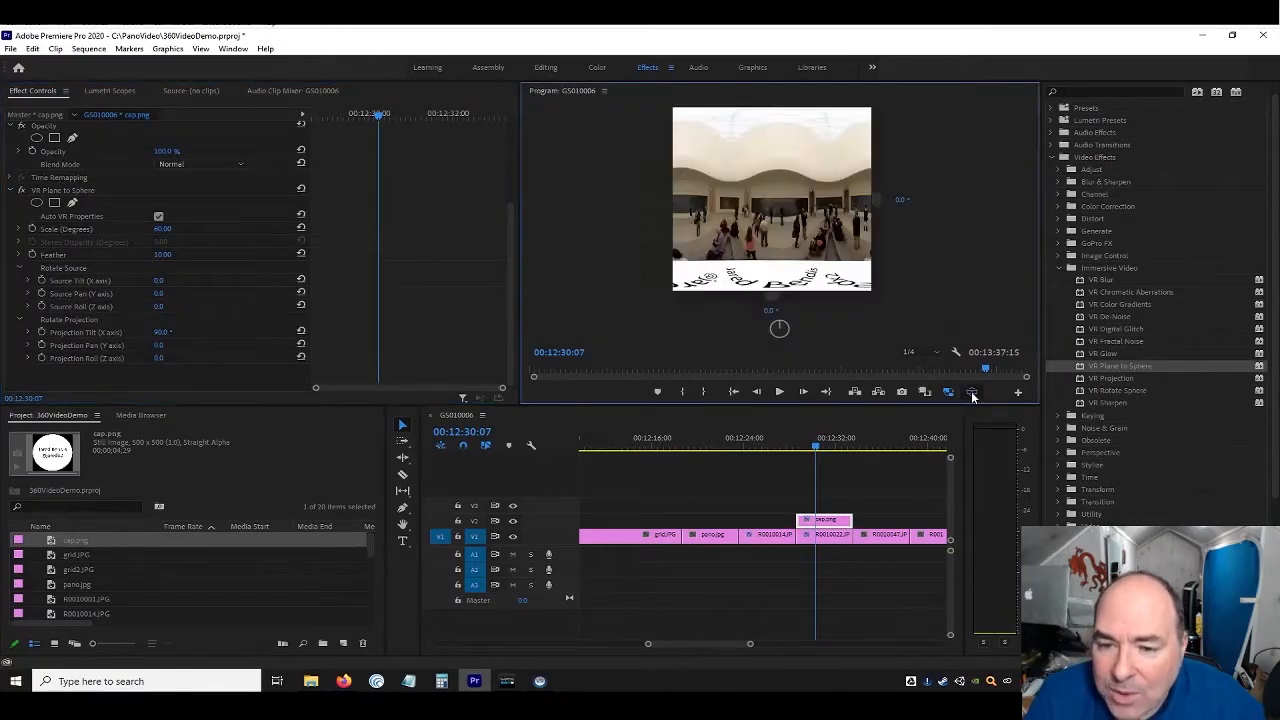
mouse_move(796, 158)
left_mouse_down()
mouse_move(798, 190)
mouse_move(772, 200)
mouse_move(813, 176)
left_mouse_up()
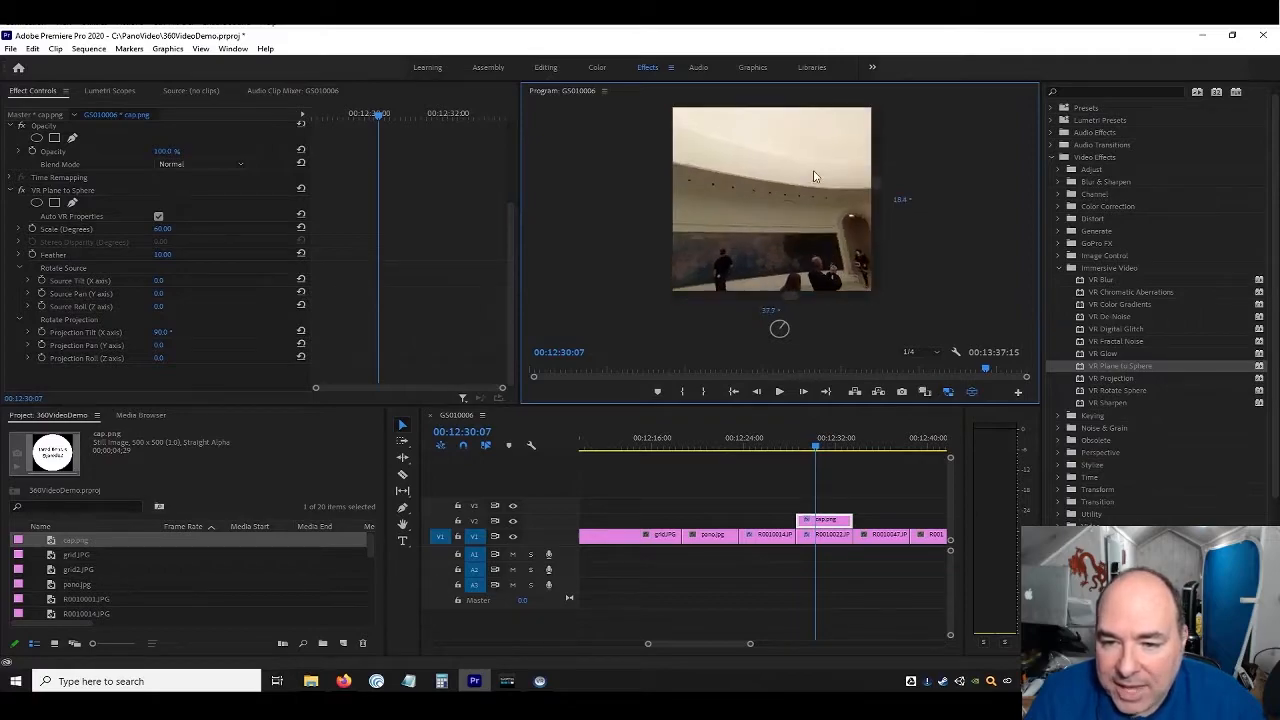
left_click_drag(800, 105, 789, 185)
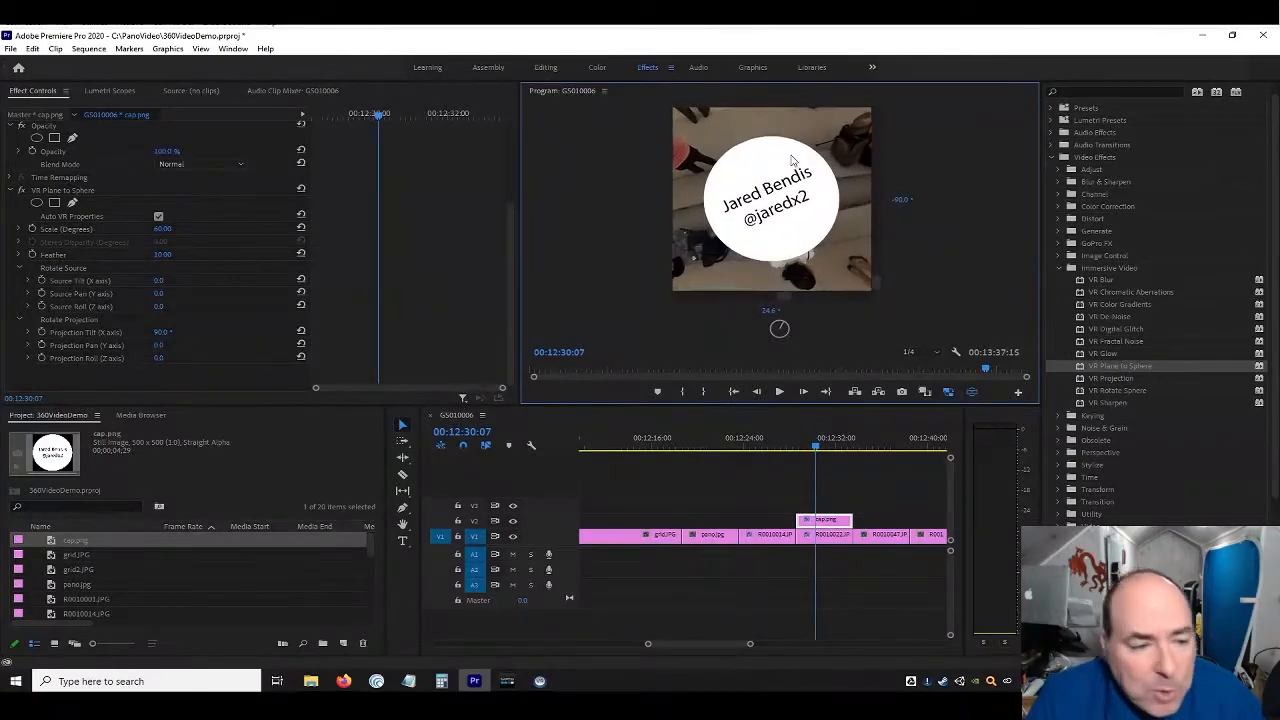
left_click_drag(162, 229, 123, 258)
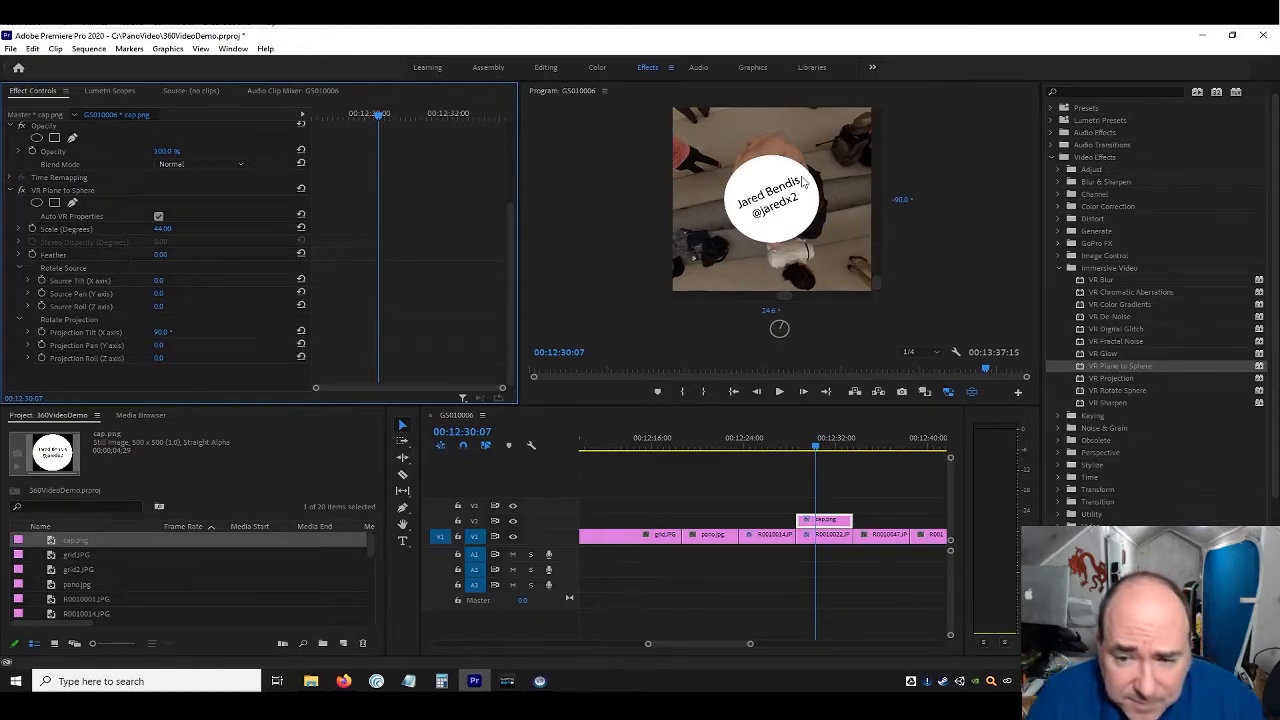
left_click_drag(789, 192, 787, 240)
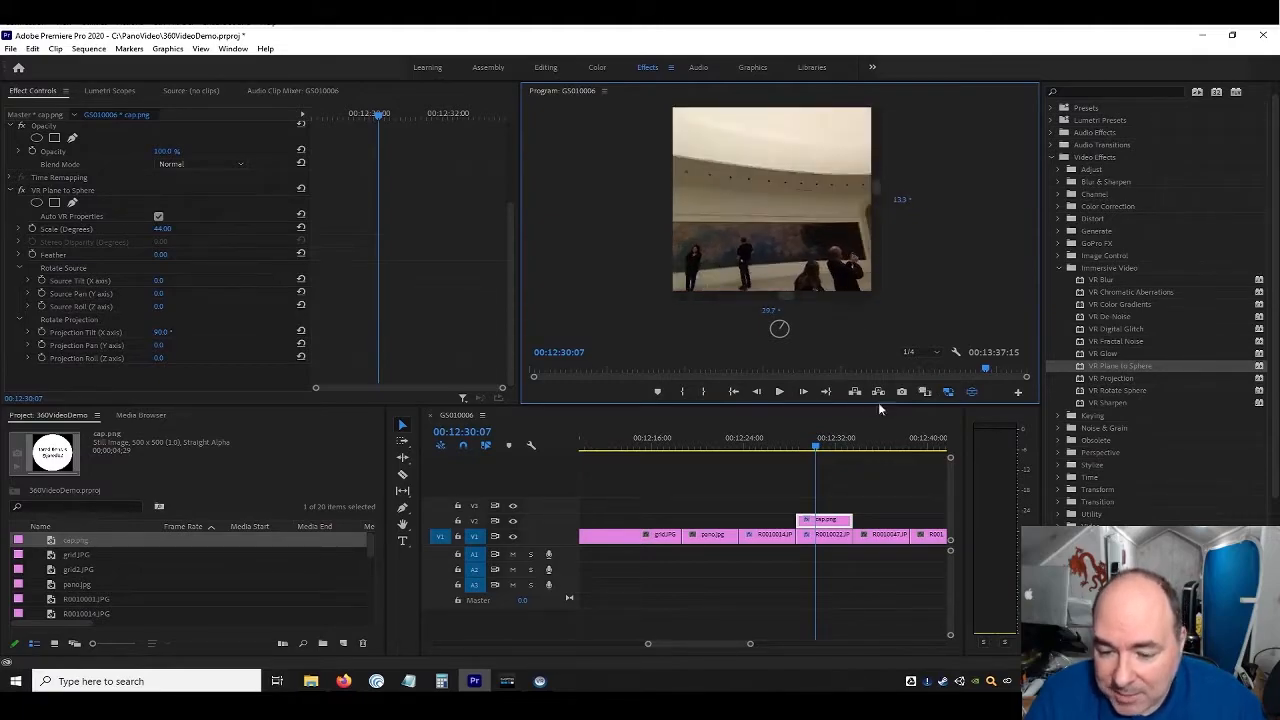
Extend the cap.png clip on V2 to the end of the sequence and its start back over the R0010001.JPG still
left_click_drag(649, 644, 521, 643)
left_click_drag(760, 519, 812, 520)
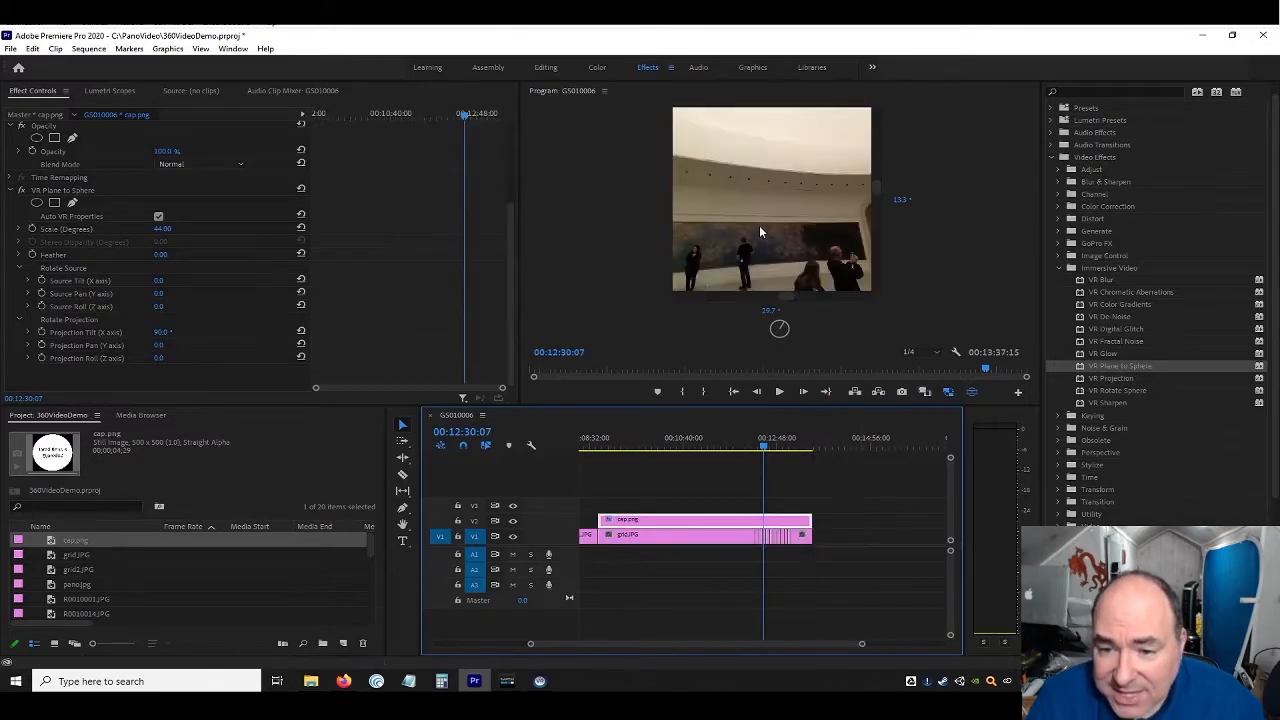
left_click_drag(757, 278, 776, 185)
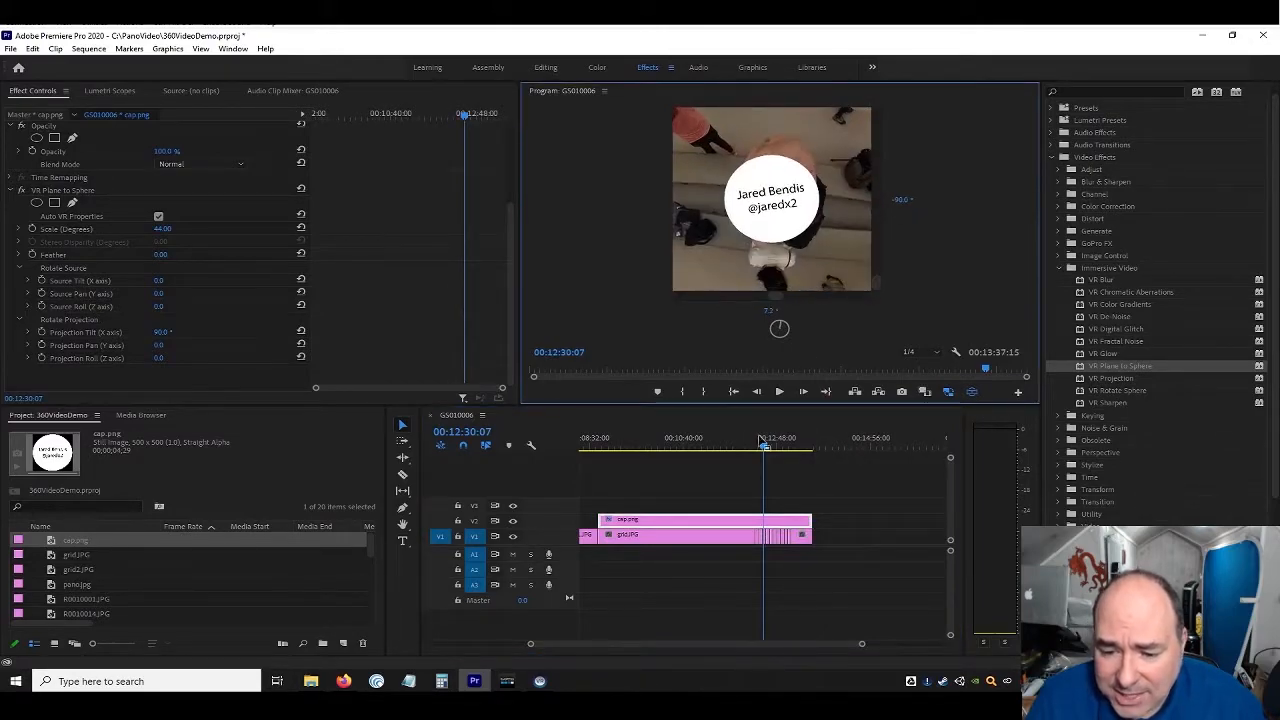
left_click_drag(763, 450, 637, 474)
left_click_drag(663, 520, 612, 517)
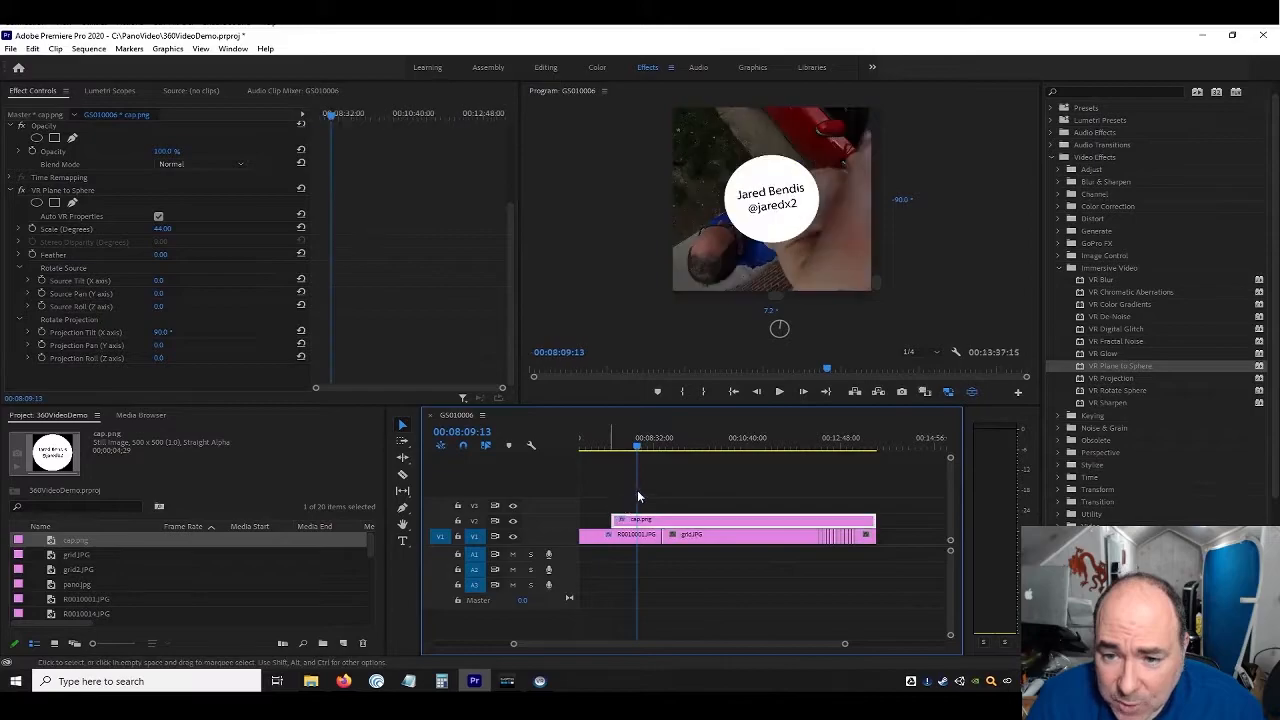
Examine how the cap covers the sphere's bottom on the car, grid and church stills along the sequence
mouse_move(818, 188)
left_mouse_down()
mouse_move(746, 254)
mouse_move(824, 183)
left_mouse_up()
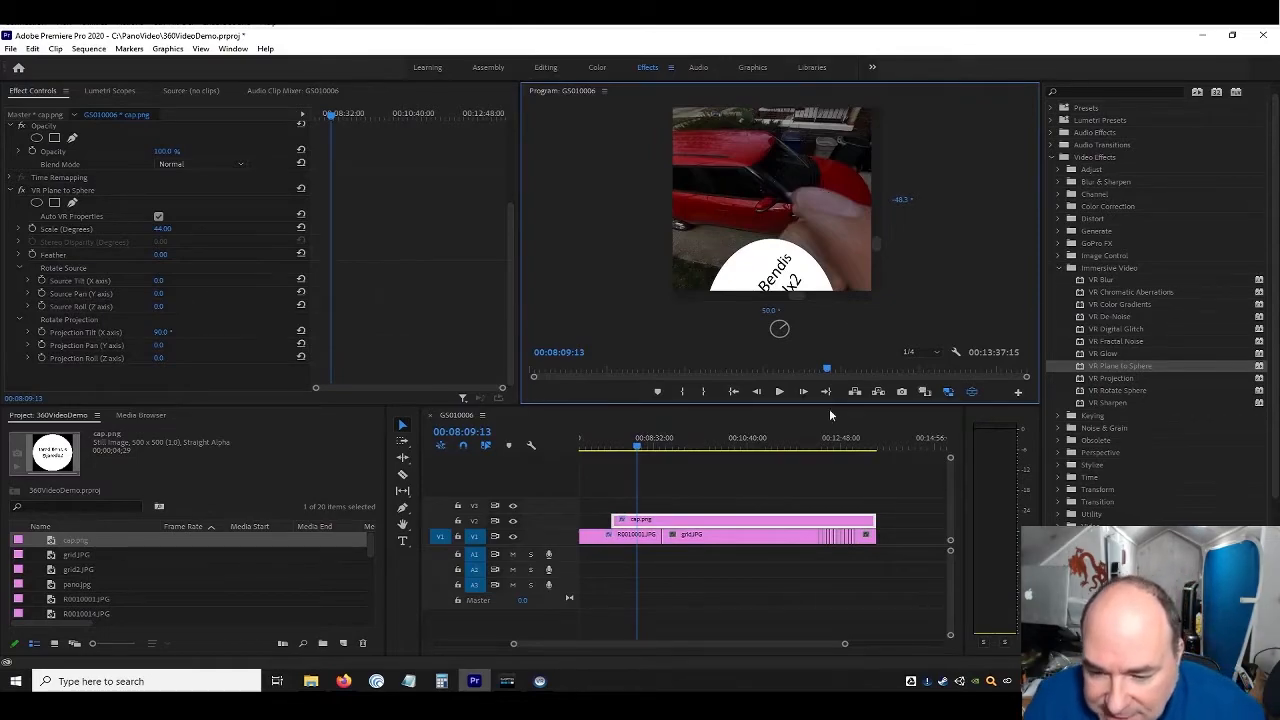
left_click(819, 445)
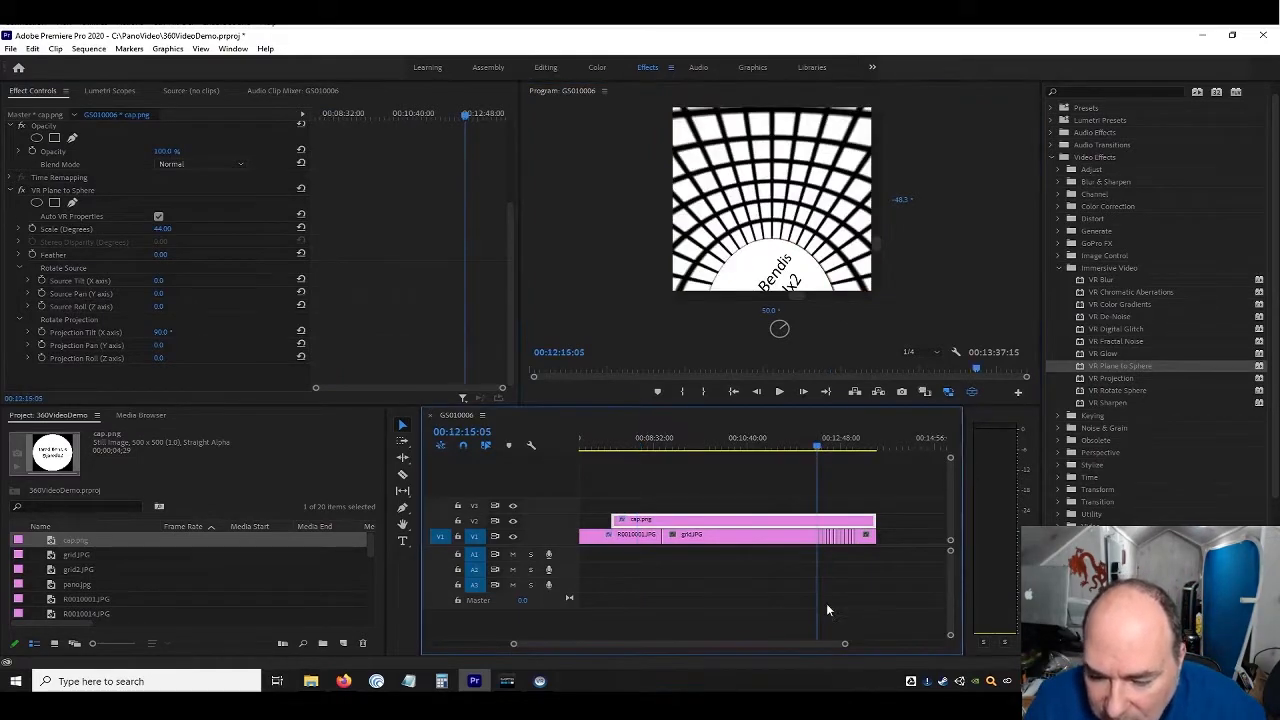
left_click(843, 448)
left_click_drag(847, 646, 816, 647)
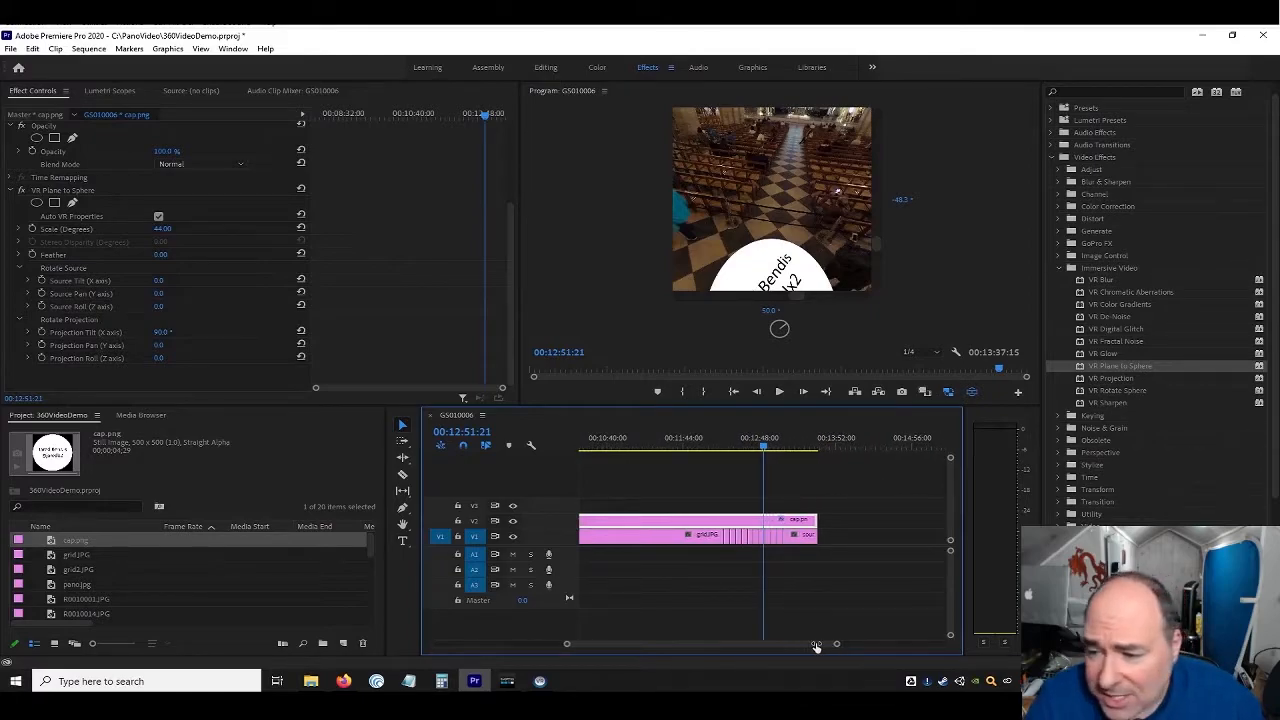
left_click_drag(816, 647, 768, 652)
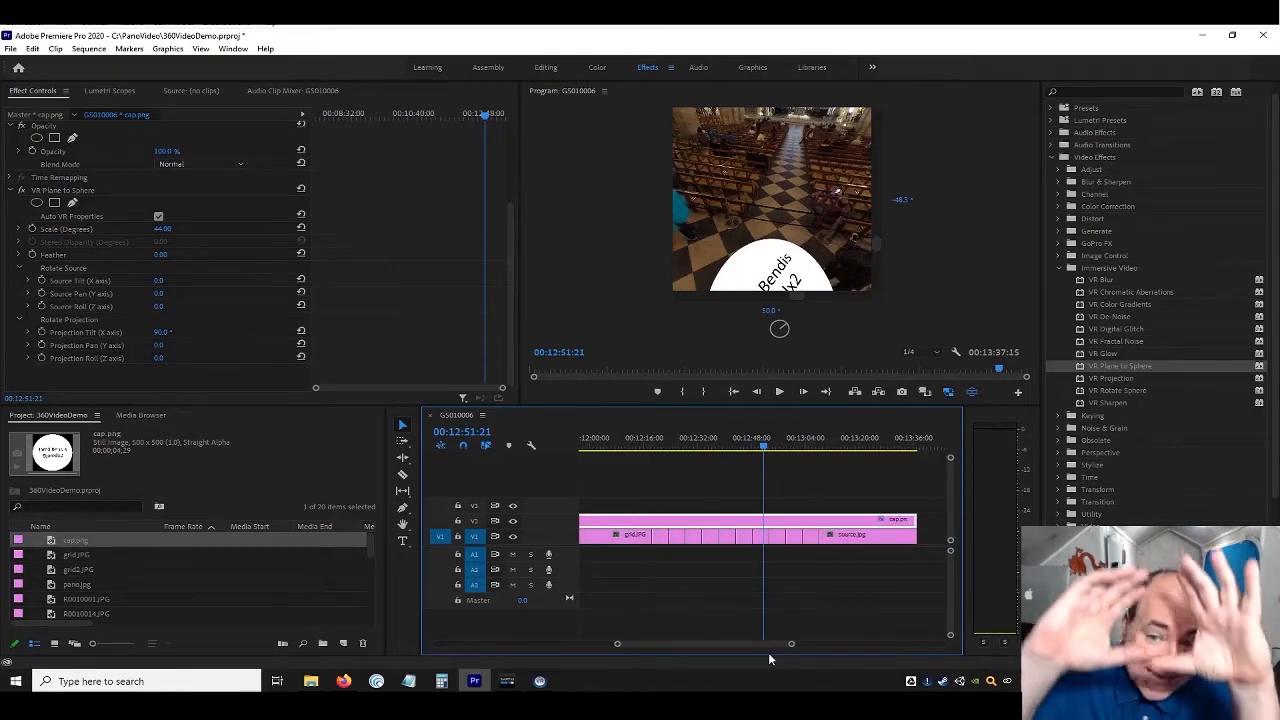
left_click(651, 446)
left_click(668, 446)
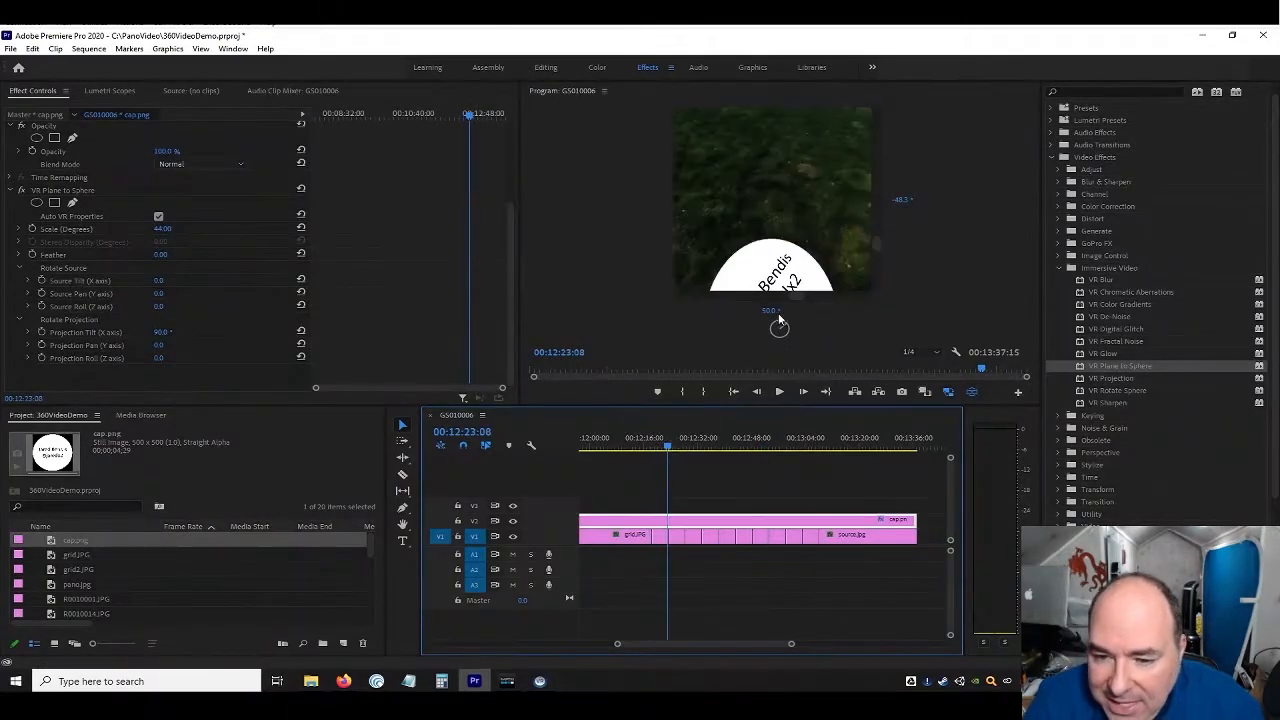
Reset the VR view's pan and tilt to 0° and check the following stills up to 00:12:35:28
left_click(770, 312)
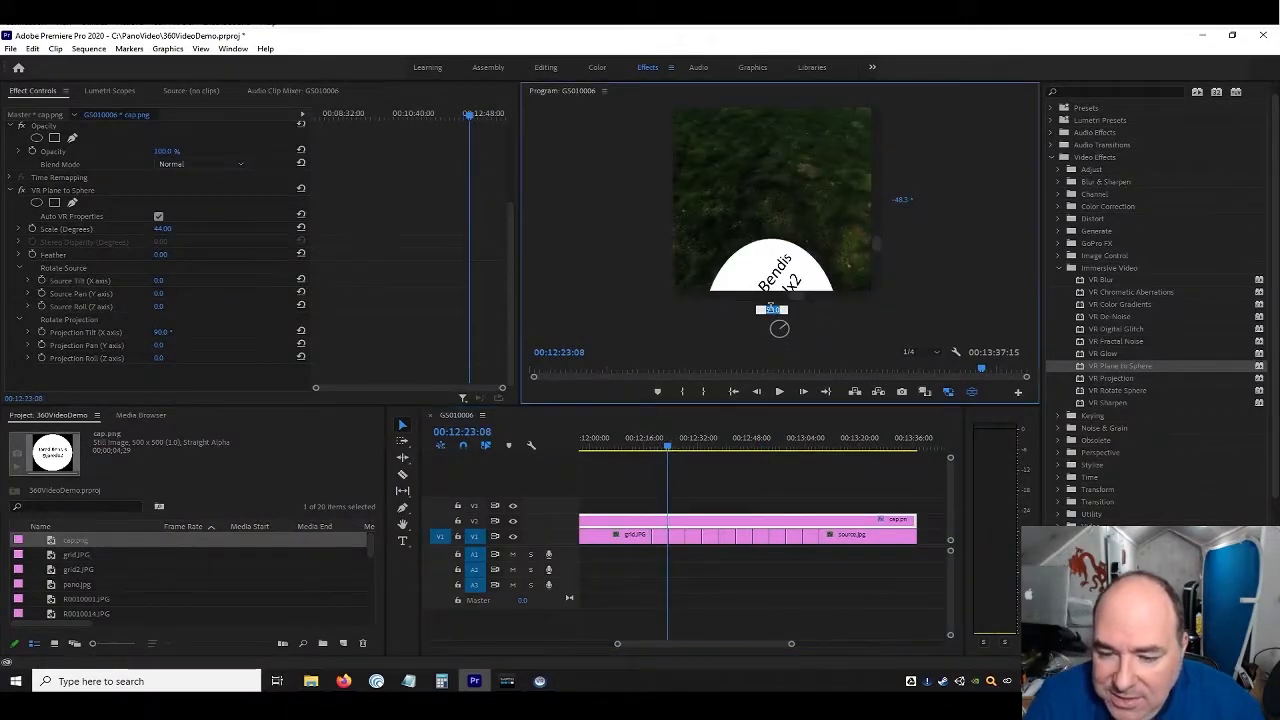
left_click(901, 199)
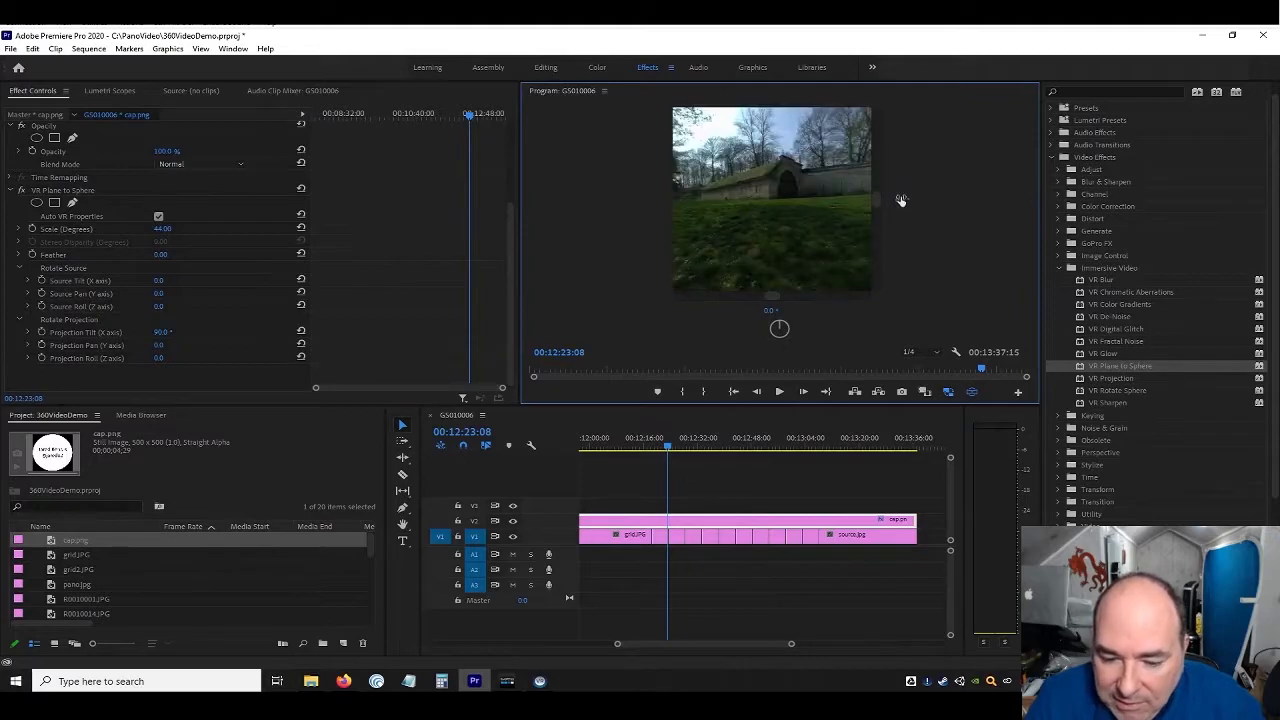
left_click(677, 446)
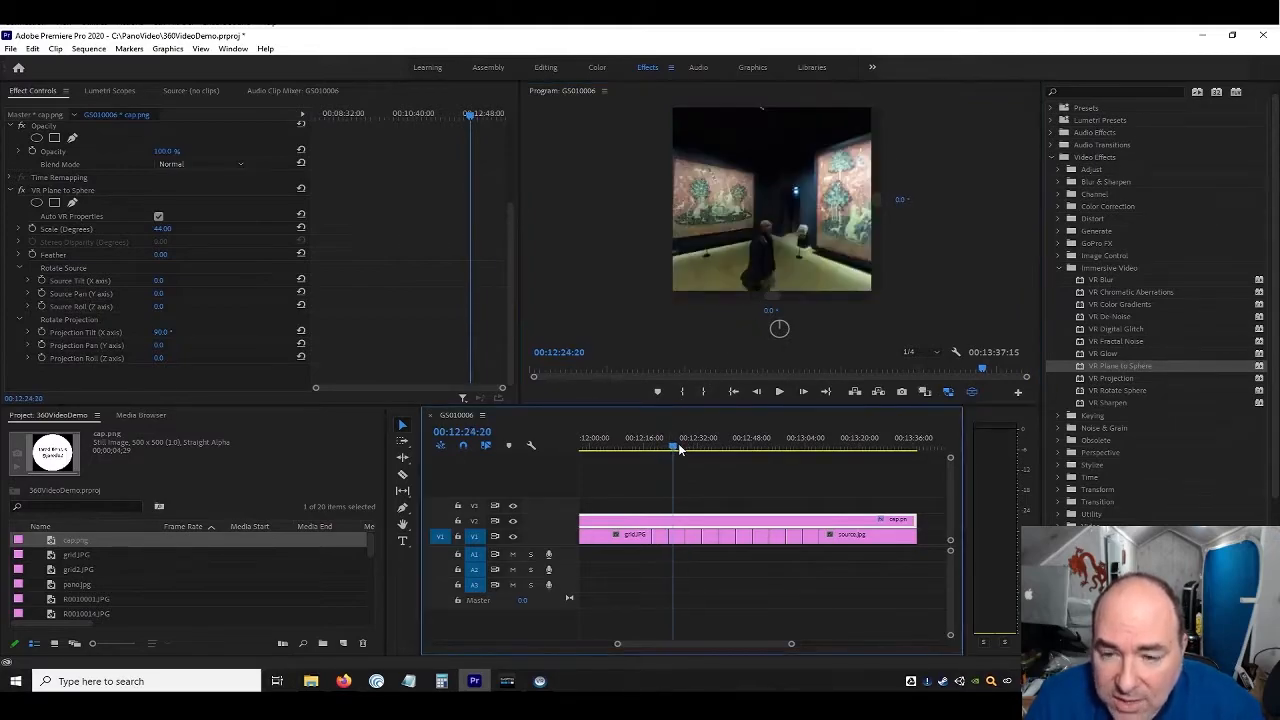
left_click_drag(677, 447, 713, 449)
left_click_drag(804, 159, 785, 180)
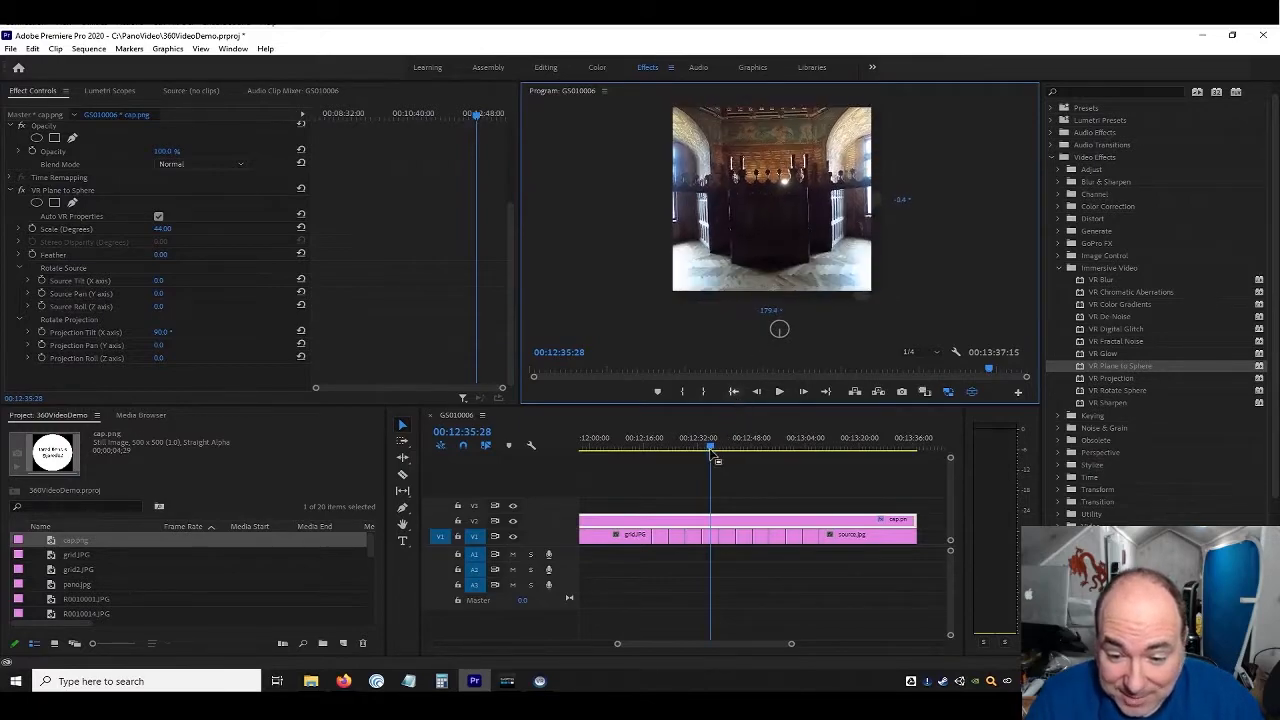
Compare the sphere's bottom at 00:12:40:15 with the V2 cap track hidden and shown, and look around the still
left_click(724, 444)
left_click(727, 444)
mouse_move(792, 185)
left_mouse_down()
mouse_move(694, 184)
mouse_move(809, 188)
mouse_move(777, 219)
mouse_move(792, 133)
mouse_move(801, 188)
left_mouse_up()
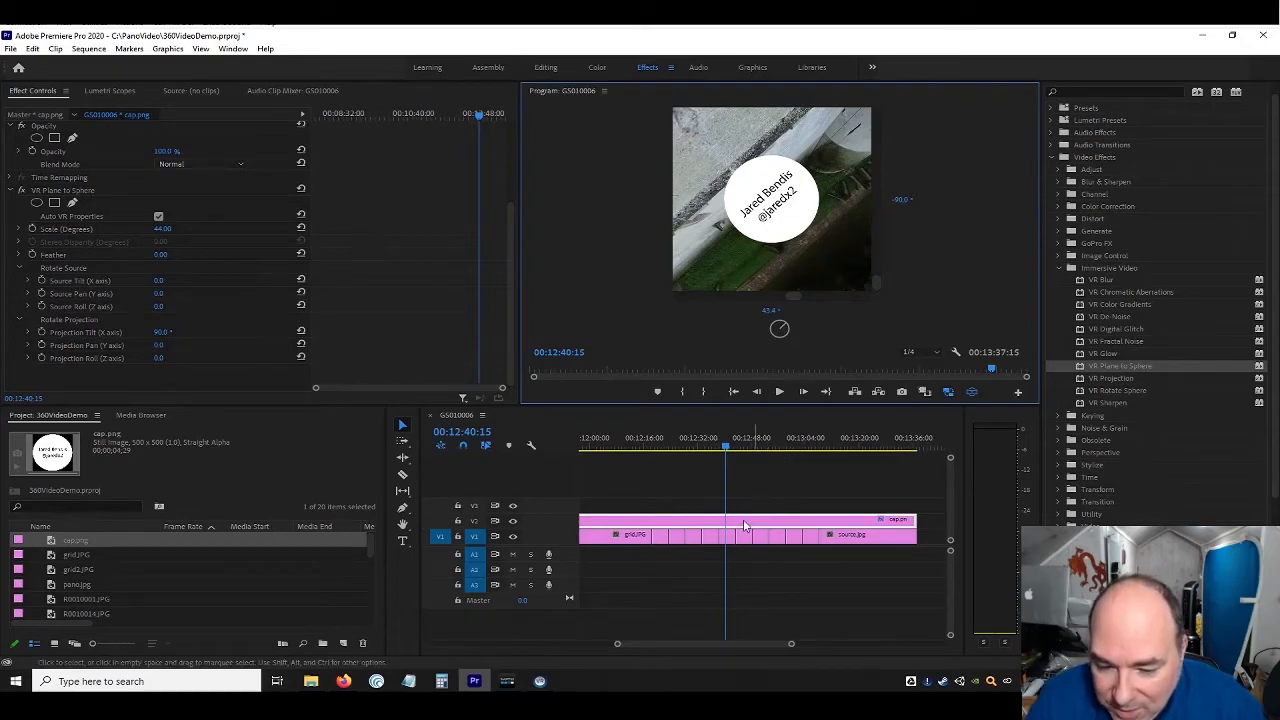
left_click(513, 521)
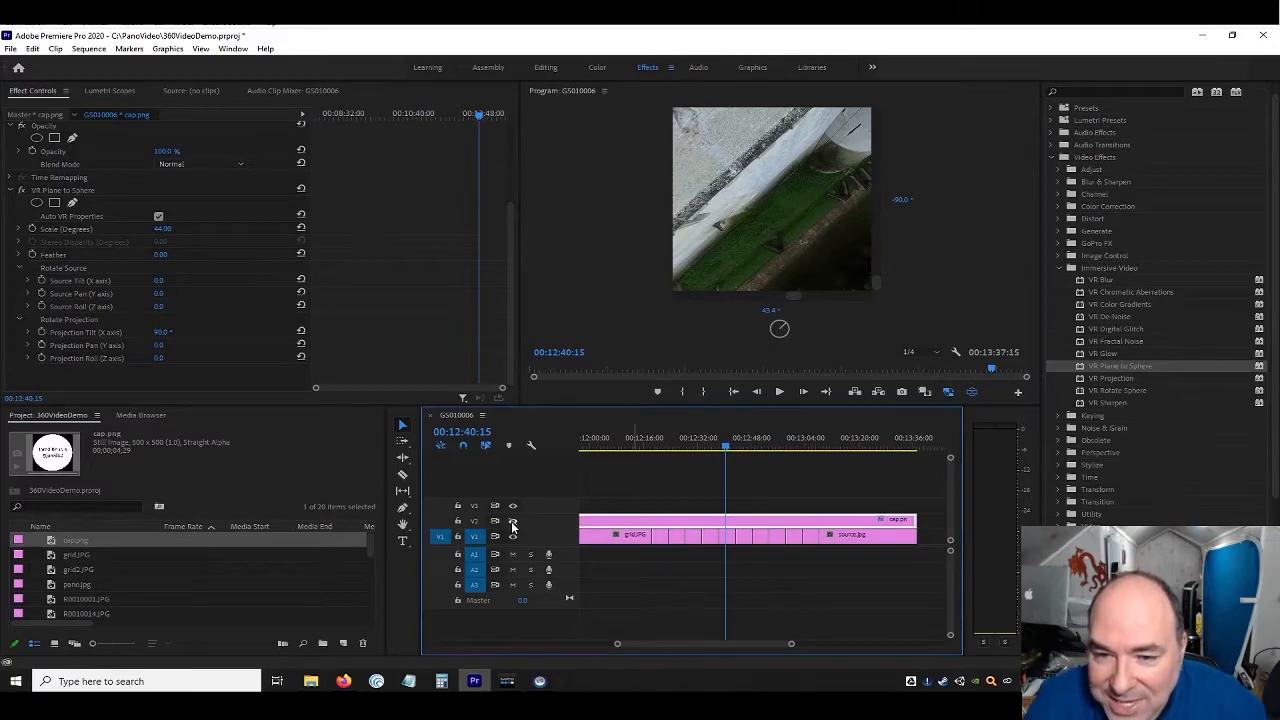
left_click(513, 521)
left_click_drag(762, 168, 789, 195)
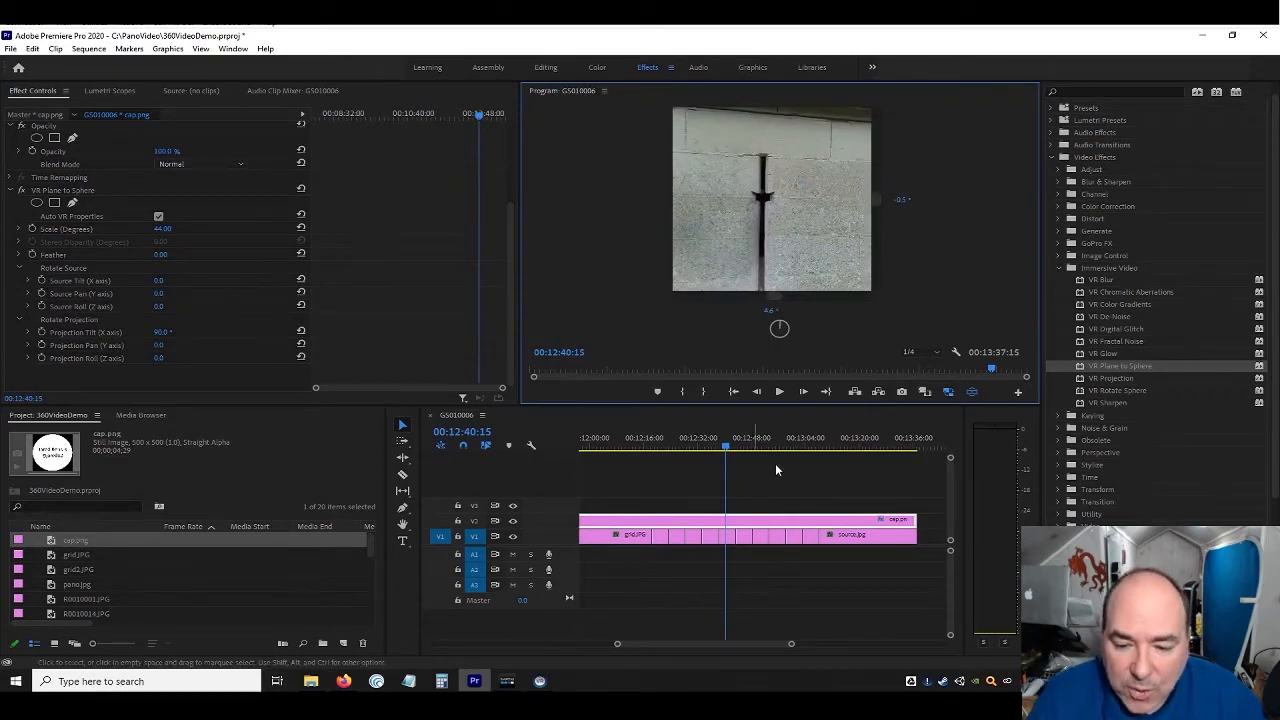
At 00:12:56:23, turn off the VR display, hide track V2 and apply VR Projection to the R0010095.JPG clip
left_click(741, 448)
left_click_drag(743, 449, 783, 449)
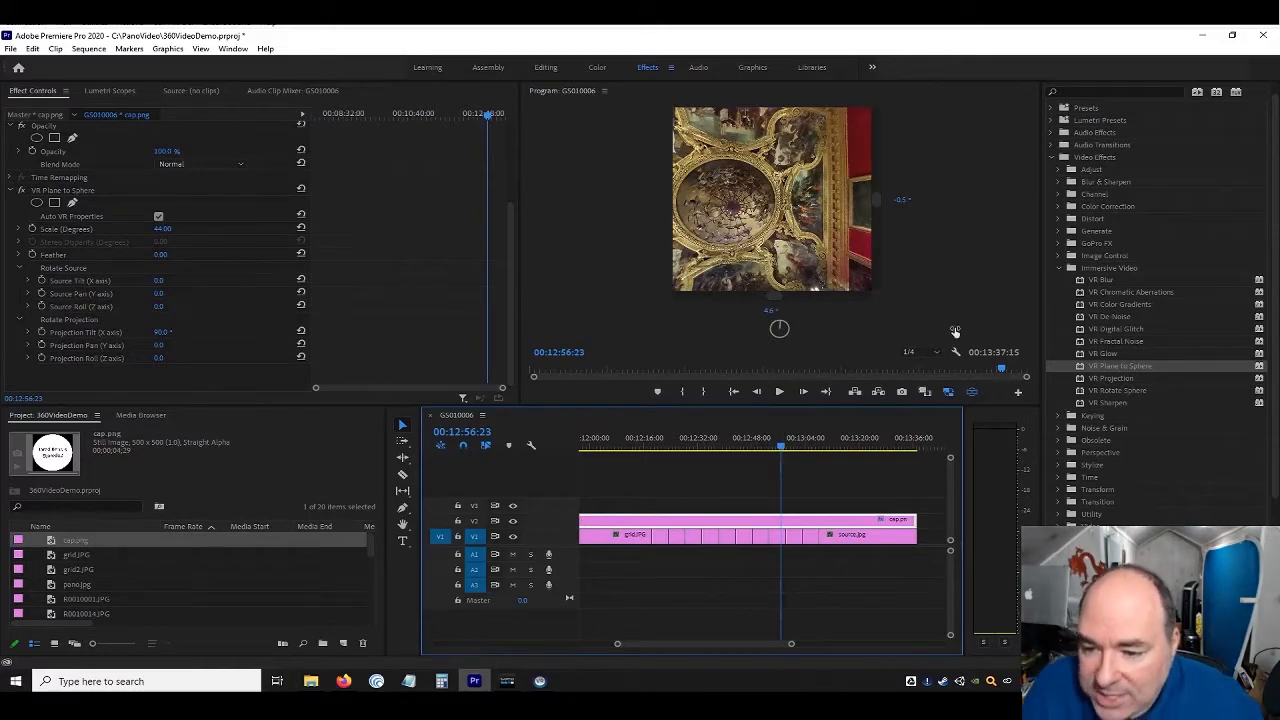
left_click(971, 392)
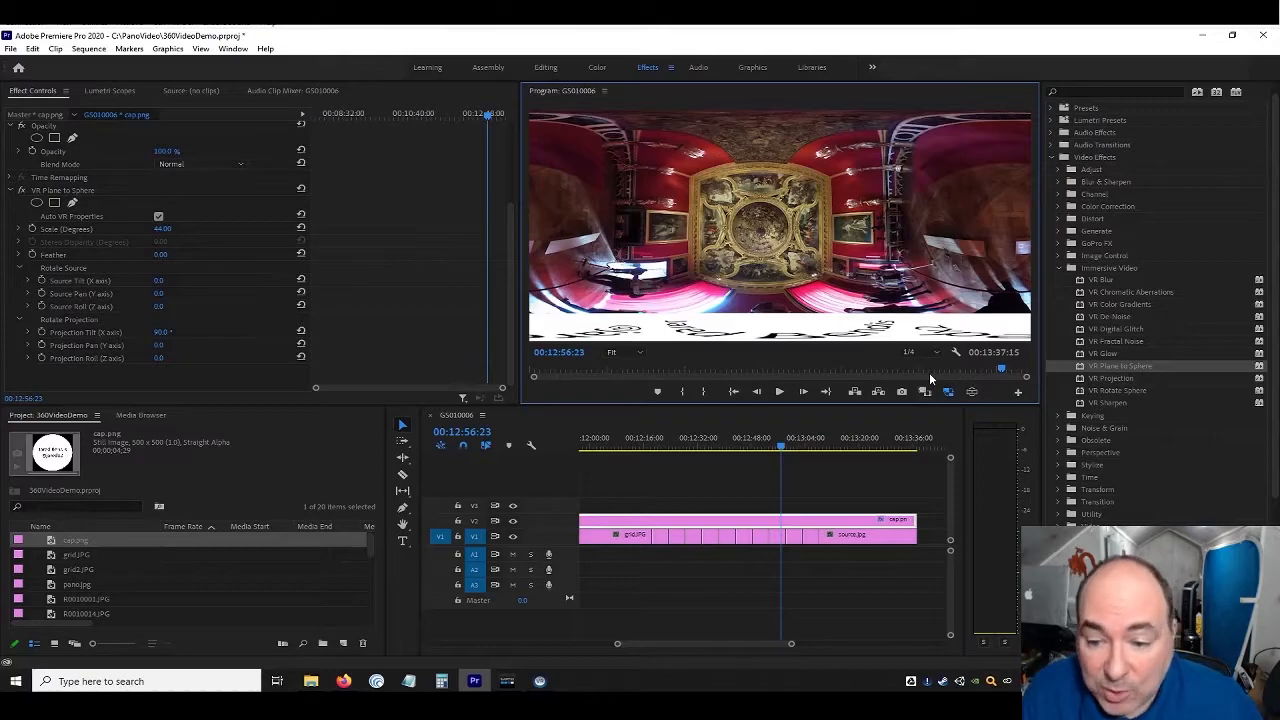
left_click(513, 521)
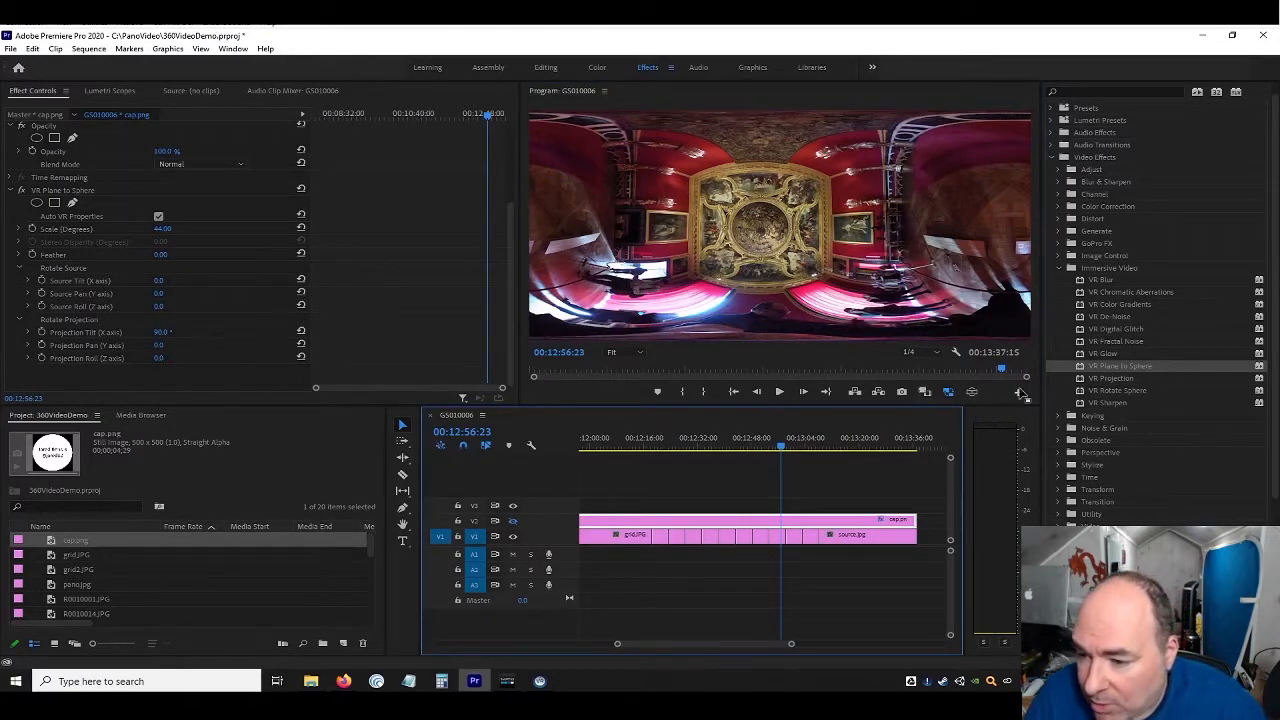
left_click(1112, 380)
left_click_drag(956, 430, 778, 540)
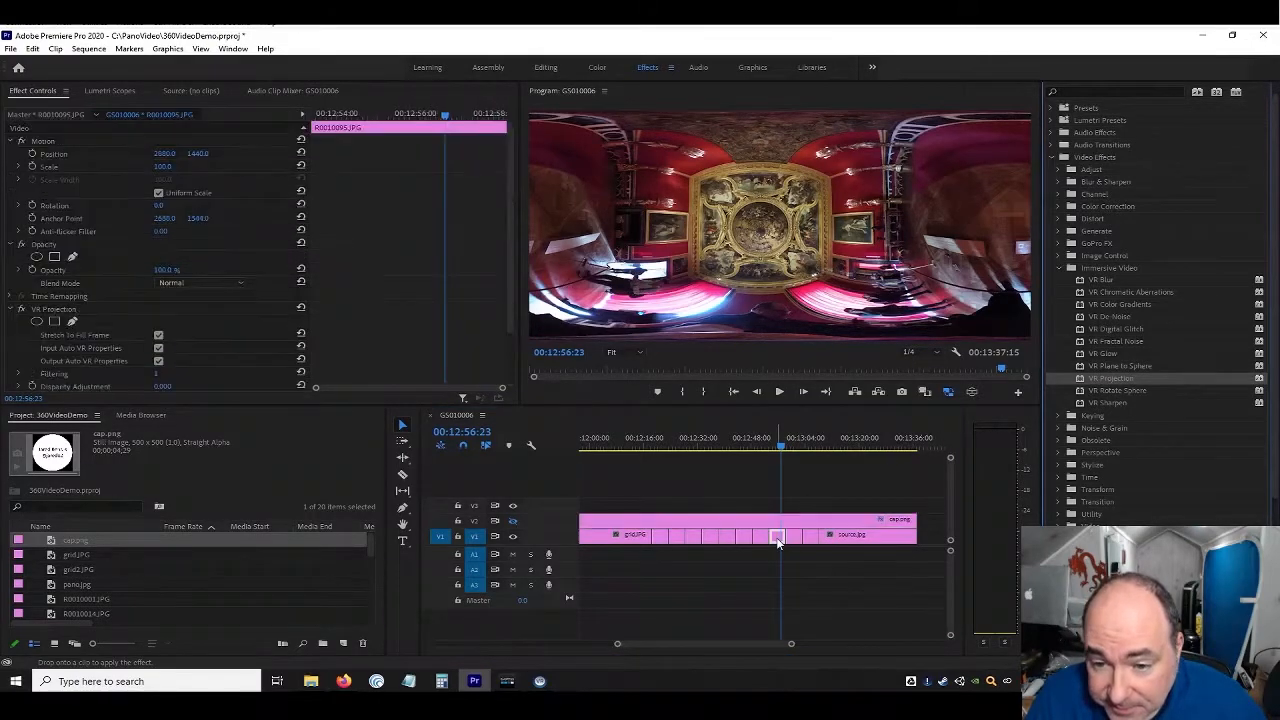
Try levelling R0010095.JPG with VR Projection Tilt -90, Roll -25 and Pan -70, then reset Tilt to 0
scroll(133, 305, "down", 2)
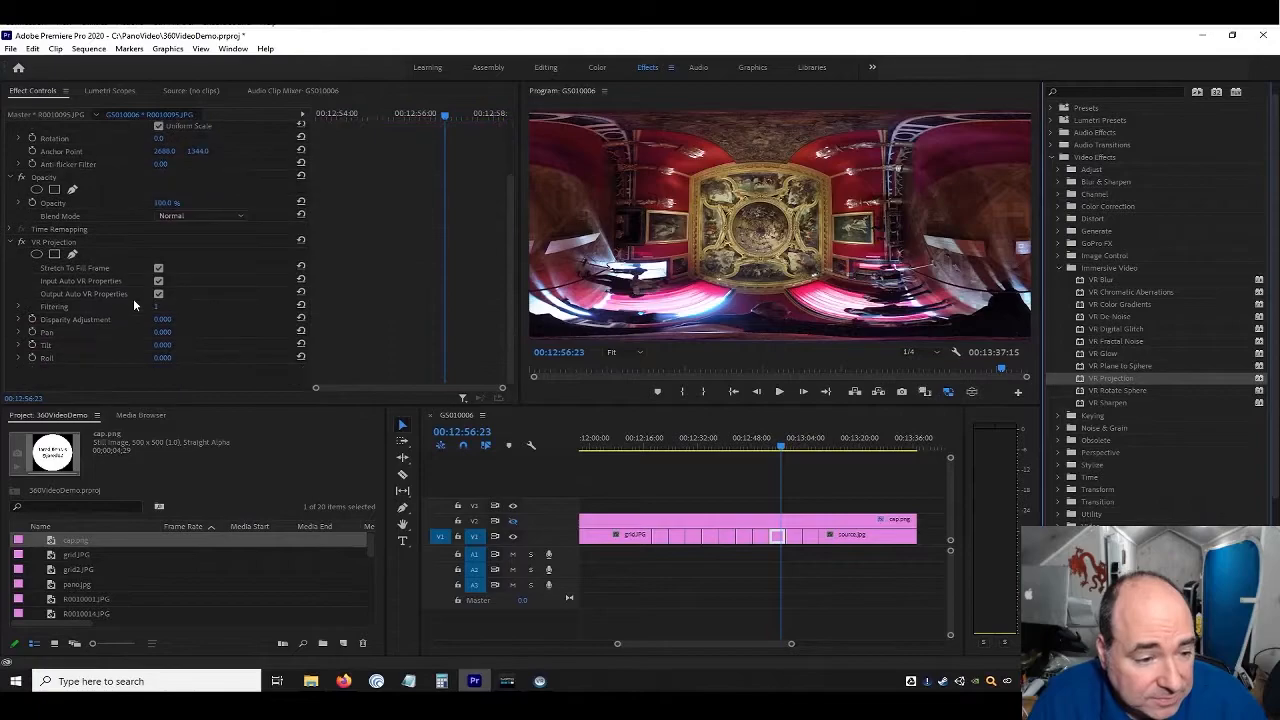
left_click_drag(163, 362, 100, 352)
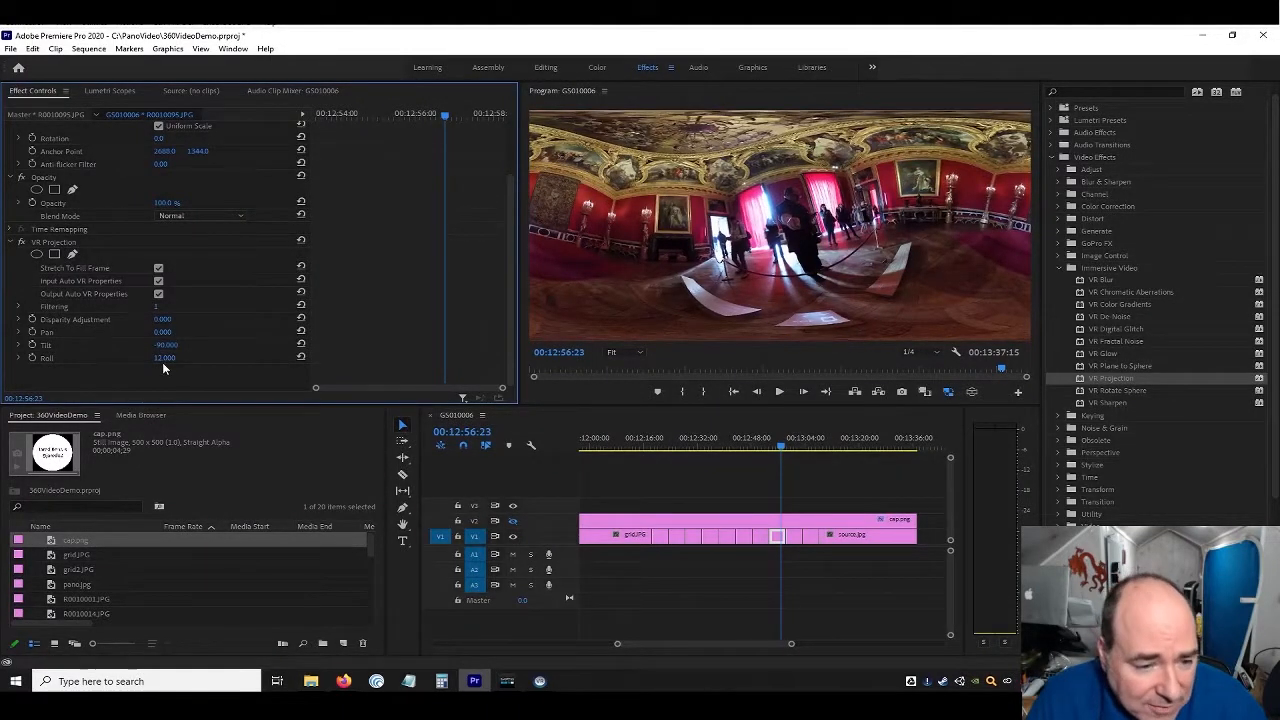
mouse_move(158, 363)
left_mouse_down()
mouse_move(175, 363)
mouse_move(168, 336)
mouse_move(149, 336)
mouse_move(165, 358)
mouse_move(307, 344)
mouse_move(141, 359)
left_mouse_up()
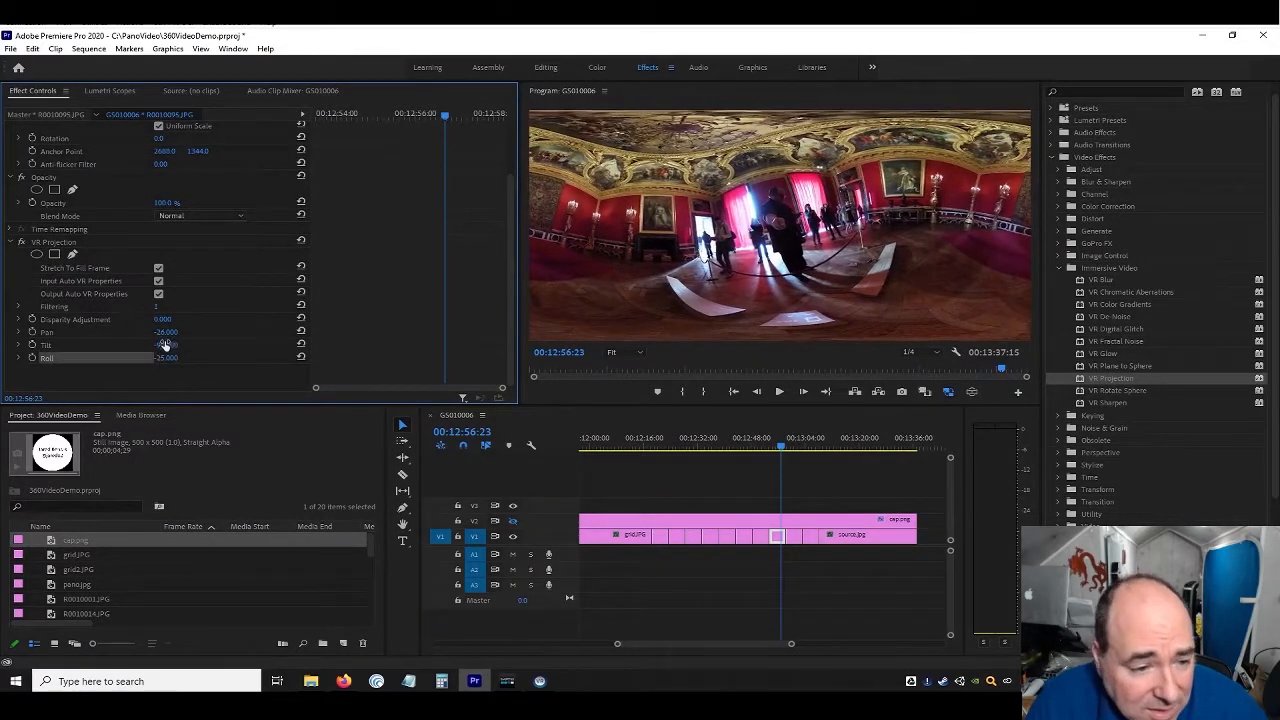
mouse_move(180, 338)
left_mouse_down()
mouse_move(257, 334)
mouse_move(140, 344)
mouse_move(172, 357)
mouse_move(194, 345)
left_mouse_up()
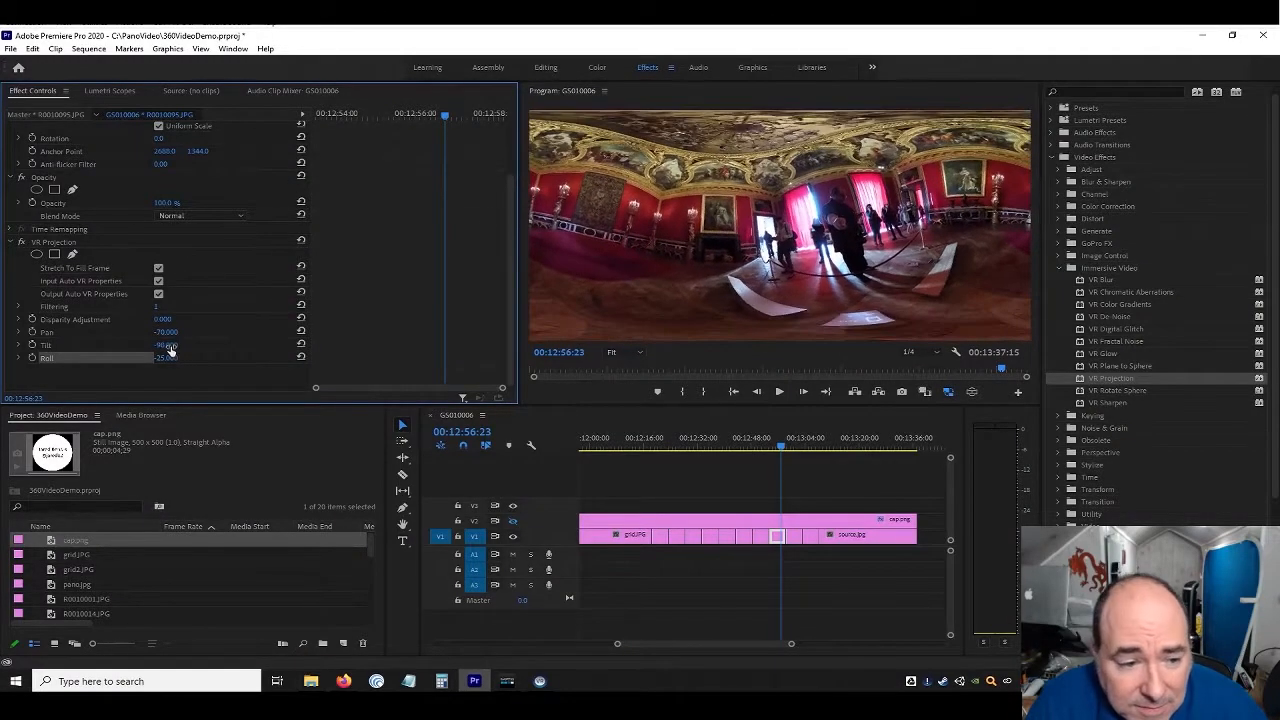
left_click(171, 347)
type("0")
key("Return")
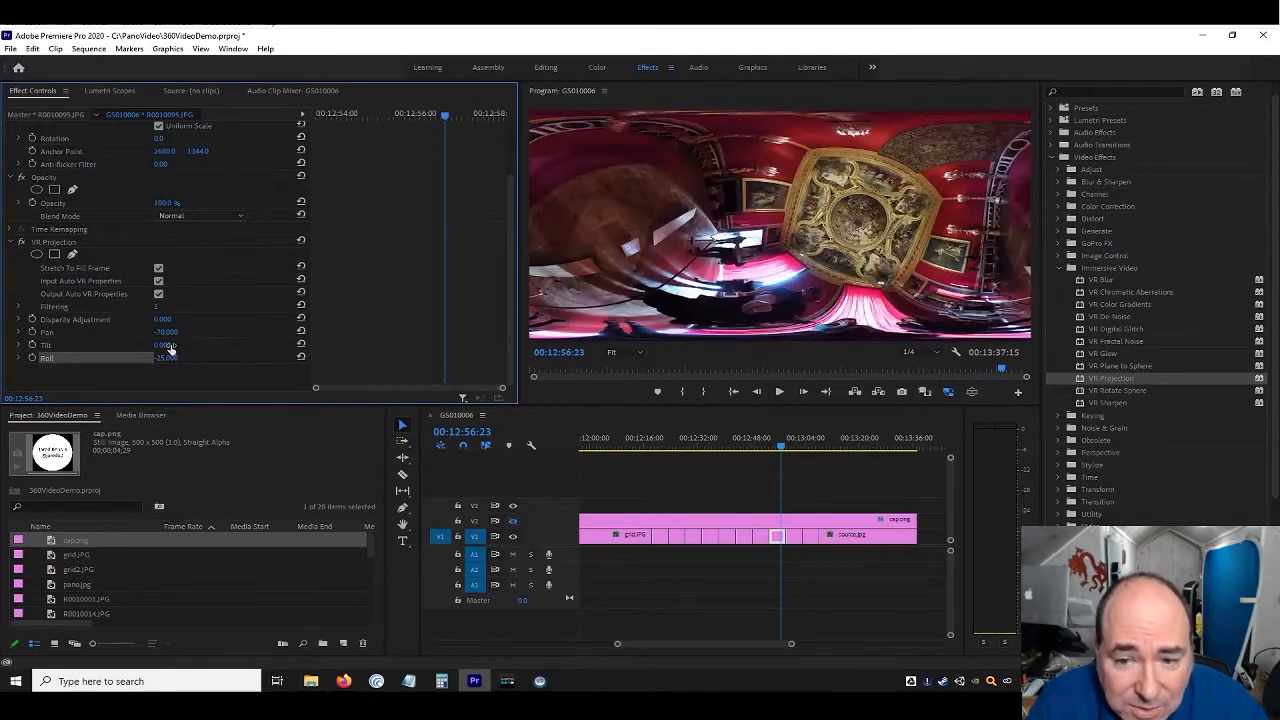
Level R0010095.JPG by setting its VR Projection Pan to -95, Tilt to -77 and Roll to -96
left_click_drag(170, 336, 108, 363)
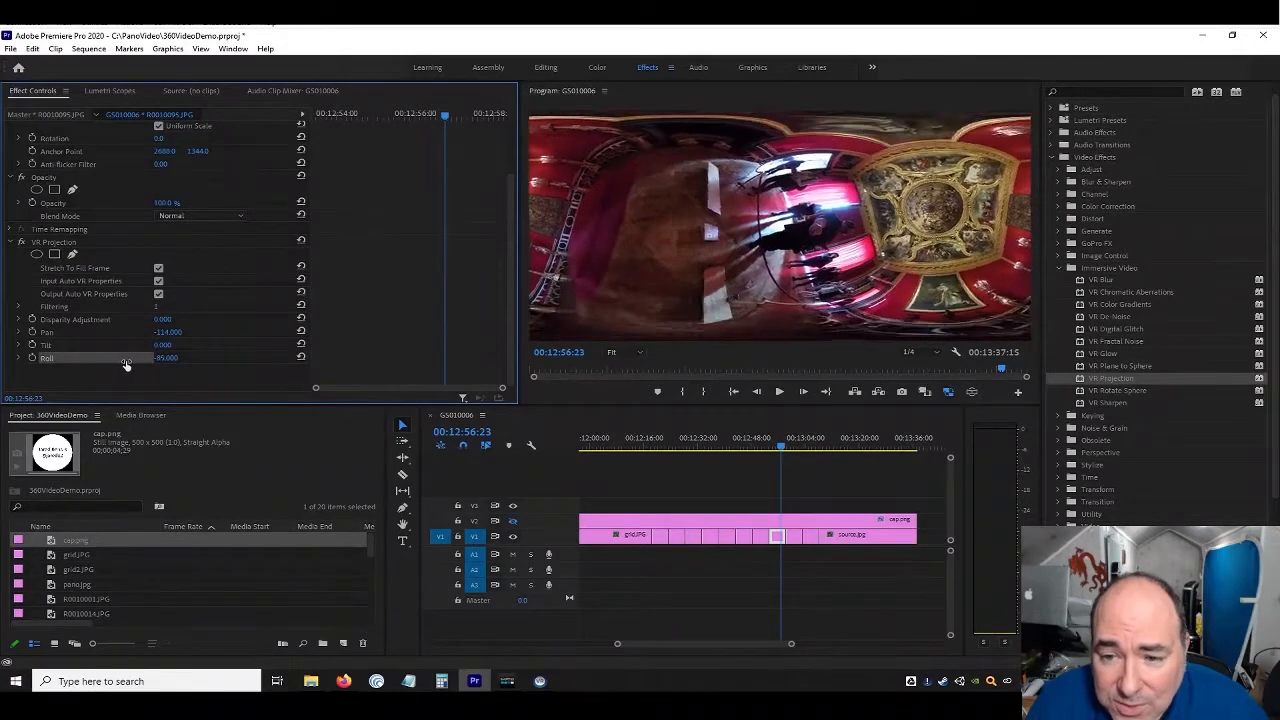
mouse_move(158, 349)
left_mouse_down()
mouse_move(248, 333)
mouse_move(88, 343)
mouse_move(168, 346)
mouse_move(171, 362)
mouse_move(147, 335)
mouse_move(194, 336)
mouse_move(166, 357)
left_mouse_up()
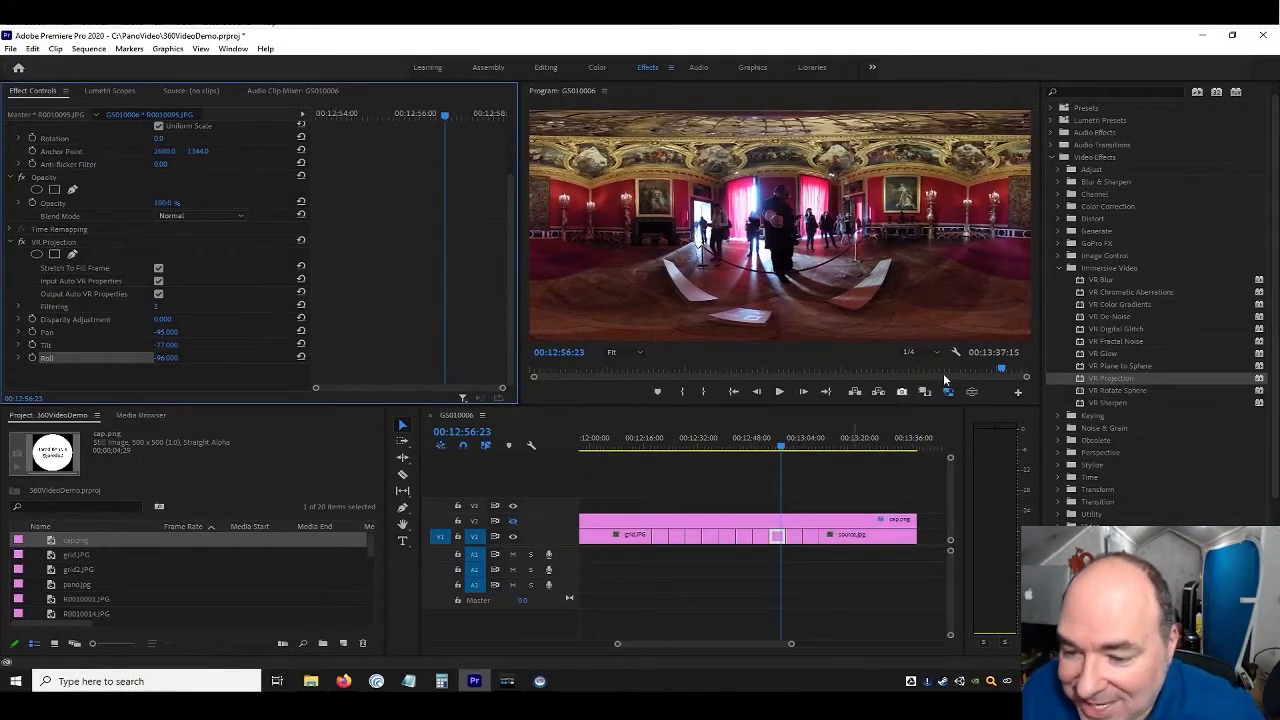
Look around the levelled R0010095.JPG still in the VR display, checking the floor, the photographer and the horizon
left_click(972, 393)
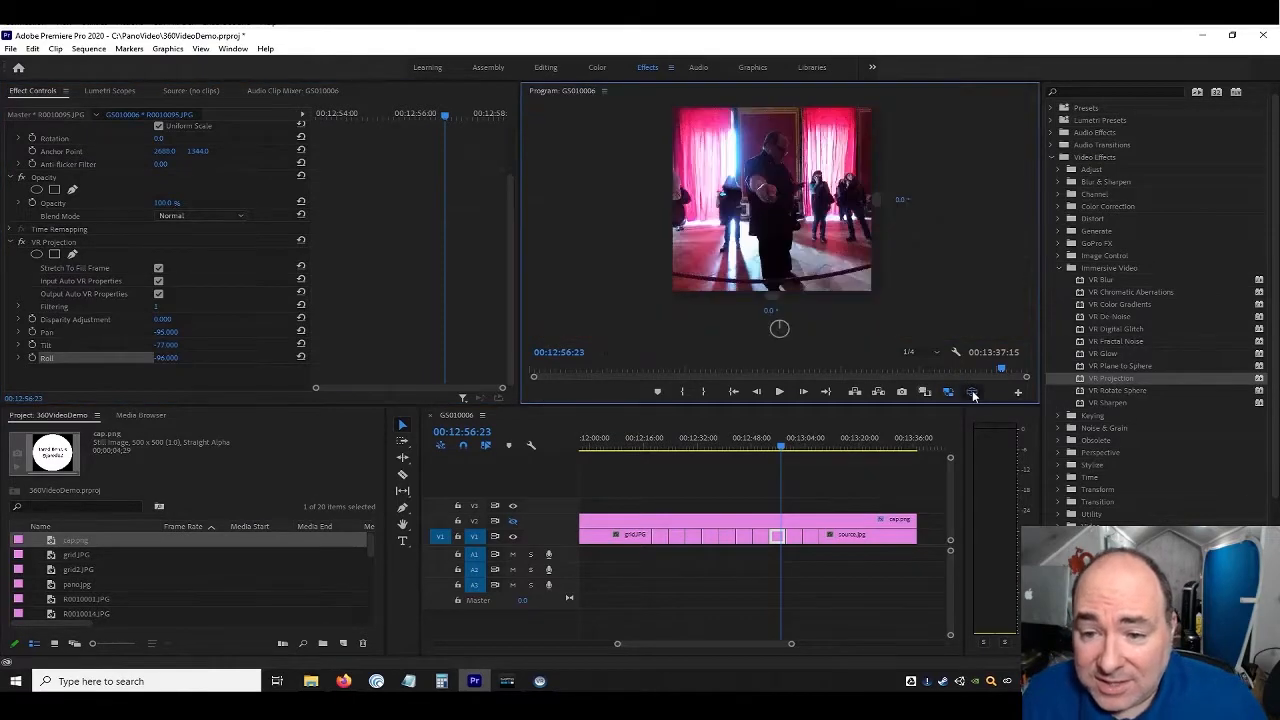
left_click_drag(760, 178, 772, 242)
left_click_drag(780, 150, 785, 226)
mouse_move(787, 174)
left_mouse_down()
mouse_move(783, 228)
mouse_move(785, 178)
left_mouse_up()
left_click_drag(780, 260, 749, 218)
left_click_drag(831, 210, 779, 195)
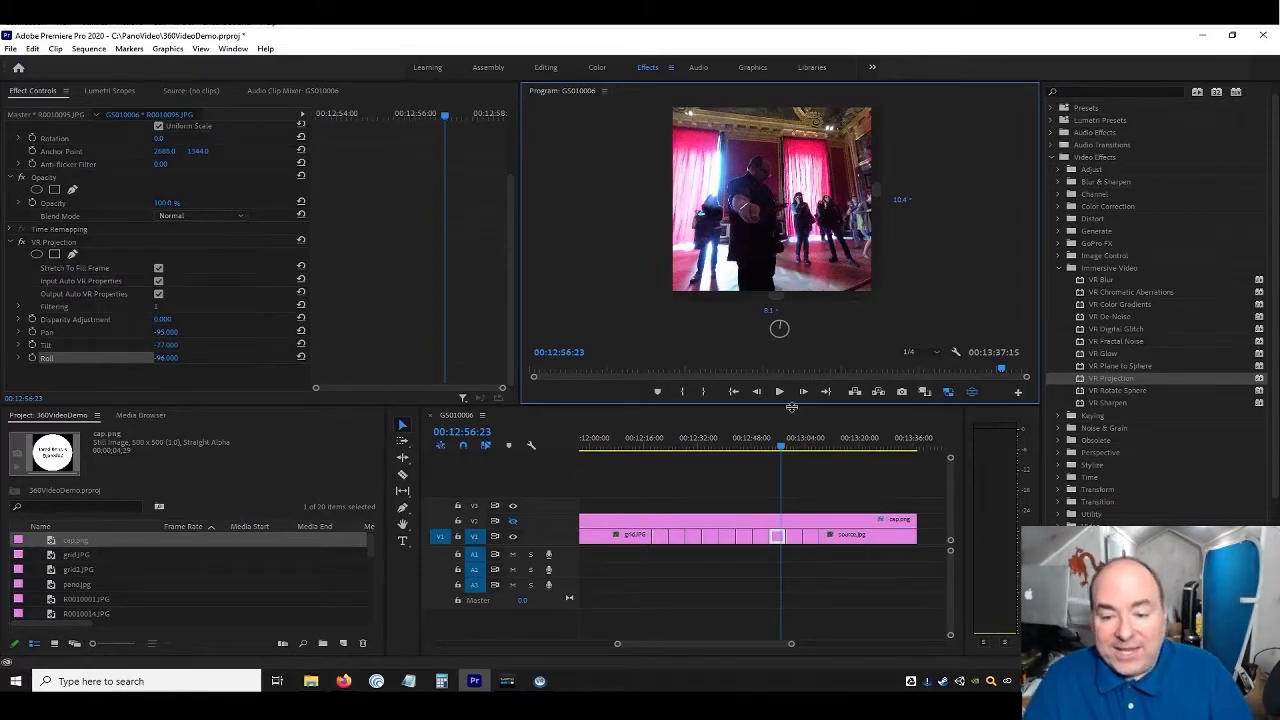
Trim the V2 cap.png clip to end where R0010095.JPG starts, and place sign.png on V2 above R0010095.JPG at matching length
left_click_drag(890, 521, 768, 526)
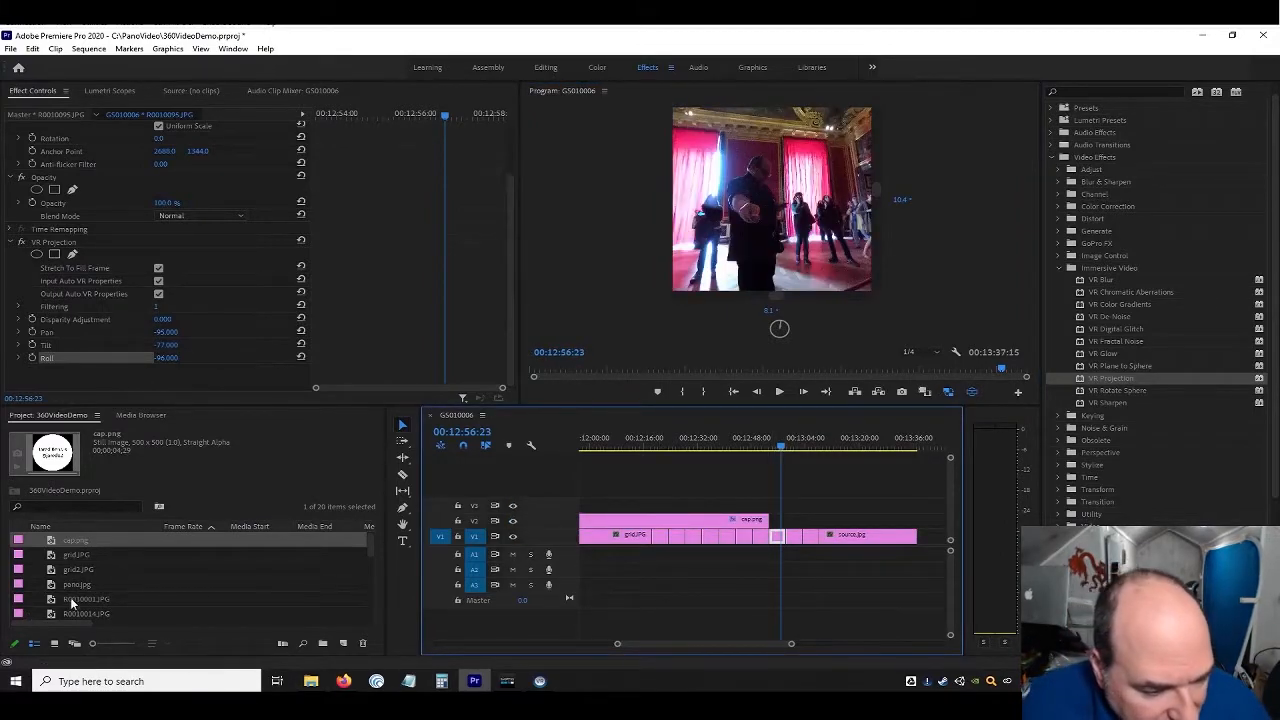
scroll(73, 596, "down", 4)
scroll(75, 600, "down", 5)
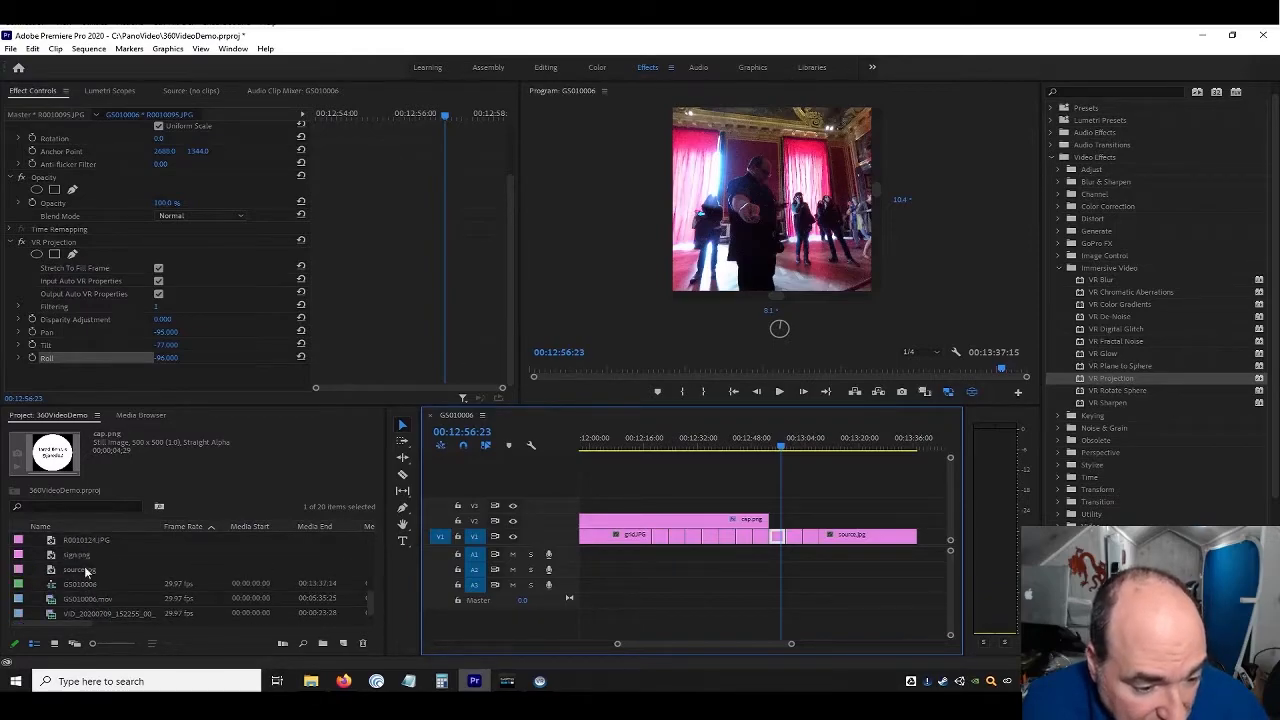
left_click(84, 555)
left_click_drag(541, 523, 772, 520)
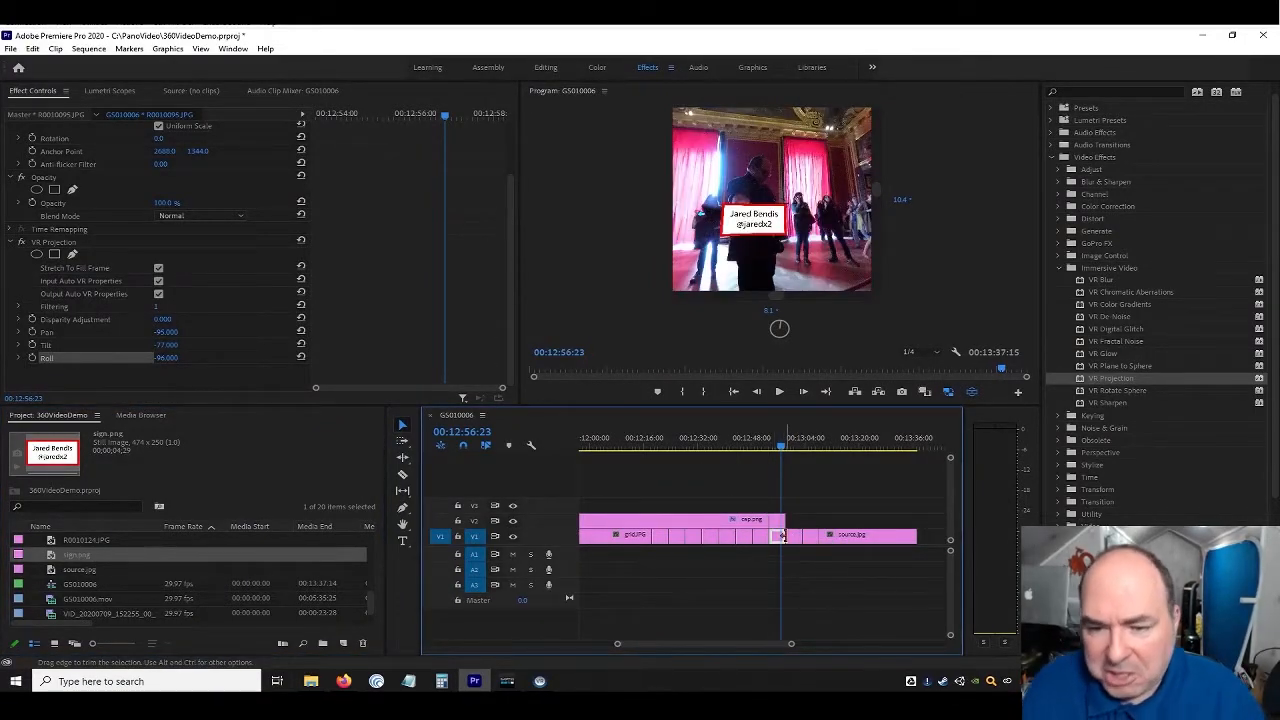
left_click(779, 536)
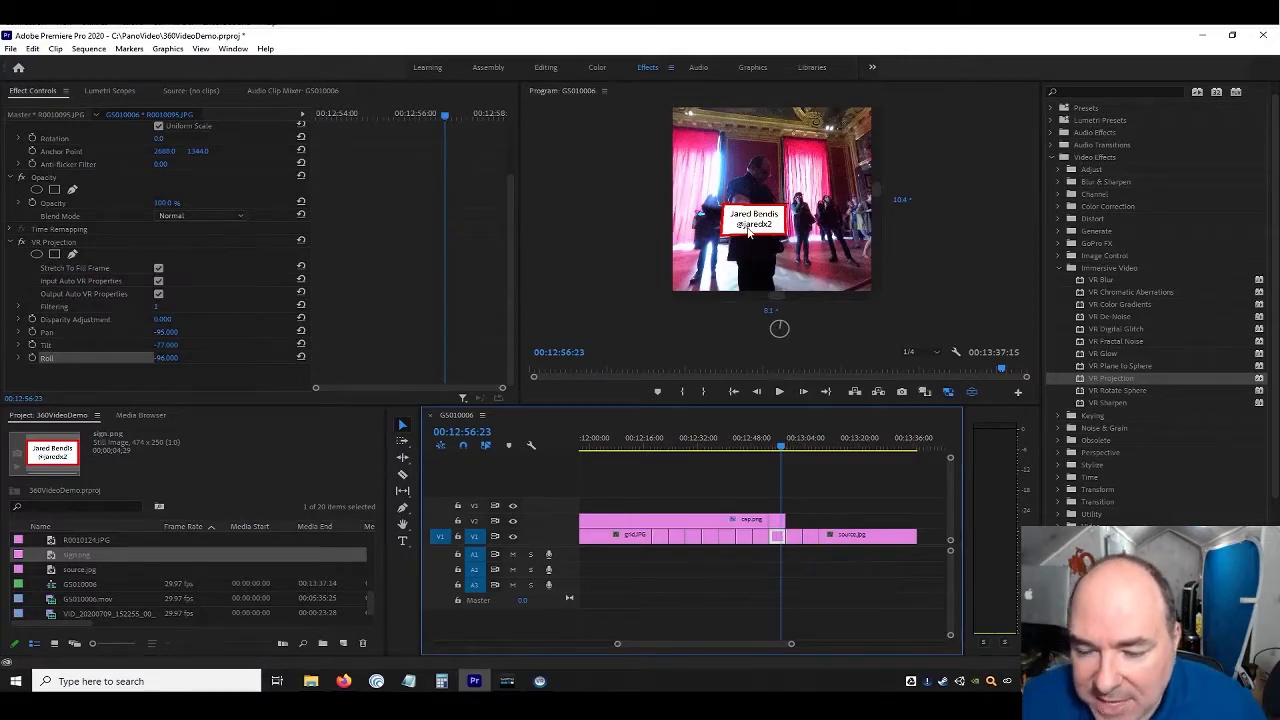
left_click_drag(760, 229, 856, 300)
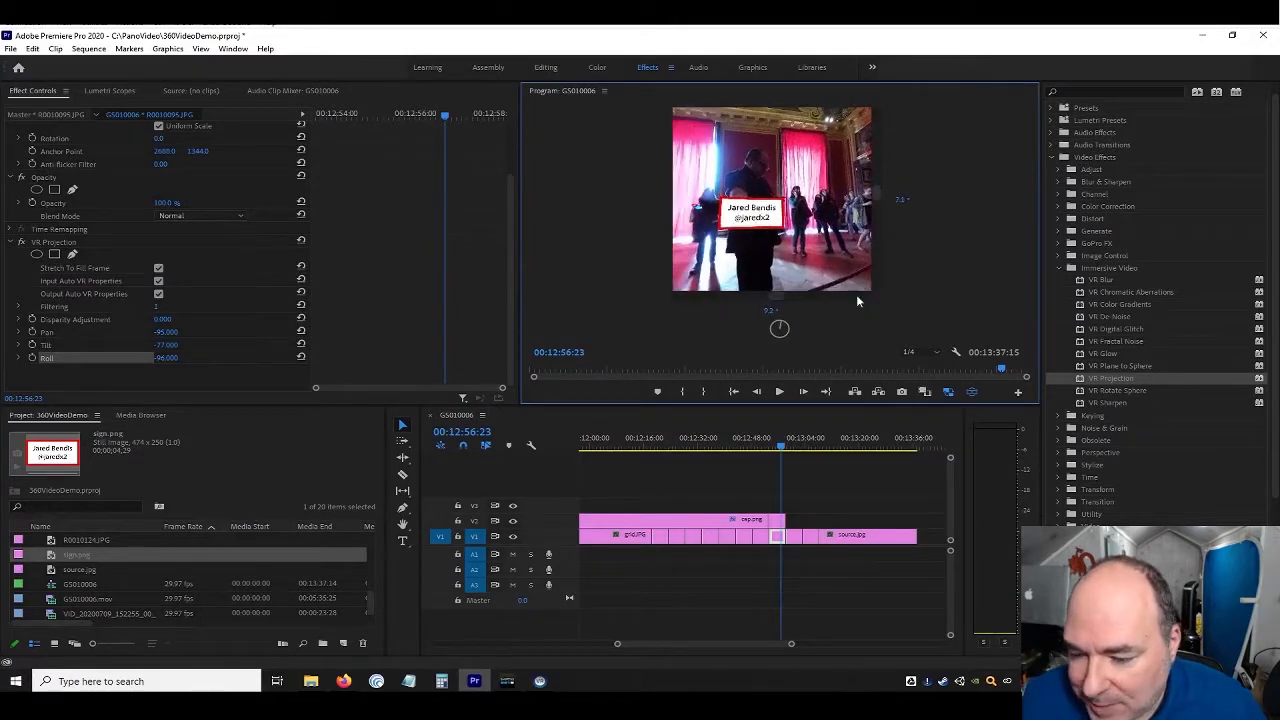
Apply VR Plane to Sphere to the sign.png clip and set its Scale to 25 degrees, checking in the VR display
left_click(971, 396)
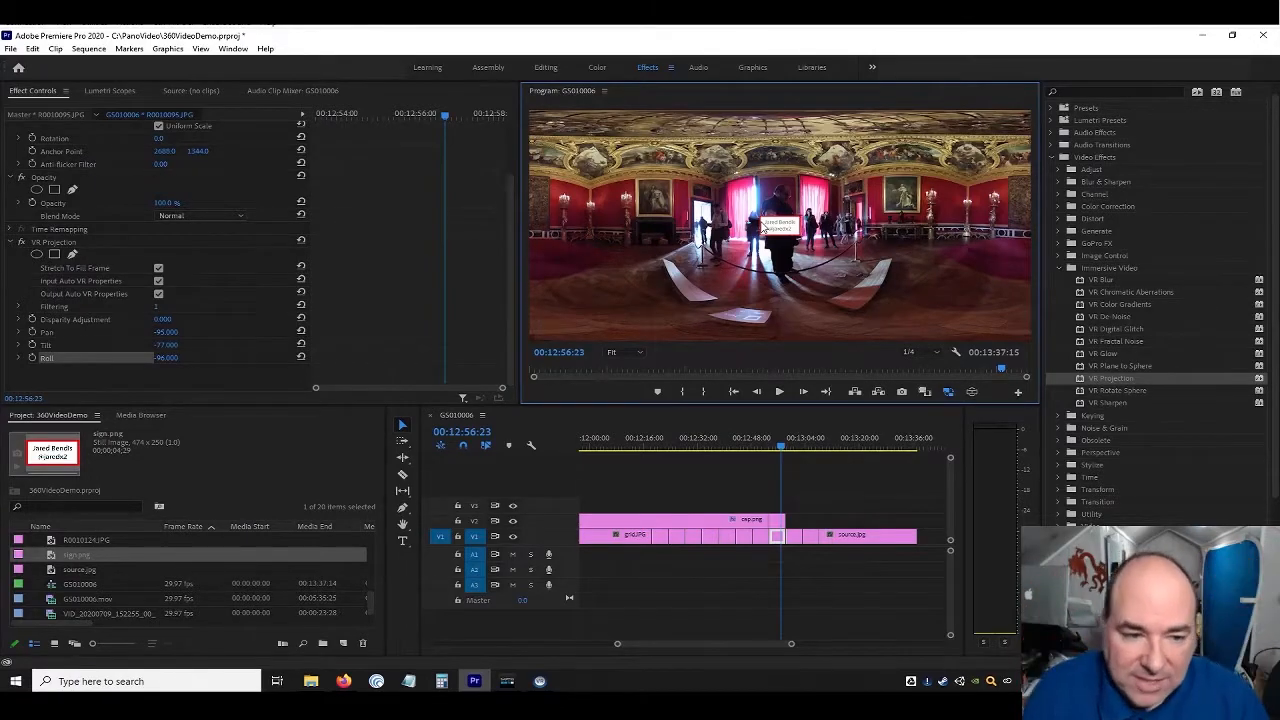
left_click(775, 519)
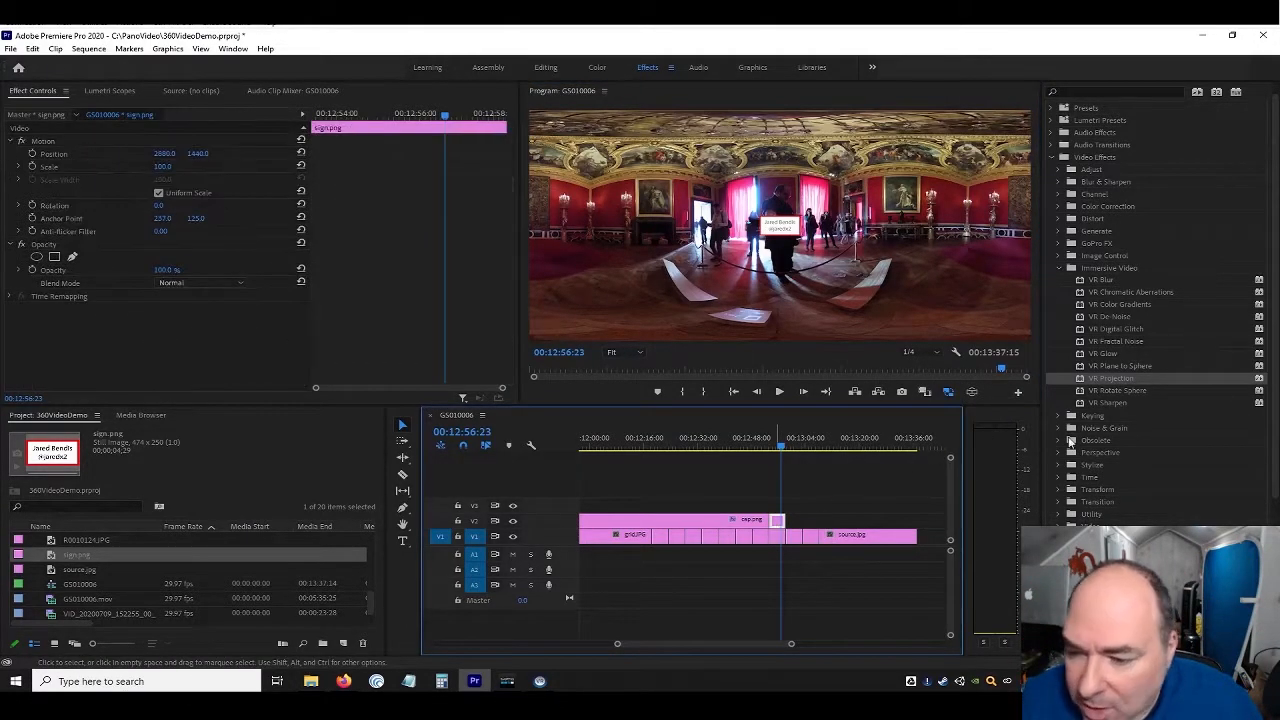
left_click(1093, 368)
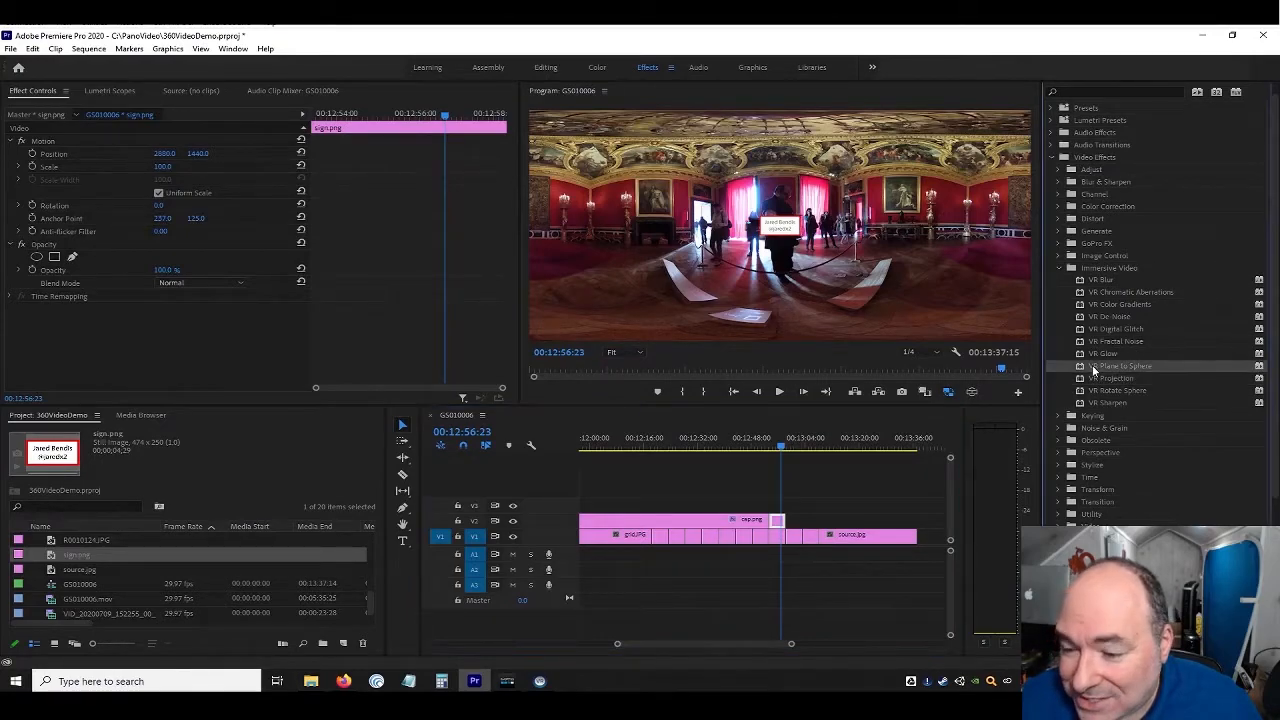
left_click_drag(876, 487, 781, 521)
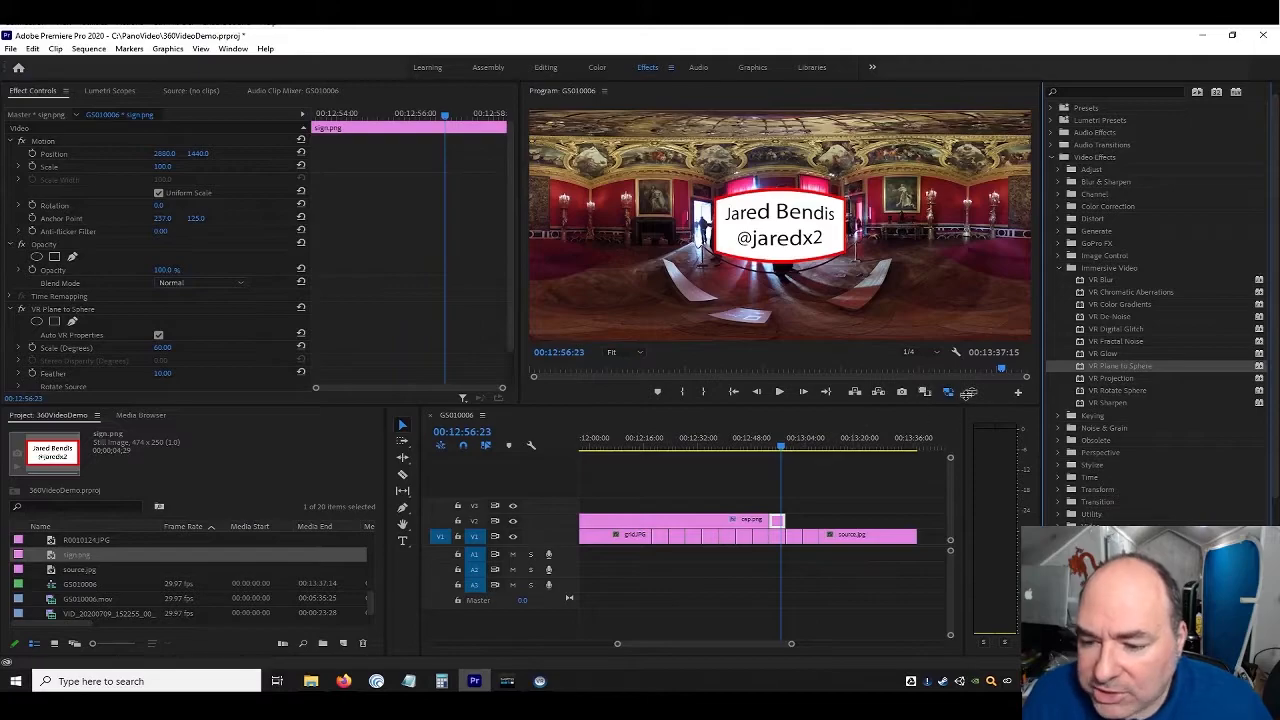
left_click(973, 394)
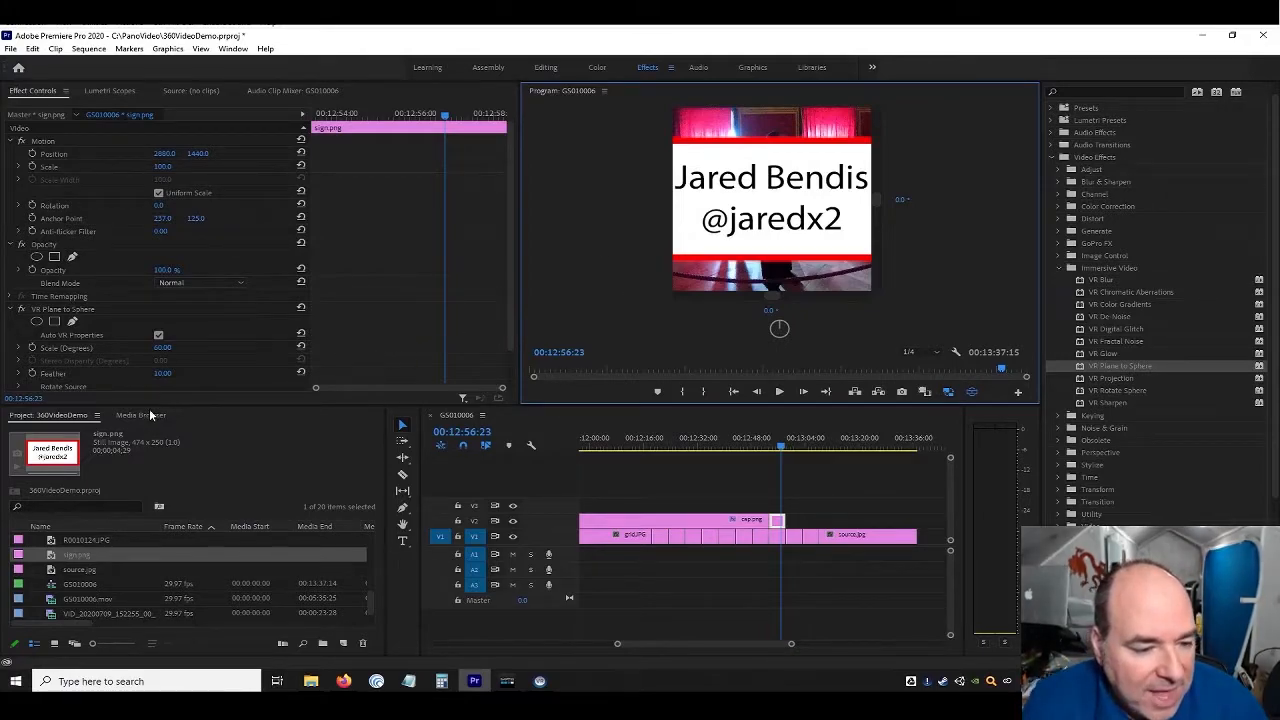
left_click_drag(158, 348, 178, 340)
Try out Projection Tilt, Roll and Pan in sign.png's VR Plane to Sphere effect, resetting each to 0
scroll(178, 340, "down", 1)
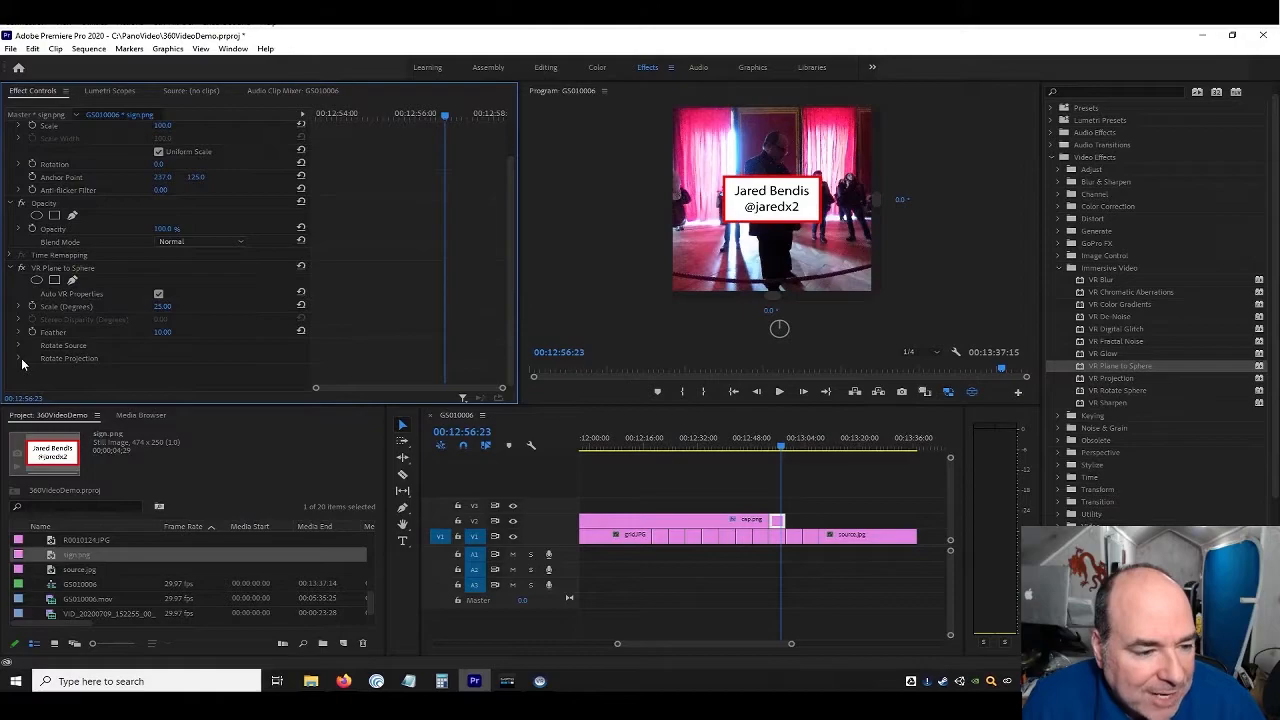
left_click(20, 359)
scroll(164, 342, "down", 2)
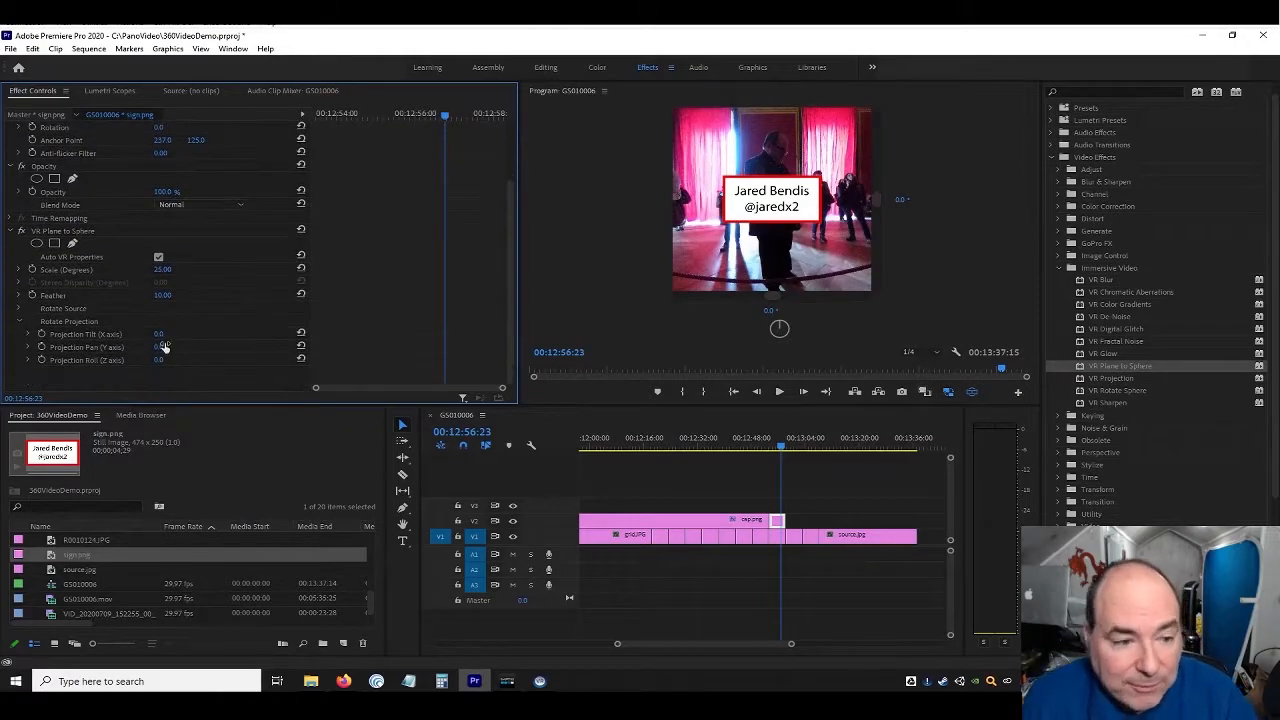
mouse_move(156, 337)
left_mouse_down()
mouse_move(180, 336)
mouse_move(138, 333)
mouse_move(149, 332)
left_mouse_up()
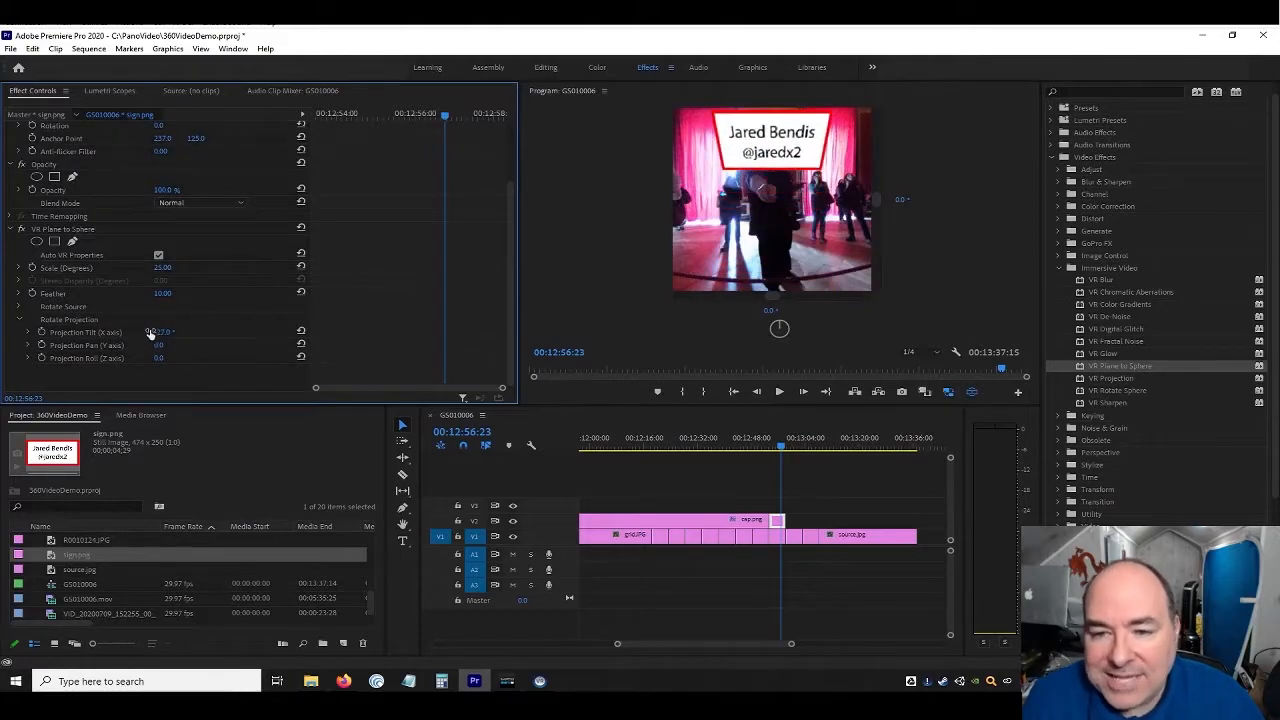
left_click(159, 336)
type("0")
key("Return")
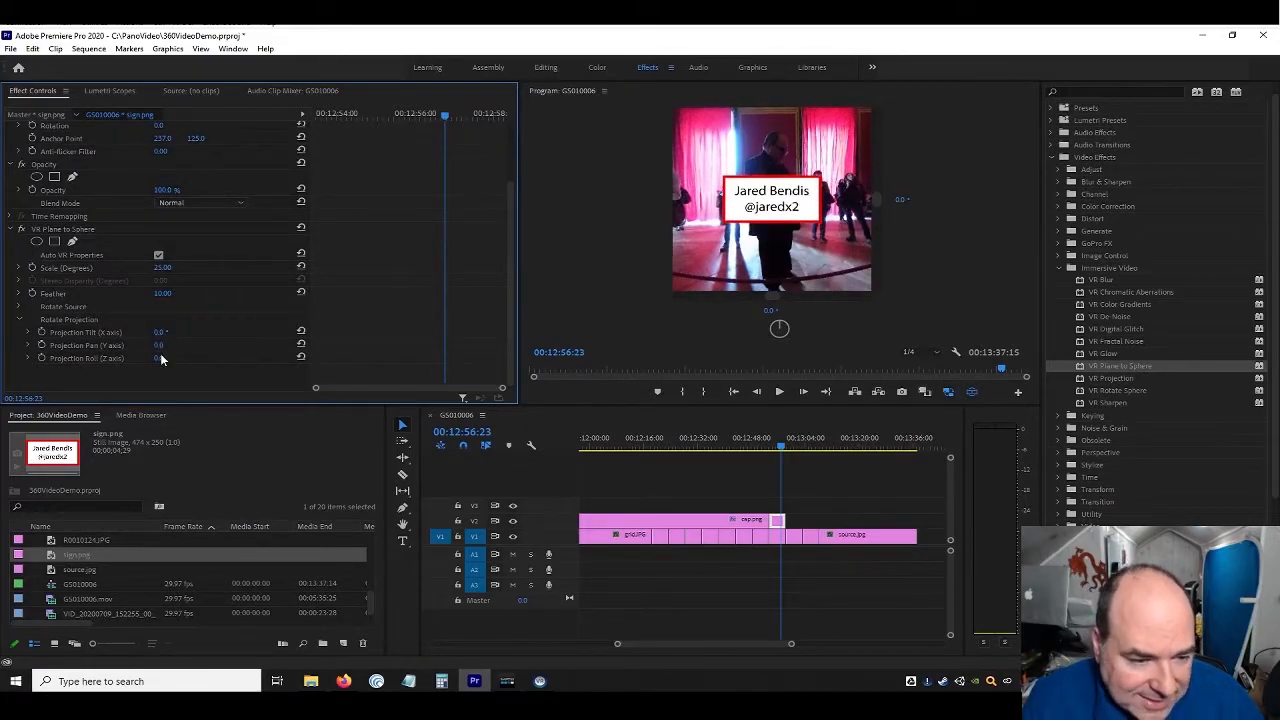
mouse_move(160, 360)
left_mouse_down()
mouse_move(134, 360)
mouse_move(160, 368)
left_mouse_up()
left_click(161, 360)
type("0")
key("Return")
left_click_drag(160, 345, 166, 350)
left_click(171, 345)
type("0")
key("Return")
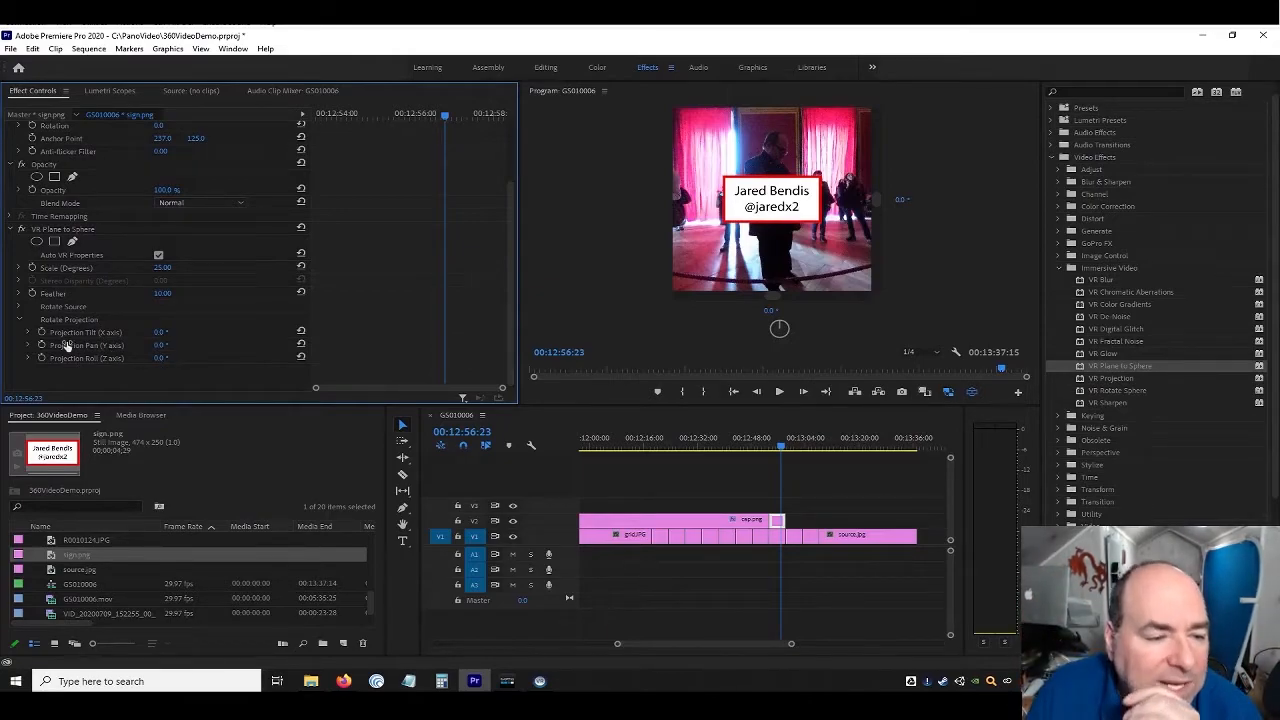
Rotate the source of sign.png in VR Plane to Sphere with Source Tilt -3, Source Pan 17 and Source Roll -5
left_click(18, 308)
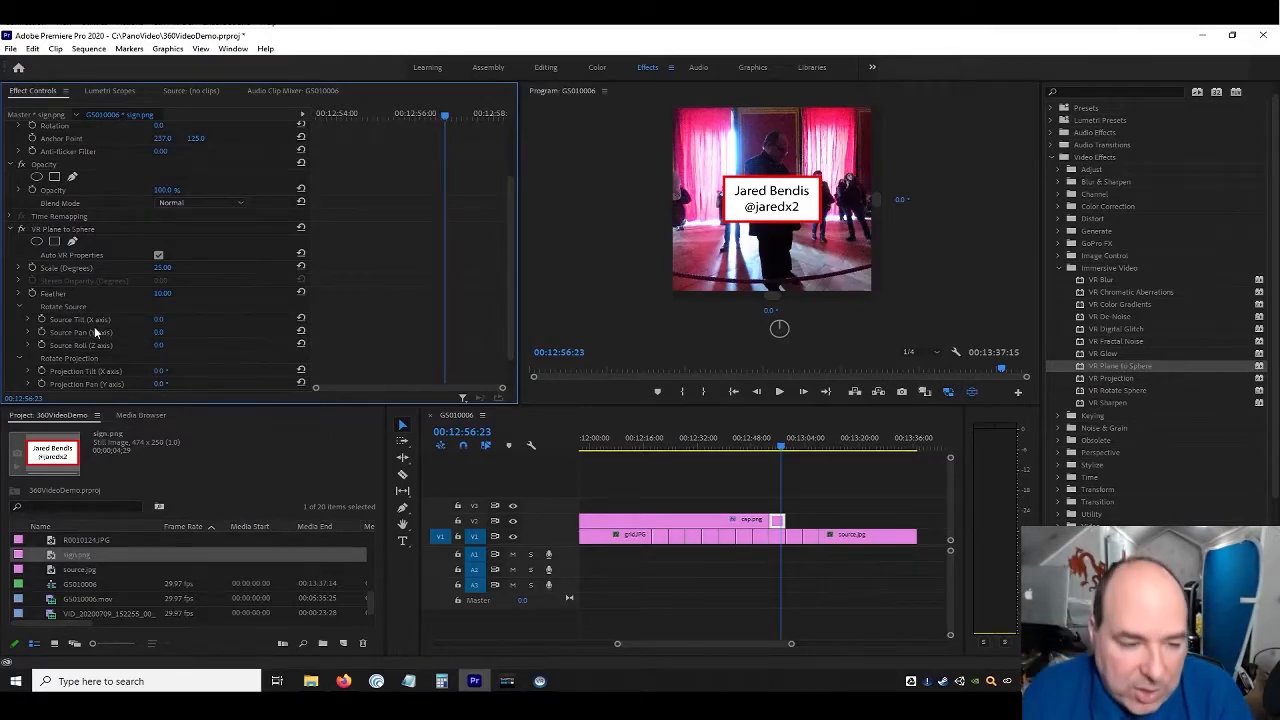
left_click_drag(163, 318, 198, 344)
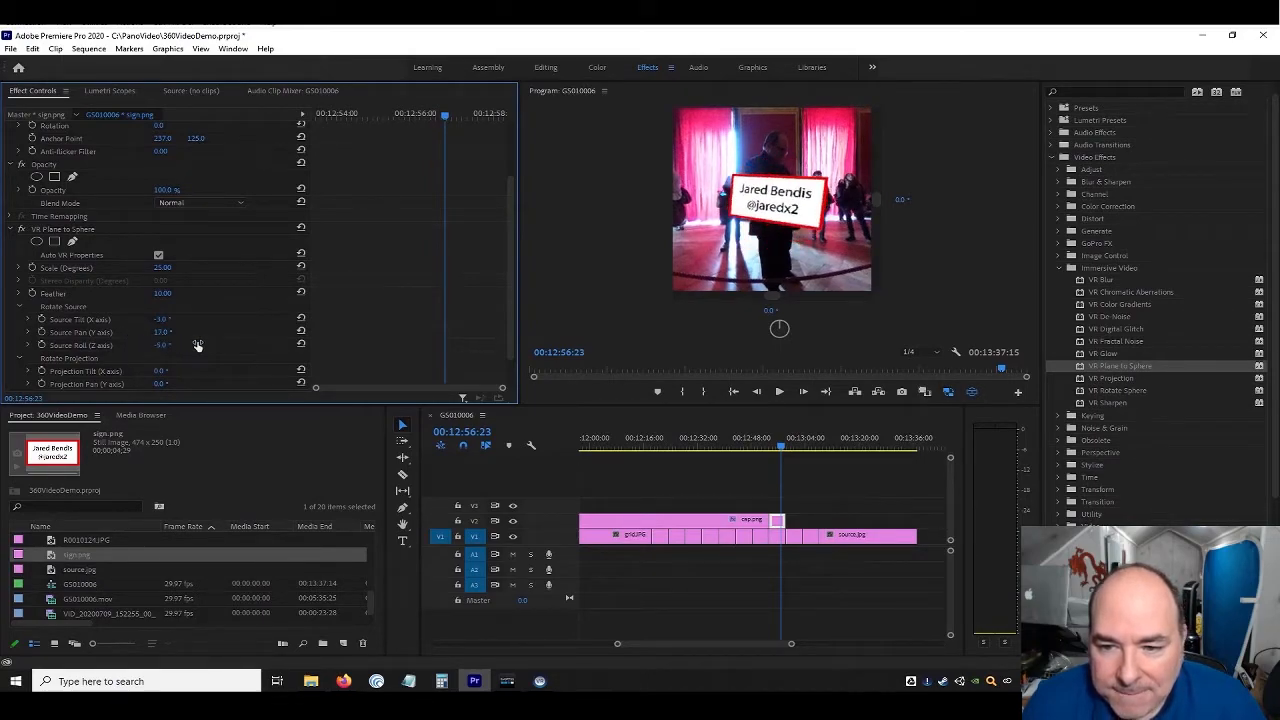
left_click_drag(766, 218, 758, 185)
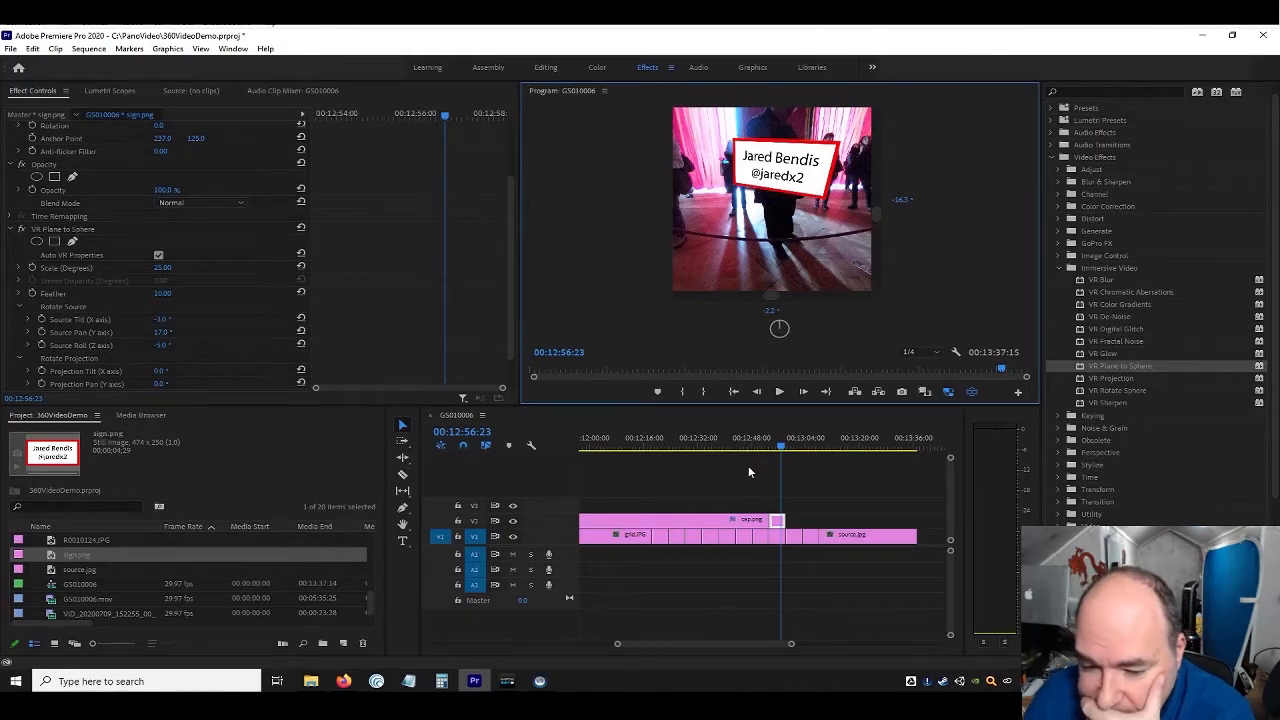
At 00:13:00:21, turn off the VR display and apply VR Projection to the R0010117.JPG clip
left_click(793, 445)
left_click(796, 447)
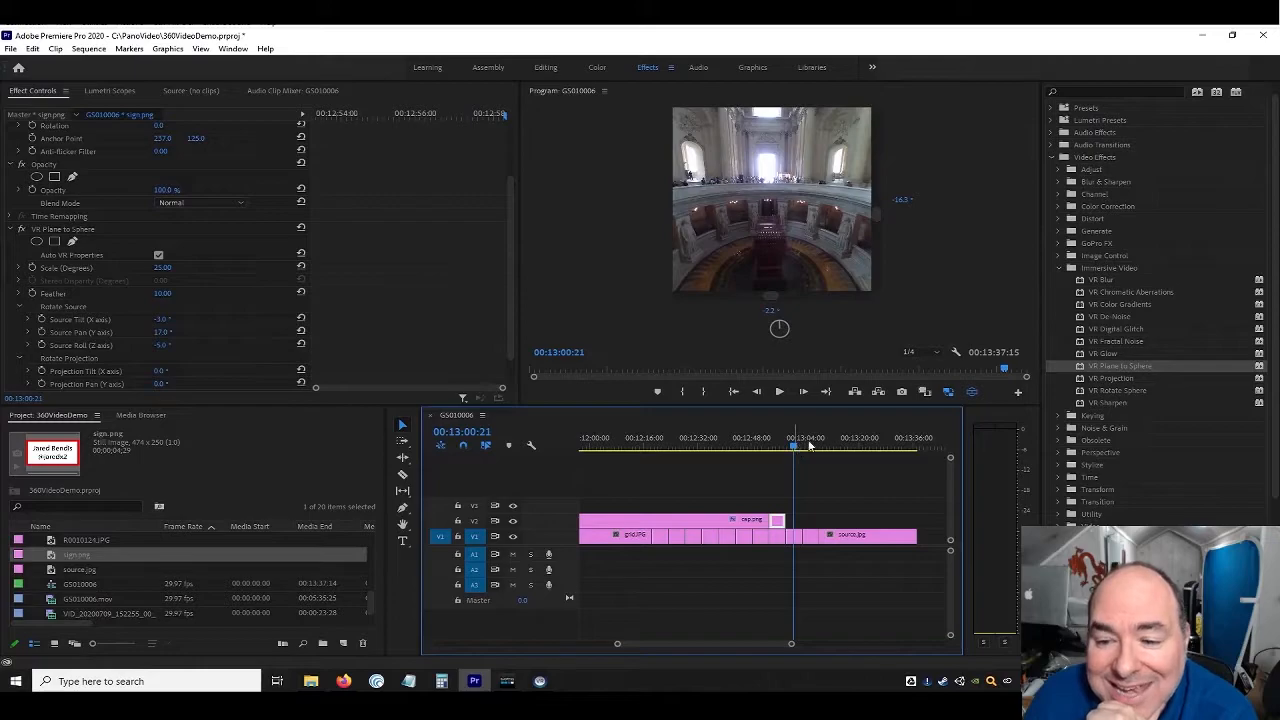
left_click(976, 394)
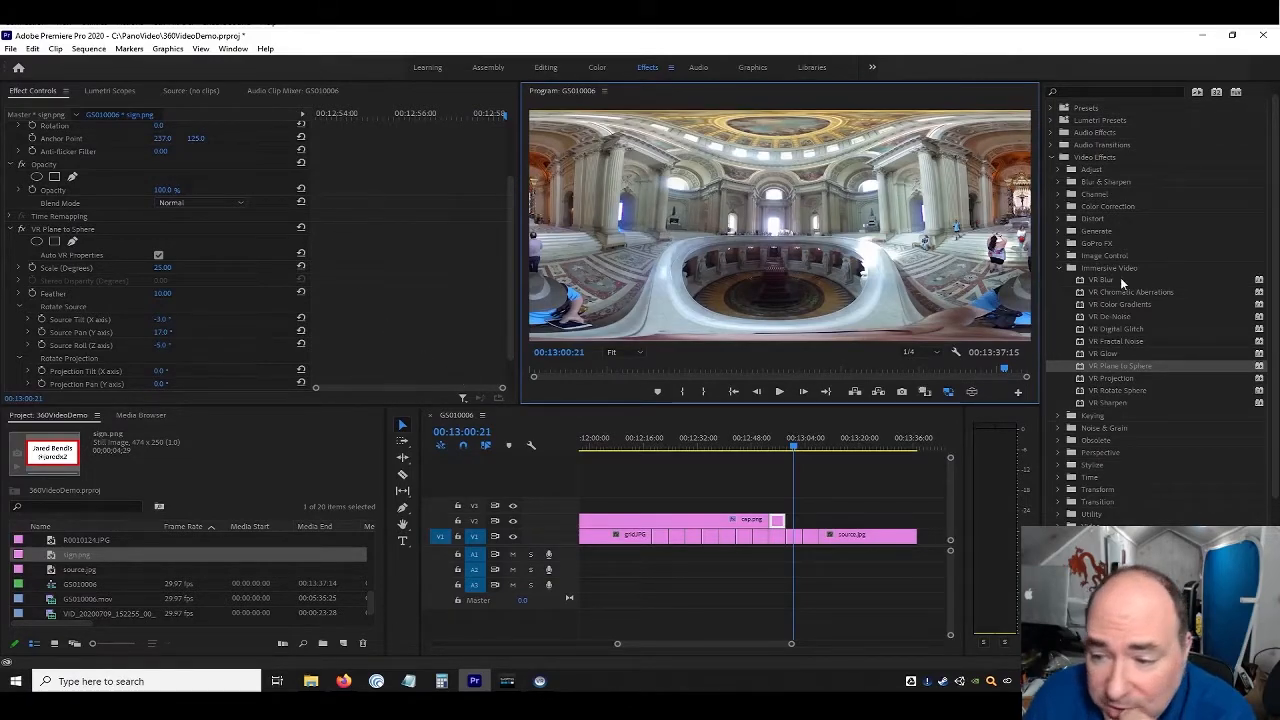
left_click(1113, 380)
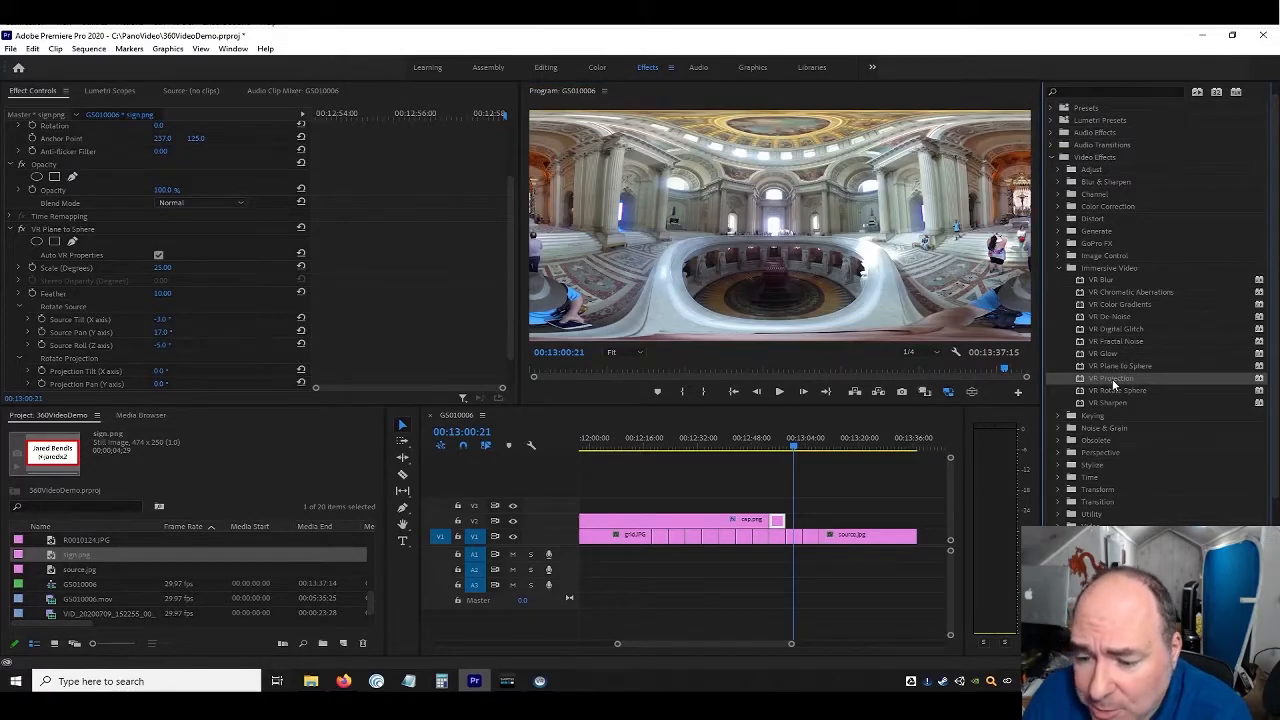
left_click_drag(852, 514, 795, 538)
Level R0010117.JPG by setting its VR Projection Tilt to -5, keeping Roll at 0
scroll(188, 272, "down", 1)
scroll(188, 272, "down", 1)
left_click_drag(163, 362, 175, 362)
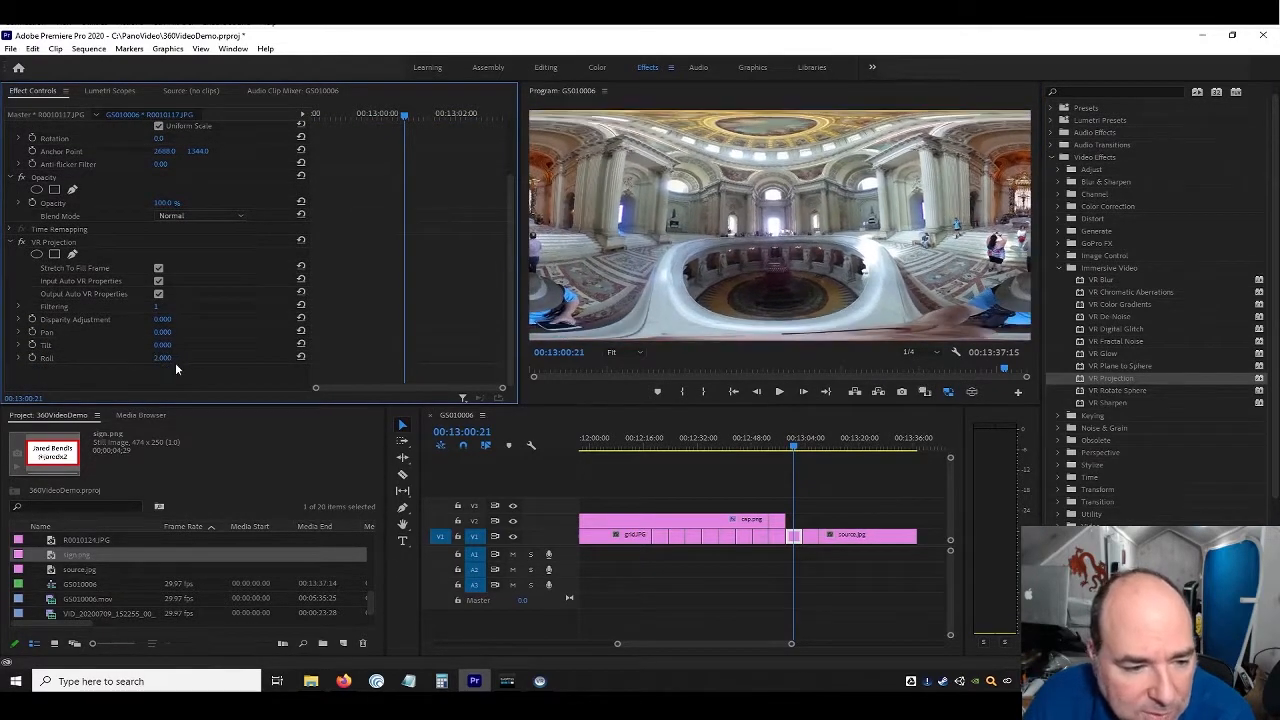
left_click(163, 357)
key("Return")
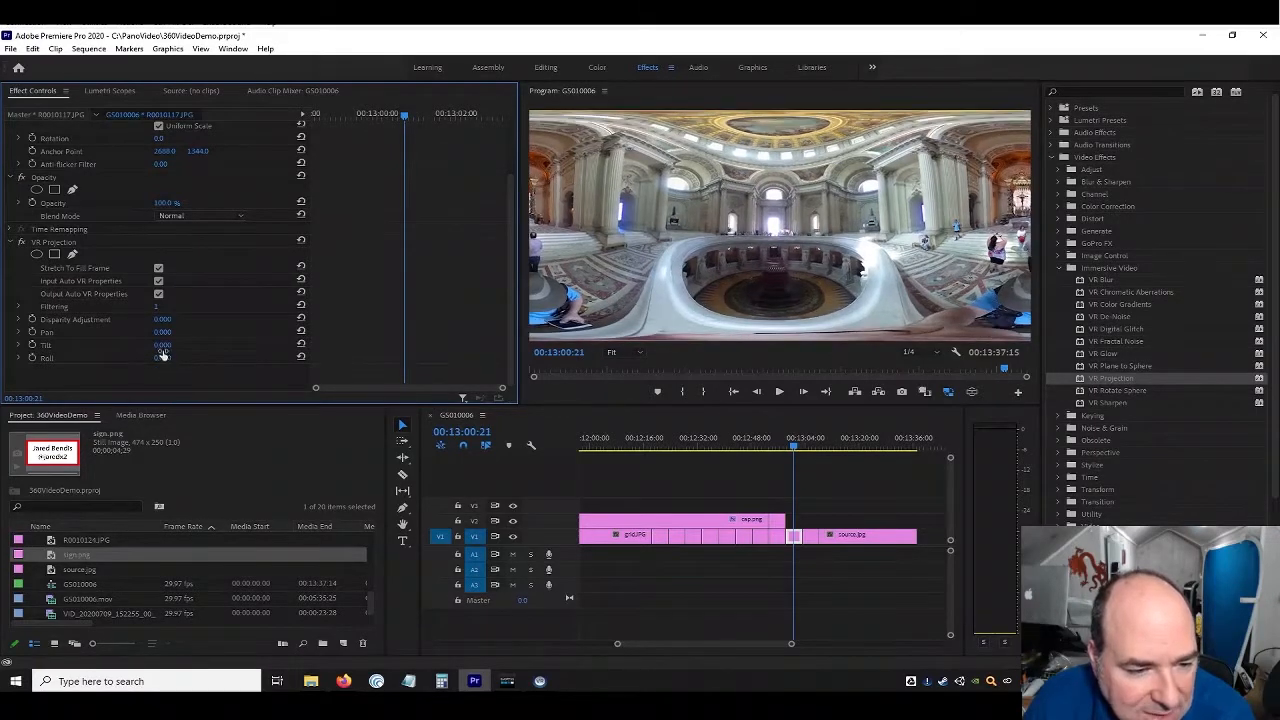
left_click_drag(165, 348, 165, 356)
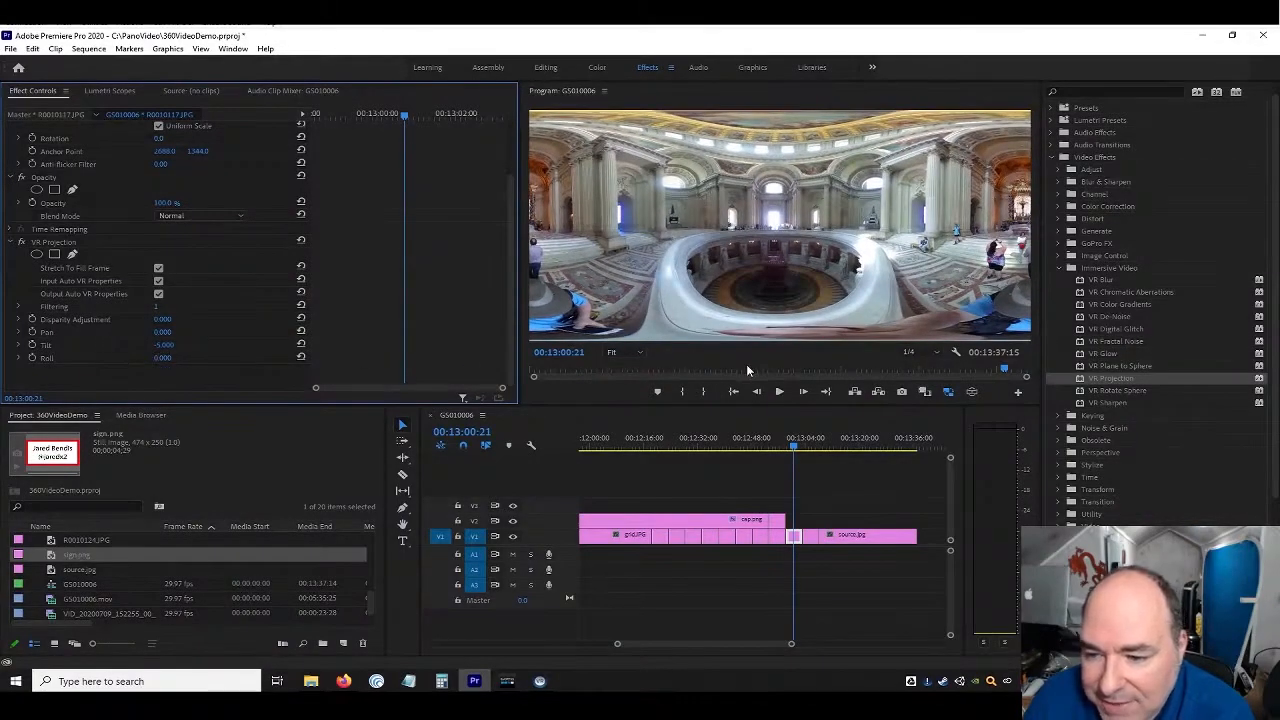
Look around R0010117.JPG in the VR display, then reset both viewing angles to 0
left_click(971, 391)
left_click_drag(790, 205, 890, 236)
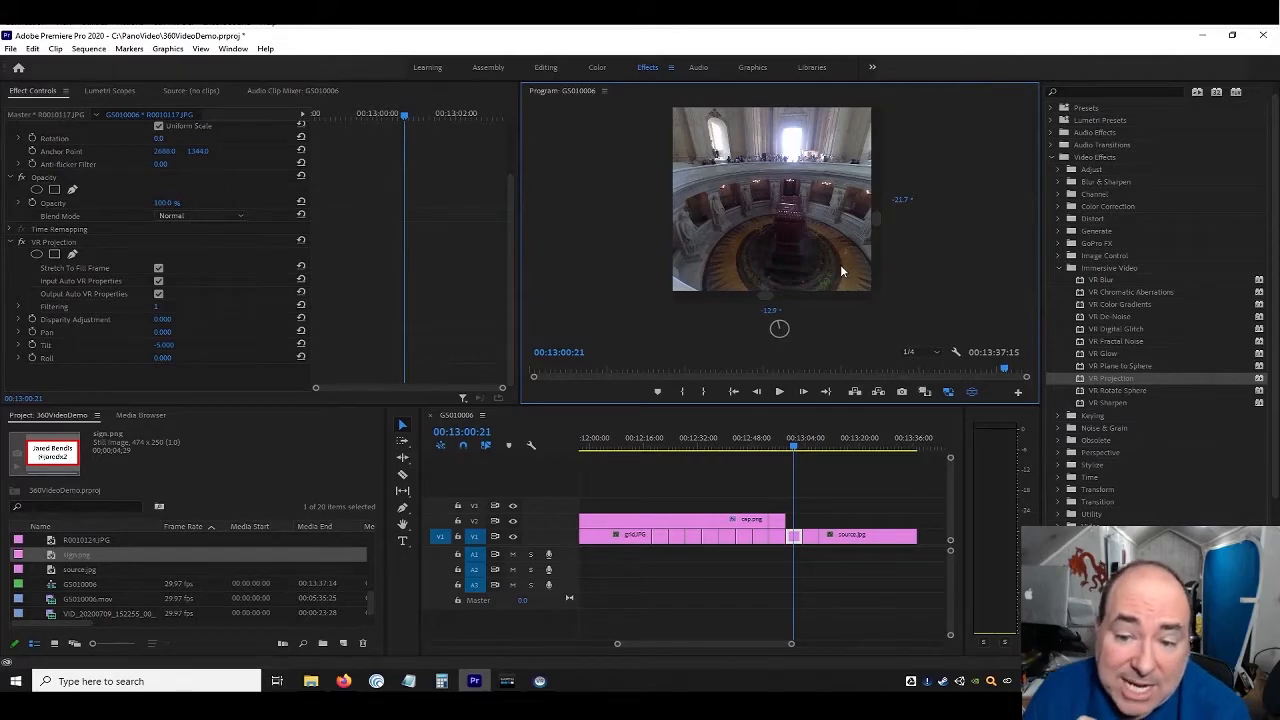
left_click(768, 312)
type("0")
key("Return")
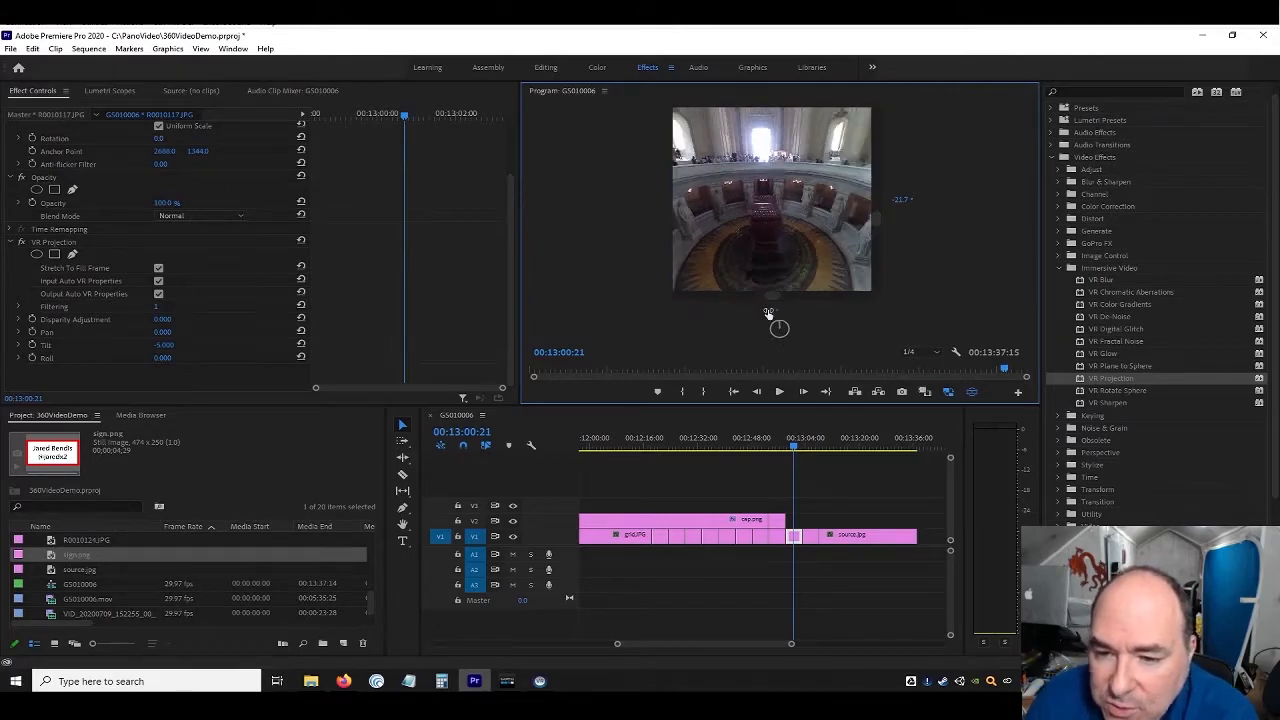
left_click(899, 199)
type("0")
key("Return")
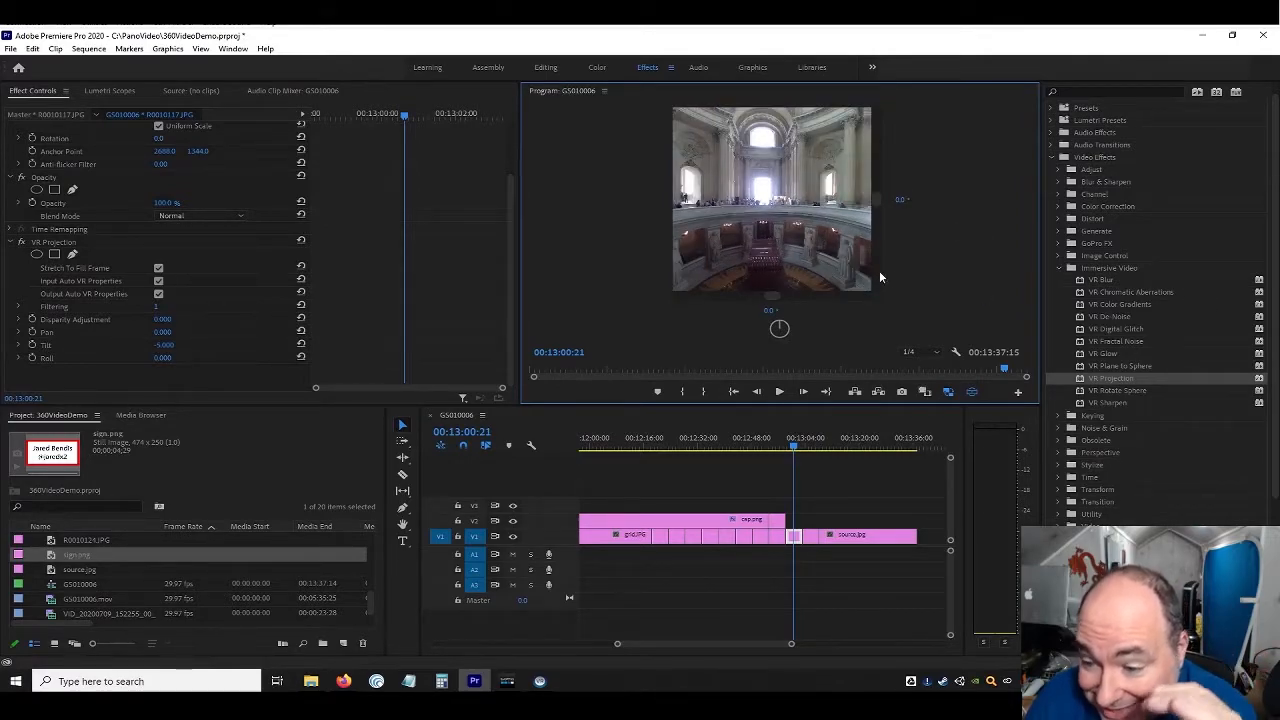
Apply VR Rotate Sphere to R0010117.JPG and set its Tilt to -17 and Pan to 6
left_click_drag(1100, 390, 794, 536)
scroll(82, 311, "down", 3)
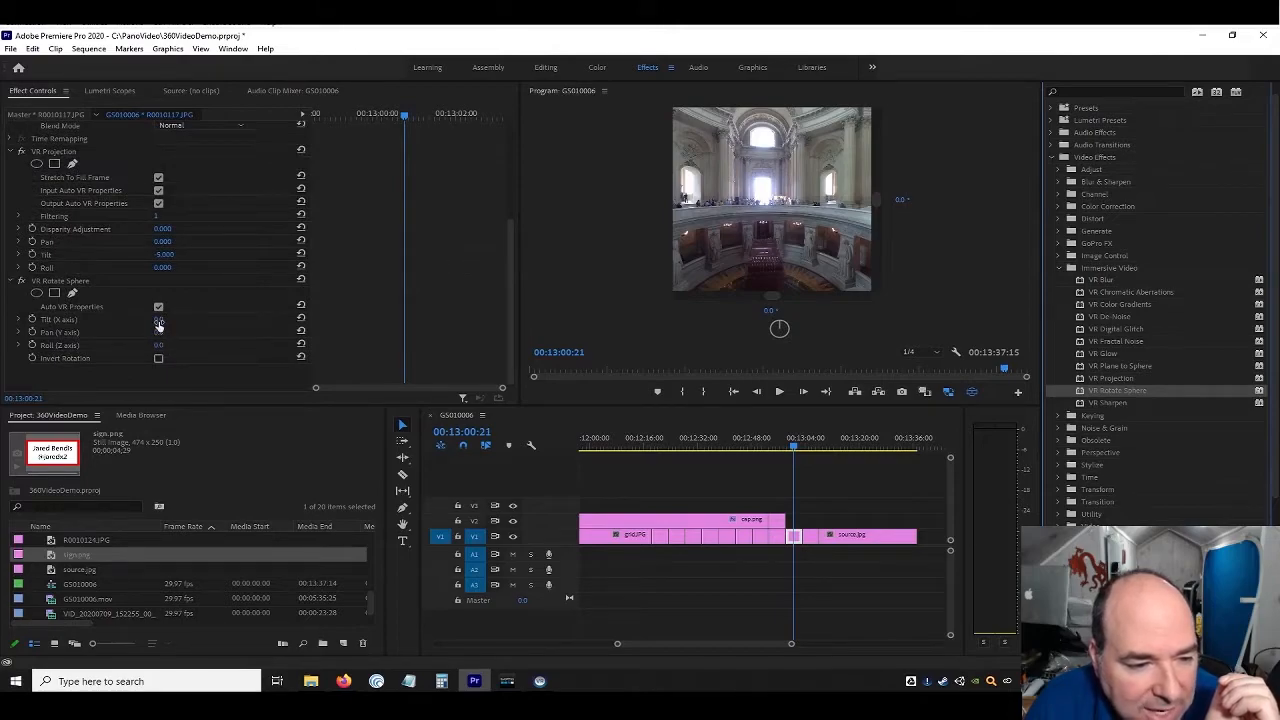
left_click_drag(161, 323, 160, 340)
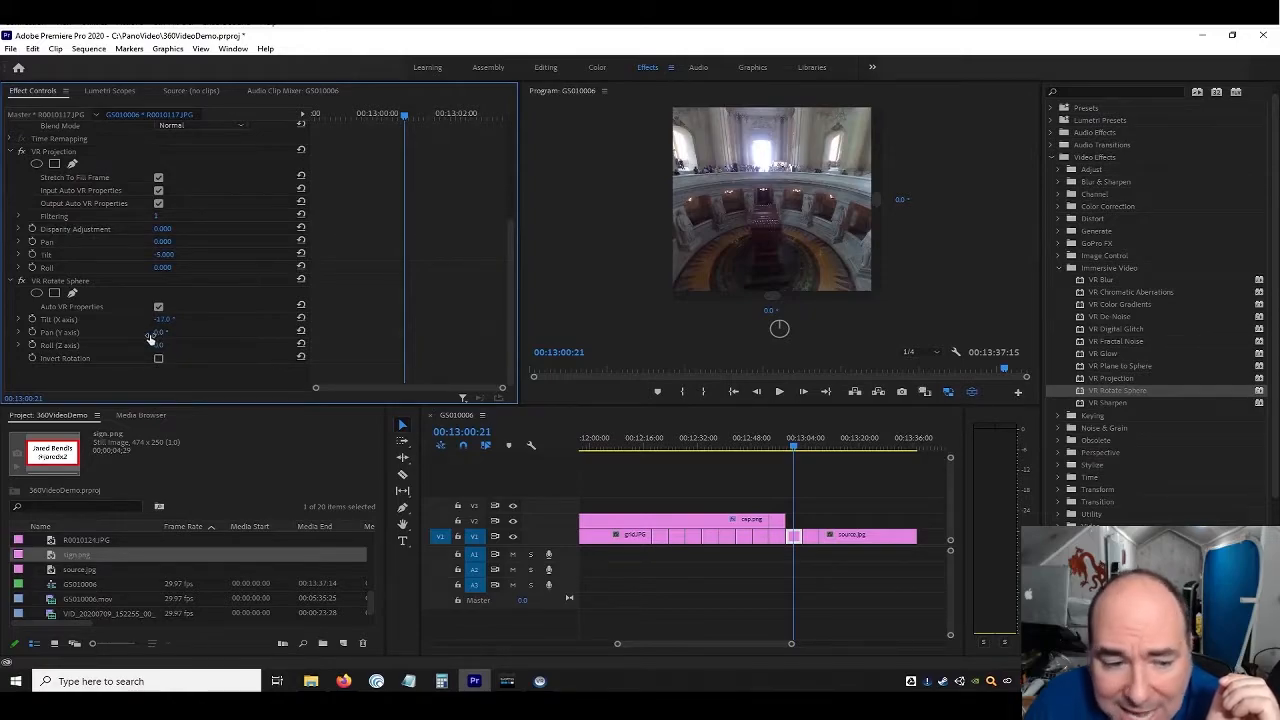
left_click_drag(148, 340, 168, 343)
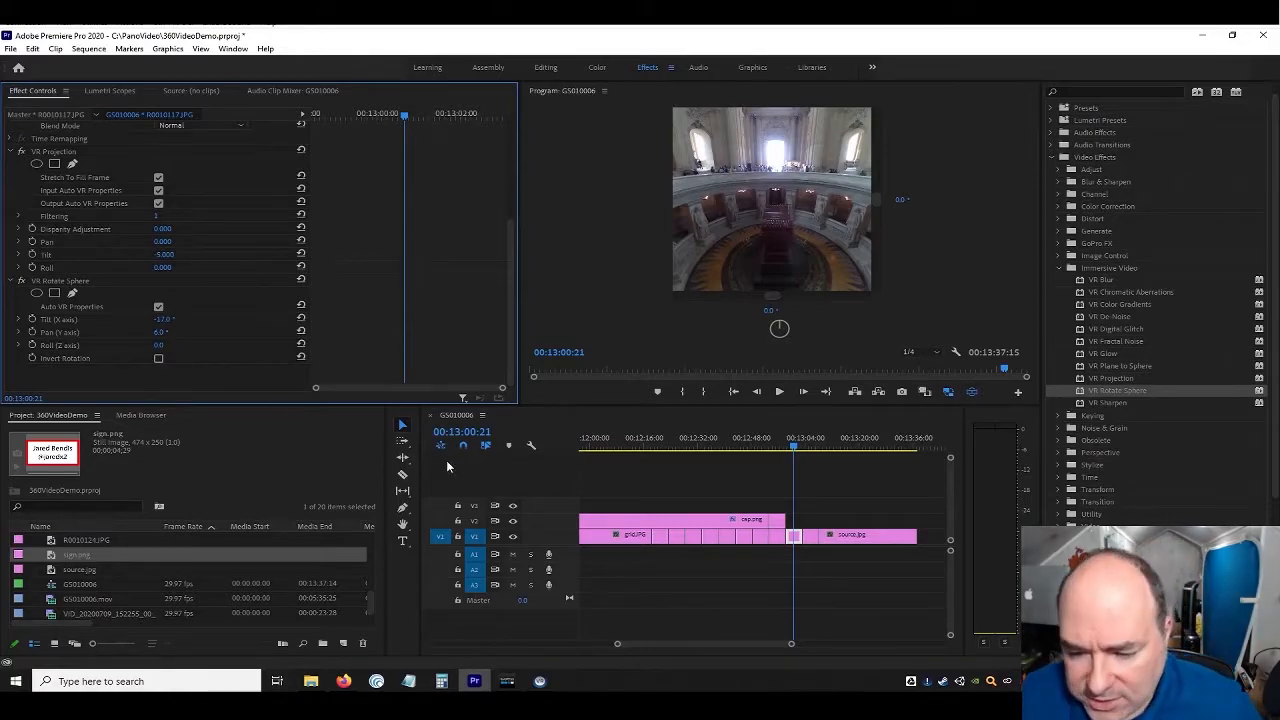
At 00:13:06:02, turn off the VR display and apply VR Projection to the R0010124.JPG clip
left_click(798, 447)
left_click_drag(802, 448, 812, 450)
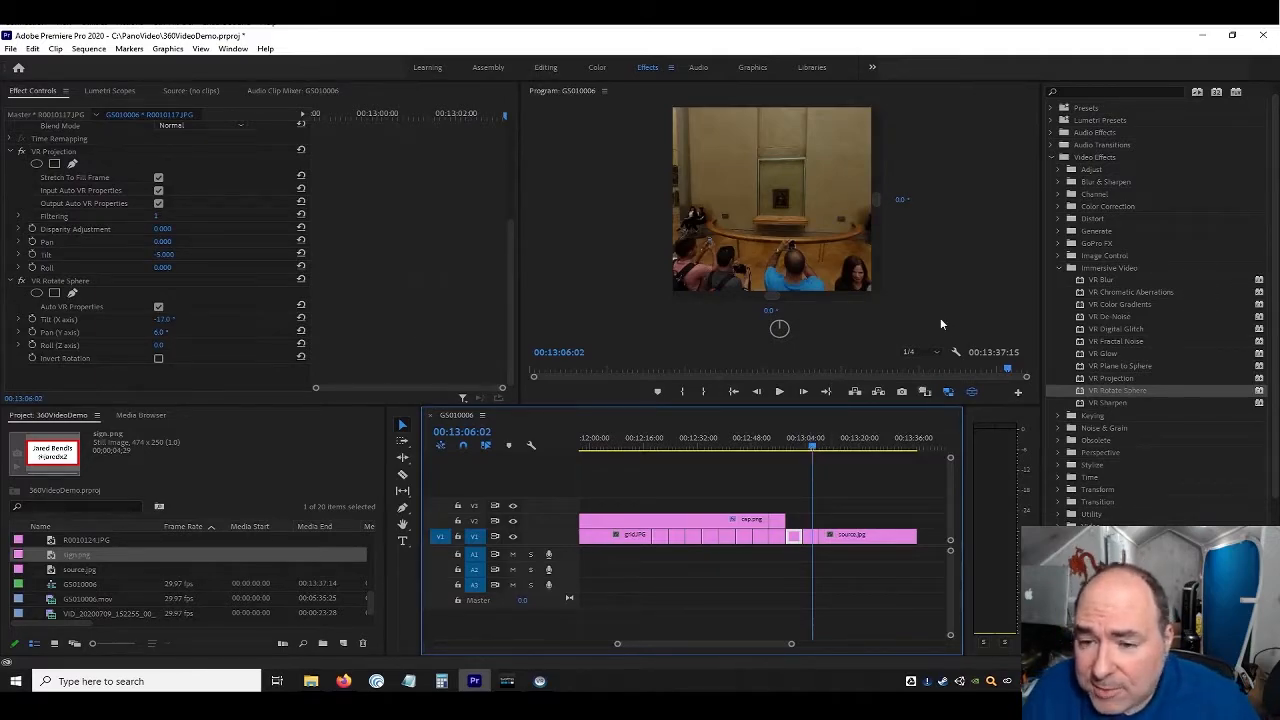
left_click(971, 391)
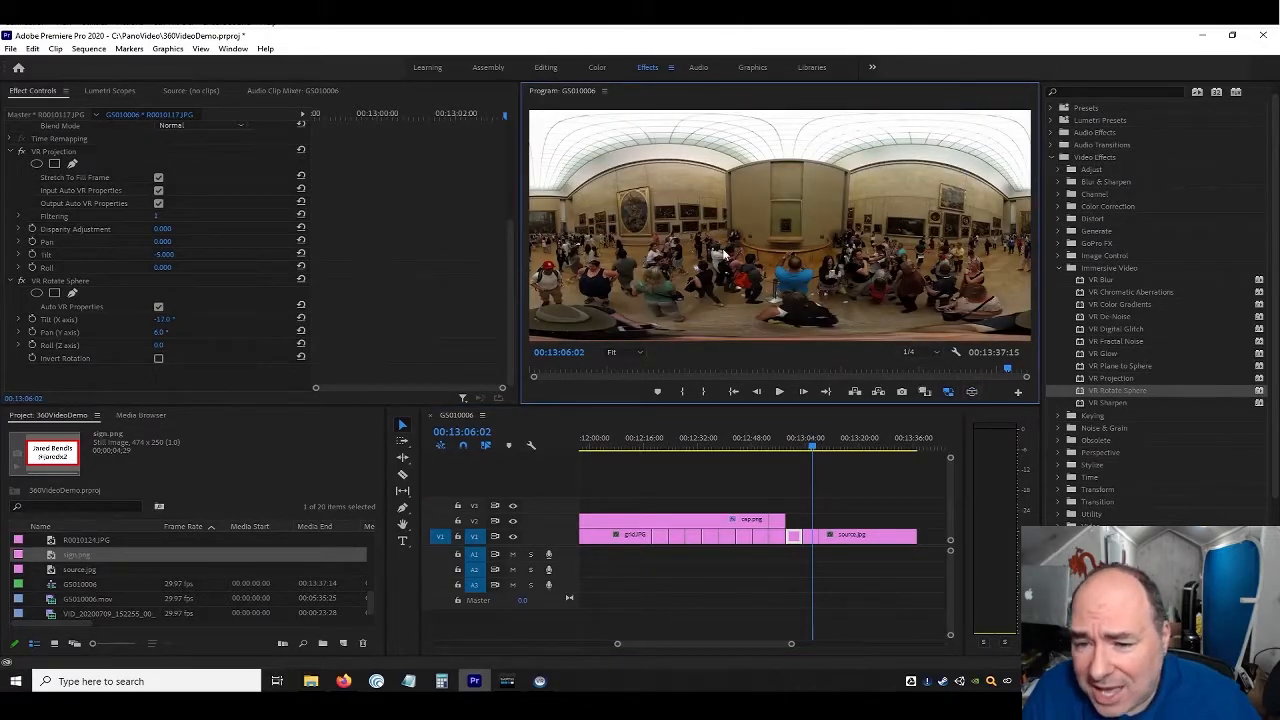
left_click(1084, 378)
left_click_drag(858, 520, 814, 537)
Set the VR Projection Tilt of R0010124.JPG to 3 and its Pan to -9
scroll(143, 301, "down", 3)
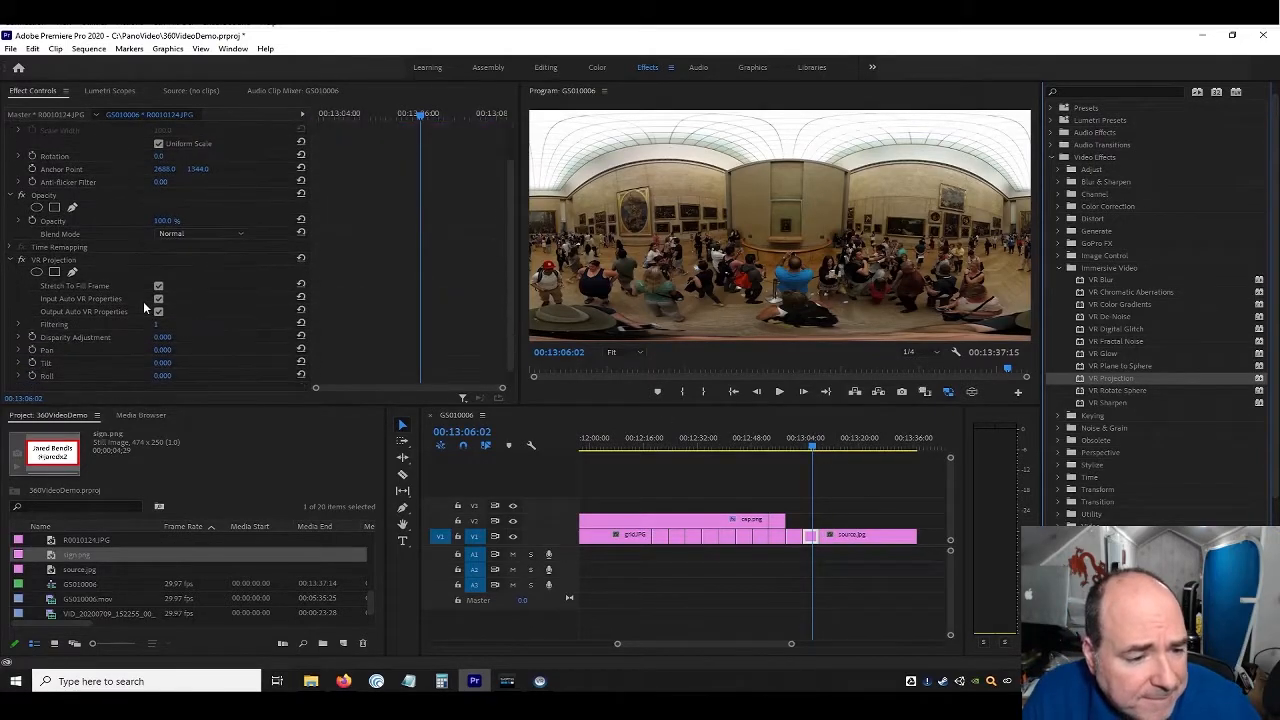
left_click_drag(162, 356, 168, 360)
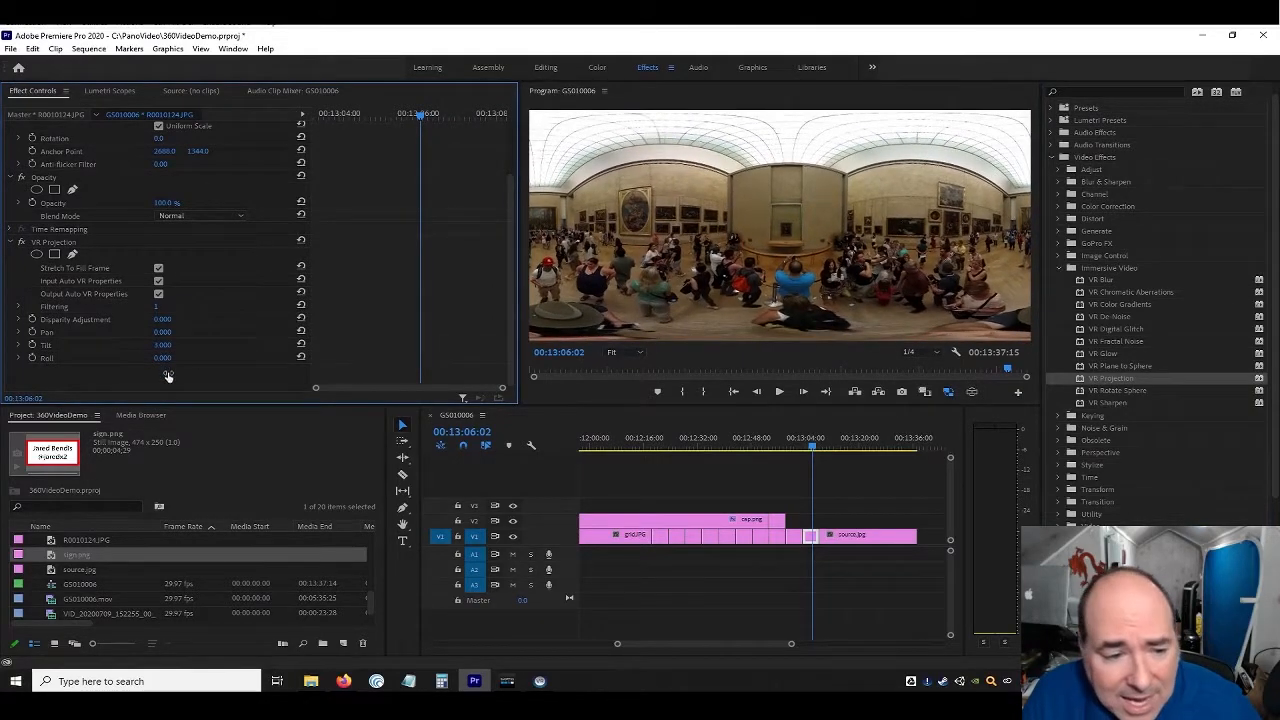
left_click_drag(167, 337, 160, 339)
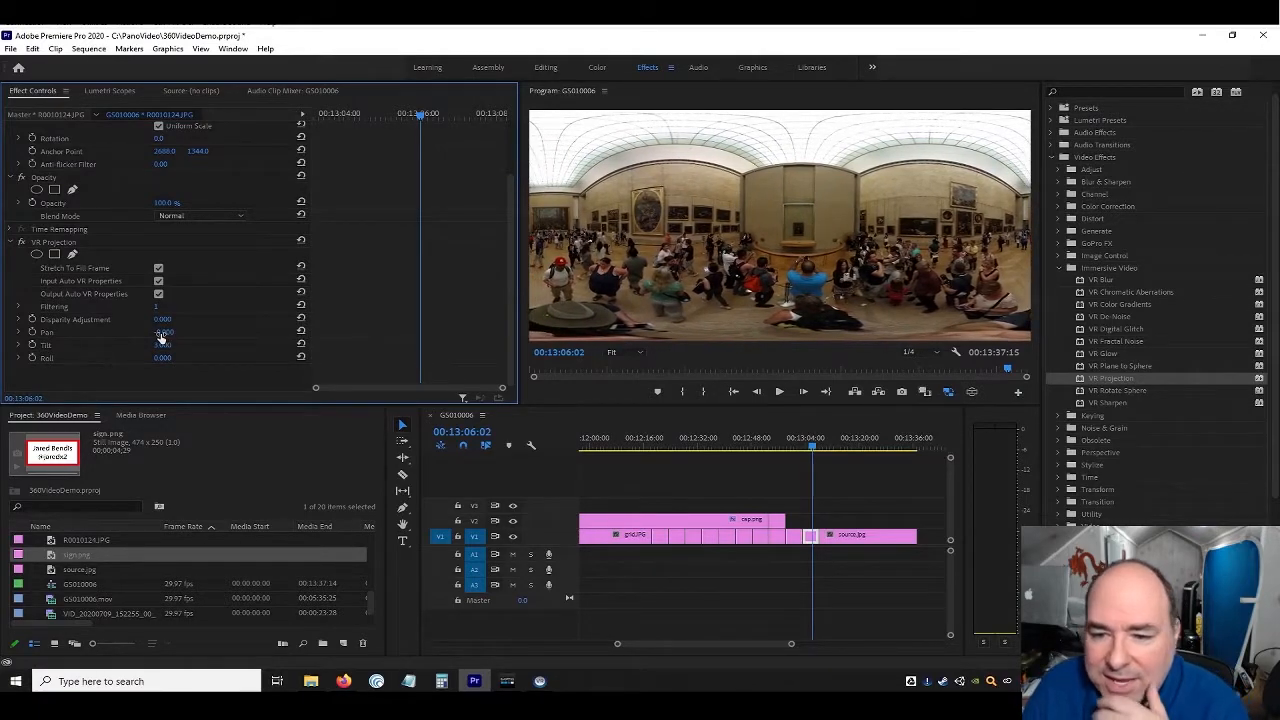
Turn on the VR display, apply VR Rotate Sphere to R0010124.JPG, and set its Pan (Y axis) to -12
left_click(971, 391)
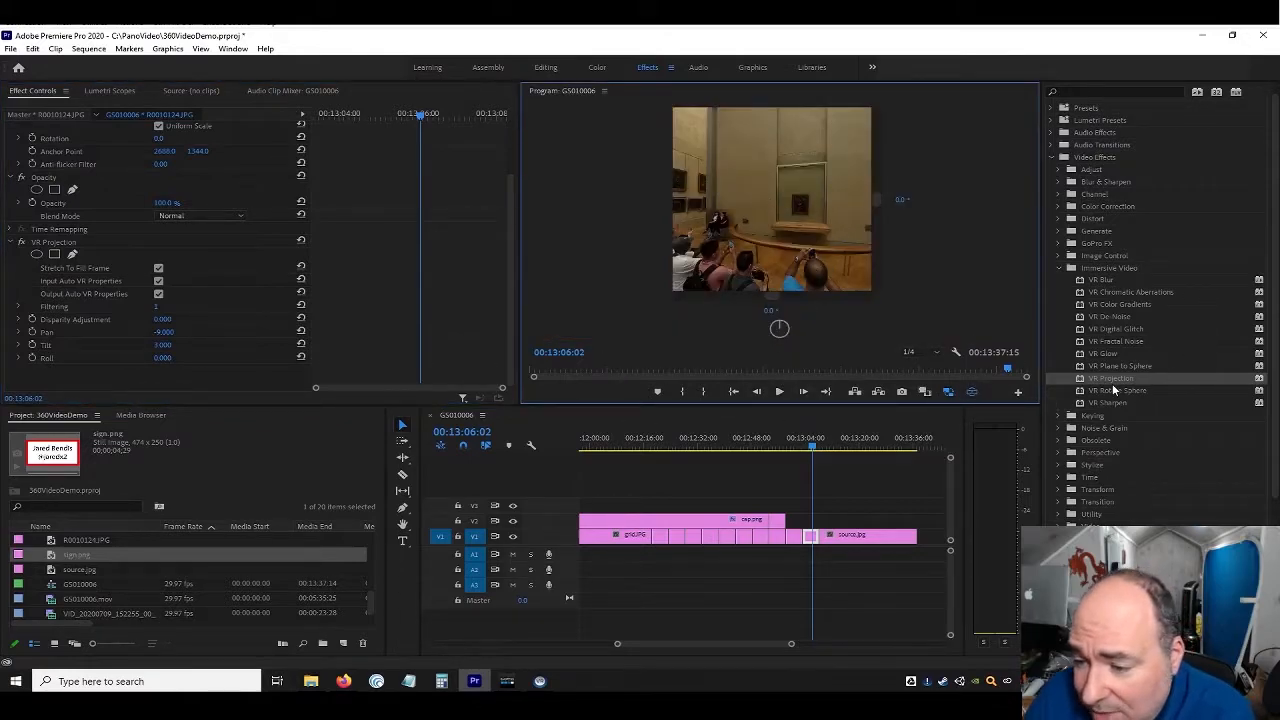
left_click_drag(1112, 392, 815, 540)
scroll(200, 302, "down", 2)
scroll(200, 308, "down", 1)
left_click_drag(158, 332, 156, 337)
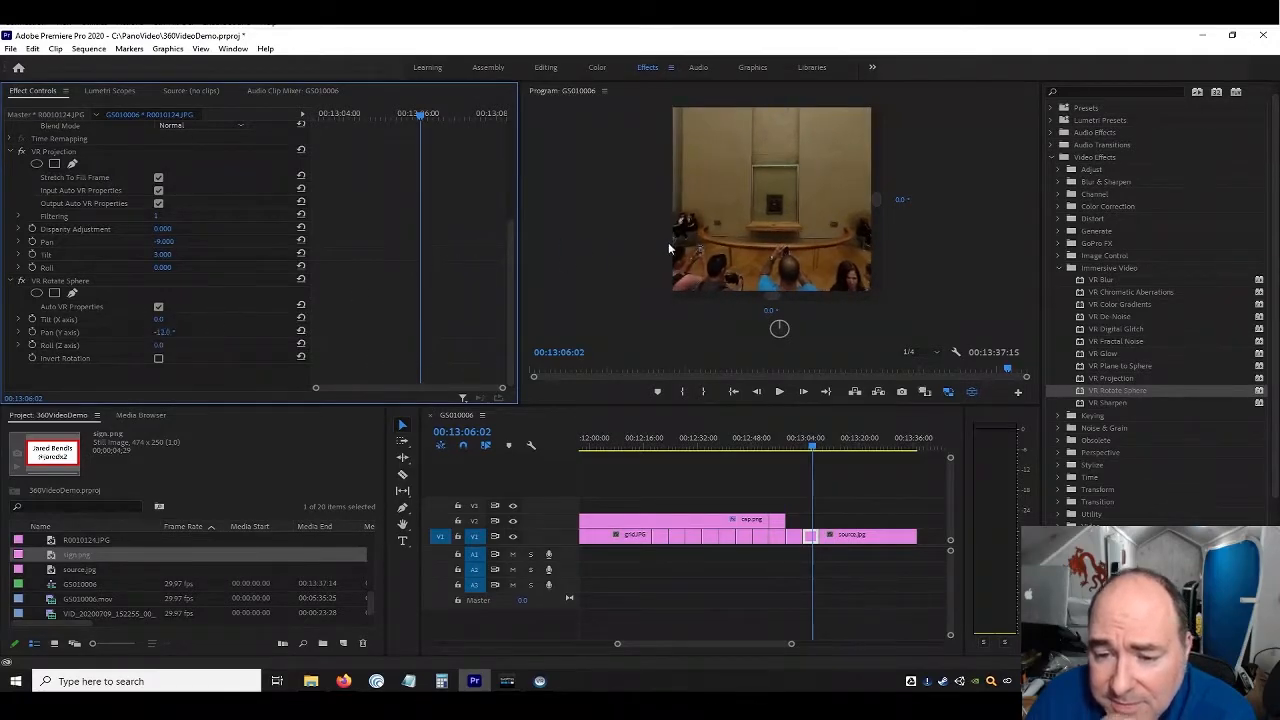
Look around R0010124.JPG in the VR display, including straight down at the floor
mouse_move(787, 217)
left_mouse_down()
mouse_move(778, 159)
mouse_move(785, 253)
mouse_move(789, 145)
mouse_move(781, 268)
left_mouse_up()
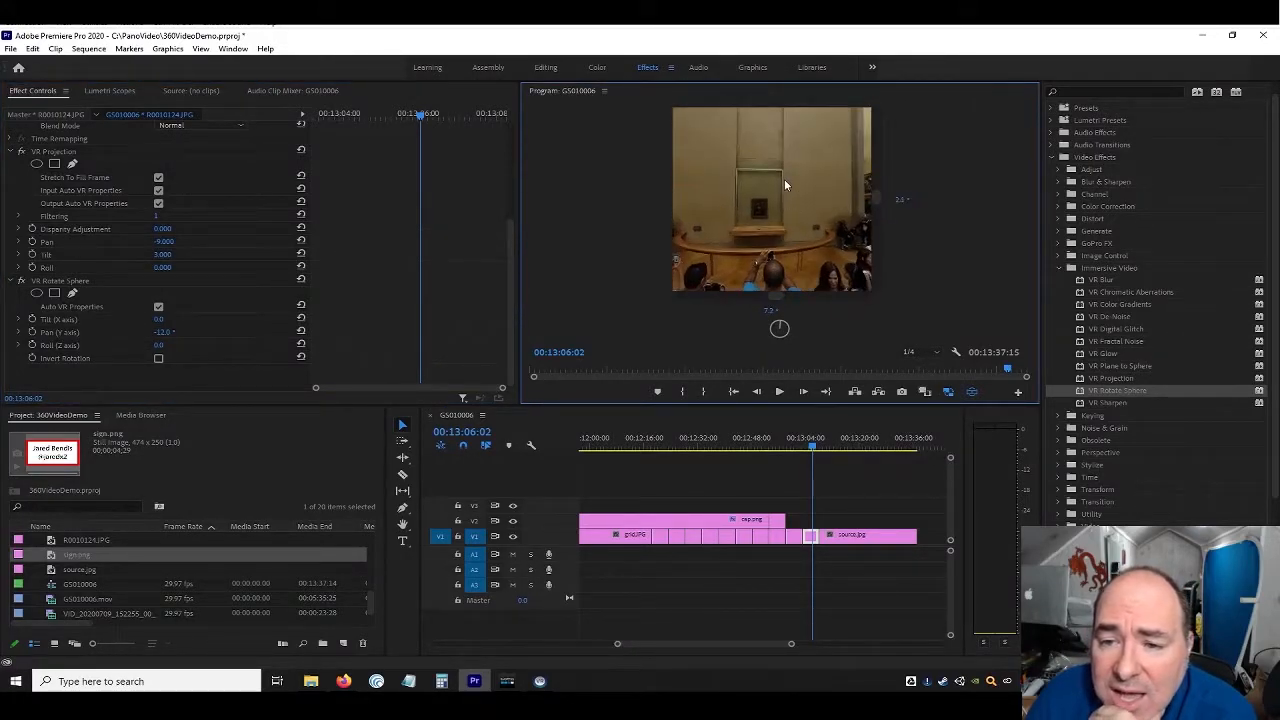
mouse_move(780, 170)
left_mouse_down()
mouse_move(776, 212)
mouse_move(785, 132)
mouse_move(779, 199)
mouse_move(789, 147)
left_mouse_up()
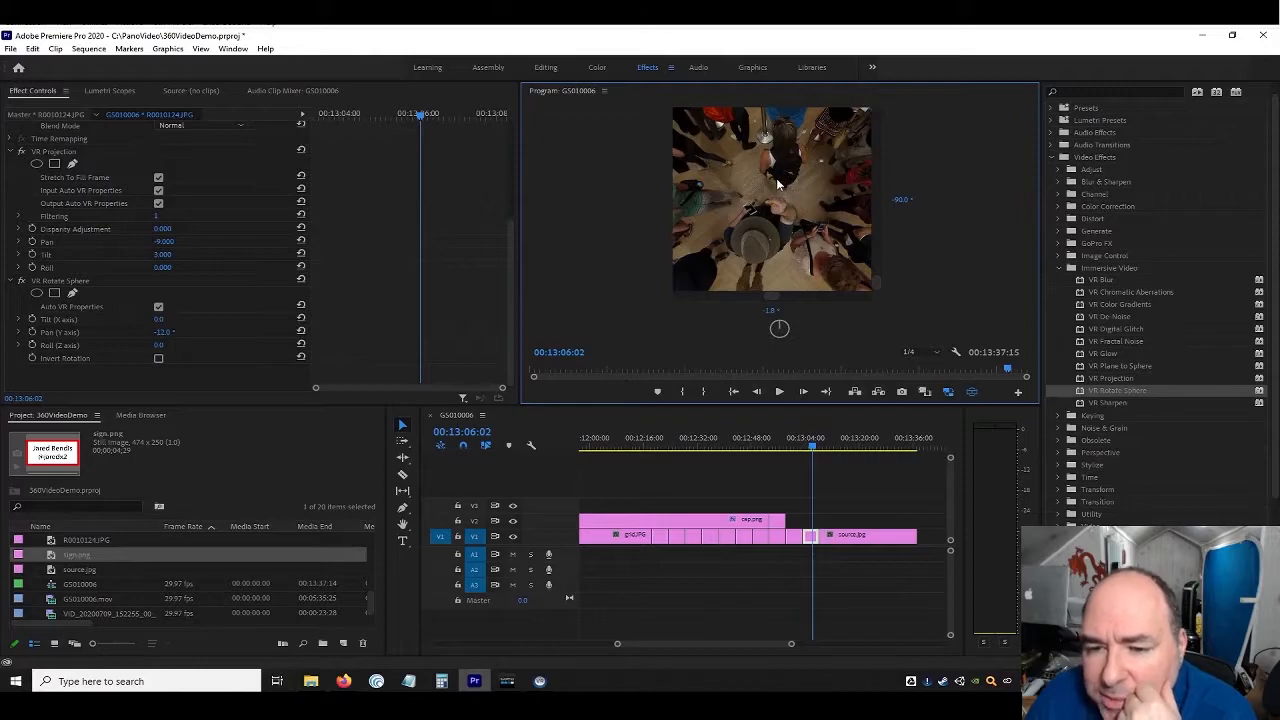
mouse_move(775, 158)
left_mouse_down()
mouse_move(784, 240)
mouse_move(759, 177)
mouse_move(768, 199)
mouse_move(776, 182)
mouse_move(691, 186)
mouse_move(825, 203)
mouse_move(756, 207)
mouse_move(813, 197)
mouse_move(793, 218)
mouse_move(789, 154)
mouse_move(786, 249)
mouse_move(796, 156)
left_mouse_up()
Close the large empty gap in the timeline between the GS010006.mov clips and the R0010001.JPG still
left_click_drag(813, 446, 636, 450)
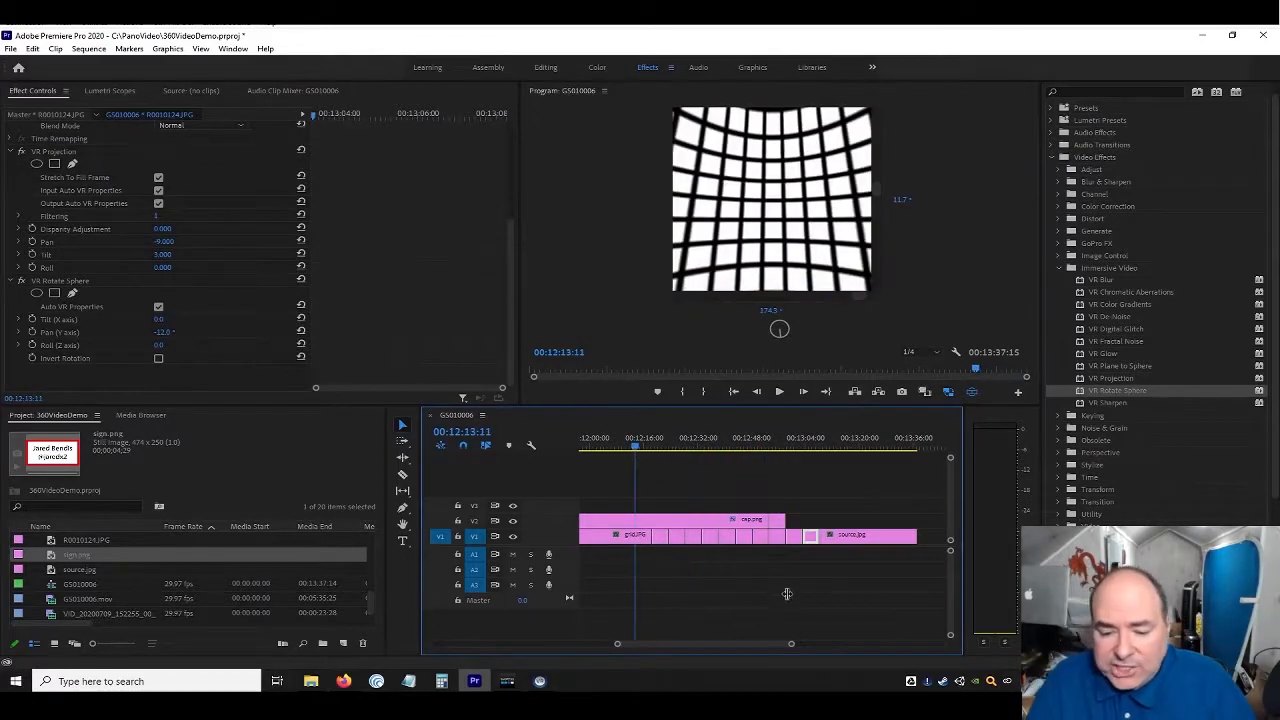
left_click_drag(805, 647, 860, 646)
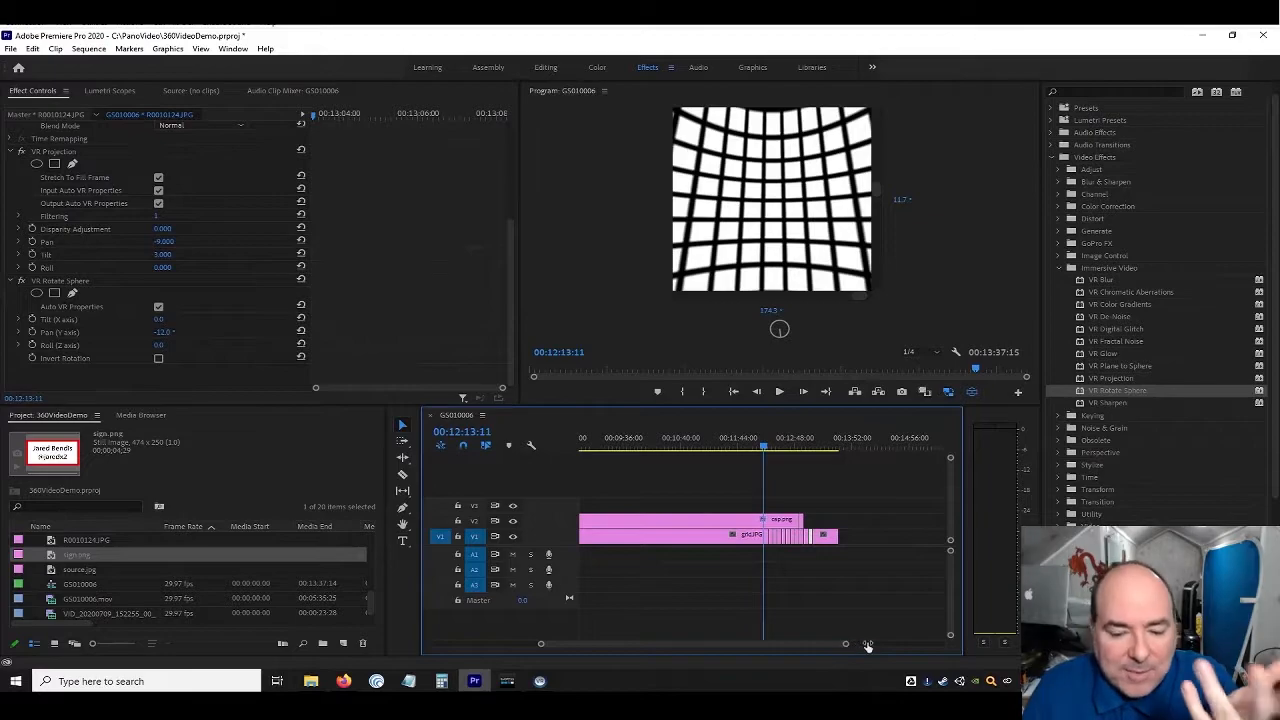
left_click_drag(746, 644, 690, 644)
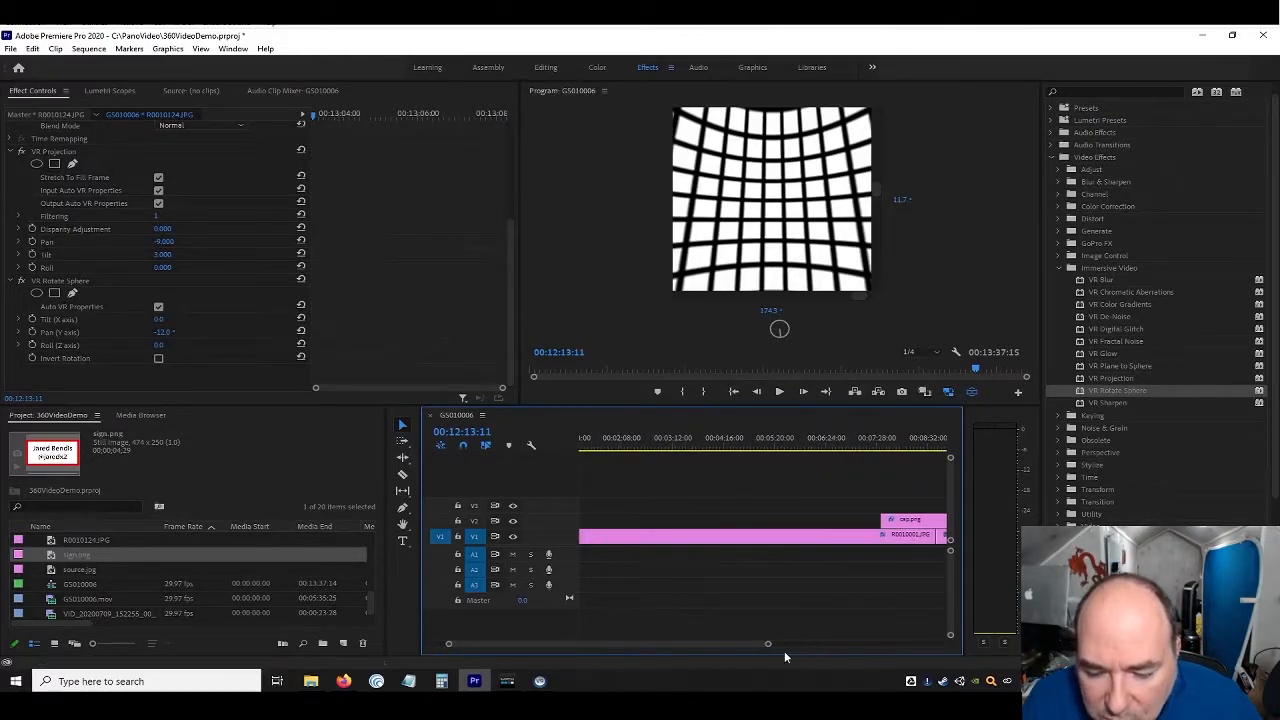
left_click_drag(768, 644, 872, 642)
left_click_drag(712, 540, 747, 537)
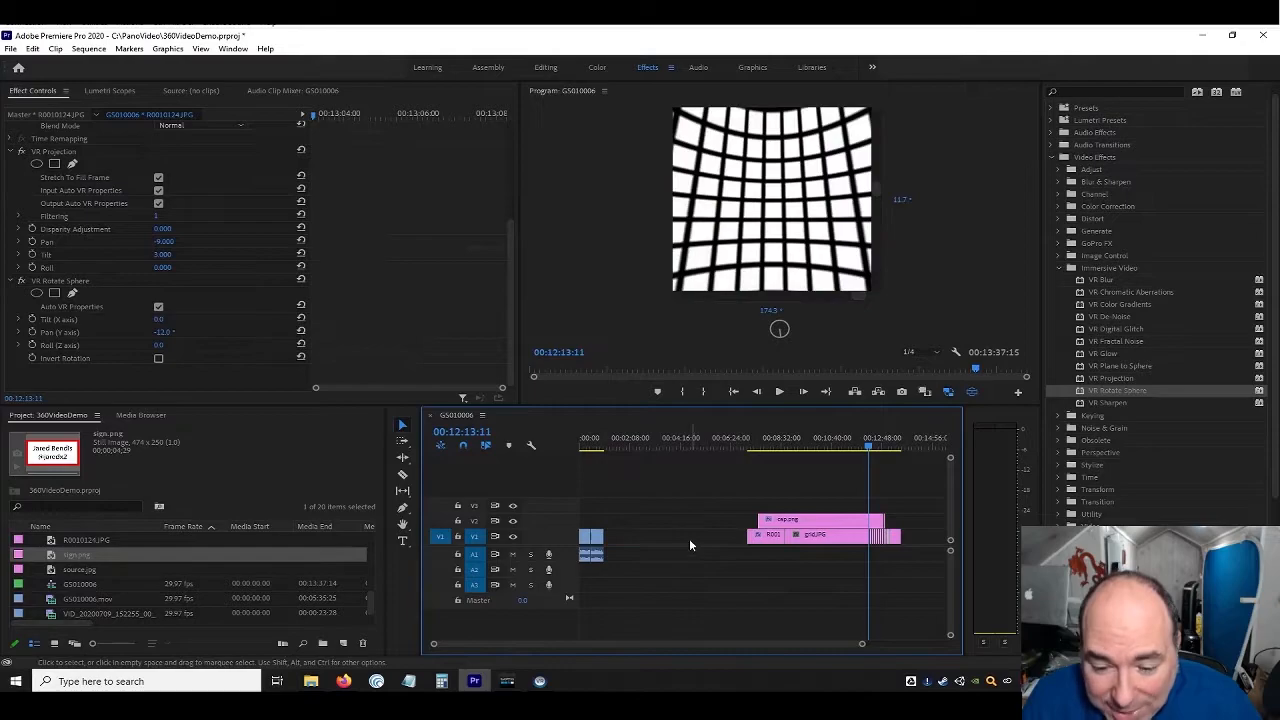
left_click(689, 541)
key("Delete")
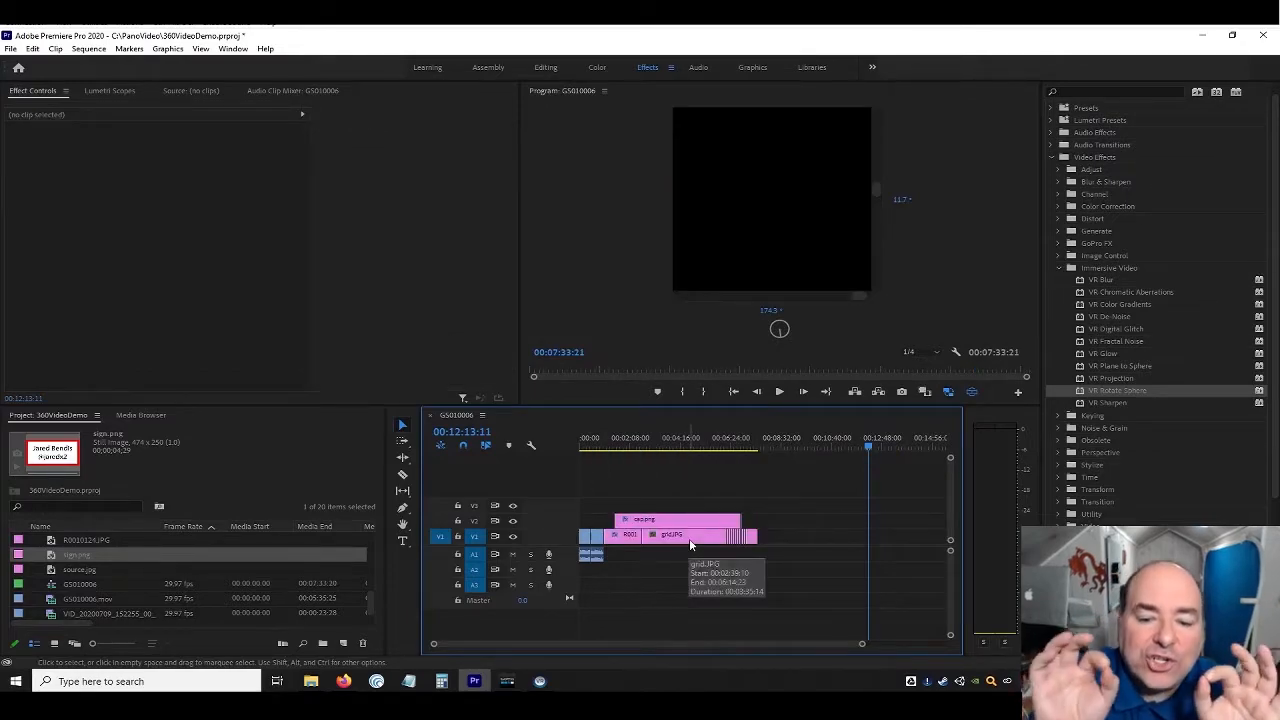
Unlink the second GS010006.mov clip's audio from its video, keep the video enabled, and delete the audio
left_click(597, 553)
right_click(598, 554)
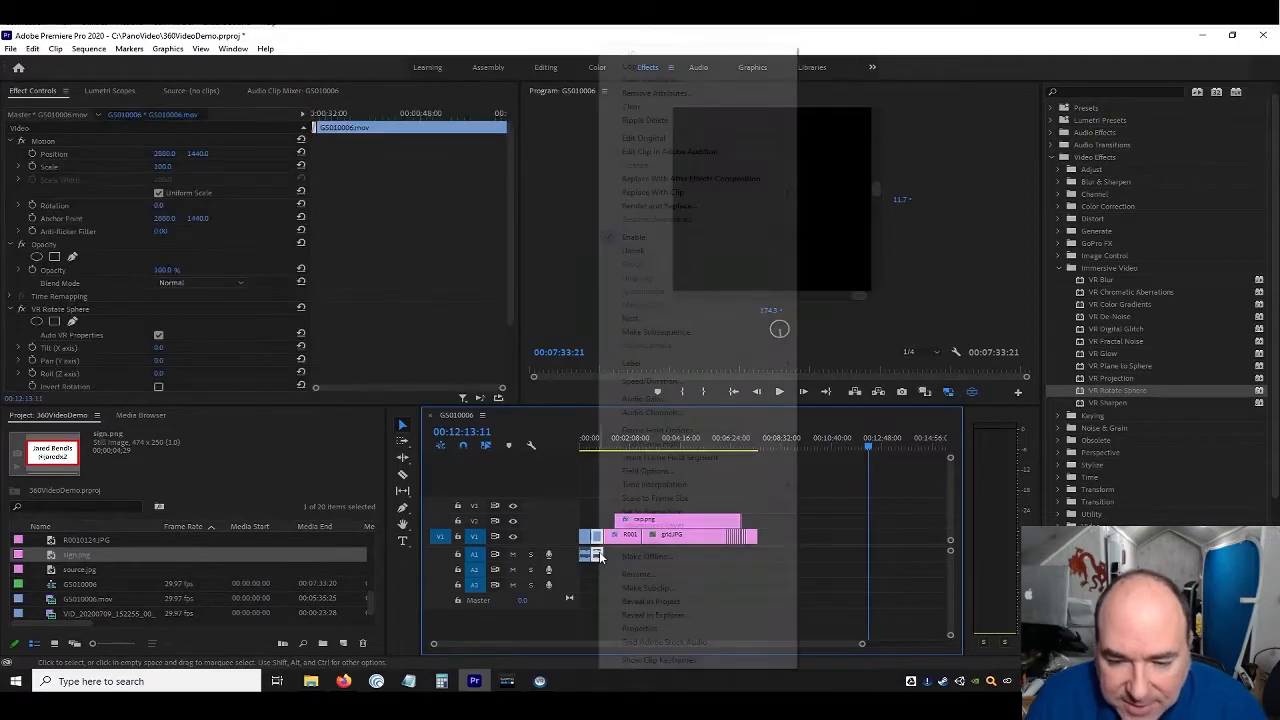
left_click(664, 238)
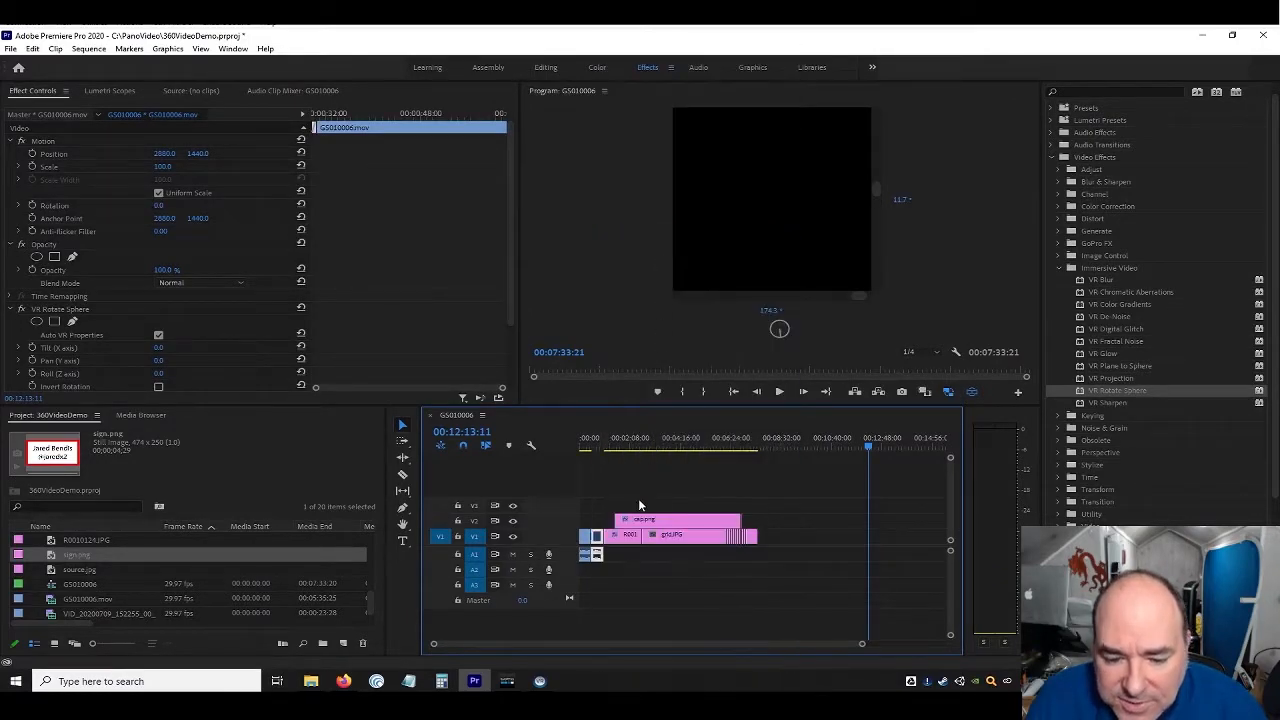
right_click(597, 554)
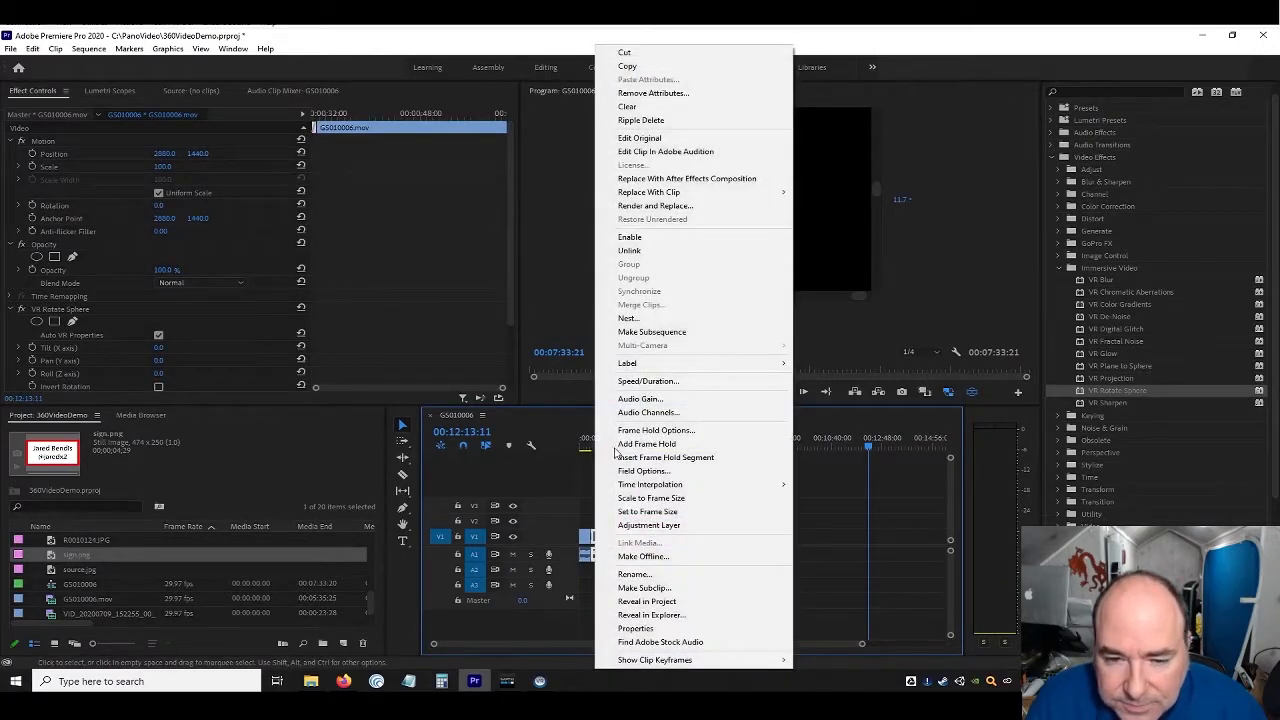
left_click(638, 252)
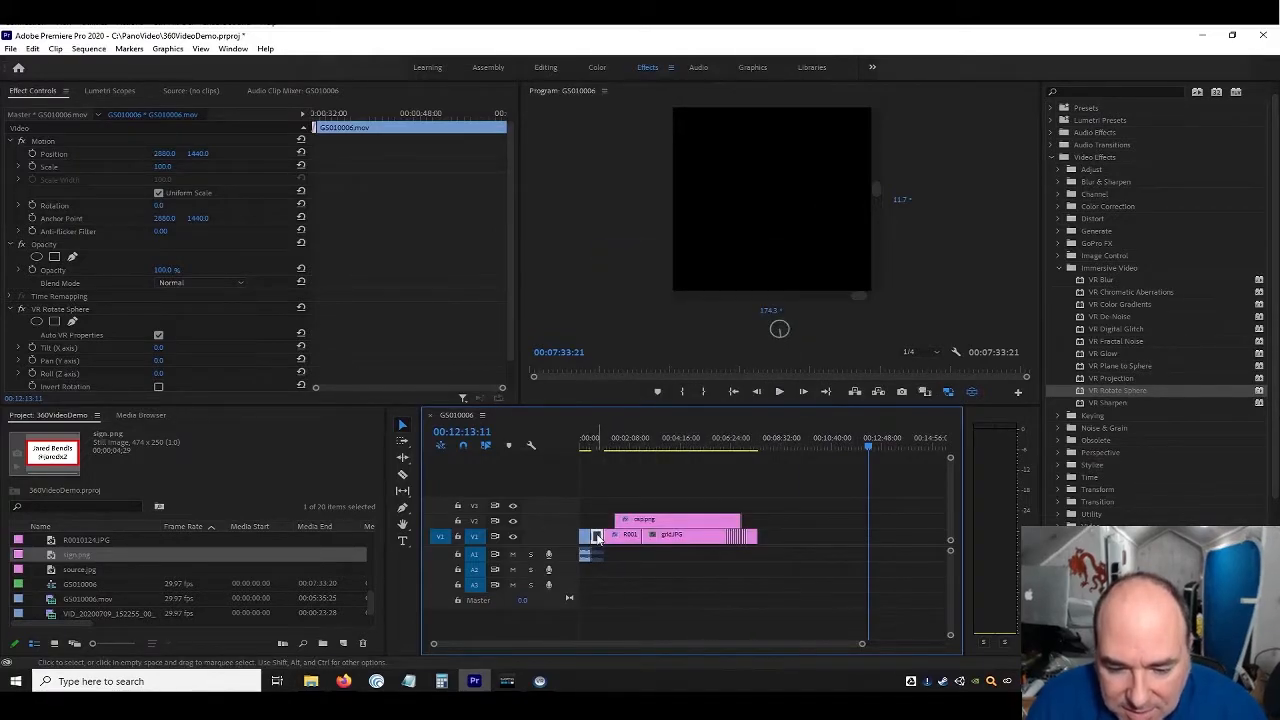
right_click(597, 537)
left_click(640, 296)
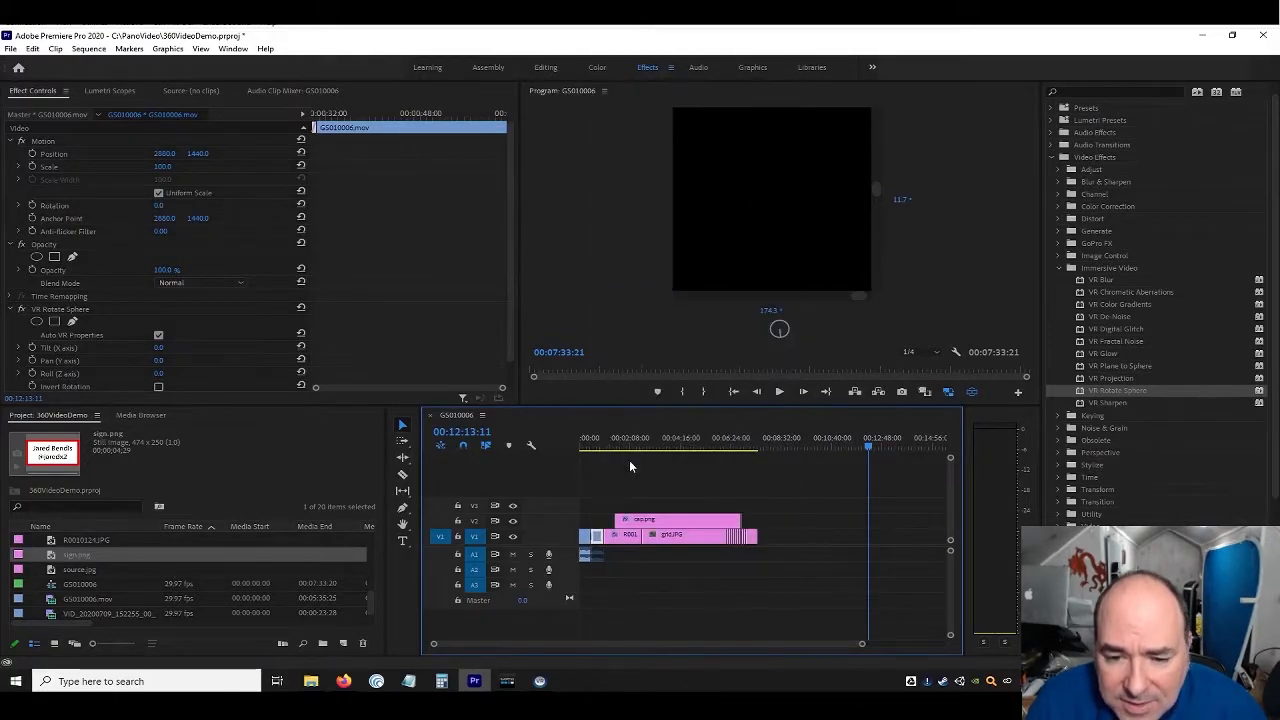
left_click(596, 554)
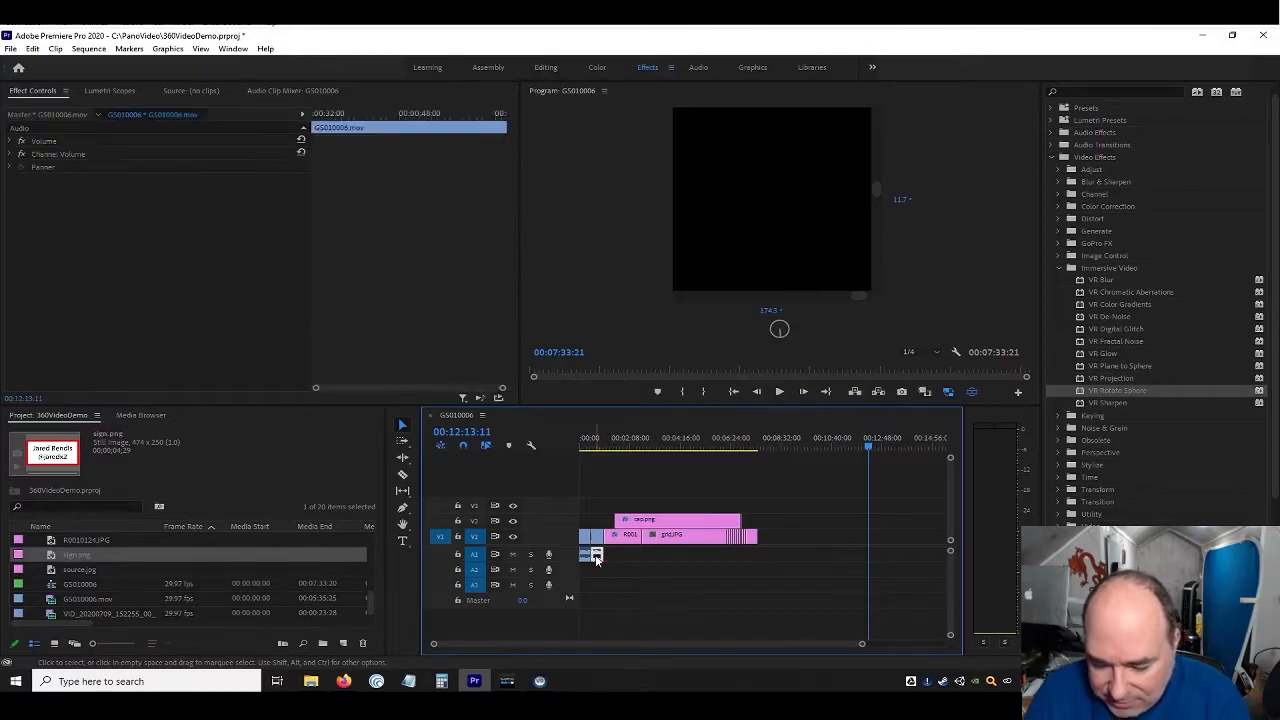
Unlink the first GS010006.mov clip's audio from its video and delete the audio
right_click(585, 556)
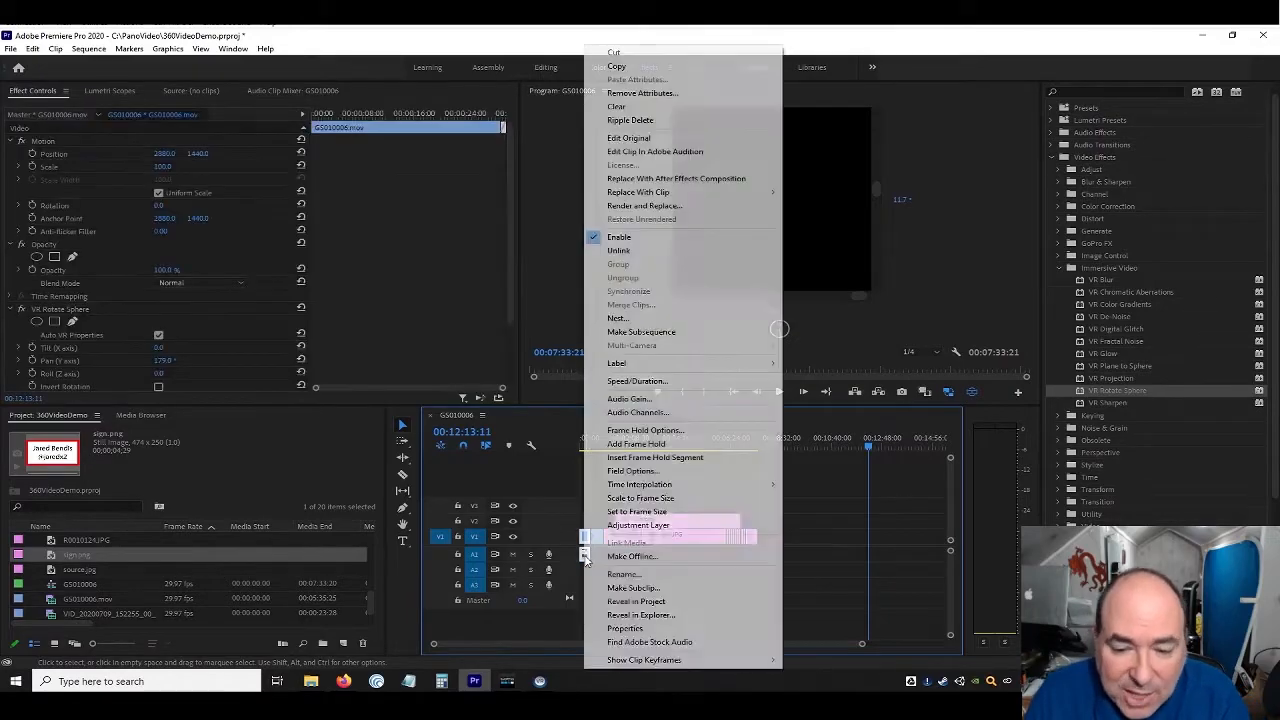
left_click(630, 250)
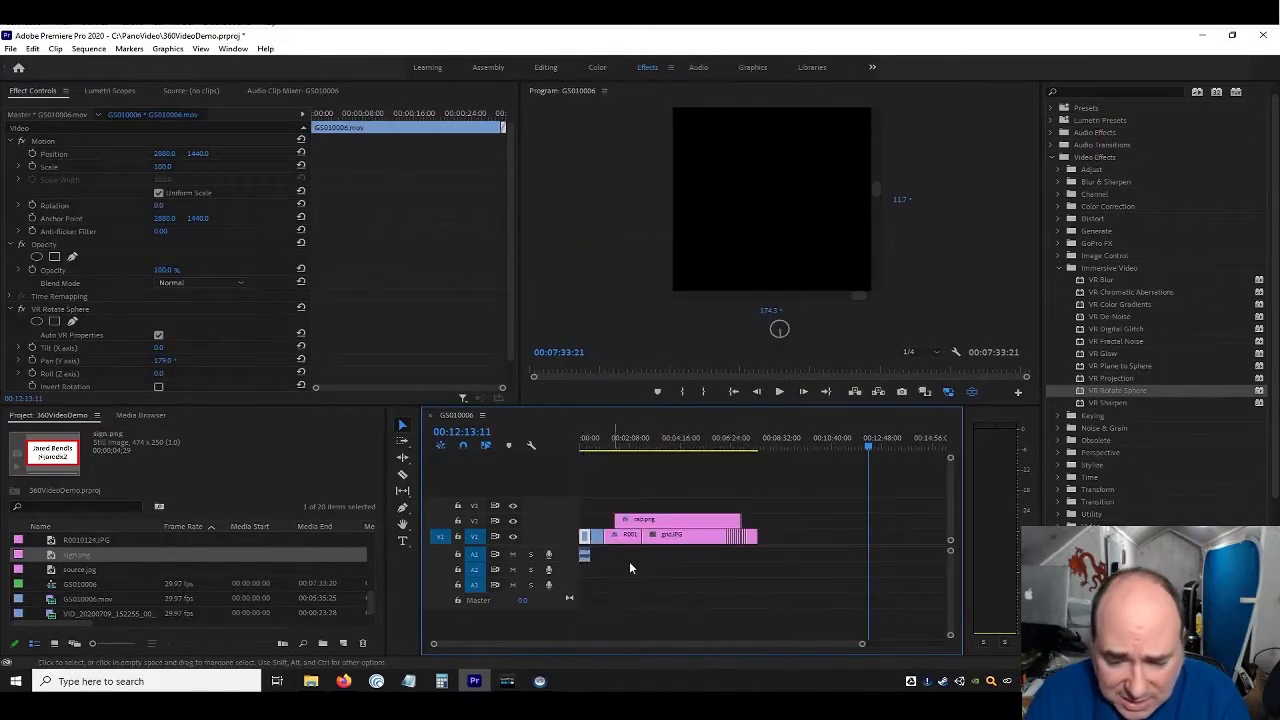
left_click(592, 559)
left_click(585, 555)
key("Delete")
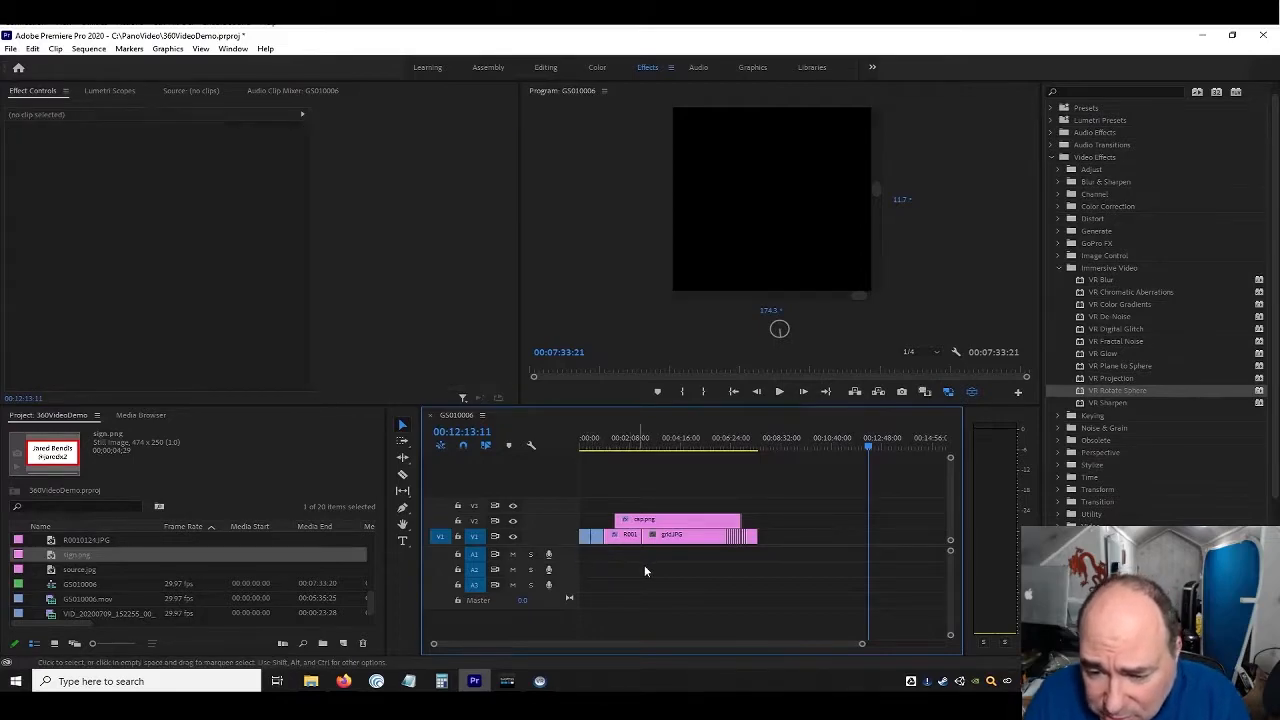
Working from 00:01:33:02, shorten the long R0010001.JPG, grid.JPG and cap.png clips and close the gaps between the stills
left_click(592, 443)
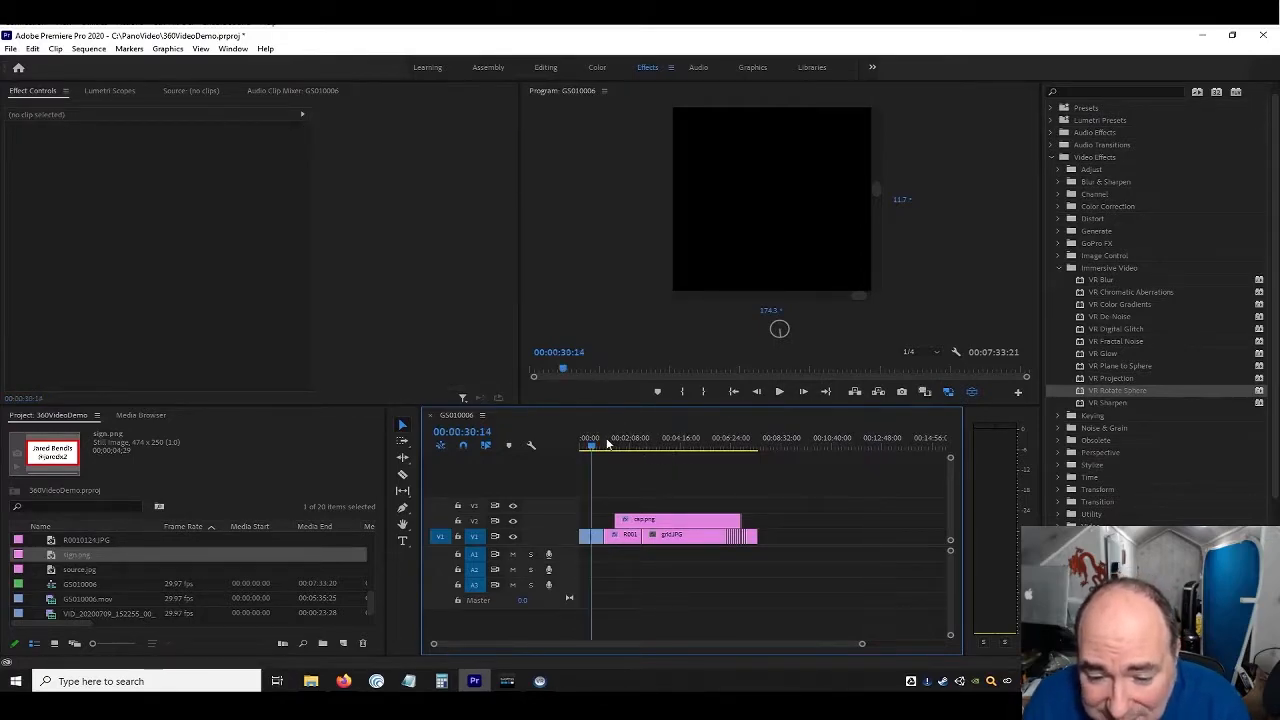
left_click_drag(605, 443, 616, 443)
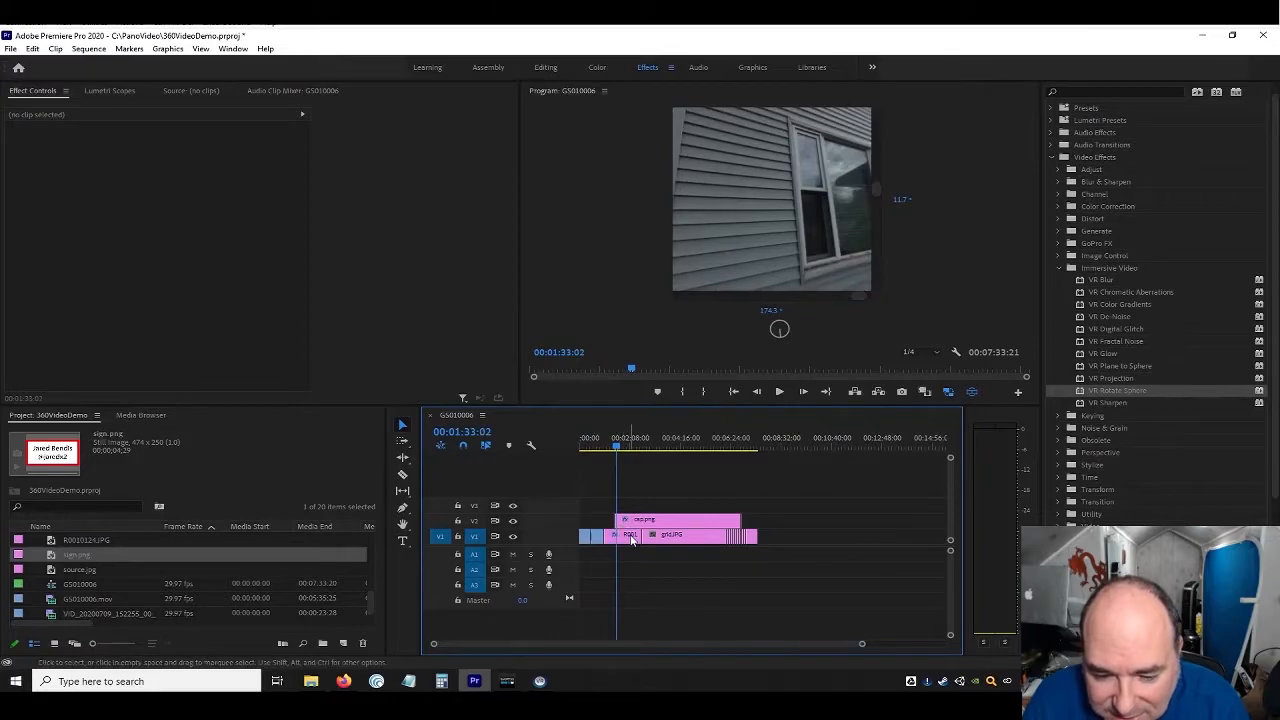
left_click(631, 540)
left_click_drag(627, 536, 720, 538)
left_click(662, 543)
left_click(626, 523)
left_click_drag(618, 521, 730, 532)
left_click_drag(790, 568, 633, 531)
left_click(644, 559)
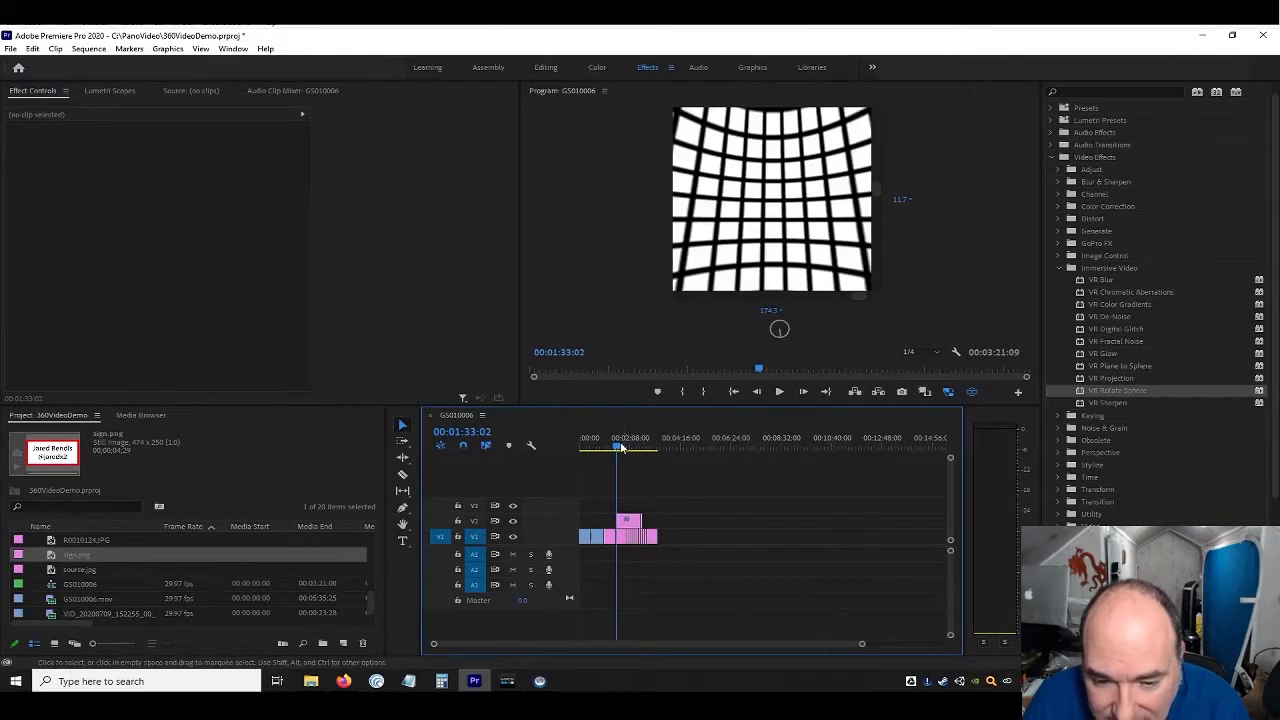
Scrub past the end of the shortened sequence, save the project, and open the media export settings
left_click_drag(647, 451, 675, 475)
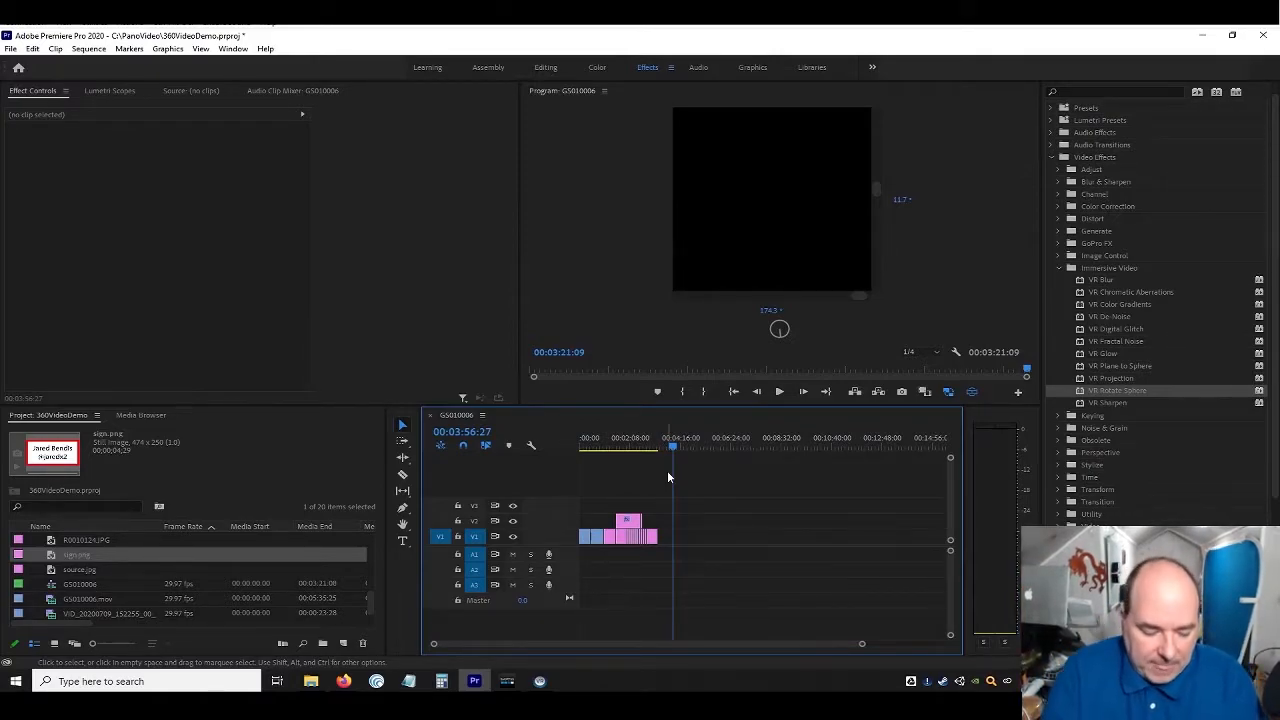
key("ctrl+s")
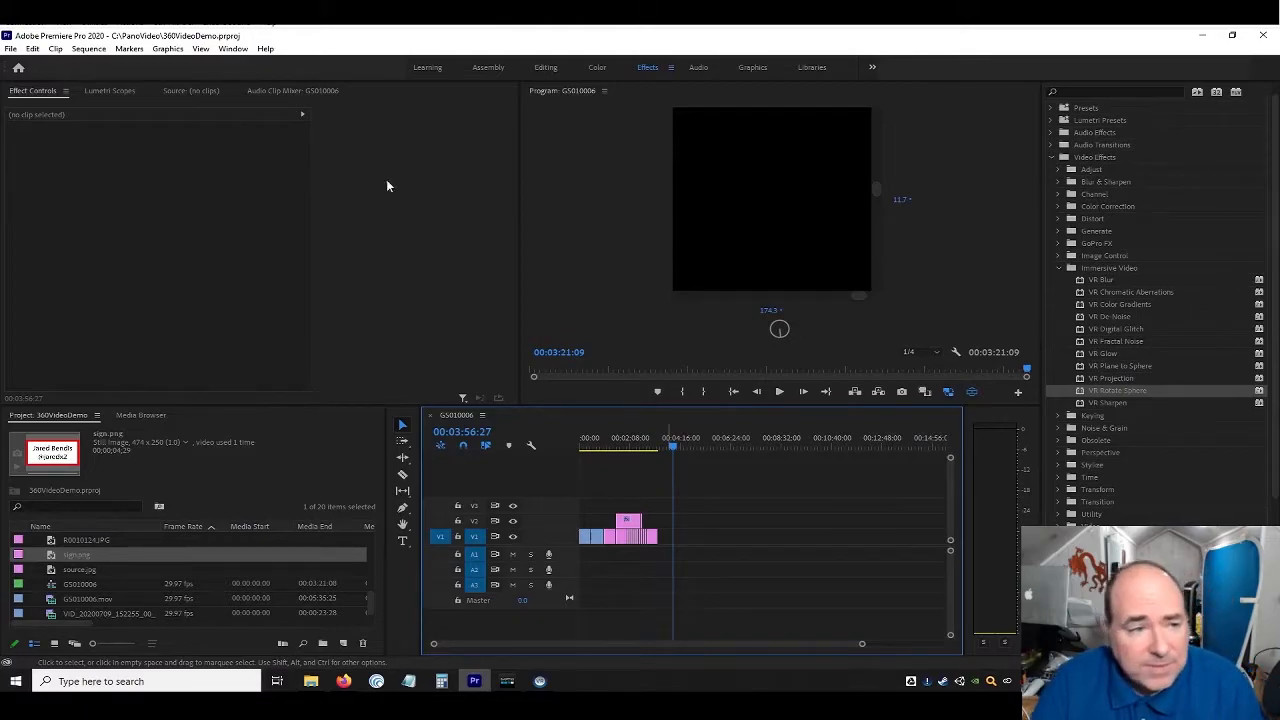
left_click(10, 48)
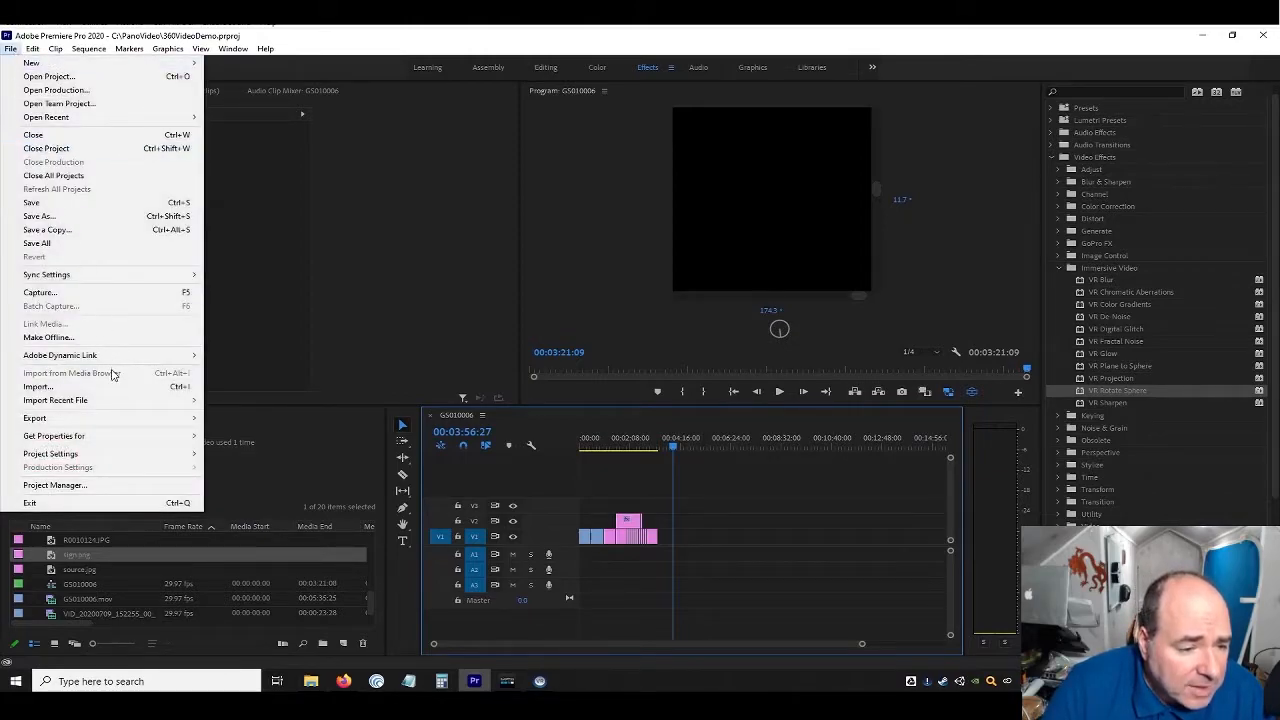
mouse_move(129, 420)
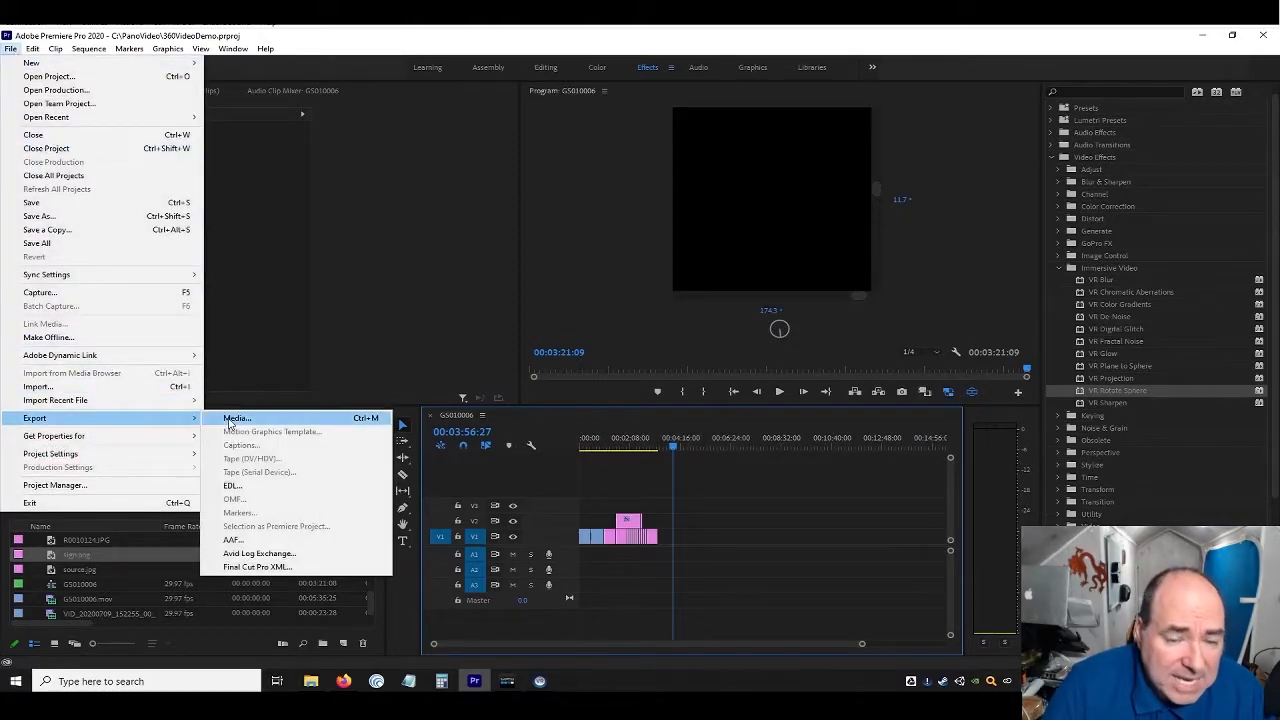
left_click(230, 417)
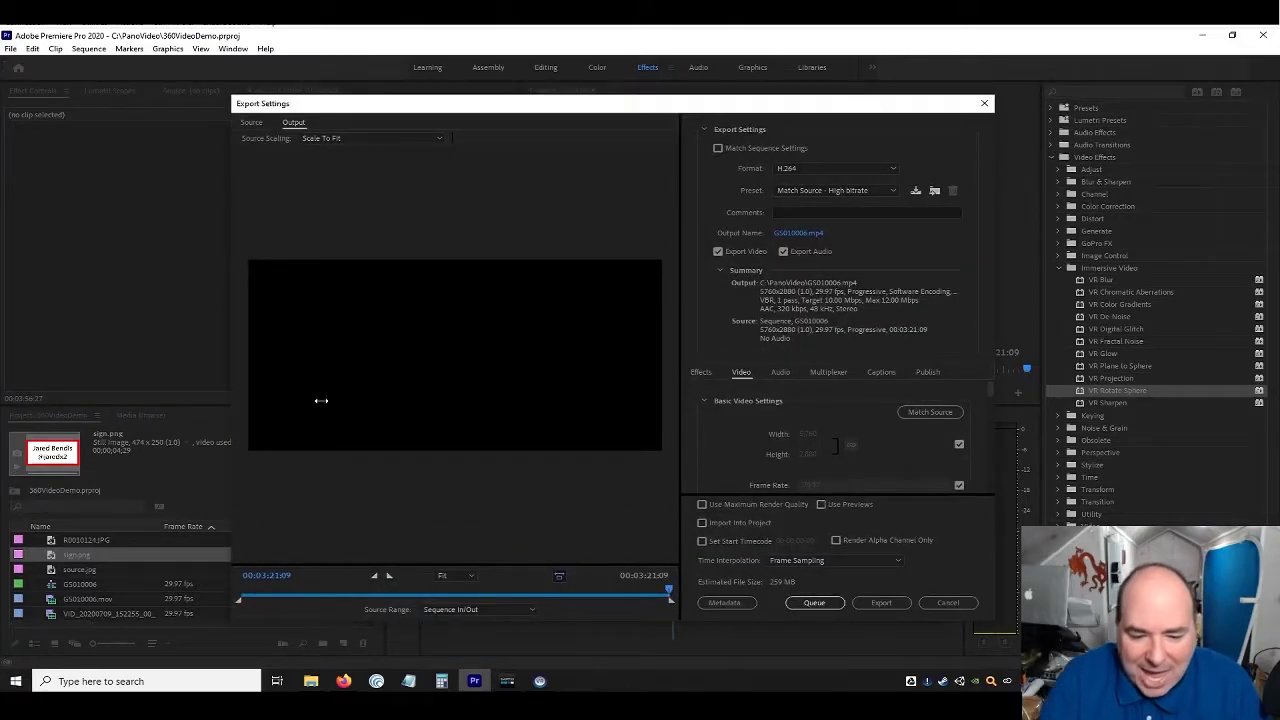
Preview the export output at 00:01:46:09 and 00:00:23:25
left_click_drag(624, 584, 441, 584)
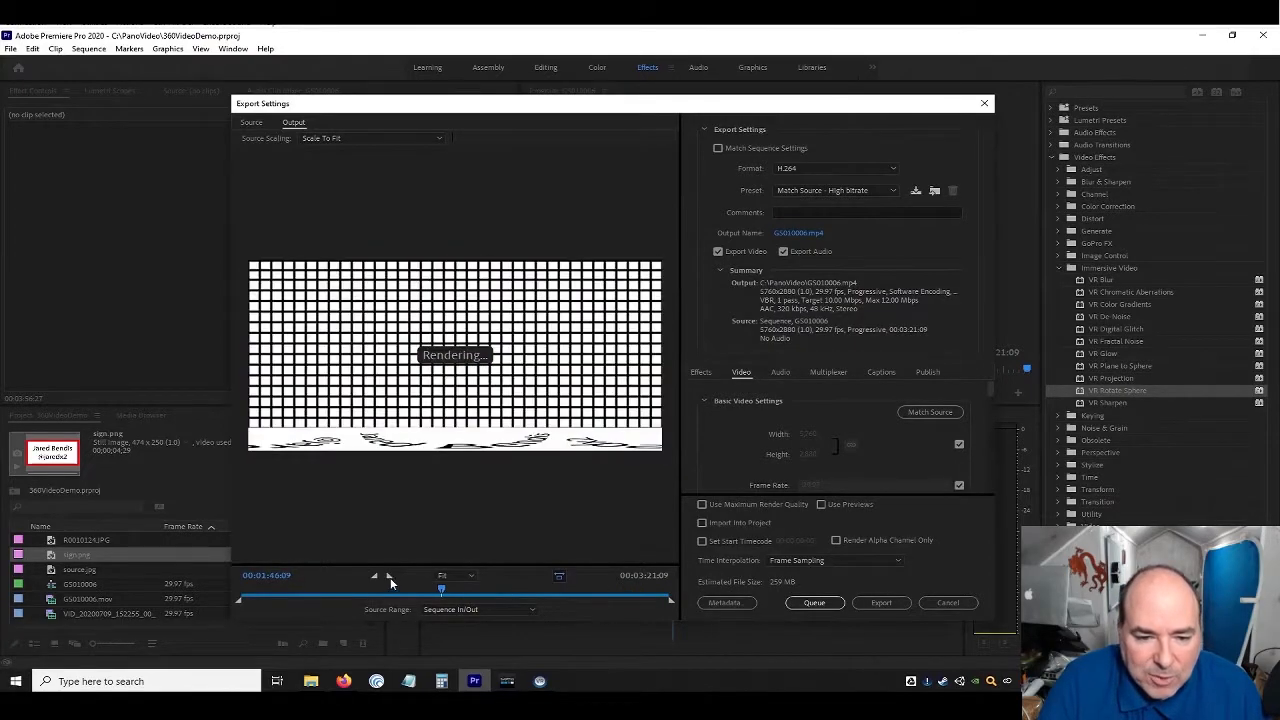
left_click(391, 584)
left_click(289, 584)
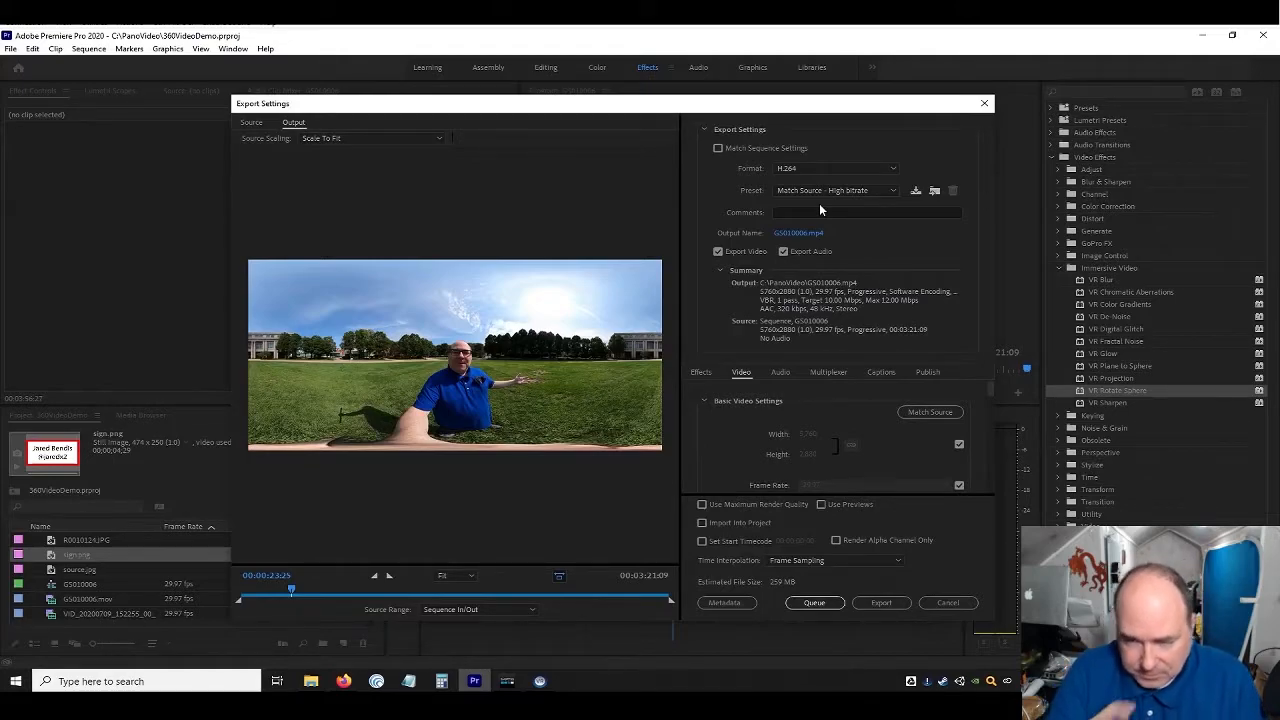
Review the VR Video export options and the available frame layouts, keeping the layout Monoscopic
scroll(820, 422, "down", 1)
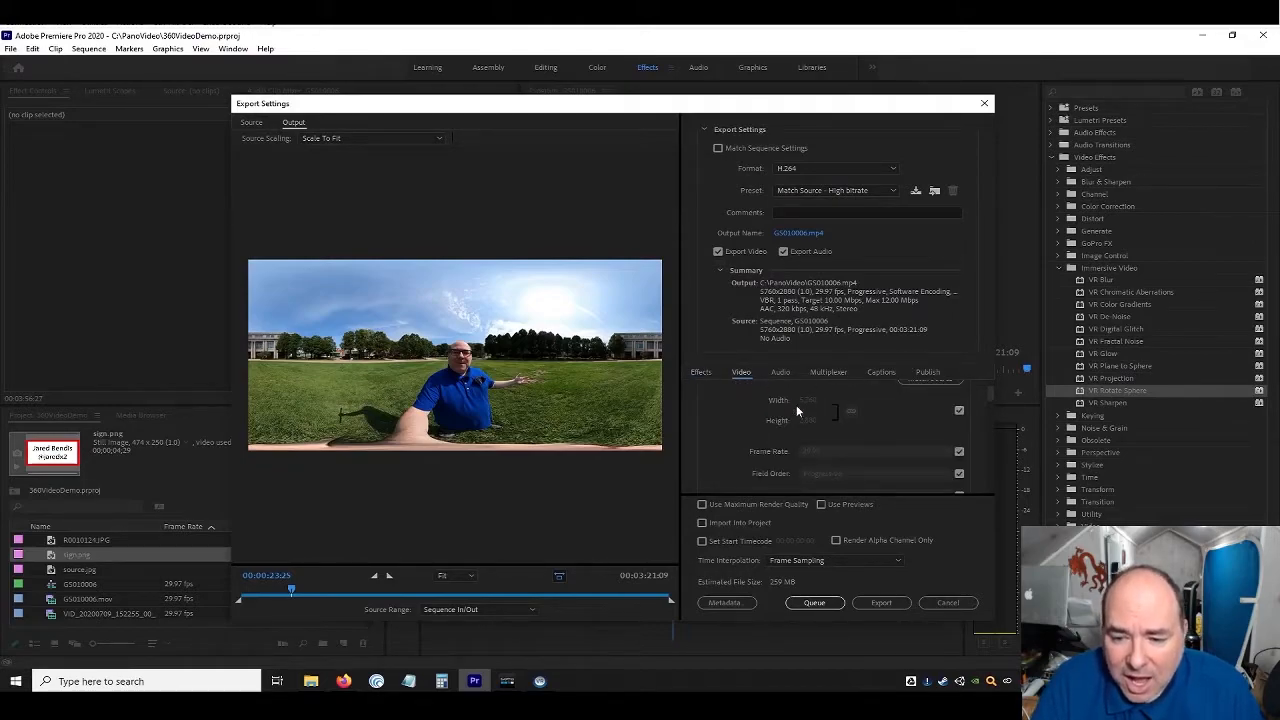
left_click_drag(988, 395, 988, 489)
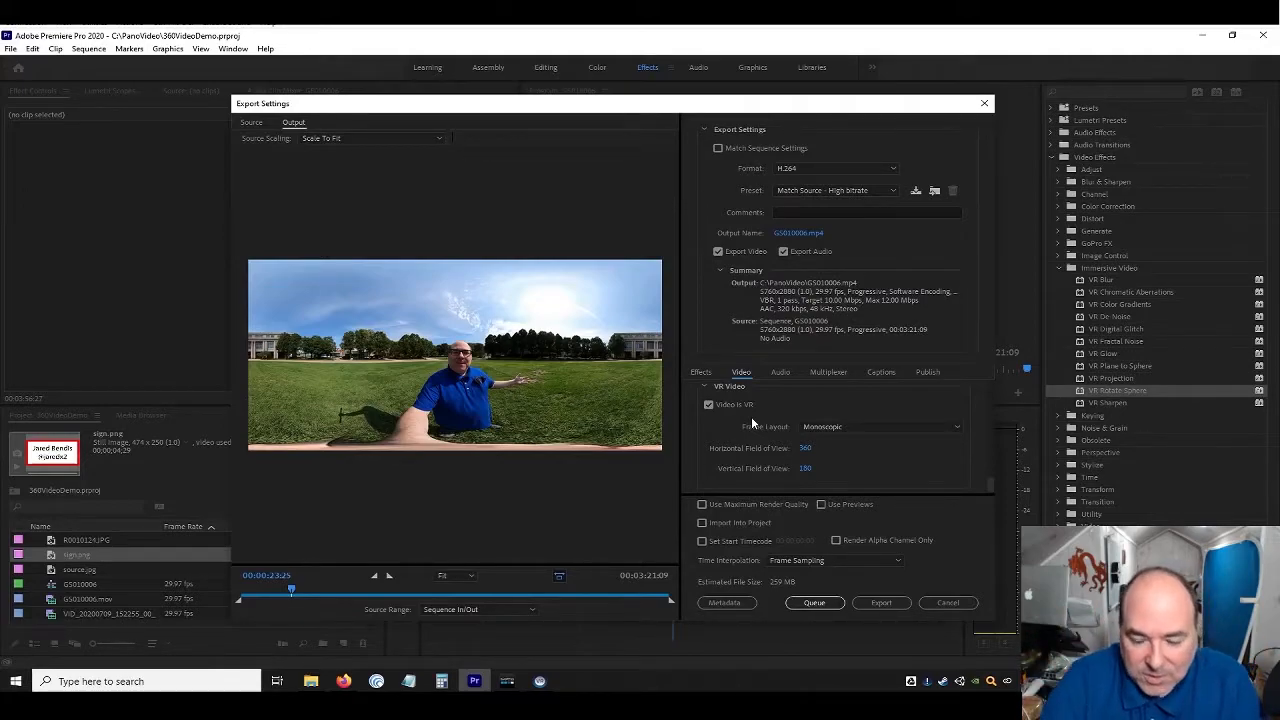
left_click(818, 426)
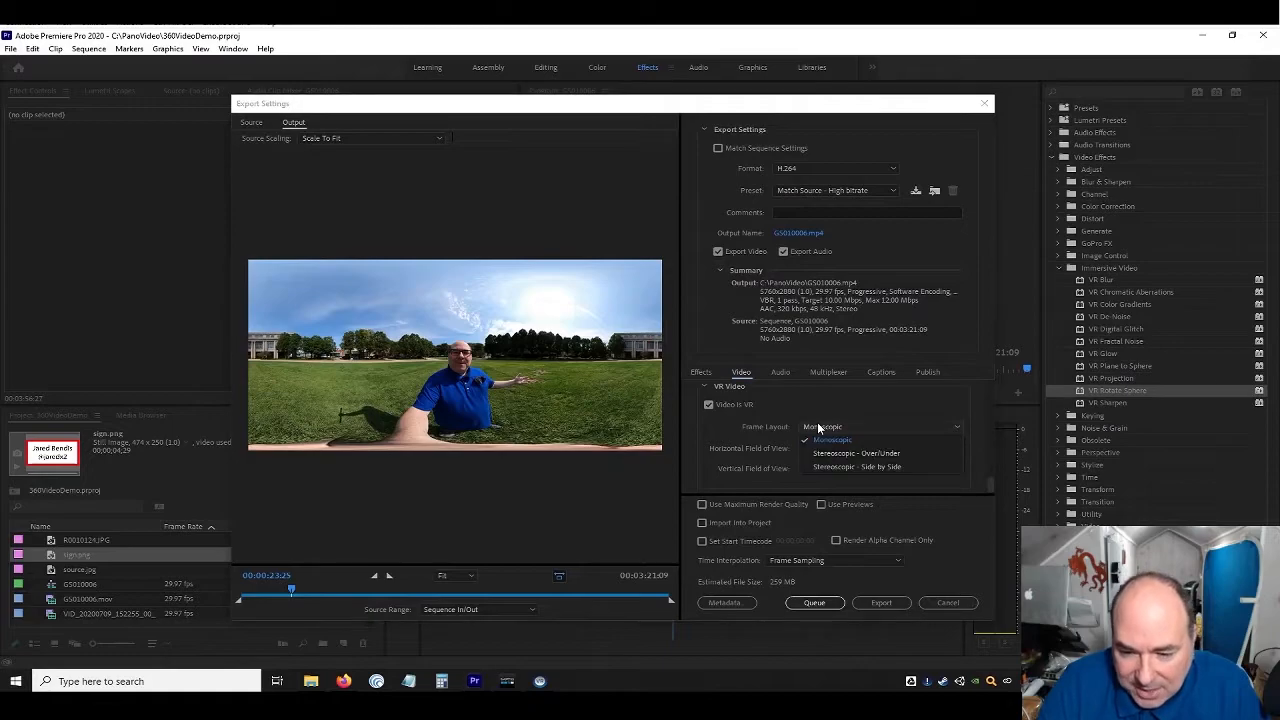
left_click(818, 426)
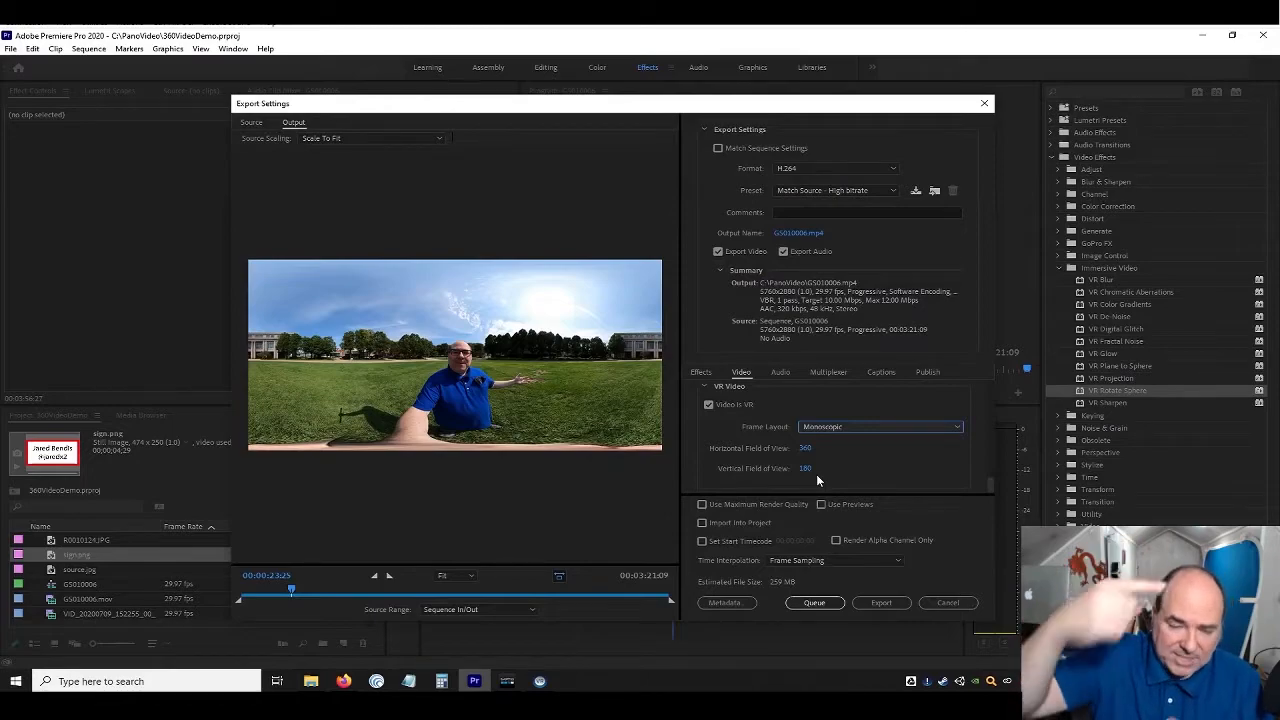
Name the output file ThisThing in the PanoVideo folder and start the H.264 export
left_click(814, 237)
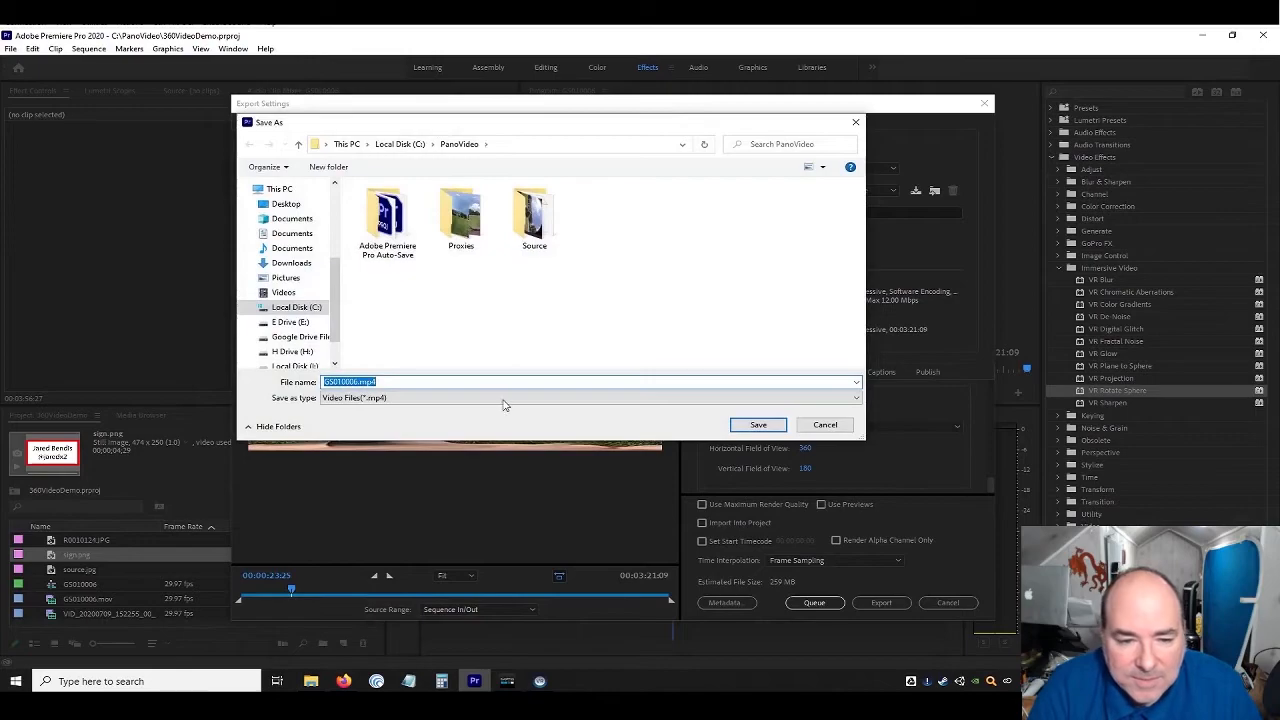
type("T")
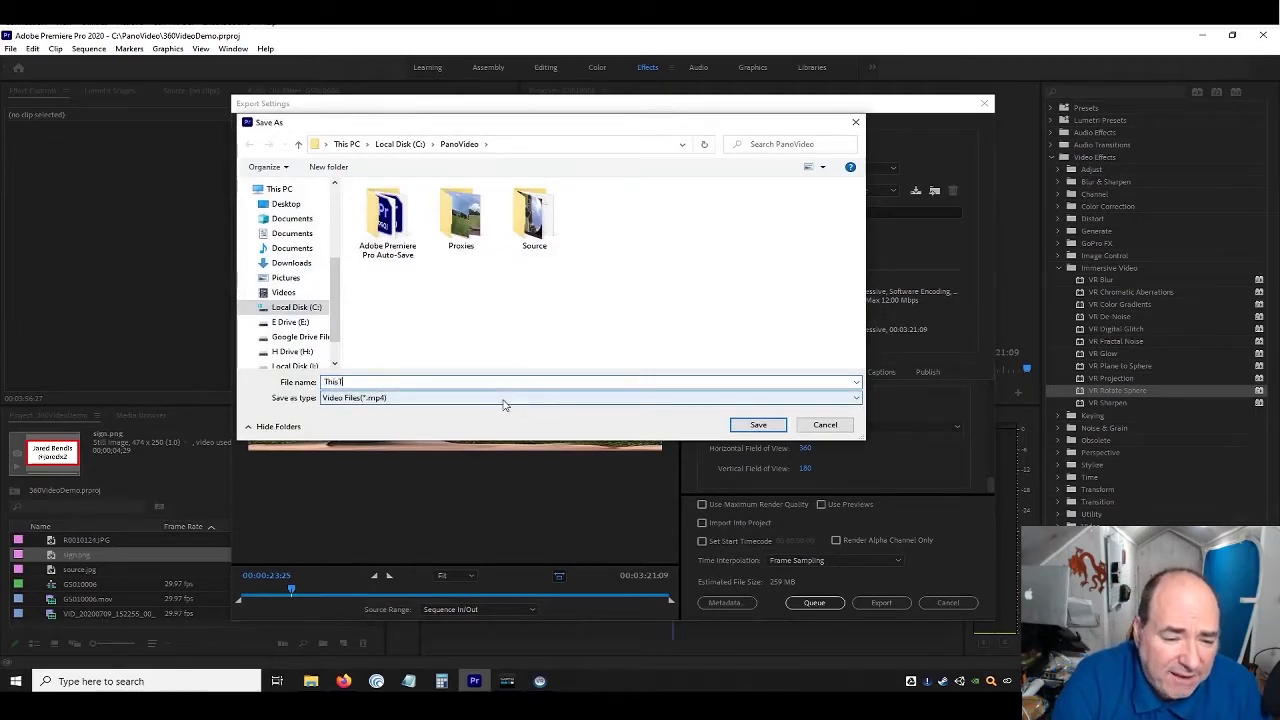
type("his Ihing")
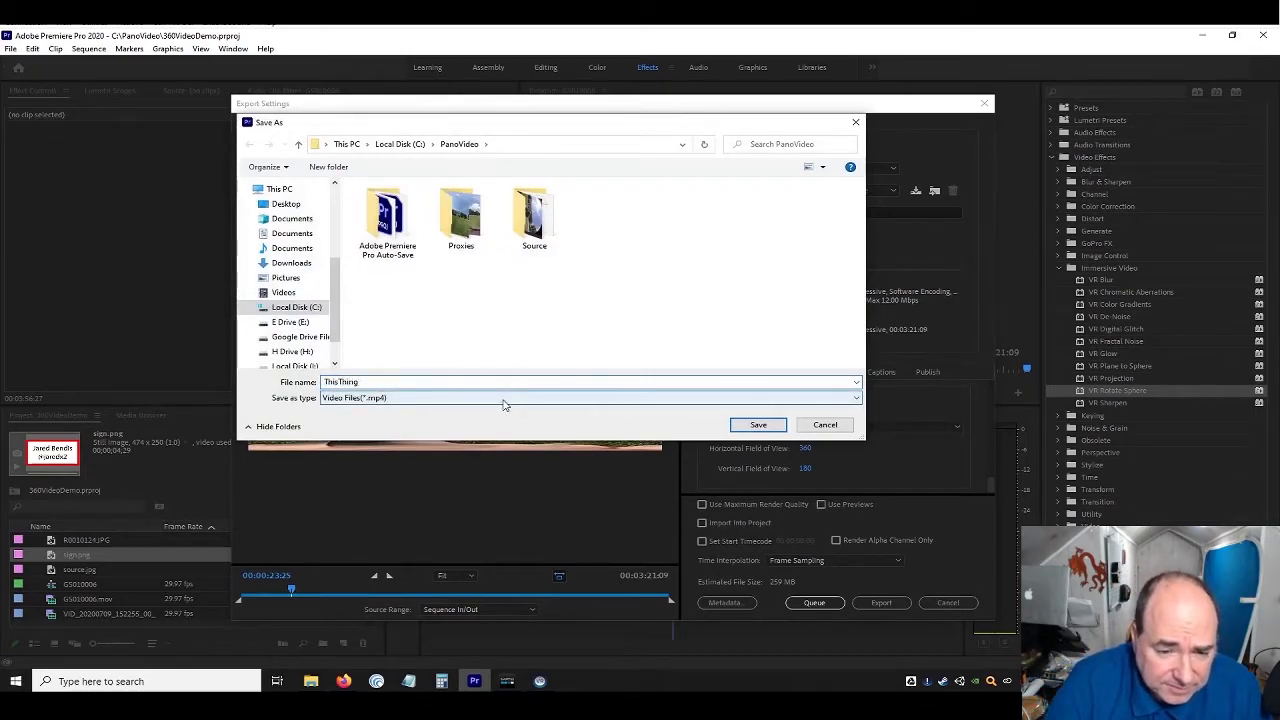
left_click(757, 426)
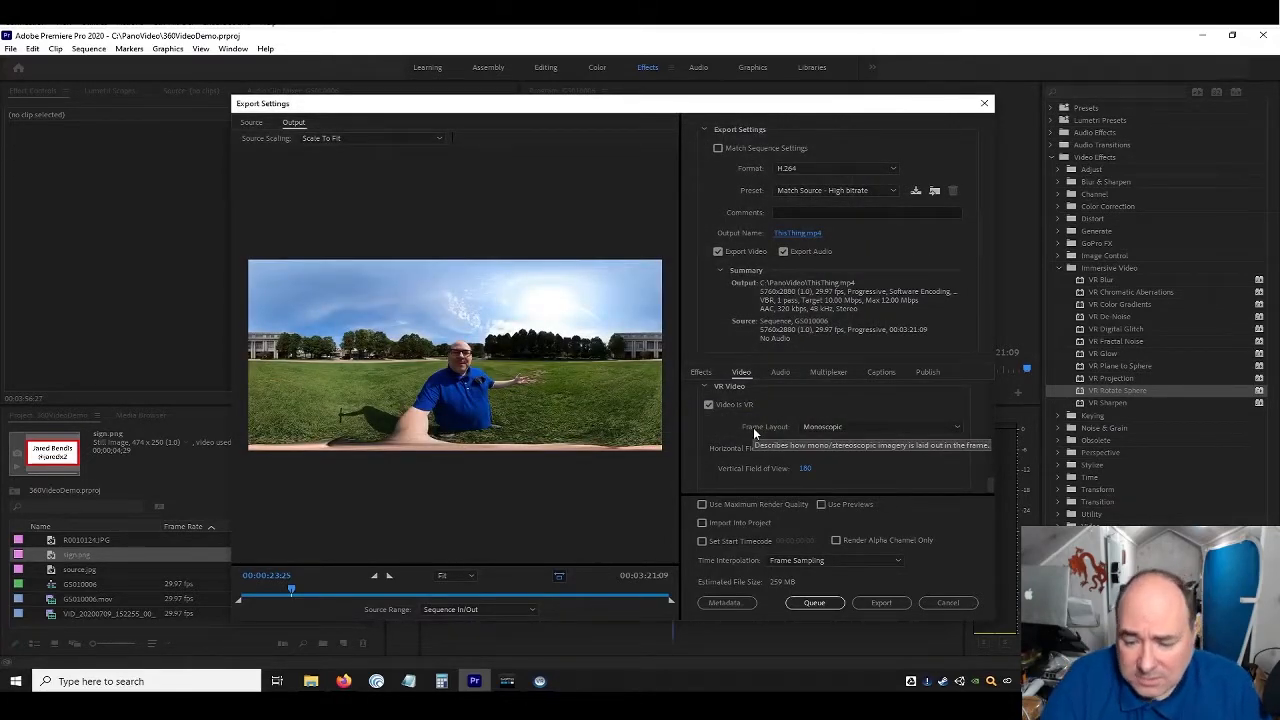
left_click(870, 603)
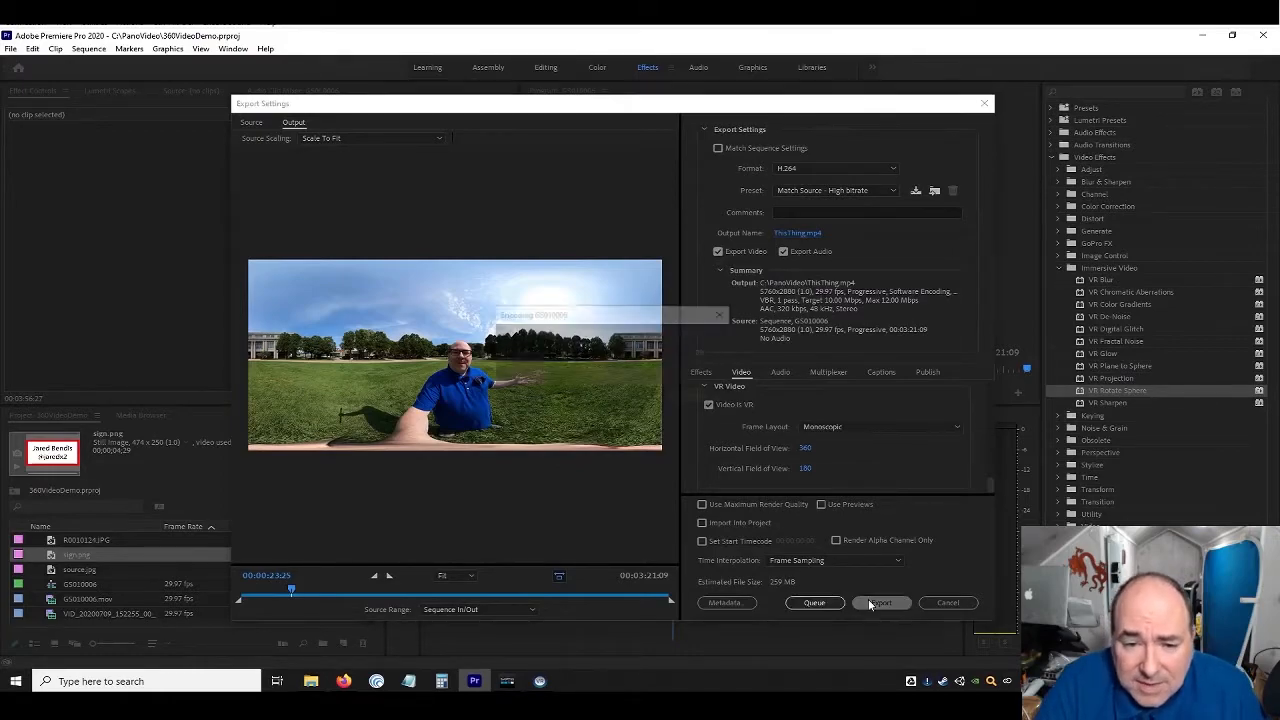